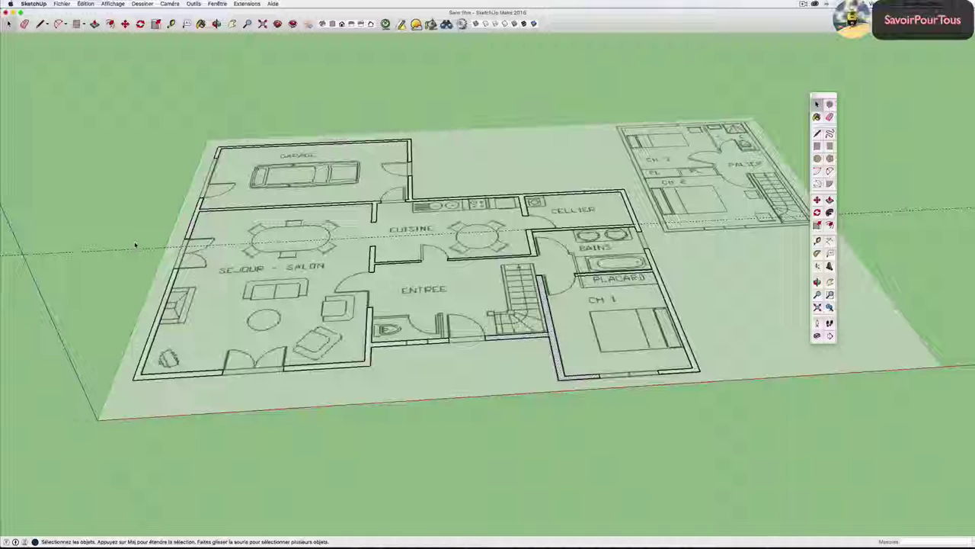
Try the Eraser and Tape Measure shortcuts, then zoom in on the garage, cuisine and séjour-salon end.
{"action": "key", "text": "e"}
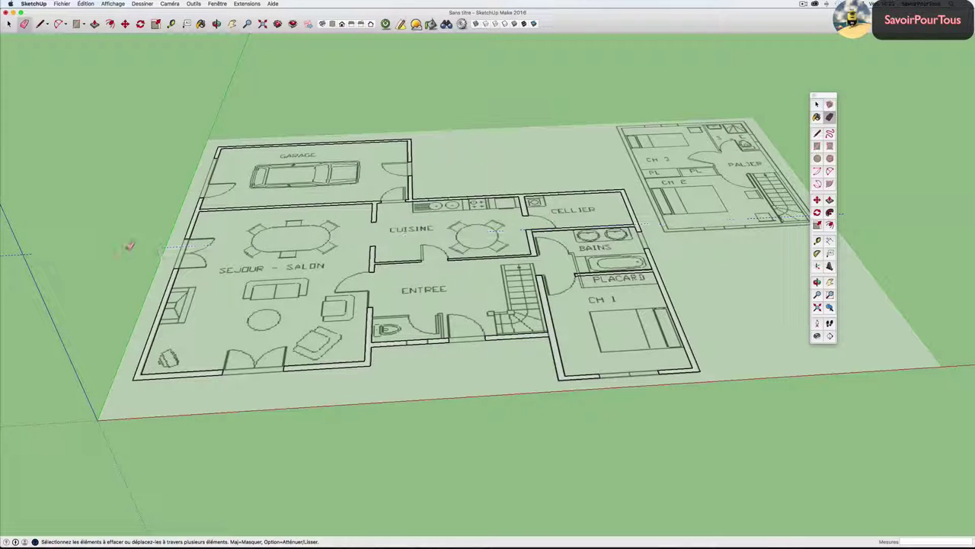
{"action": "key", "text": "space"}
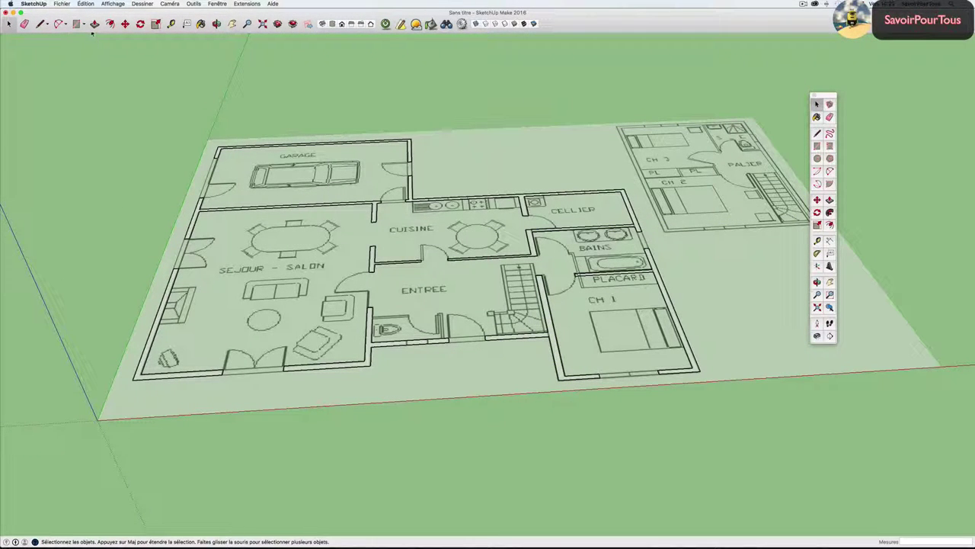
{"action": "left_click", "coordinate": [88, 5]}
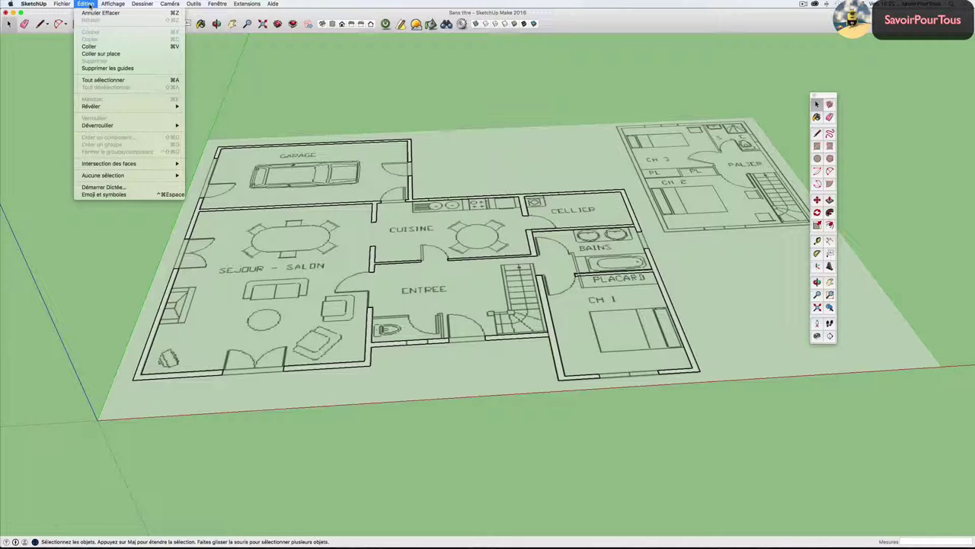
{"action": "left_click", "coordinate": [279, 84]}
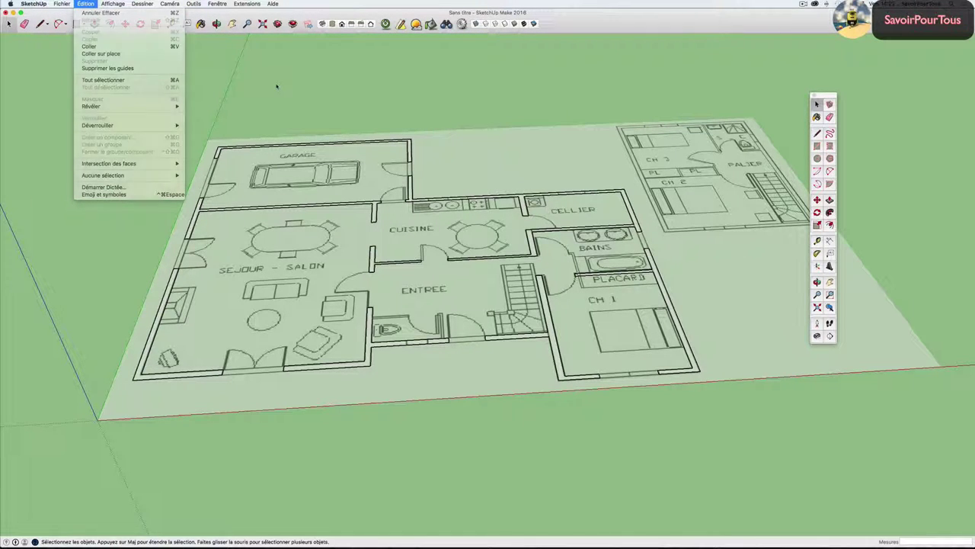
{"action": "key", "text": "t"}
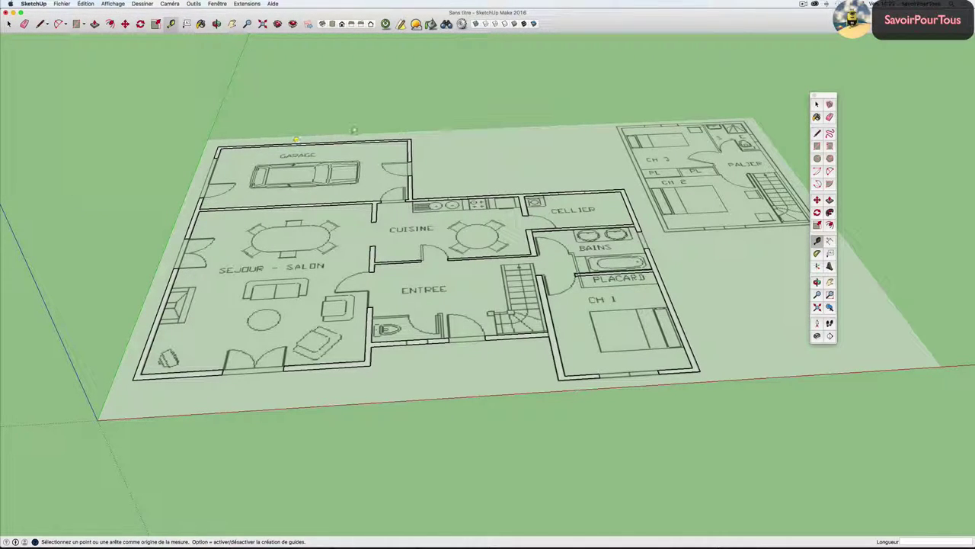
{"action": "key", "text": "space"}
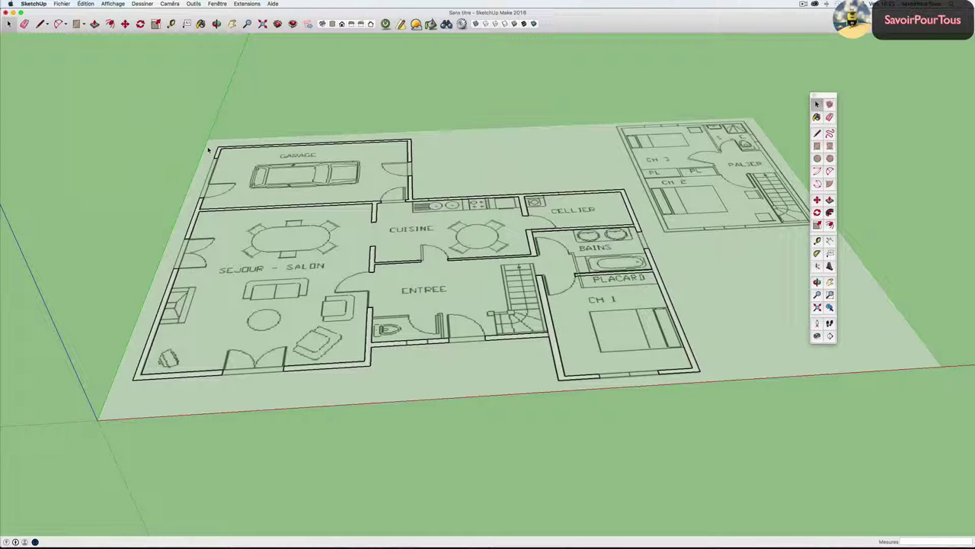
{"action": "key", "text": "t"}
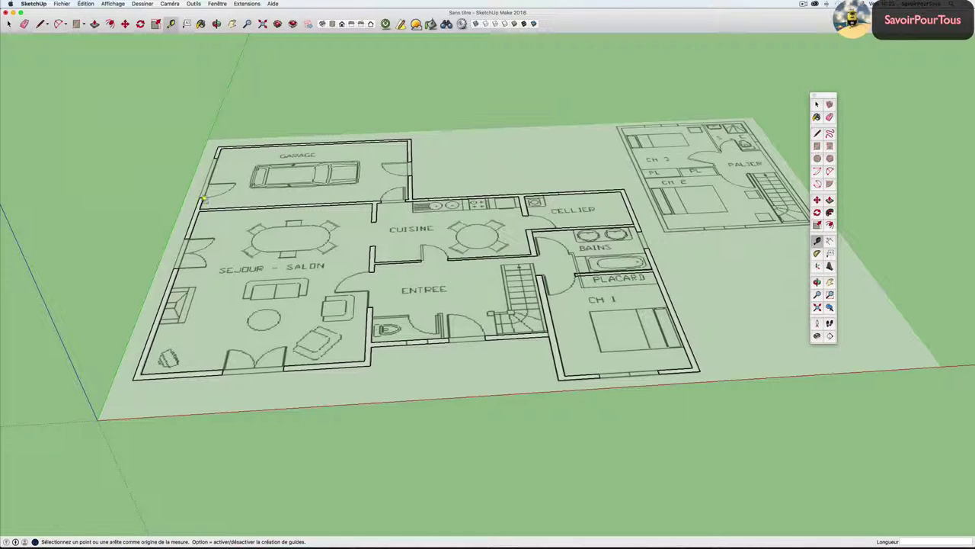
{"action": "key", "text": "space"}
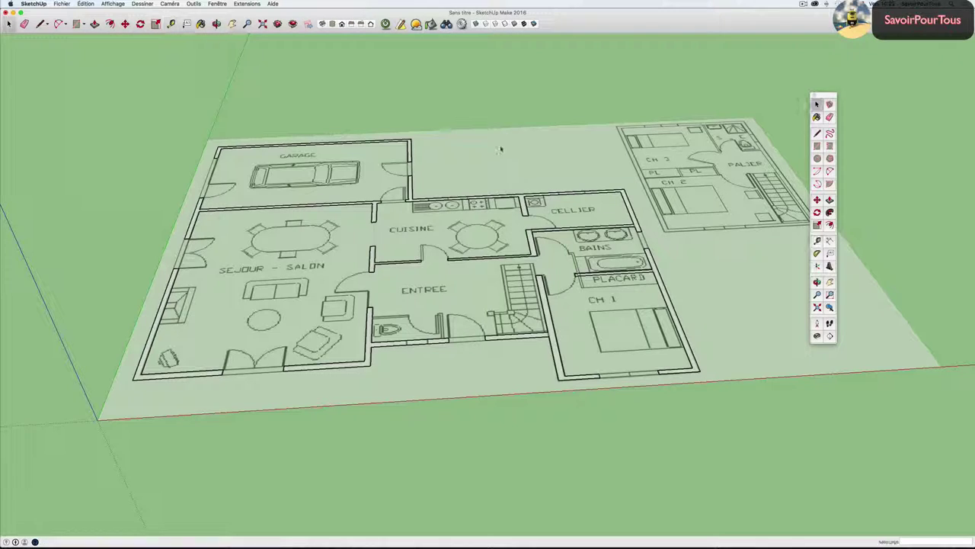
{"action": "scroll", "coordinate": [335, 141], "scroll_direction": "up", "scroll_amount": 3}
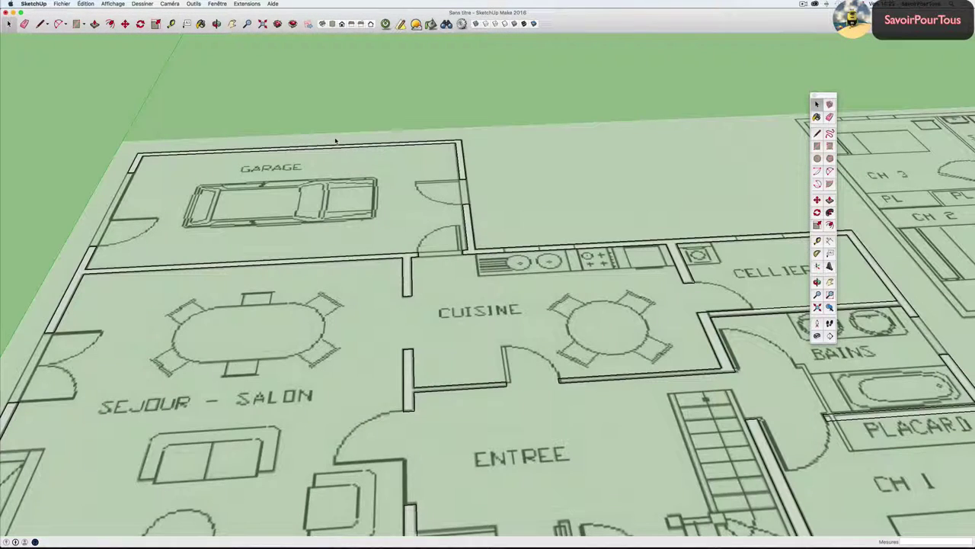
Place Tape Measure guide lines off the garage's top and left walls and the plan's front edge.
{"action": "key", "text": "t"}
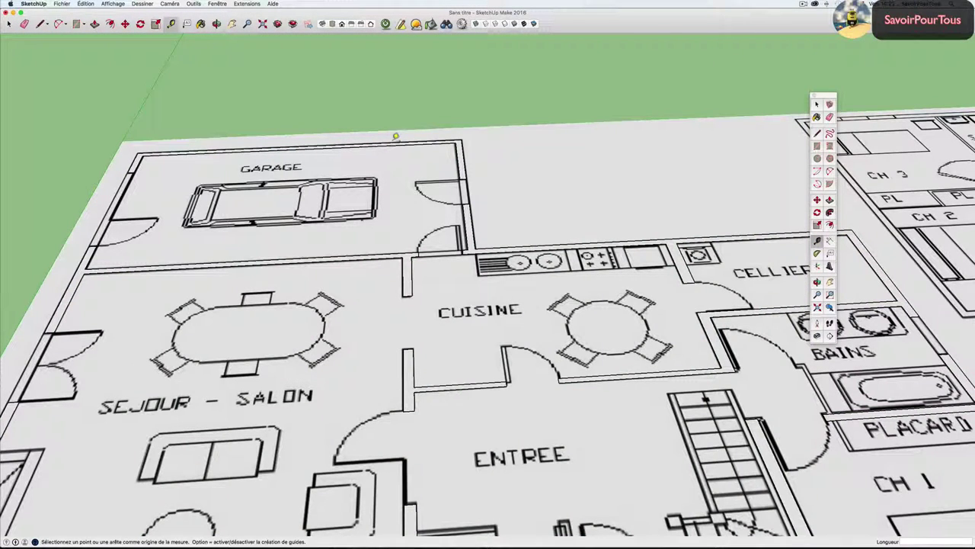
{"action": "left_click", "coordinate": [415, 142]}
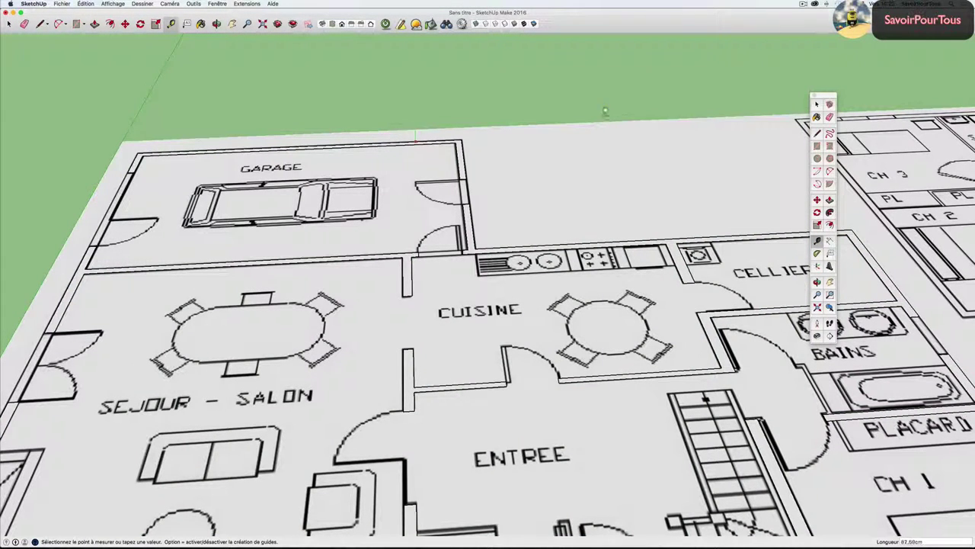
{"action": "left_click", "coordinate": [566, 91]}
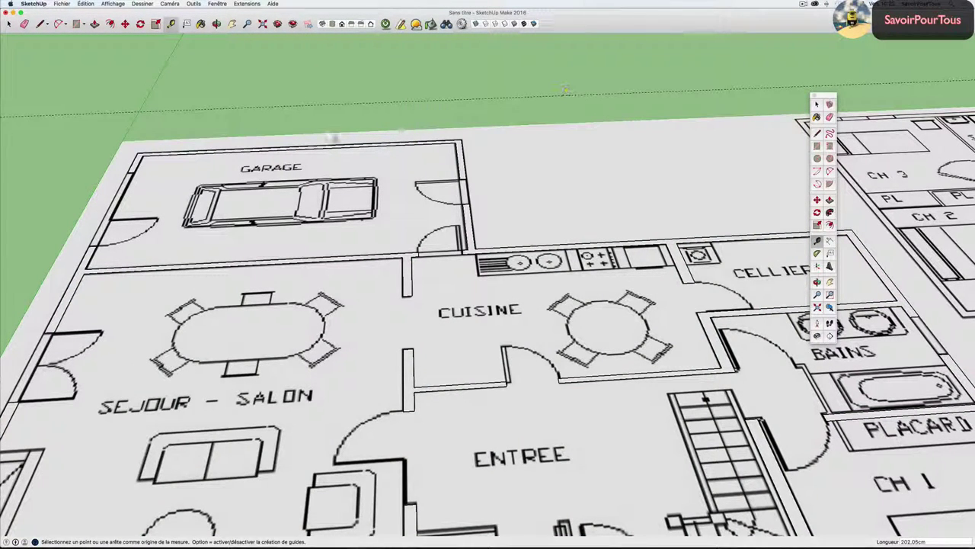
{"action": "left_click", "coordinate": [132, 170]}
{"action": "left_click", "coordinate": [212, 171]}
{"action": "scroll", "coordinate": [229, 168], "scroll_direction": "down", "scroll_amount": 6}
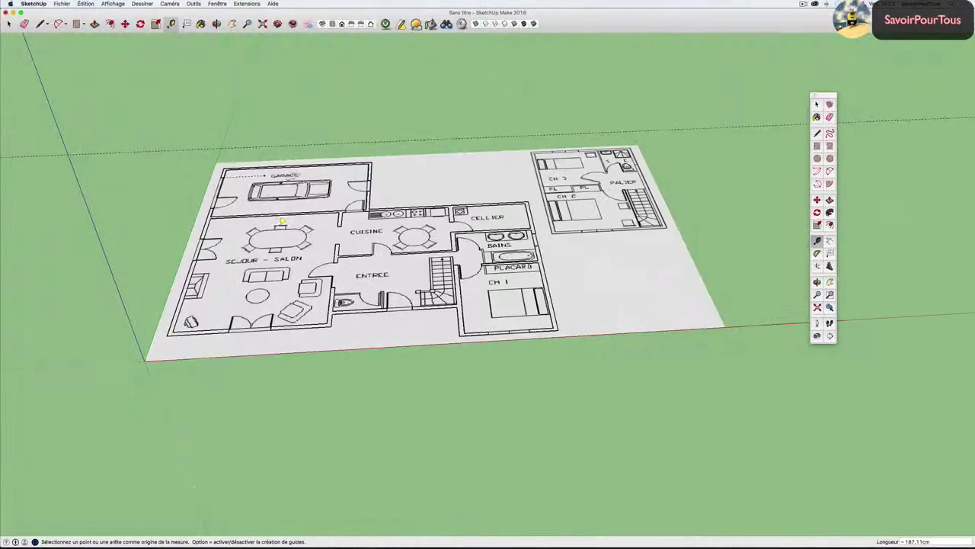
{"action": "scroll", "coordinate": [267, 296], "scroll_direction": "up", "scroll_amount": 4}
{"action": "left_click", "coordinate": [276, 396]}
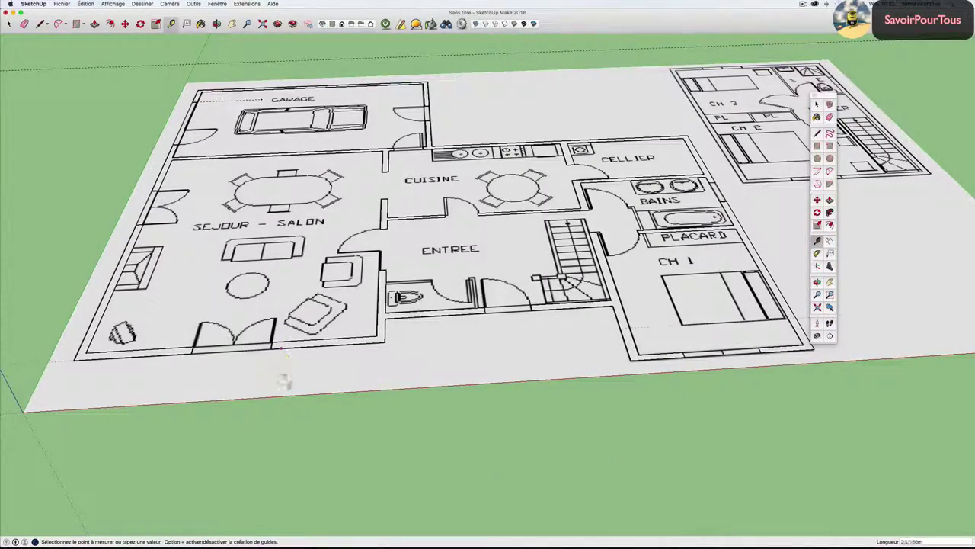
{"action": "left_click", "coordinate": [296, 427]}
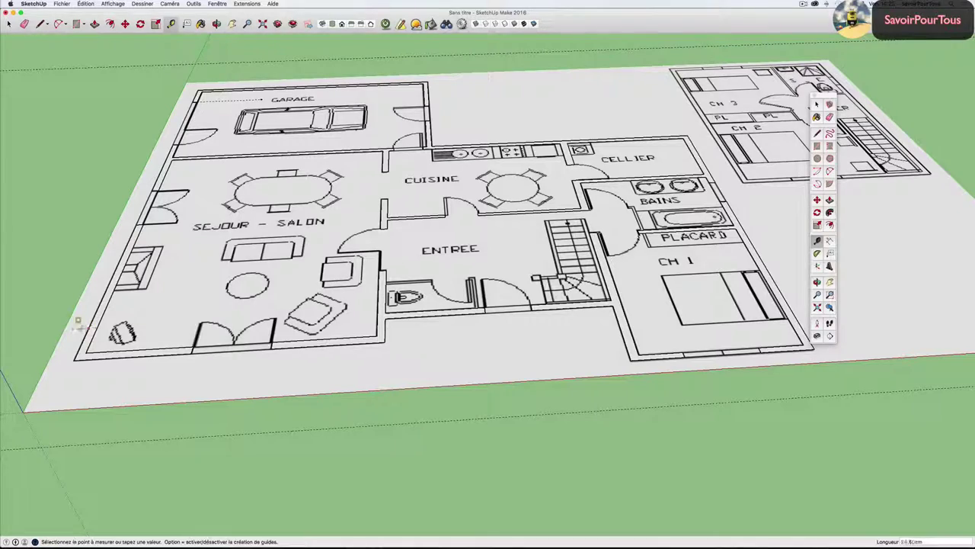
{"action": "scroll", "coordinate": [69, 236], "scroll_direction": "down", "scroll_amount": 2}
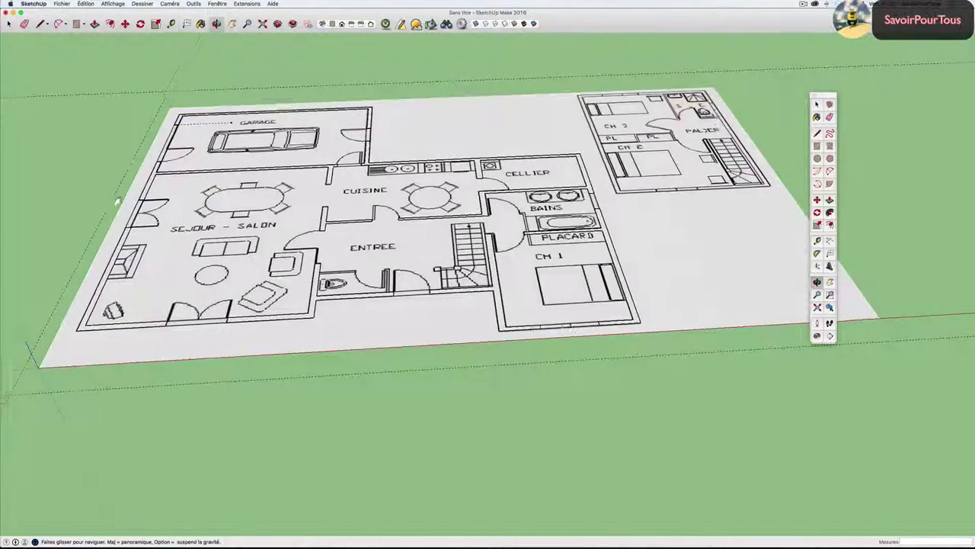
{"action": "scroll", "coordinate": [104, 194], "scroll_direction": "up", "scroll_amount": 3}
Delete all guides with Édition > Supprimer les guides and recentre the view on the plan.
{"action": "key", "text": "space"}
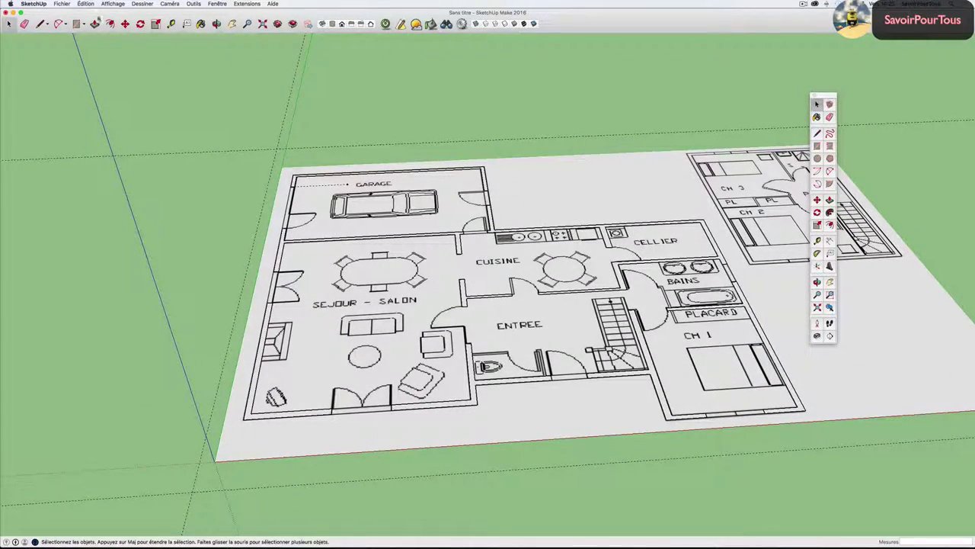
{"action": "left_click", "coordinate": [86, 3]}
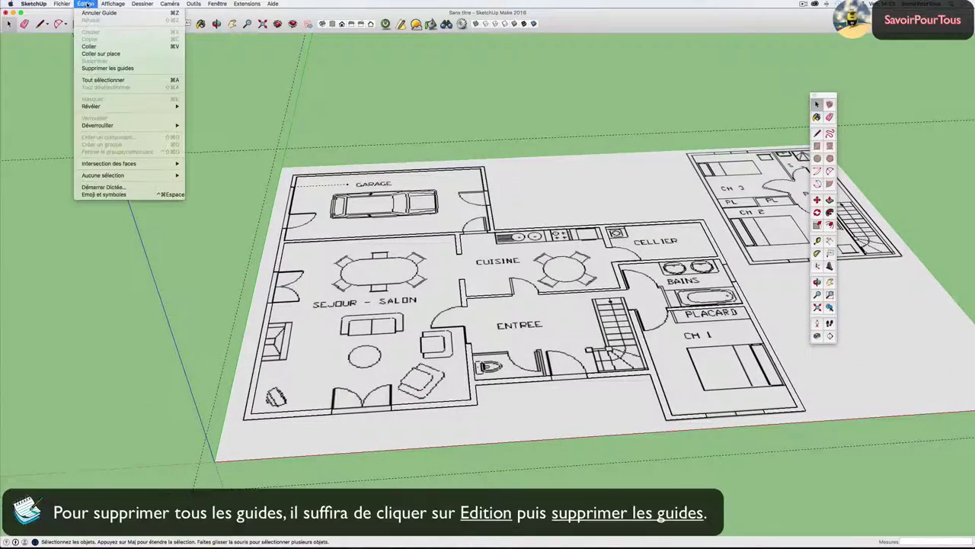
{"action": "left_click", "coordinate": [108, 68]}
{"action": "scroll", "coordinate": [294, 134], "scroll_direction": "down", "scroll_amount": 2}
{"action": "middle_click_drag", "start_coordinate": [406, 150], "coordinate": [228, 152], "text": "shift"}
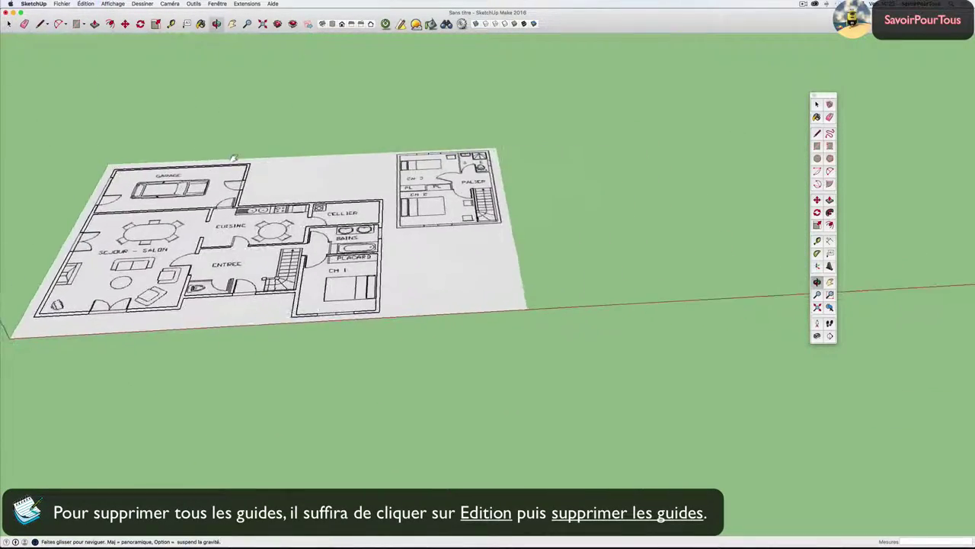
{"action": "scroll", "coordinate": [329, 186], "scroll_direction": "up", "scroll_amount": 2}
{"action": "scroll", "coordinate": [330, 186], "scroll_direction": "up", "scroll_amount": 2}
{"action": "scroll", "coordinate": [329, 185], "scroll_direction": "up", "scroll_amount": 3}
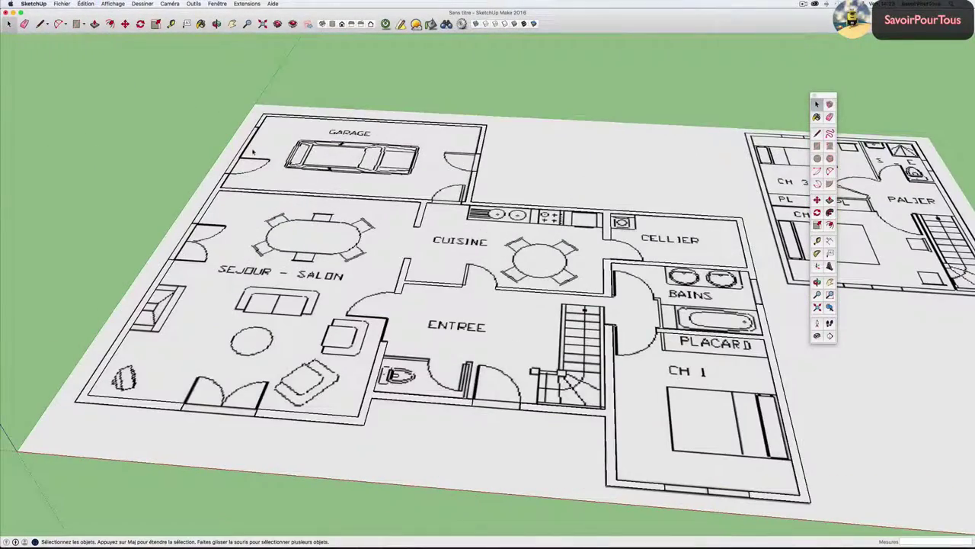
{"action": "left_click", "coordinate": [476, 24]}
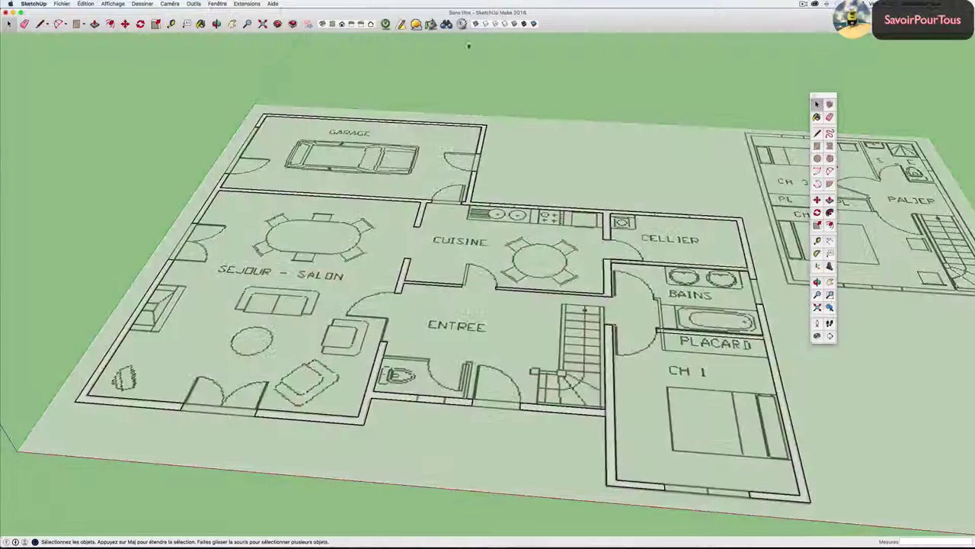
{"action": "mouse_move", "coordinate": [475, 34]}
{"action": "middle_mouse_down"}
{"action": "mouse_move", "coordinate": [362, 113]}
{"action": "mouse_move", "coordinate": [523, 124]}
{"action": "middle_mouse_up"}
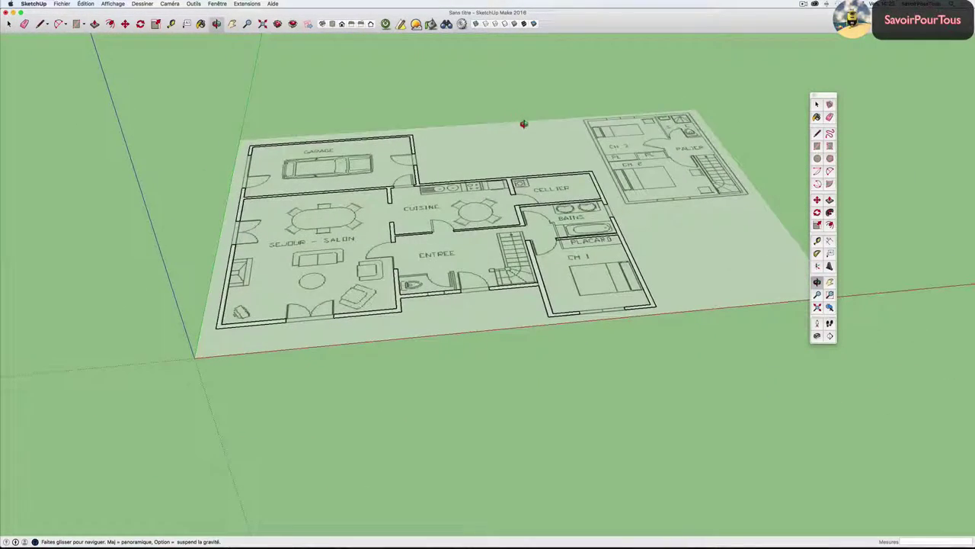
{"action": "key", "text": "space"}
{"action": "scroll", "coordinate": [534, 145], "scroll_direction": "up", "scroll_amount": 2}
{"action": "scroll", "coordinate": [533, 145], "scroll_direction": "up", "scroll_amount": 3}
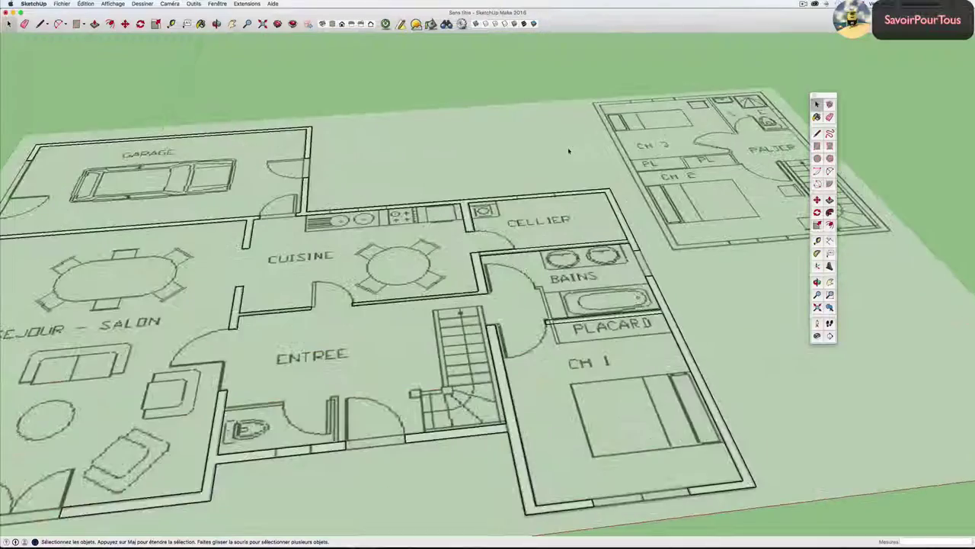
{"action": "scroll", "coordinate": [533, 145], "scroll_direction": "down", "scroll_amount": 4}
{"action": "scroll", "coordinate": [465, 163], "scroll_direction": "up", "scroll_amount": 3}
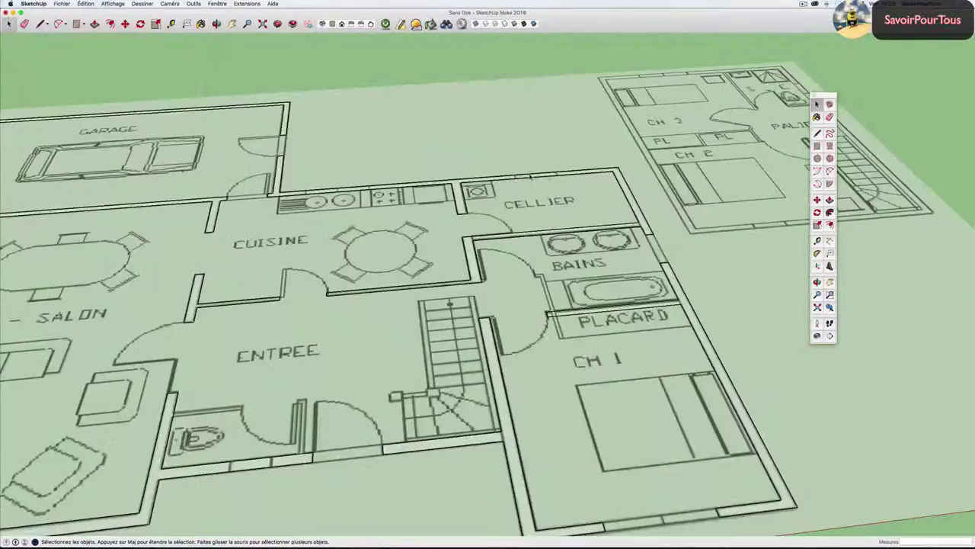
{"action": "scroll", "coordinate": [527, 179], "scroll_direction": "up", "scroll_amount": 2}
{"action": "scroll", "coordinate": [528, 179], "scroll_direction": "up", "scroll_amount": 2}
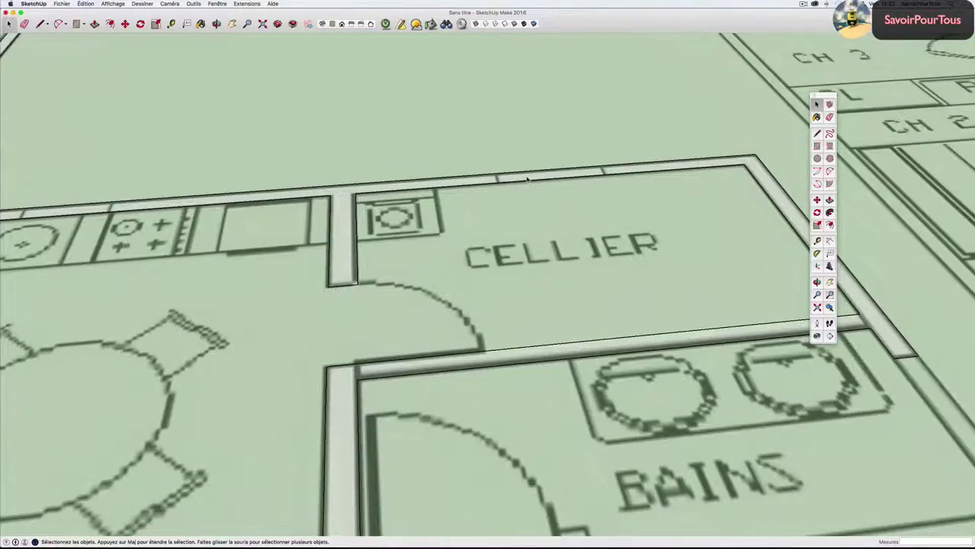
{"action": "key", "text": "l"}
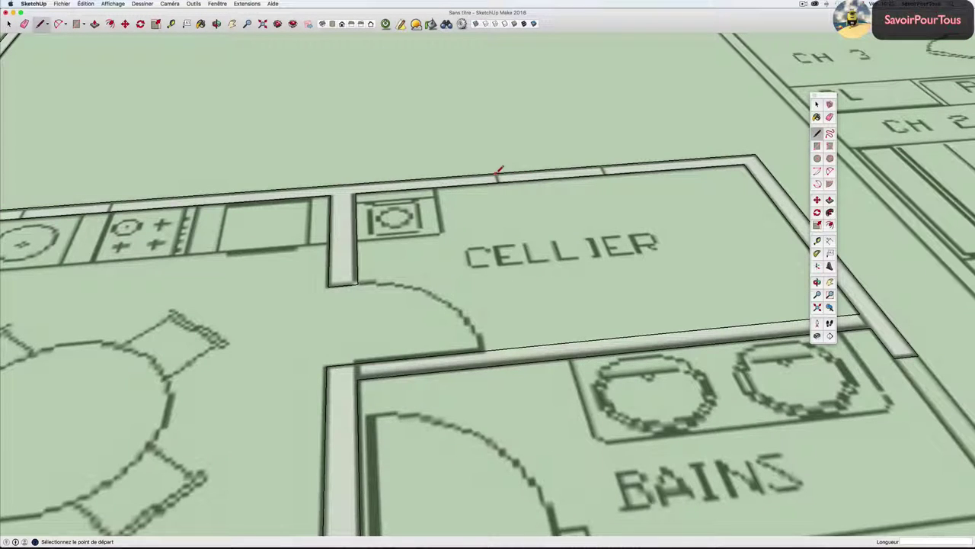
{"action": "left_click_drag", "start_coordinate": [498, 171], "coordinate": [501, 177]}
{"action": "key", "text": "e"}
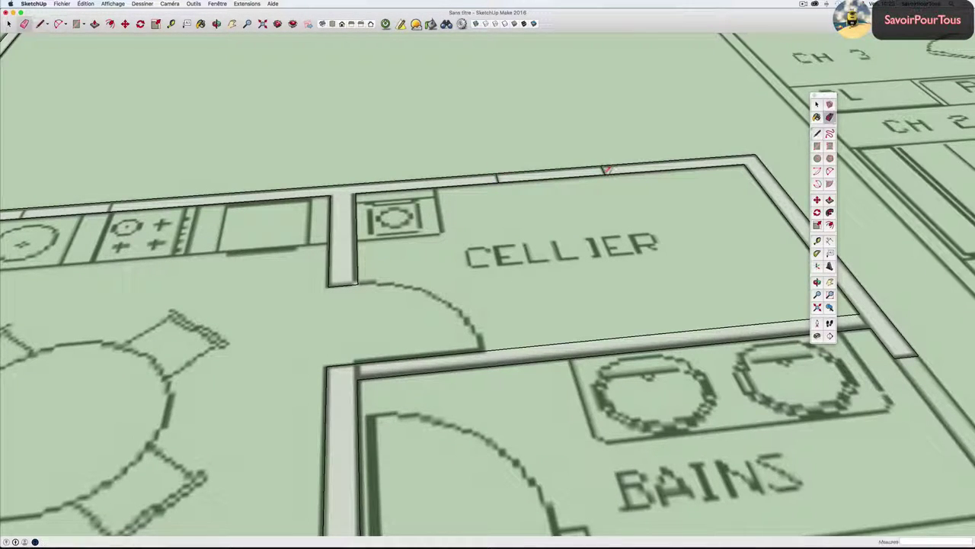
{"action": "scroll", "coordinate": [562, 177], "scroll_direction": "down", "scroll_amount": 3}
{"action": "scroll", "coordinate": [562, 176], "scroll_direction": "down", "scroll_amount": 2}
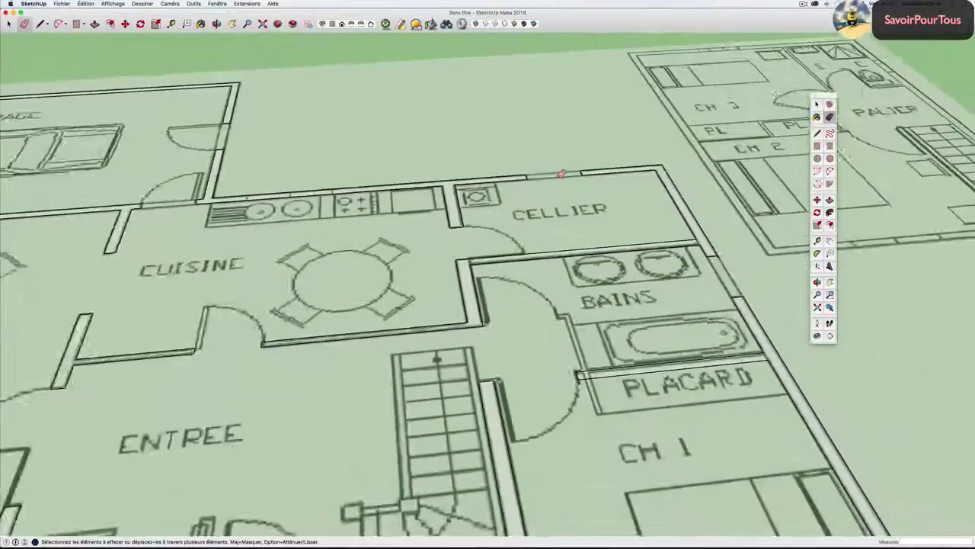
{"action": "key", "text": "space"}
{"action": "scroll", "coordinate": [563, 176], "scroll_direction": "up", "scroll_amount": 5}
{"action": "triple_click", "coordinate": [677, 221]}
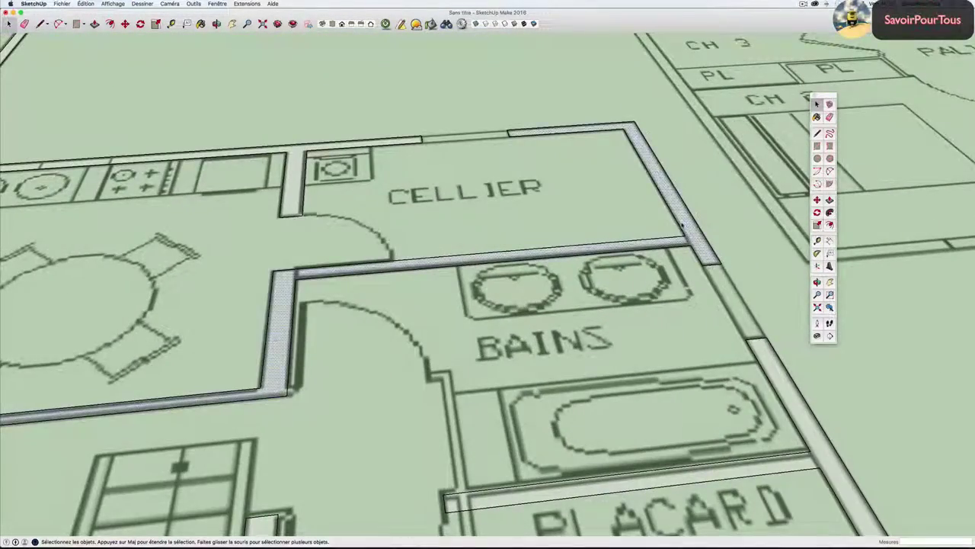
{"action": "scroll", "coordinate": [677, 221], "scroll_direction": "down", "scroll_amount": 3}
{"action": "scroll", "coordinate": [434, 202], "scroll_direction": "down", "scroll_amount": 3}
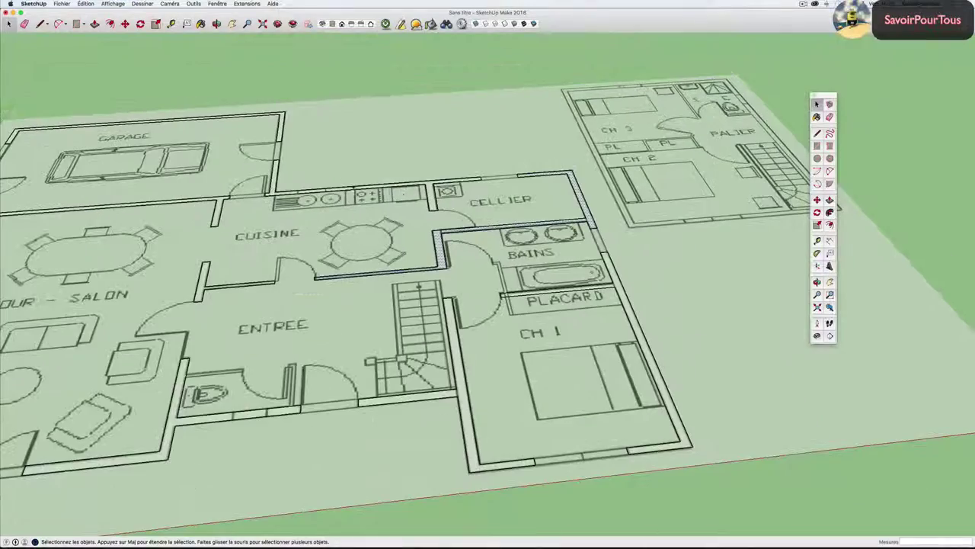
{"action": "scroll", "coordinate": [332, 201], "scroll_direction": "down", "scroll_amount": 2}
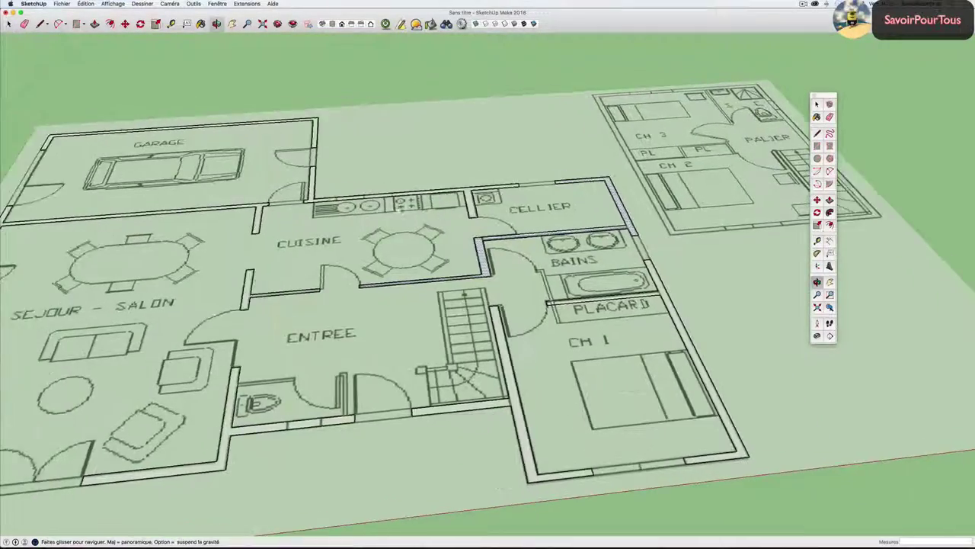
{"action": "scroll", "coordinate": [332, 200], "scroll_direction": "up", "scroll_amount": 2}
{"action": "middle_click_drag", "start_coordinate": [335, 198], "coordinate": [361, 194]}
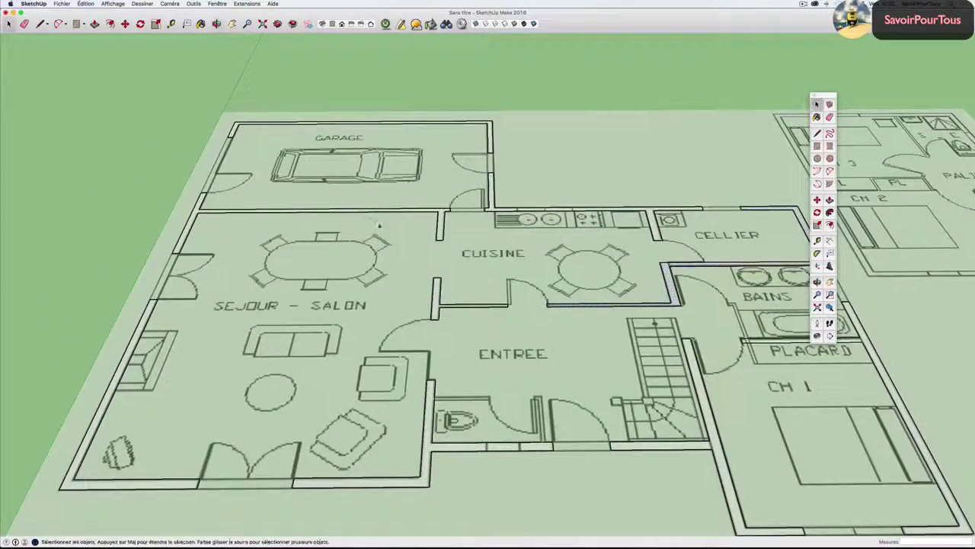
{"action": "scroll", "coordinate": [381, 198], "scroll_direction": "down", "scroll_amount": 2}
{"action": "scroll", "coordinate": [424, 207], "scroll_direction": "up", "scroll_amount": 2}
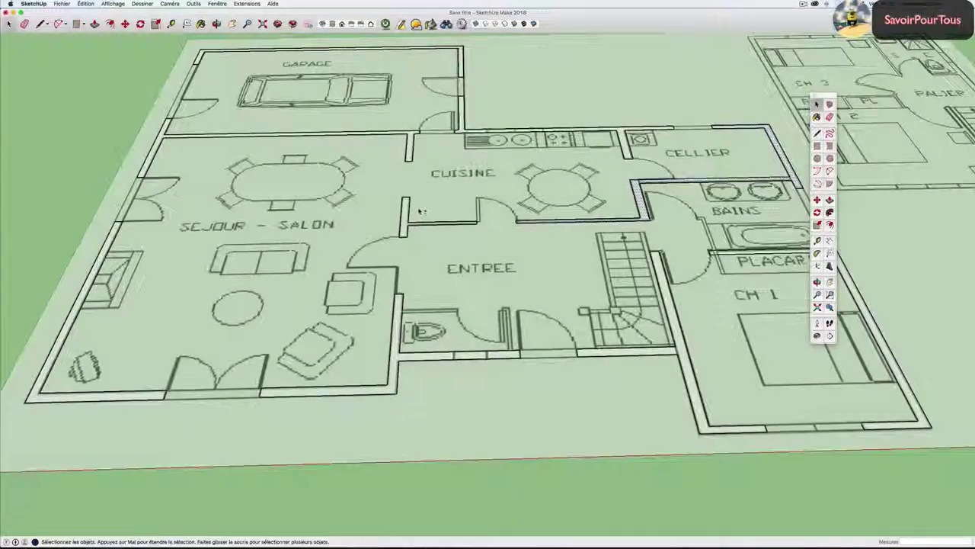
{"action": "middle_click_drag", "start_coordinate": [424, 208], "coordinate": [479, 200]}
{"action": "scroll", "coordinate": [479, 199], "scroll_direction": "down", "scroll_amount": 2}
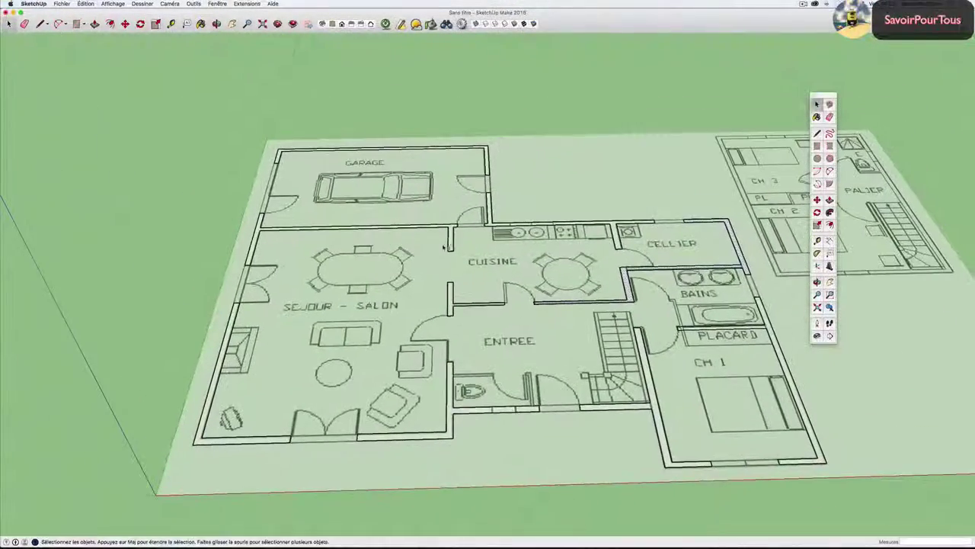
Push/Pull the garage wall up to a height of 250 cm.
{"action": "key", "text": "p"}
{"action": "scroll", "coordinate": [268, 154], "scroll_direction": "up", "scroll_amount": 4}
{"action": "scroll", "coordinate": [274, 156], "scroll_direction": "up", "scroll_amount": 2}
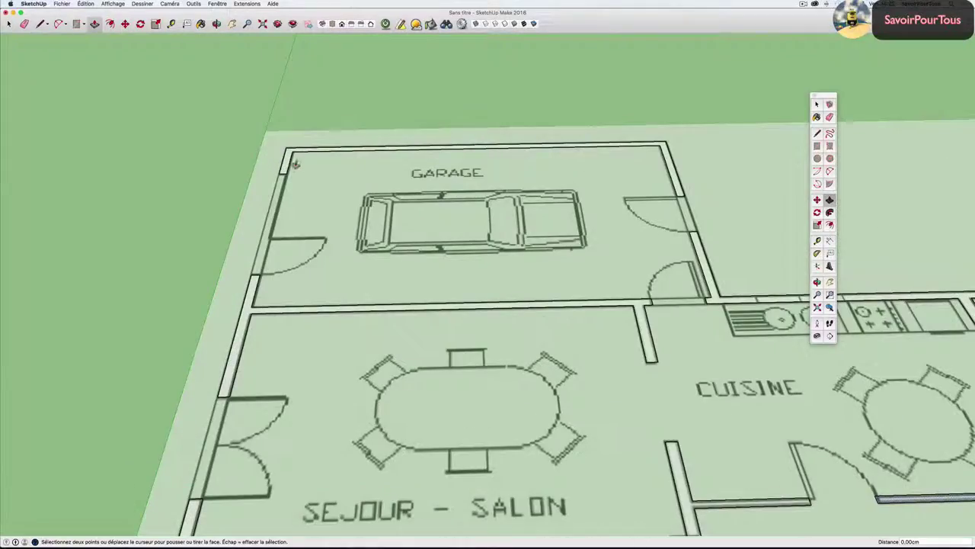
{"action": "key", "text": "space"}
{"action": "key", "text": "p"}
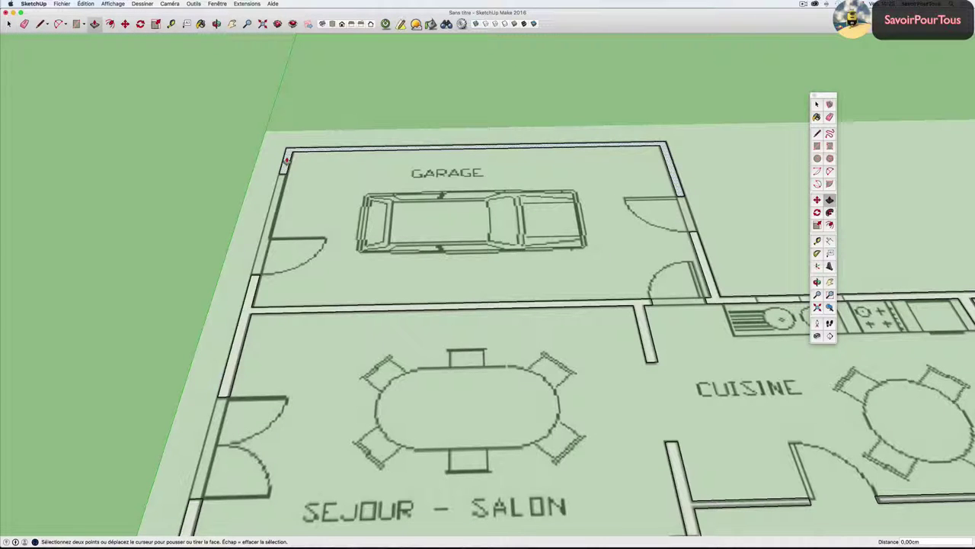
{"action": "left_click", "coordinate": [288, 157]}
{"action": "scroll", "coordinate": [278, 129], "scroll_direction": "down", "scroll_amount": 2}
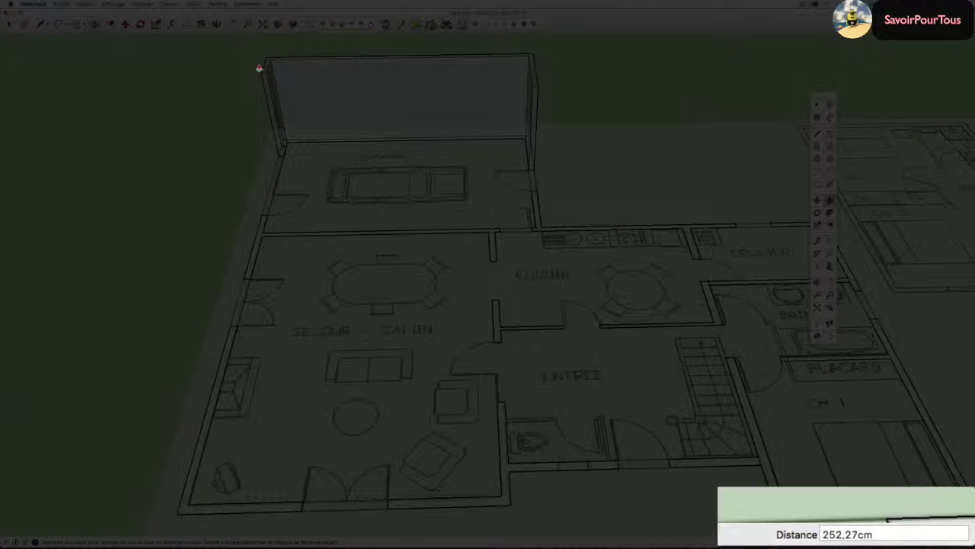
{"action": "type", "text": "250"}
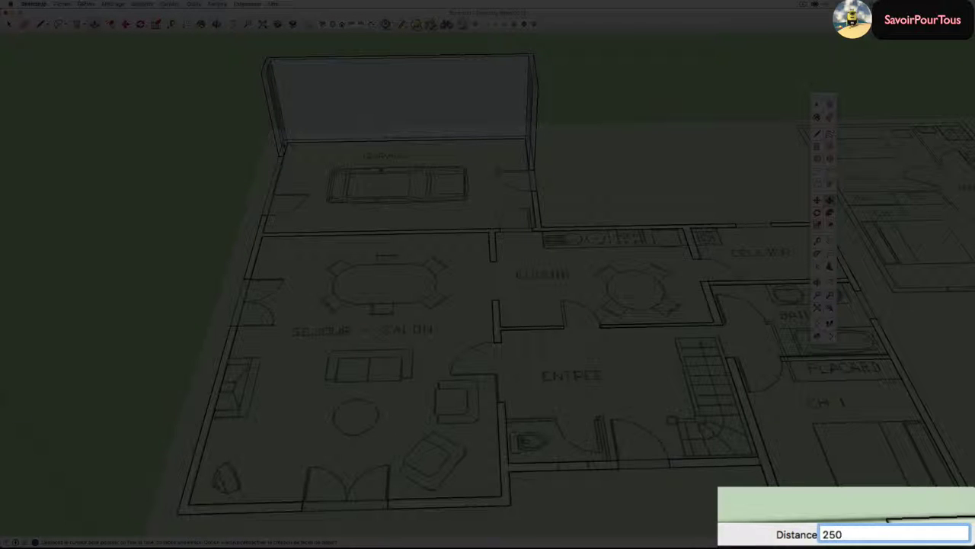
{"action": "key", "text": "Return"}
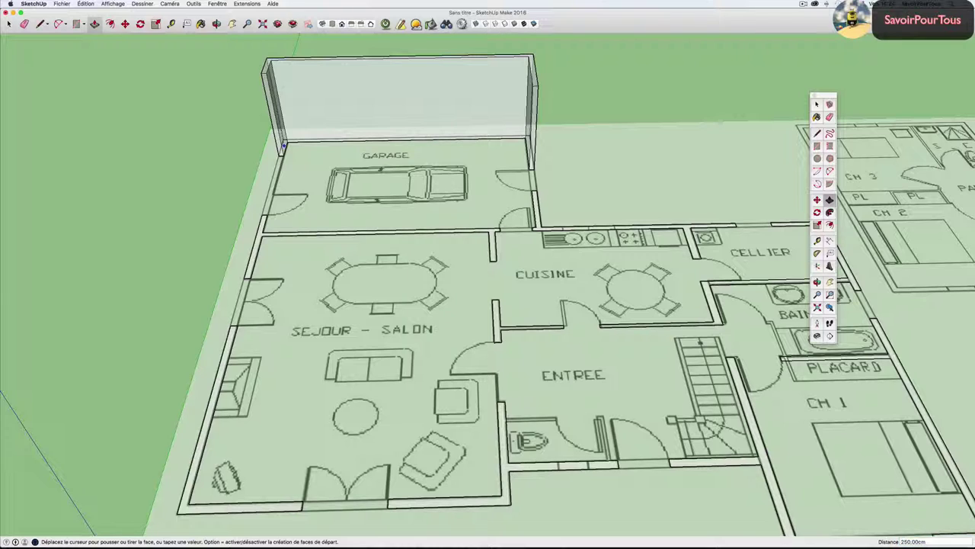
Raise the wall beside the cuisine.
{"action": "scroll", "coordinate": [284, 145], "scroll_direction": "down", "scroll_amount": 2}
{"action": "scroll", "coordinate": [515, 188], "scroll_direction": "up", "scroll_amount": 5}
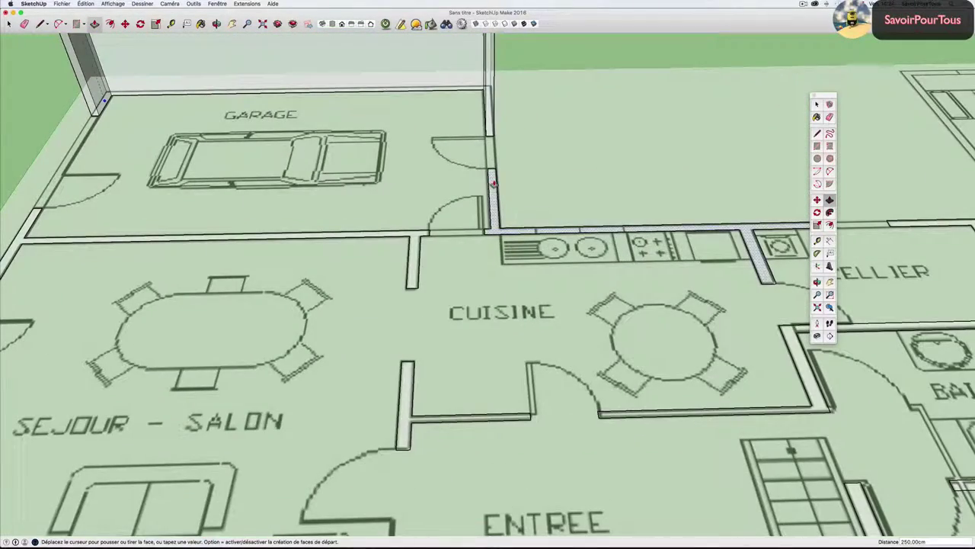
{"action": "scroll", "coordinate": [492, 183], "scroll_direction": "down", "scroll_amount": 2}
{"action": "scroll", "coordinate": [446, 196], "scroll_direction": "down", "scroll_amount": 2}
{"action": "scroll", "coordinate": [444, 210], "scroll_direction": "up", "scroll_amount": 4}
{"action": "scroll", "coordinate": [438, 226], "scroll_direction": "up", "scroll_amount": 2}
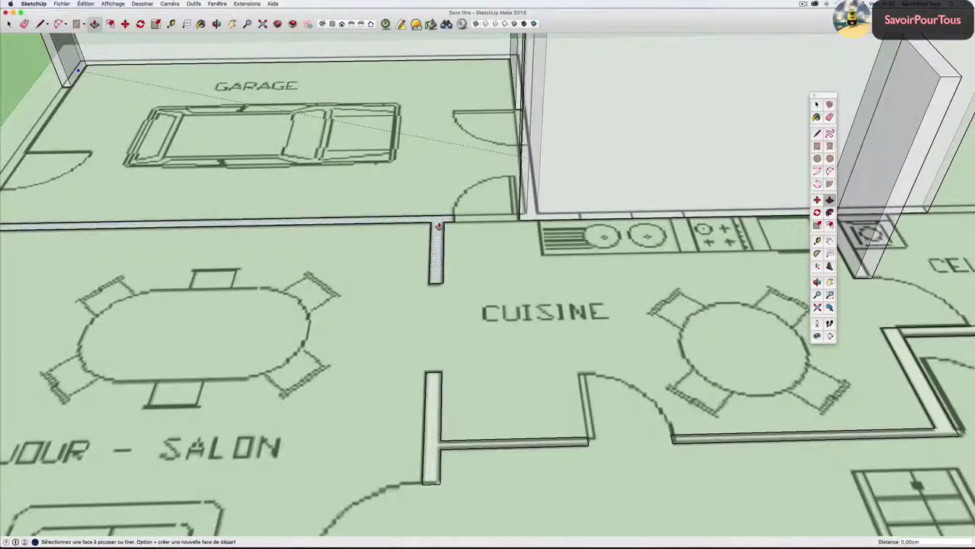
{"action": "scroll", "coordinate": [438, 226], "scroll_direction": "down", "scroll_amount": 2}
{"action": "scroll", "coordinate": [434, 220], "scroll_direction": "down", "scroll_amount": 2}
{"action": "mouse_move", "coordinate": [421, 221]}
{"action": "middle_mouse_down"}
{"action": "mouse_move", "coordinate": [503, 200]}
{"action": "mouse_move", "coordinate": [442, 264]}
{"action": "middle_mouse_up"}
{"action": "scroll", "coordinate": [510, 196], "scroll_direction": "up", "scroll_amount": 3}
{"action": "scroll", "coordinate": [509, 196], "scroll_direction": "down", "scroll_amount": 3}
{"action": "scroll", "coordinate": [309, 398], "scroll_direction": "up", "scroll_amount": 3}
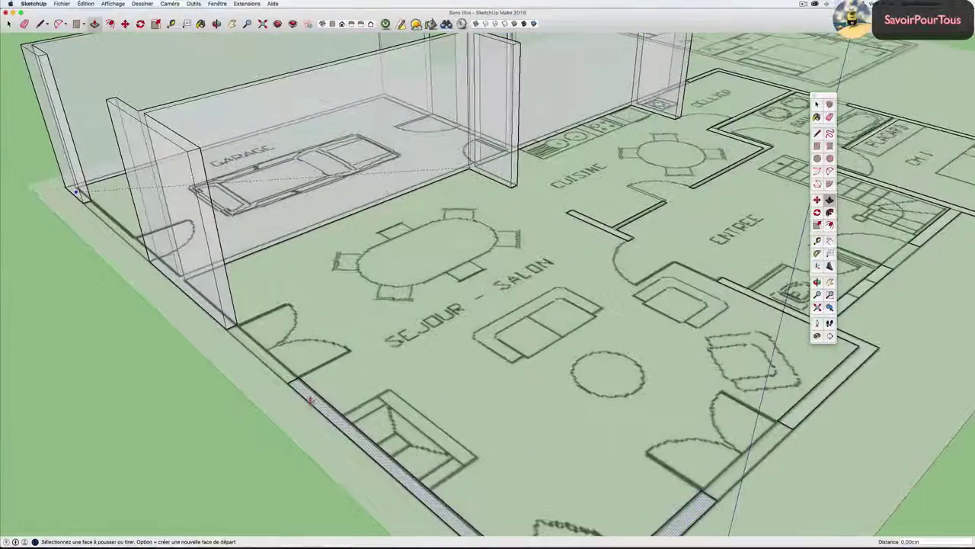
{"action": "scroll", "coordinate": [309, 398], "scroll_direction": "down", "scroll_amount": 3}
{"action": "mouse_move", "coordinate": [310, 381]}
{"action": "middle_mouse_down"}
{"action": "mouse_move", "coordinate": [320, 358]}
{"action": "mouse_move", "coordinate": [308, 335]}
{"action": "middle_mouse_up"}
{"action": "scroll", "coordinate": [306, 328], "scroll_direction": "up", "scroll_amount": 3}
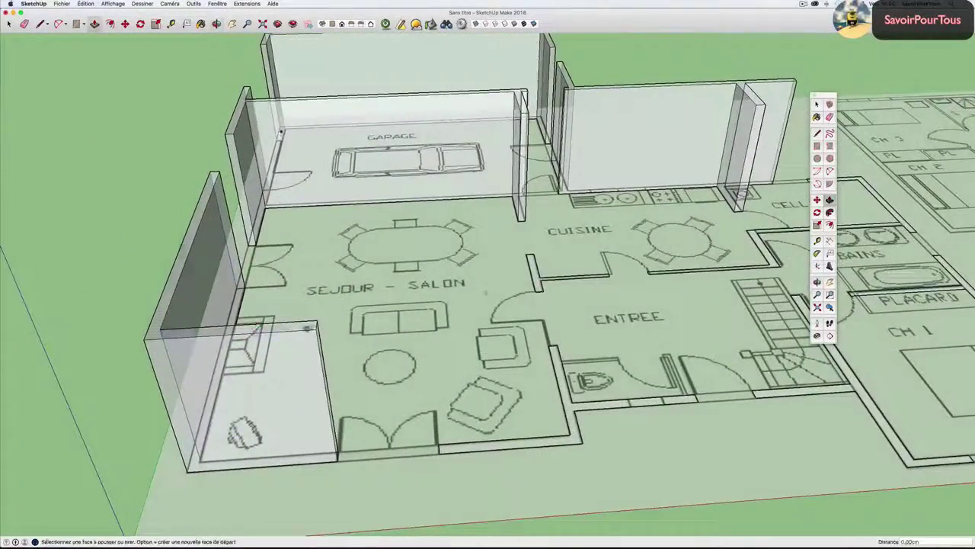
{"action": "scroll", "coordinate": [306, 327], "scroll_direction": "down", "scroll_amount": 3}
{"action": "scroll", "coordinate": [457, 198], "scroll_direction": "up", "scroll_amount": 3}
{"action": "scroll", "coordinate": [144, 155], "scroll_direction": "down", "scroll_amount": 3}
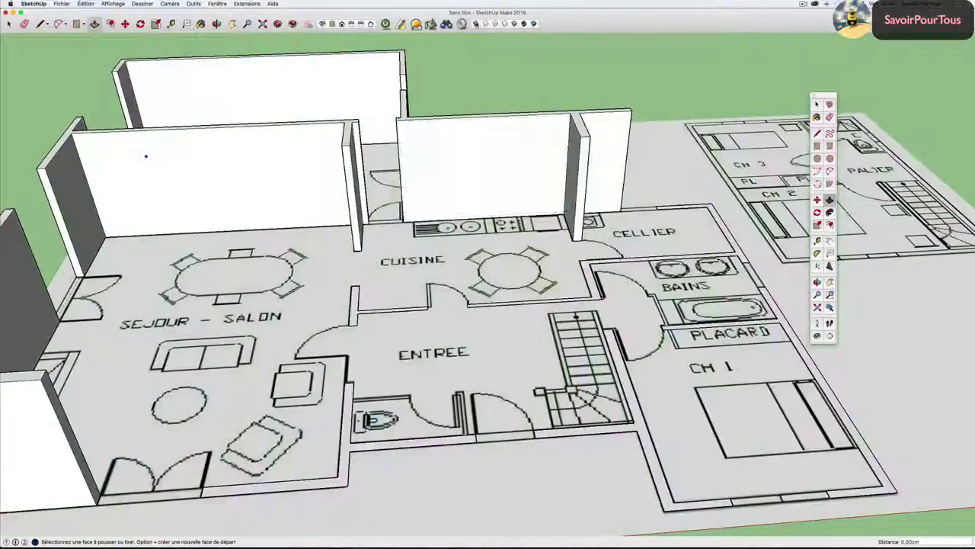
{"action": "middle_click_drag", "start_coordinate": [144, 155], "coordinate": [366, 273]}
{"action": "scroll", "coordinate": [365, 272], "scroll_direction": "up", "scroll_amount": 3}
{"action": "left_click_drag", "start_coordinate": [386, 260], "coordinate": [511, 277]}
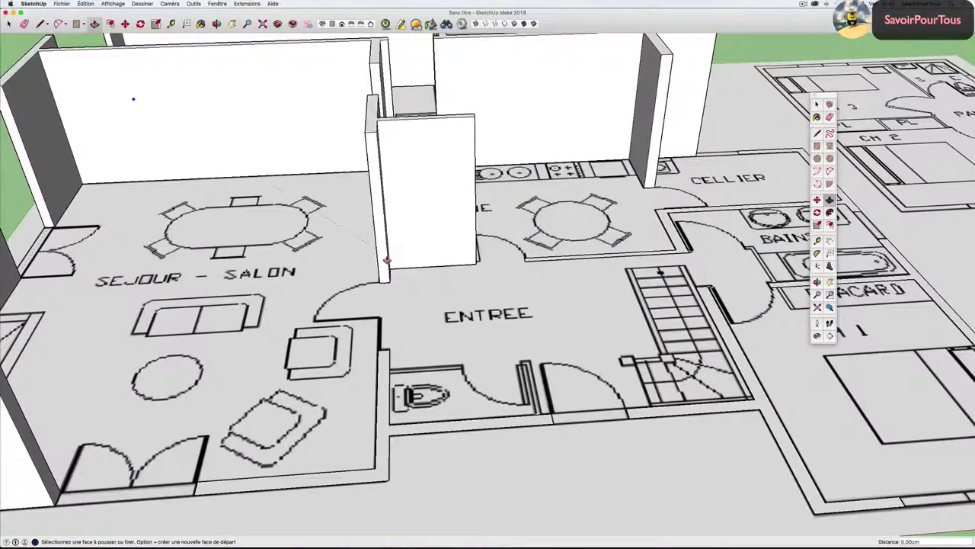
{"action": "scroll", "coordinate": [511, 277], "scroll_direction": "up", "scroll_amount": 3}
{"action": "scroll", "coordinate": [530, 270], "scroll_direction": "up", "scroll_amount": 2}
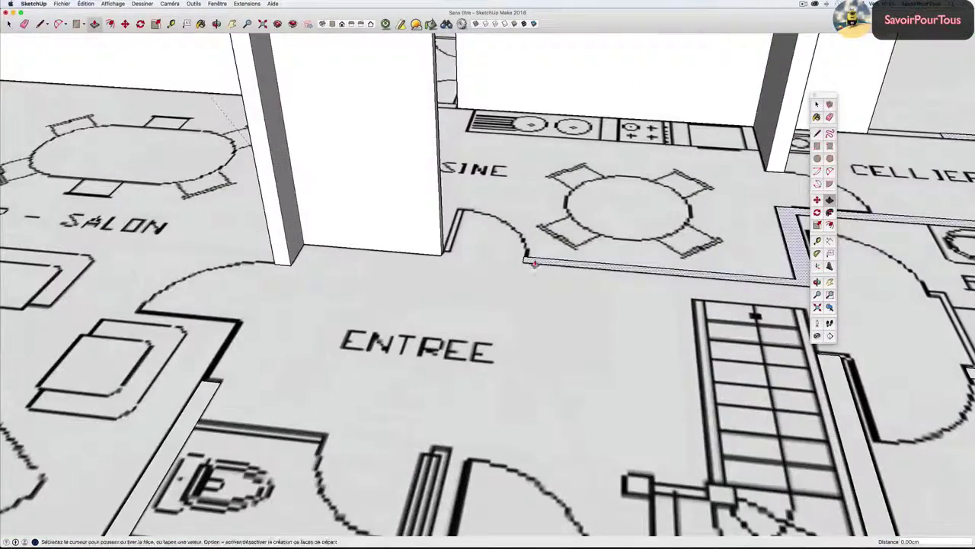
{"action": "scroll", "coordinate": [530, 270], "scroll_direction": "down", "scroll_amount": 4}
{"action": "scroll", "coordinate": [585, 292], "scroll_direction": "up", "scroll_amount": 2}
{"action": "scroll", "coordinate": [585, 292], "scroll_direction": "down", "scroll_amount": 2}
Double-click the entrée wall and the wall beside CH 1 to raise them to the same height.
{"action": "key", "text": "p"}
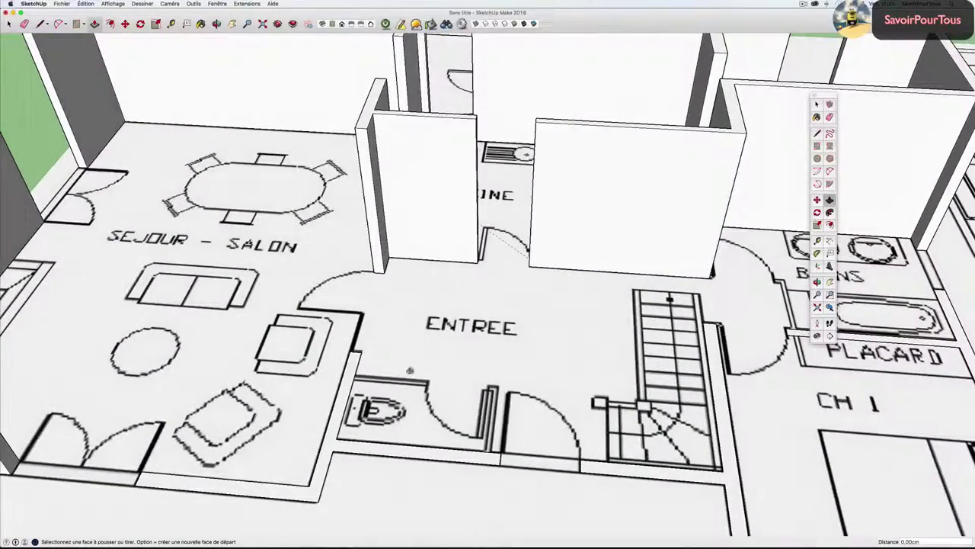
{"action": "double_click", "coordinate": [350, 370]}
{"action": "scroll", "coordinate": [353, 370], "scroll_direction": "down", "scroll_amount": 2}
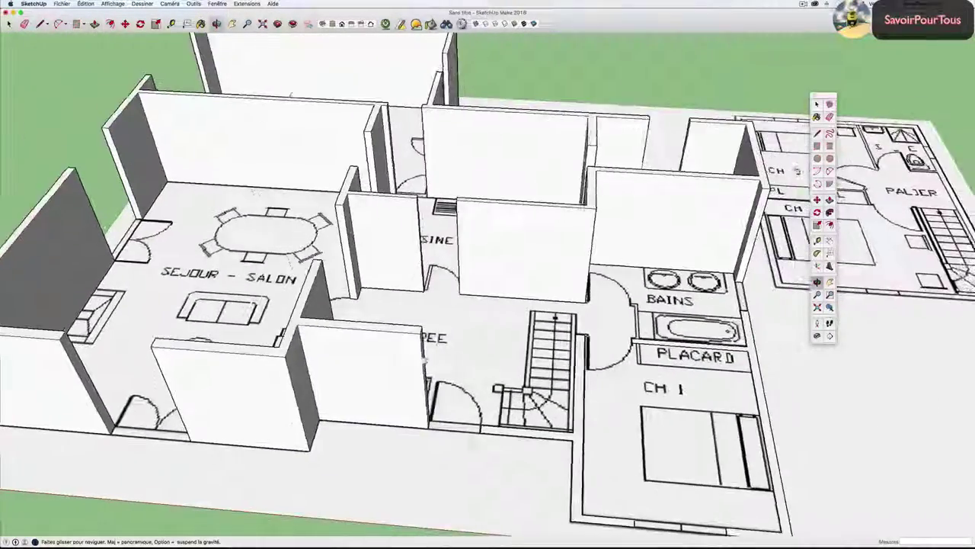
{"action": "middle_click_drag", "start_coordinate": [534, 434], "coordinate": [303, 415], "text": "shift"}
{"action": "scroll", "coordinate": [304, 415], "scroll_direction": "up", "scroll_amount": 3}
{"action": "scroll", "coordinate": [304, 416], "scroll_direction": "down", "scroll_amount": 2}
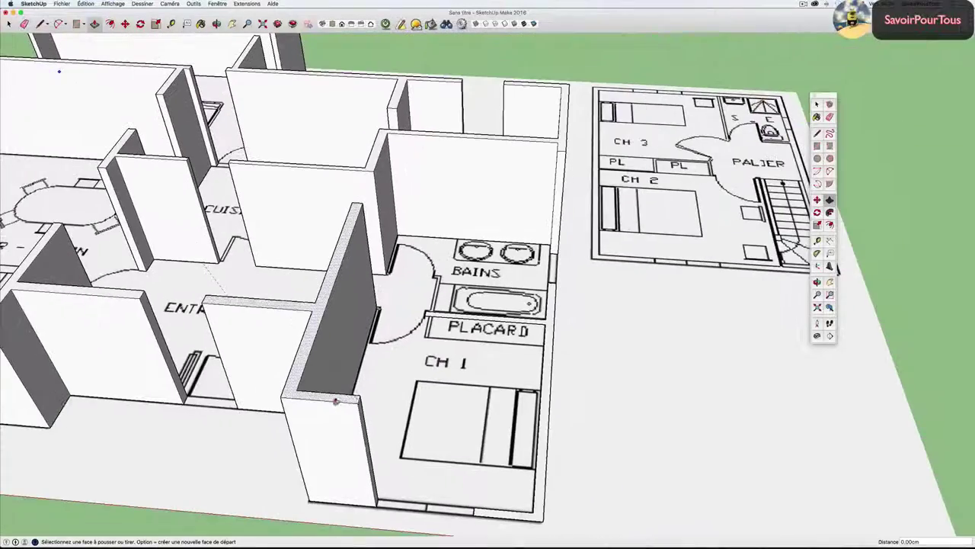
{"action": "double_click", "coordinate": [545, 381]}
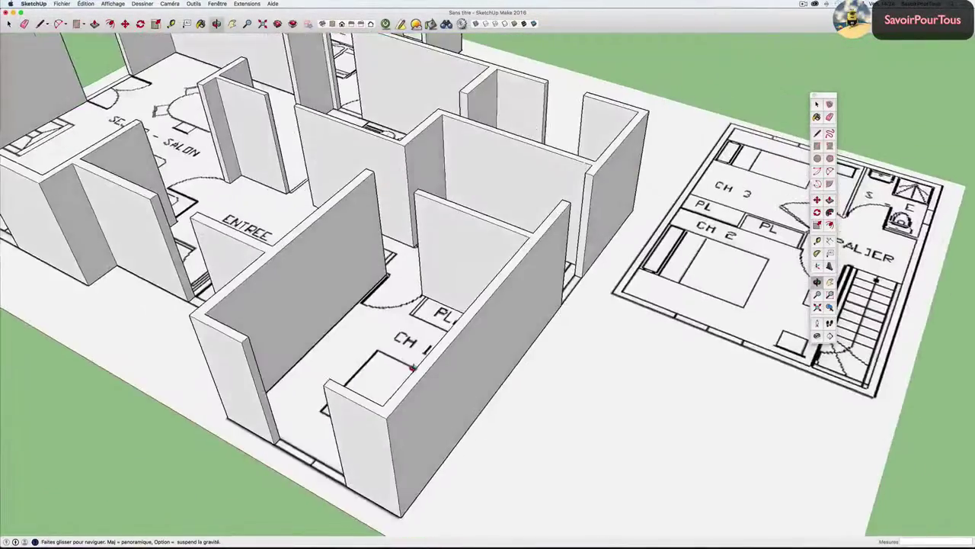
{"action": "mouse_move", "coordinate": [555, 366]}
{"action": "middle_mouse_down"}
{"action": "mouse_move", "coordinate": [315, 359]}
{"action": "mouse_move", "coordinate": [592, 374]}
{"action": "mouse_move", "coordinate": [509, 286]}
{"action": "middle_mouse_up"}
{"action": "scroll", "coordinate": [546, 369], "scroll_direction": "down", "scroll_amount": 2}
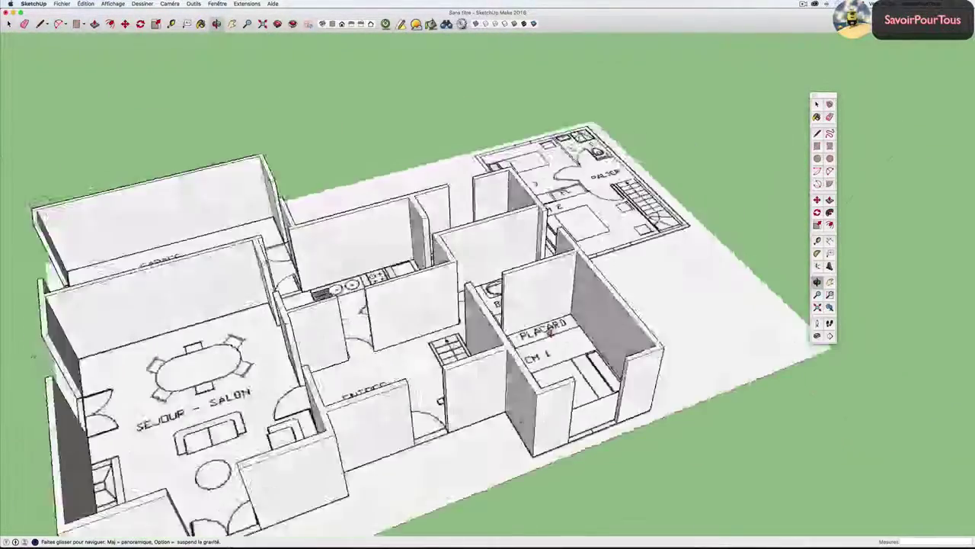
{"action": "scroll", "coordinate": [507, 287], "scroll_direction": "up", "scroll_amount": 2}
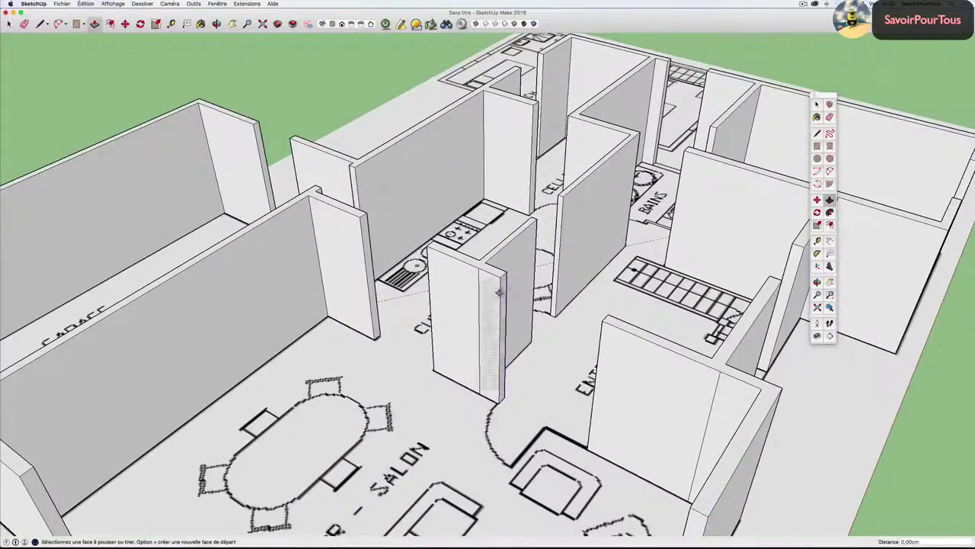
{"action": "key", "text": "o"}
{"action": "mouse_move", "coordinate": [605, 311]}
{"action": "left_mouse_down"}
{"action": "mouse_move", "coordinate": [694, 305]}
{"action": "mouse_move", "coordinate": [399, 317]}
{"action": "left_mouse_up"}
{"action": "scroll", "coordinate": [399, 317], "scroll_direction": "down", "scroll_amount": 2}
{"action": "key", "text": "p"}
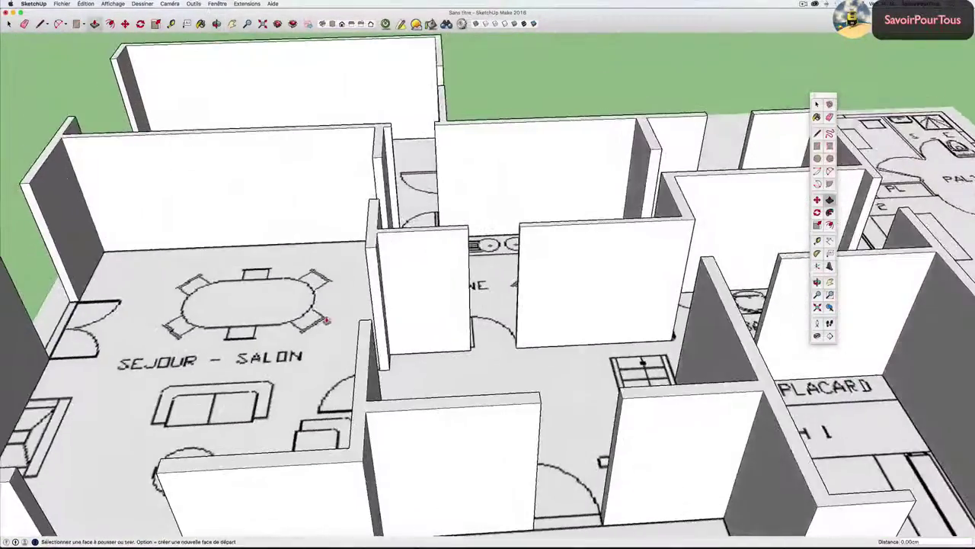
{"action": "scroll", "coordinate": [412, 297], "scroll_direction": "down", "scroll_amount": 2}
{"action": "scroll", "coordinate": [419, 282], "scroll_direction": "down", "scroll_amount": 1}
Box-select all the raised walls and turn them into a component named Murs.
{"action": "key", "text": "space"}
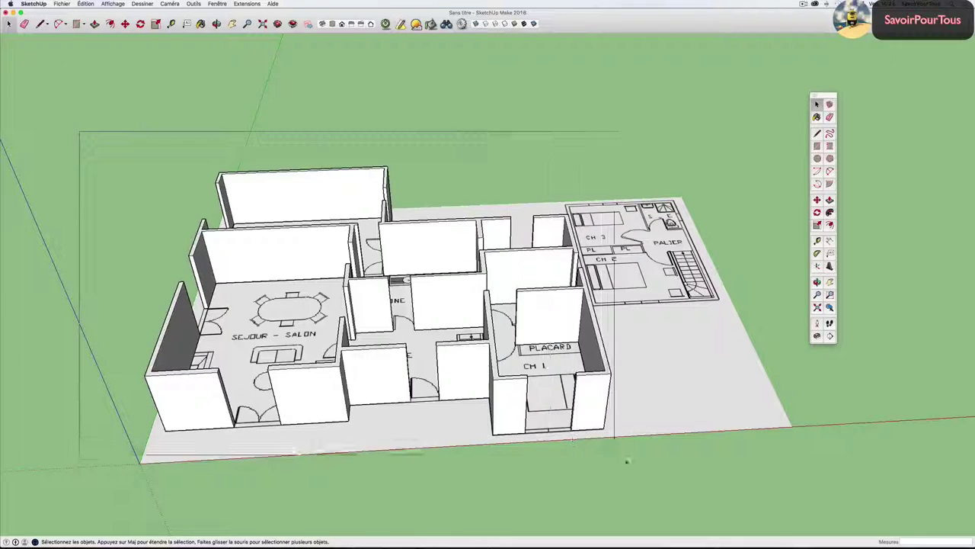
{"action": "left_click_drag", "start_coordinate": [88, 146], "coordinate": [655, 464]}
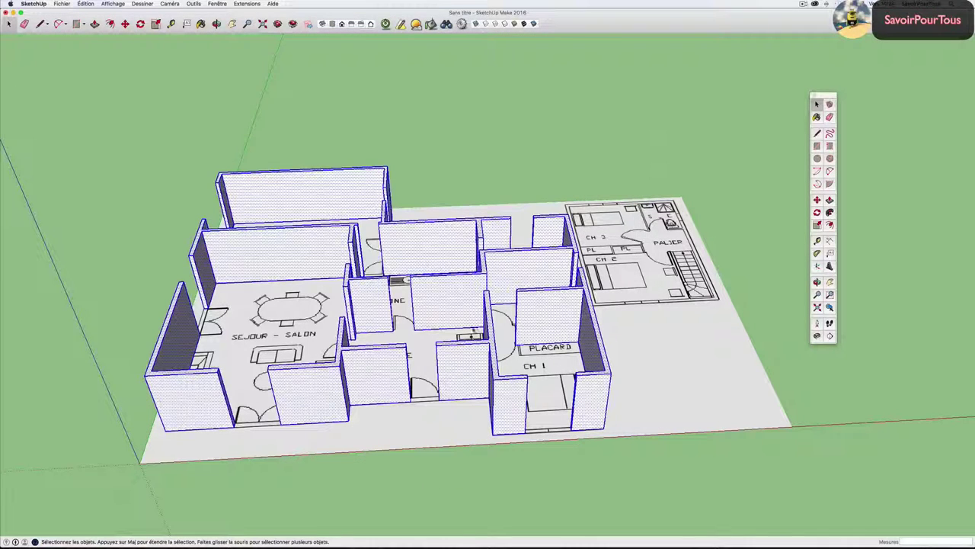
{"action": "right_click", "coordinate": [373, 288]}
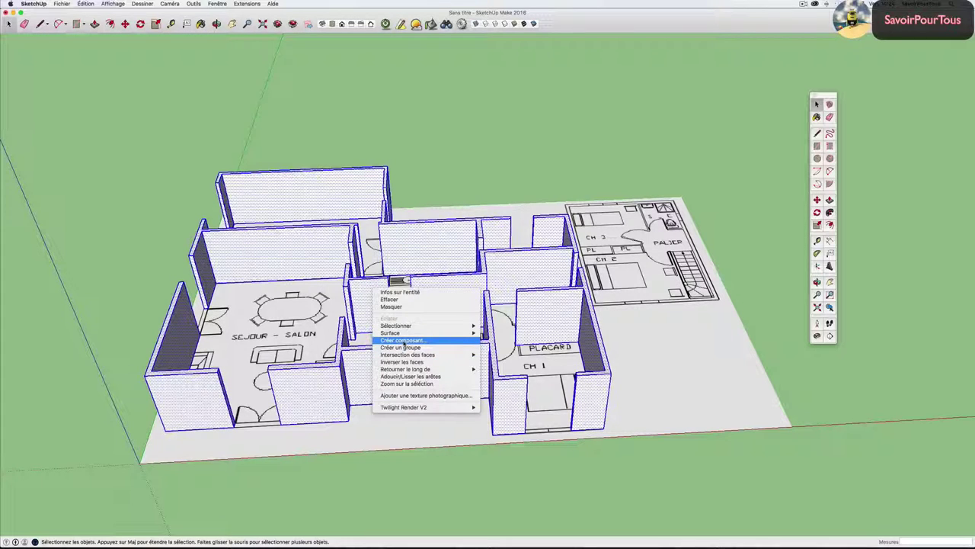
{"action": "left_click", "coordinate": [402, 340]}
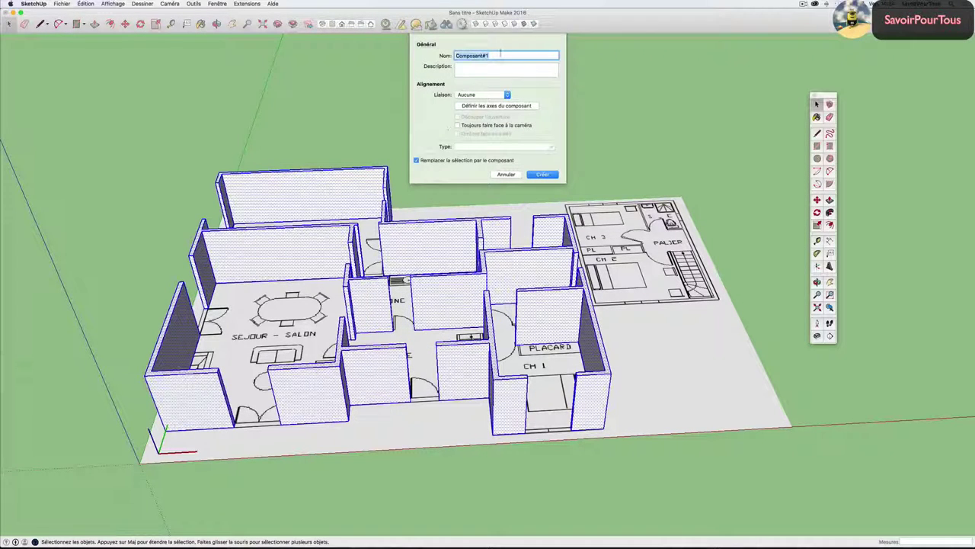
{"action": "type", "text": "Murs"}
{"action": "left_click", "coordinate": [542, 174]}
{"action": "middle_click_drag", "start_coordinate": [483, 176], "coordinate": [480, 169]}
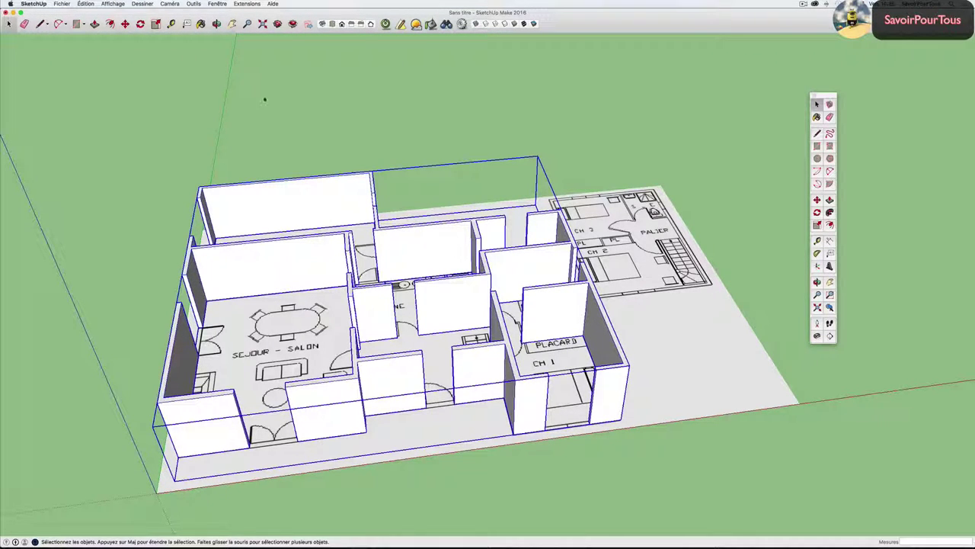
Open the Layers panel and add a new layer named Murs.
{"action": "left_click", "coordinate": [217, 4]}
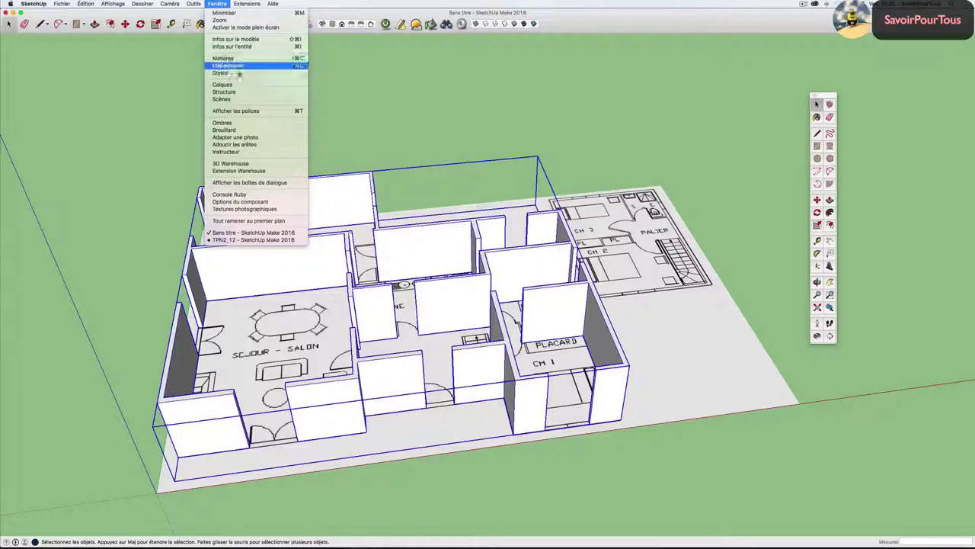
{"action": "left_click", "coordinate": [228, 82]}
{"action": "left_click_drag", "start_coordinate": [824, 123], "coordinate": [725, 66]}
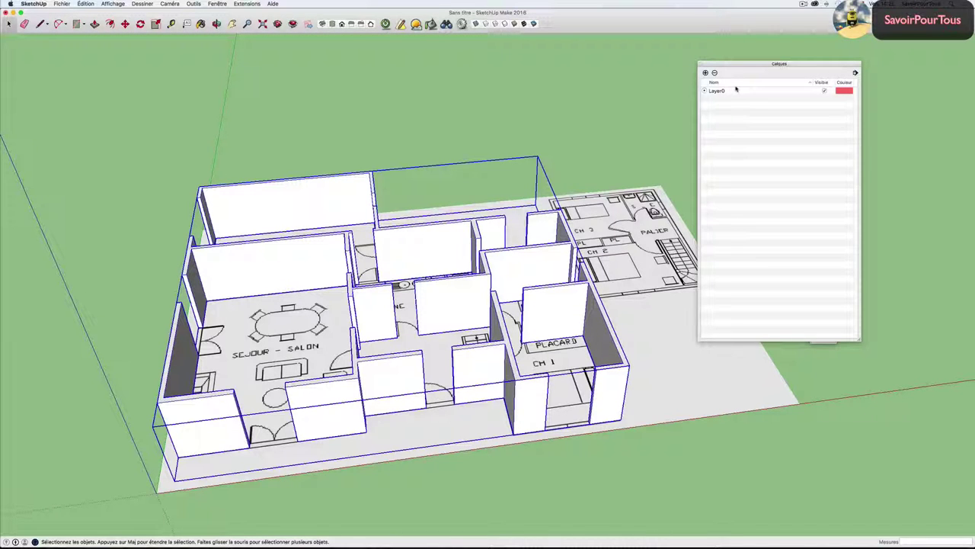
{"action": "left_click", "coordinate": [705, 73]}
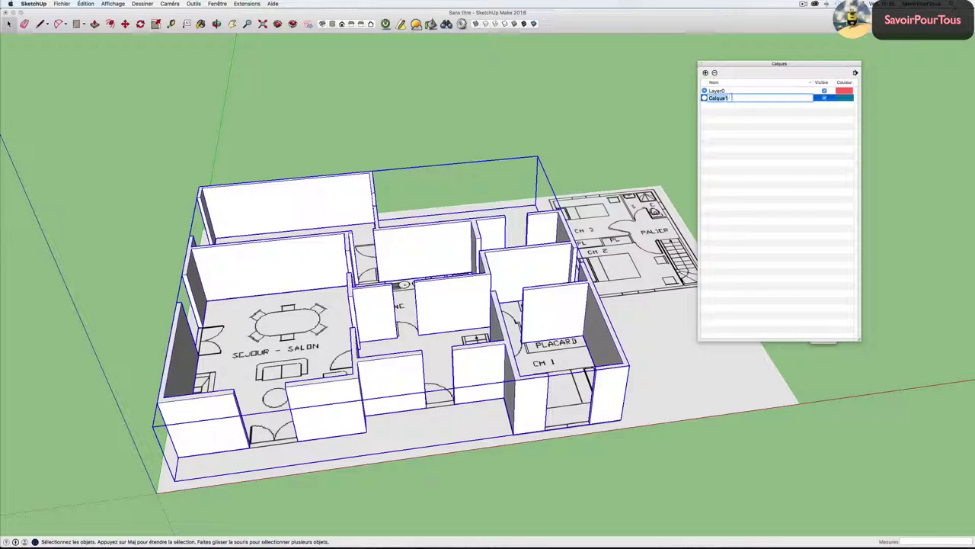
{"action": "type", "text": "Murs"}
{"action": "key", "text": "Return"}
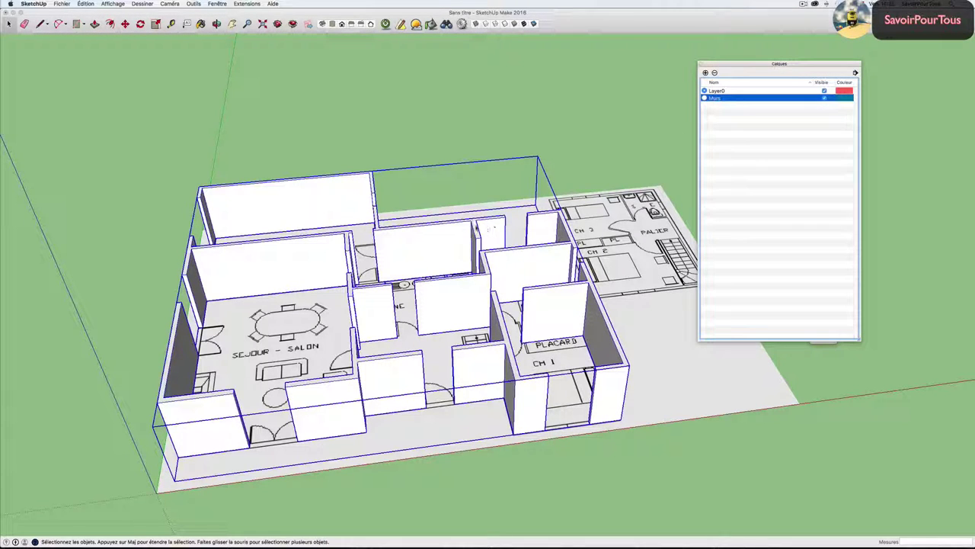
Assign the wall component to the Murs layer in Entity Info, then toggle the layer's visibility to test it.
{"action": "right_click", "coordinate": [460, 227]}
{"action": "left_click", "coordinate": [481, 230]}
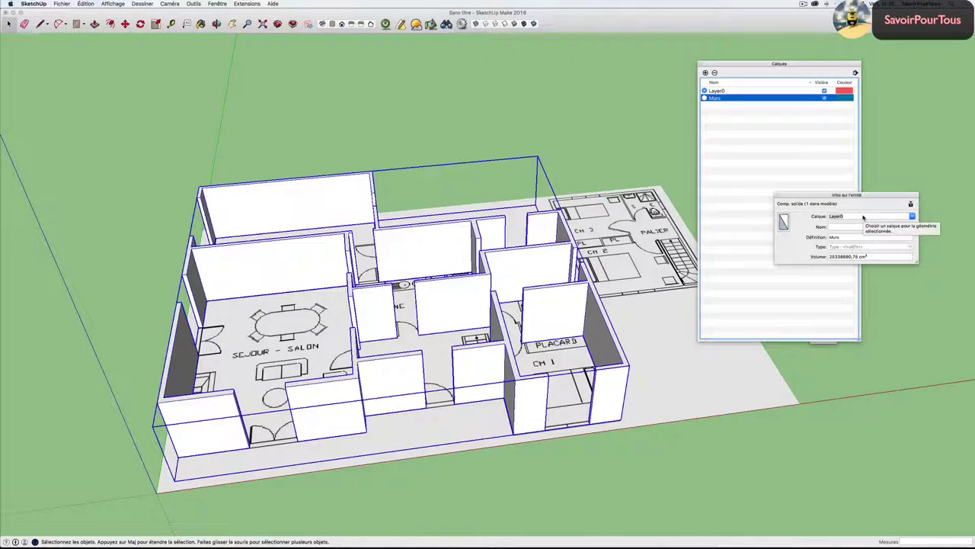
{"action": "left_click", "coordinate": [912, 217]}
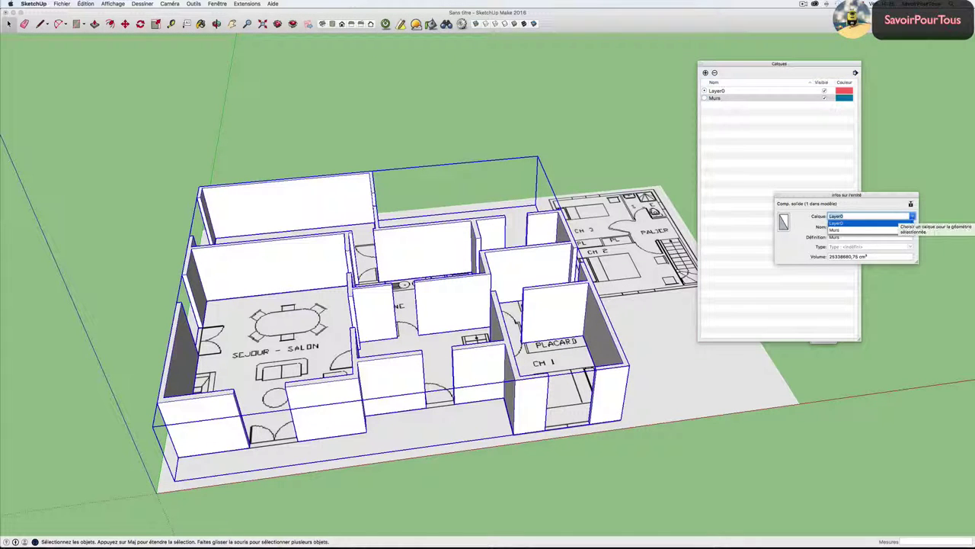
{"action": "left_click", "coordinate": [842, 227]}
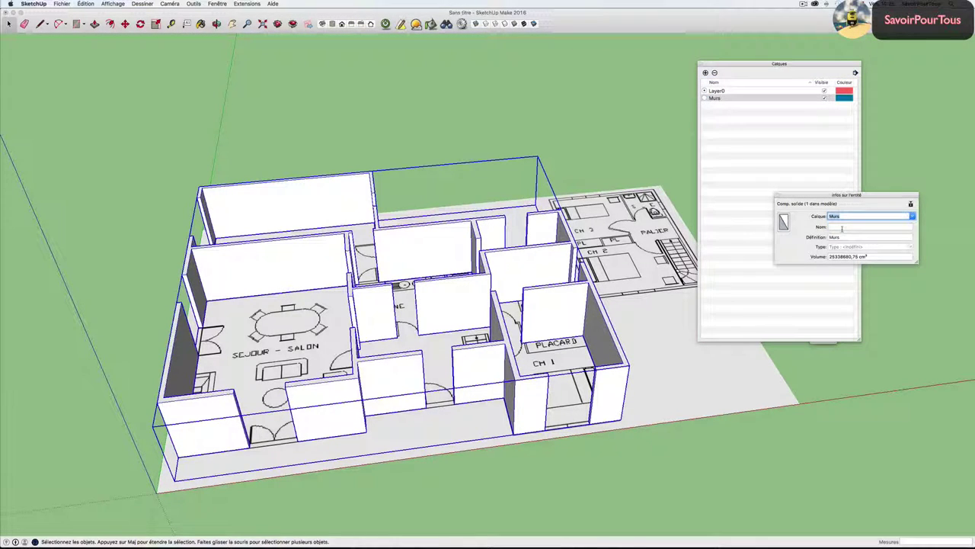
{"action": "left_click", "coordinate": [778, 196]}
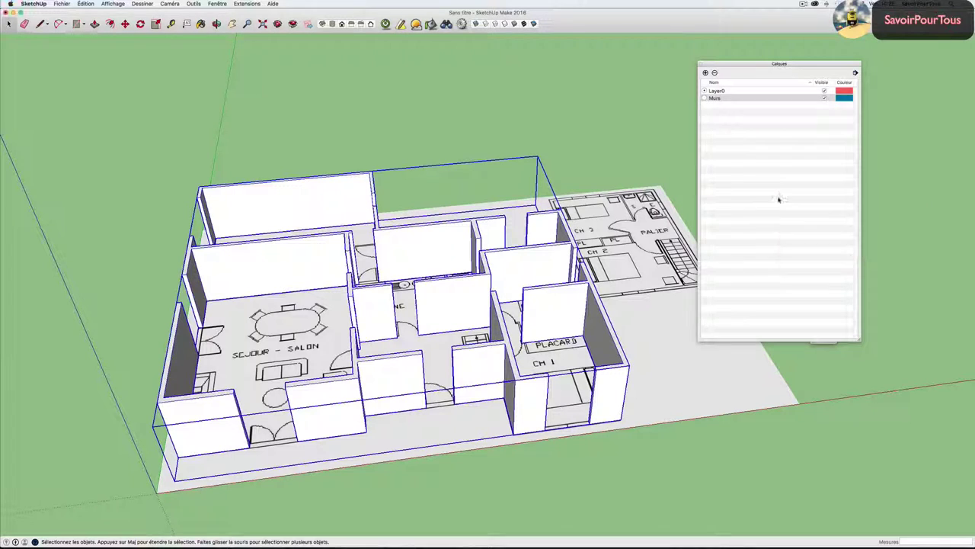
{"action": "left_click", "coordinate": [824, 98]}
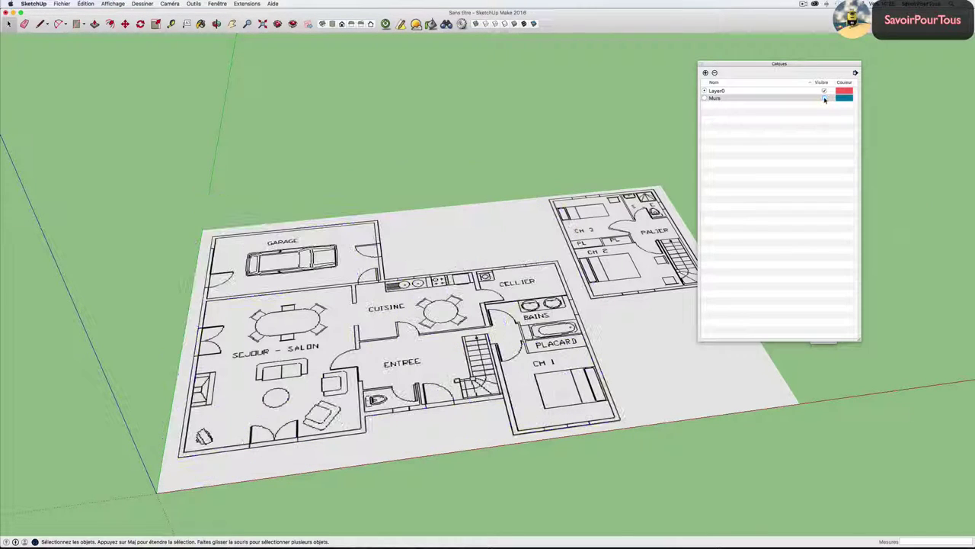
{"action": "left_click", "coordinate": [824, 98]}
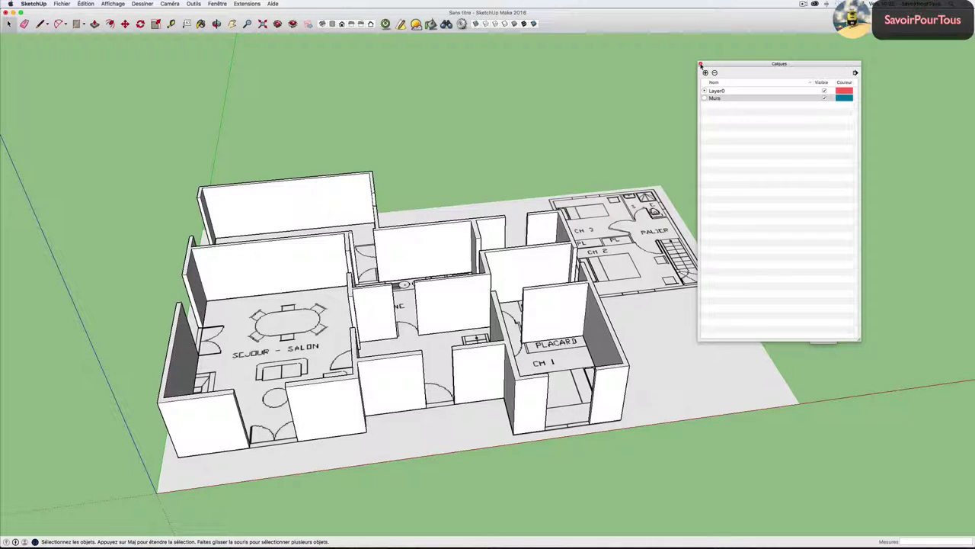
{"action": "left_click", "coordinate": [701, 65]}
Orbit the house, turn on X-ray and walk through the walls, then turn X-ray off.
{"action": "mouse_move", "coordinate": [457, 188]}
{"action": "middle_mouse_down"}
{"action": "mouse_move", "coordinate": [414, 190]}
{"action": "mouse_move", "coordinate": [431, 189]}
{"action": "middle_mouse_up"}
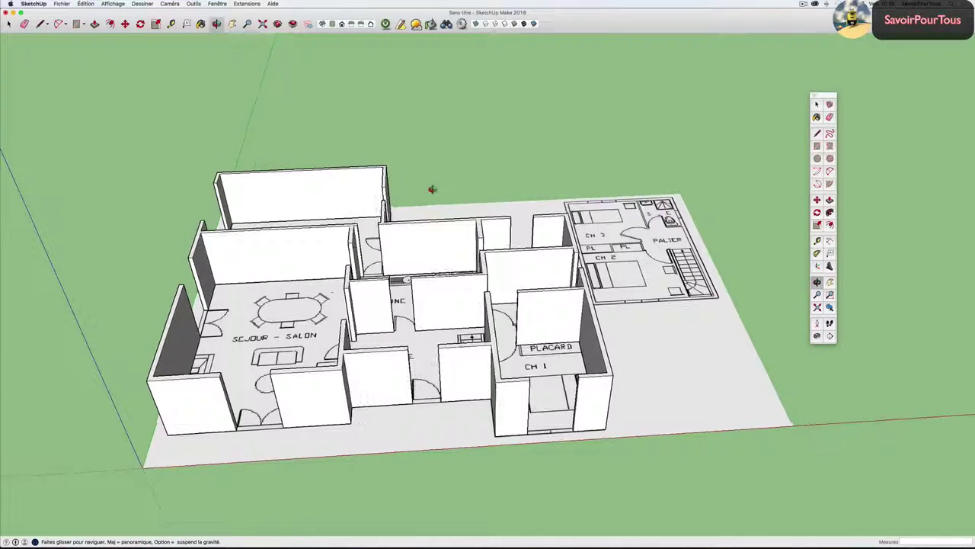
{"action": "left_click", "coordinate": [477, 24]}
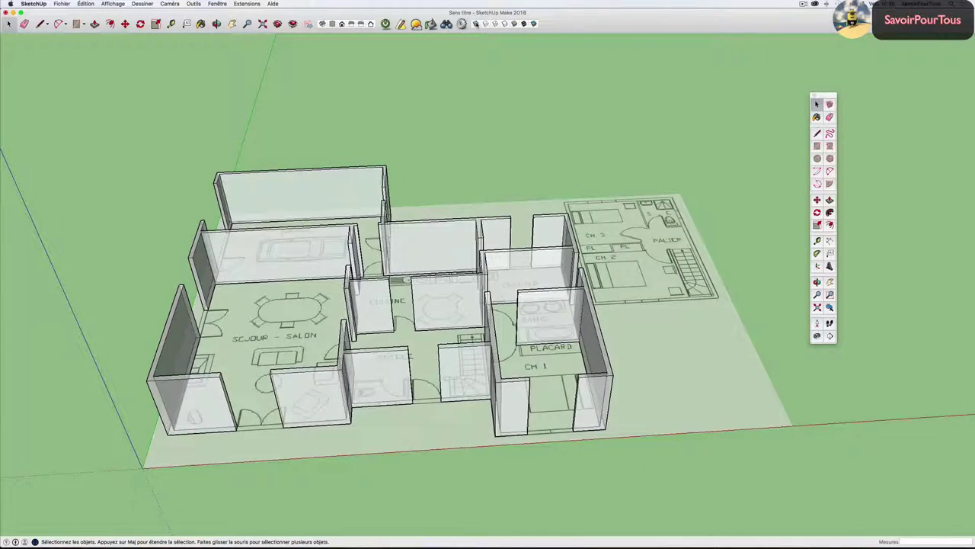
{"action": "key", "text": "w"}
{"action": "mouse_move", "coordinate": [403, 267]}
{"action": "left_mouse_down"}
{"action": "mouse_move", "coordinate": [416, 242]}
{"action": "mouse_move", "coordinate": [408, 282]}
{"action": "mouse_move", "coordinate": [442, 203]}
{"action": "mouse_move", "coordinate": [411, 175]}
{"action": "mouse_move", "coordinate": [410, 98]}
{"action": "mouse_move", "coordinate": [422, 371]}
{"action": "mouse_move", "coordinate": [429, 215]}
{"action": "mouse_move", "coordinate": [450, 257]}
{"action": "left_mouse_up"}
{"action": "key", "text": "space"}
{"action": "key", "text": "w"}
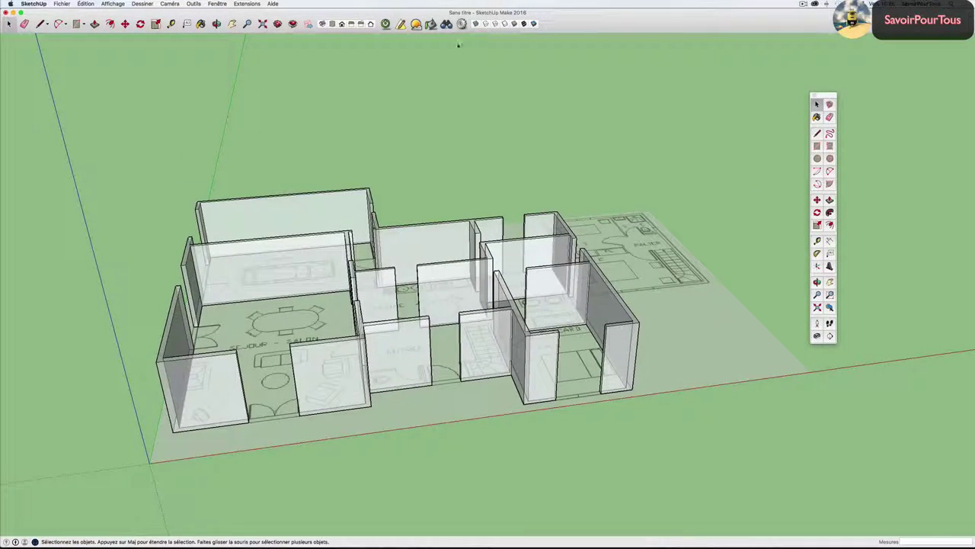
{"action": "left_click", "coordinate": [476, 25]}
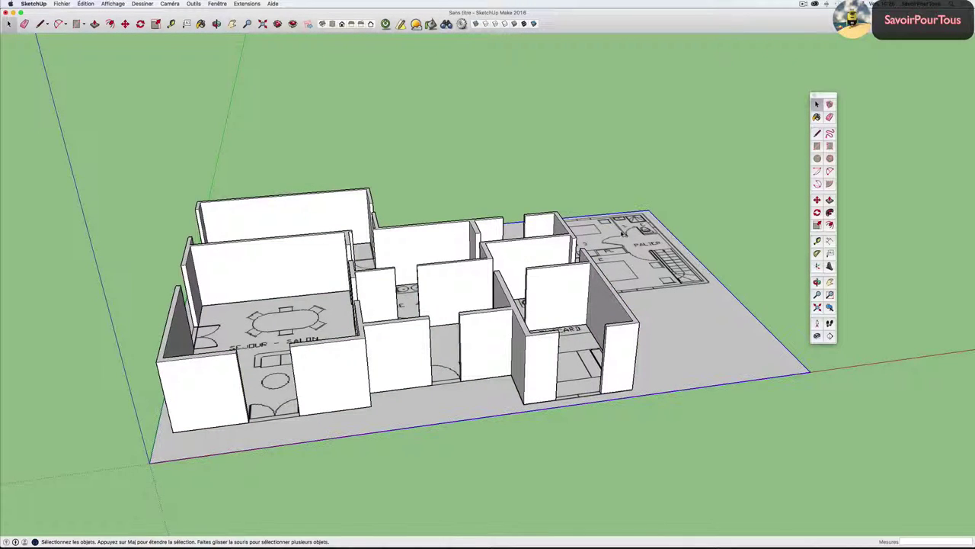
{"action": "middle_click_drag", "start_coordinate": [488, 305], "coordinate": [533, 297]}
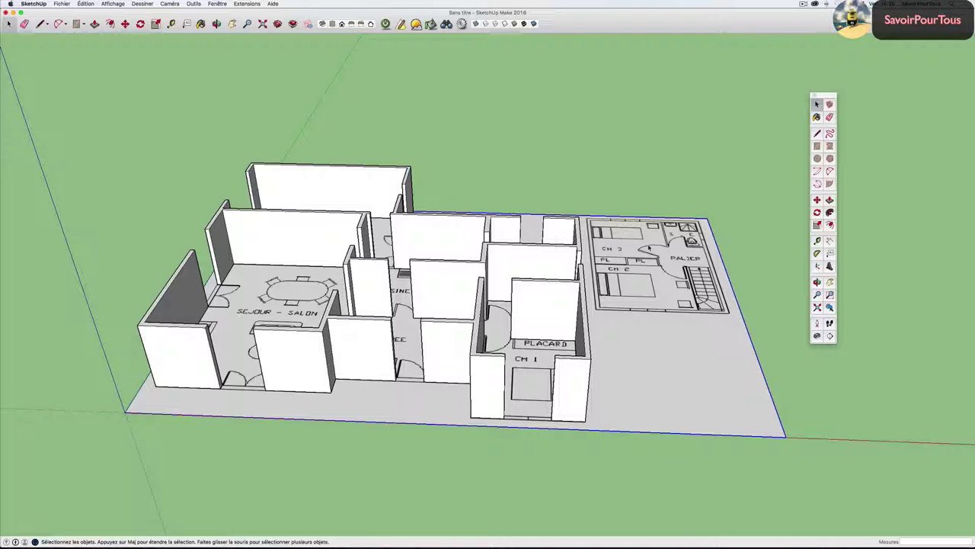
Hide the floor-plan base with Cmd+E, then reveal everything via Édition > Révéler > Tous.
{"action": "key", "text": "super+e"}
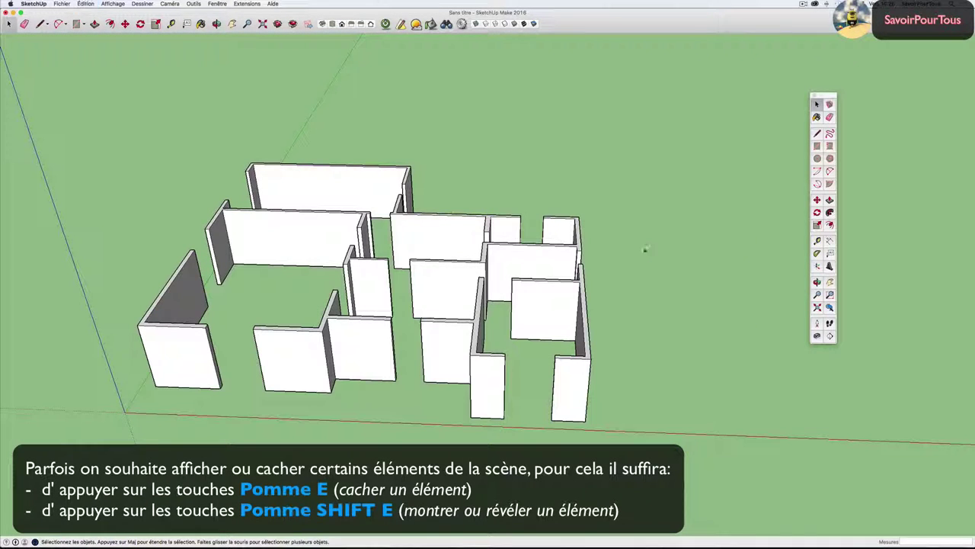
{"action": "mouse_move", "coordinate": [460, 338]}
{"action": "middle_mouse_down"}
{"action": "mouse_move", "coordinate": [487, 154]}
{"action": "mouse_move", "coordinate": [474, 228]}
{"action": "mouse_move", "coordinate": [201, 71]}
{"action": "middle_mouse_up"}
{"action": "left_click", "coordinate": [122, 5]}
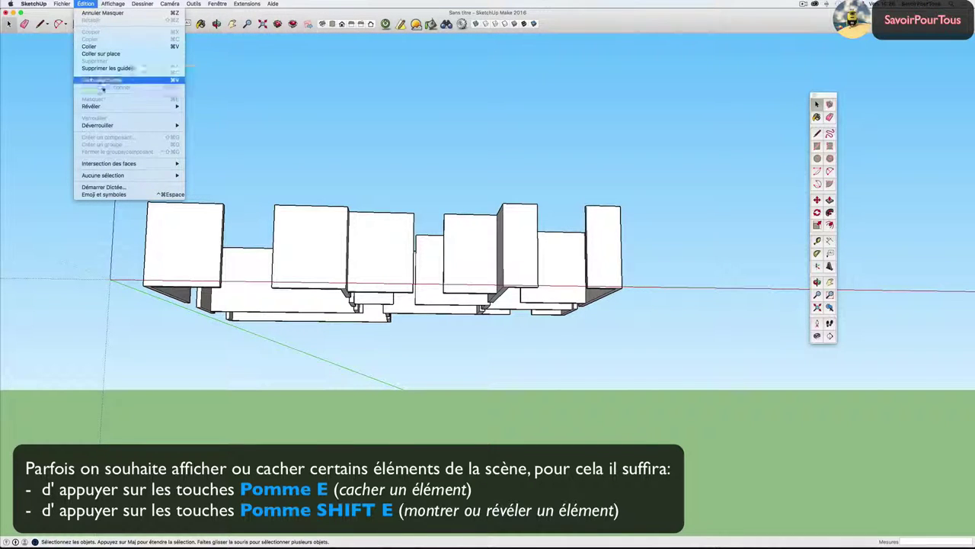
{"action": "mouse_move", "coordinate": [92, 106]}
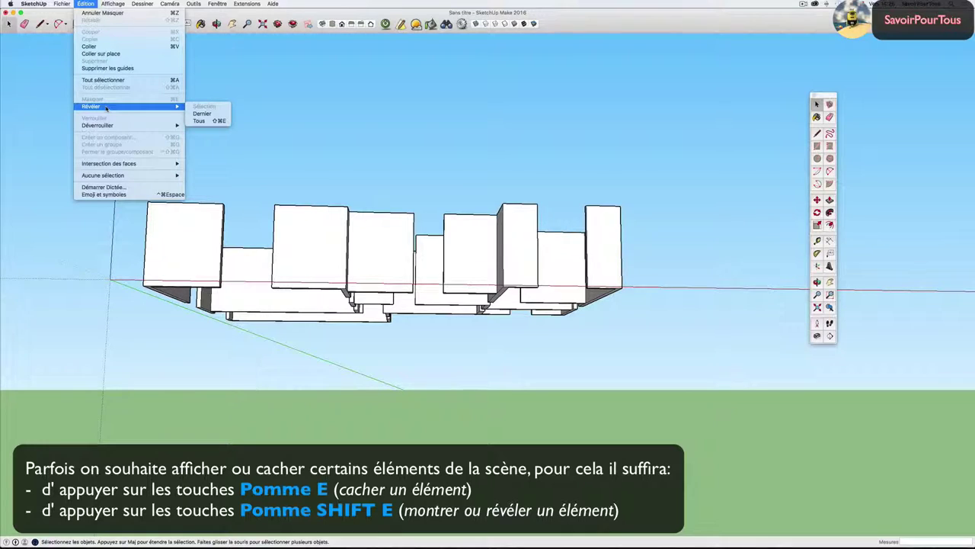
{"action": "left_click", "coordinate": [204, 114]}
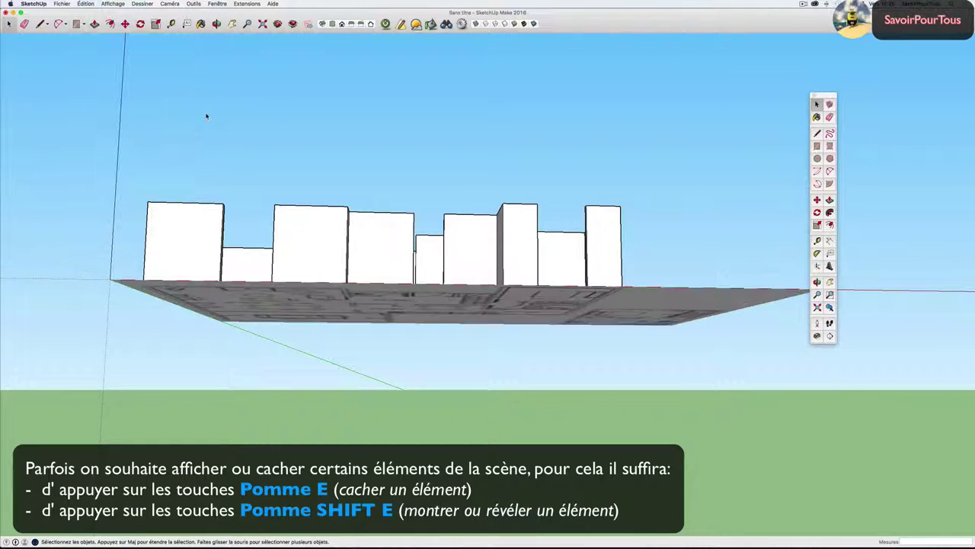
Select the floor plan surface and remove it again, leaving only the walls visible.
{"action": "mouse_move", "coordinate": [410, 135]}
{"action": "middle_mouse_down"}
{"action": "mouse_move", "coordinate": [185, 311]}
{"action": "mouse_move", "coordinate": [575, 304]}
{"action": "middle_mouse_up"}
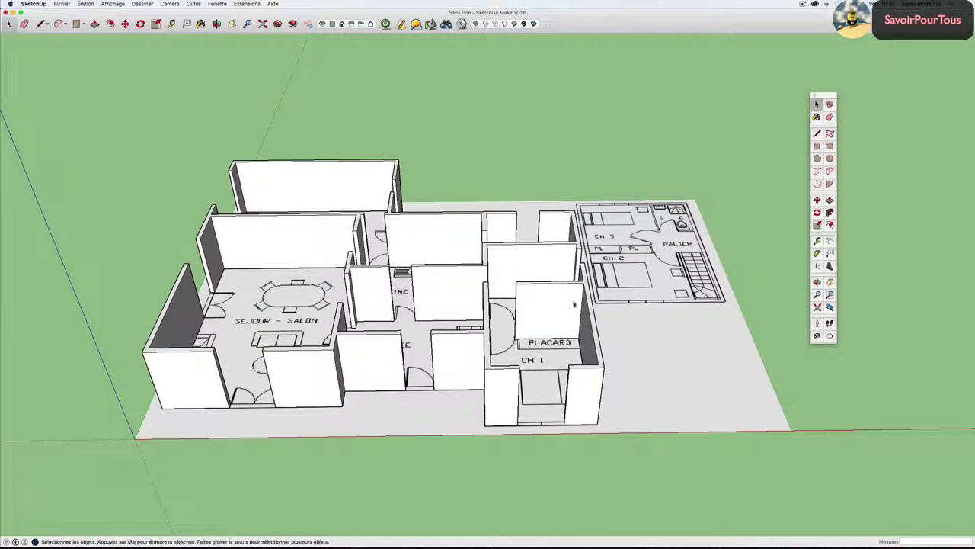
{"action": "left_click", "coordinate": [635, 271]}
{"action": "key", "text": "Delete"}
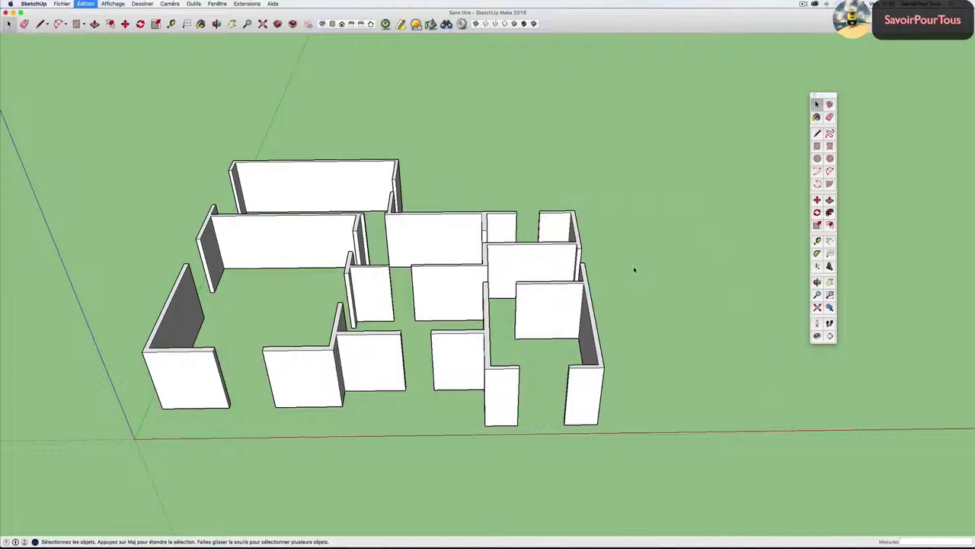
{"action": "mouse_move", "coordinate": [479, 281]}
{"action": "middle_mouse_down"}
{"action": "mouse_move", "coordinate": [435, 136]}
{"action": "mouse_move", "coordinate": [332, 168]}
{"action": "middle_mouse_up"}
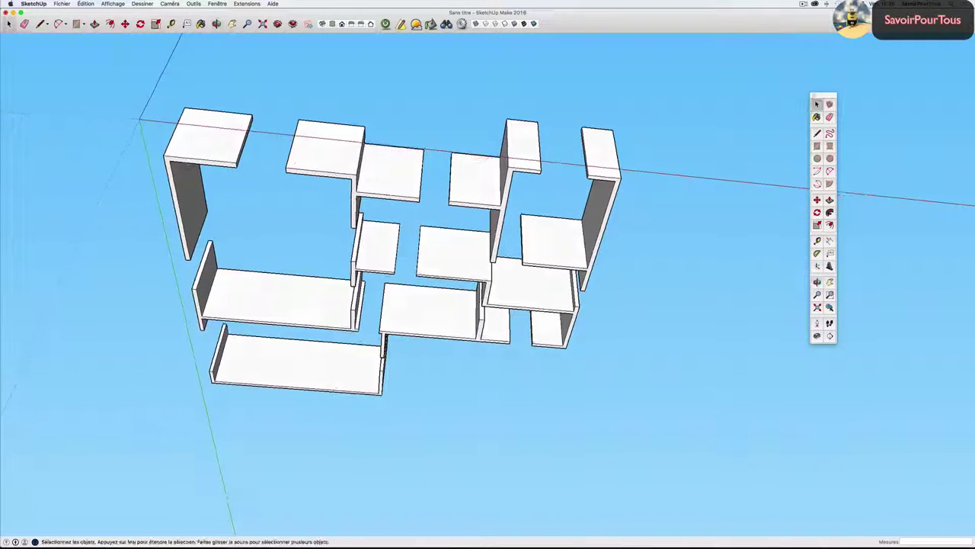
Draw a rectangular floor panel under the walls, starting at the walls' corner.
{"action": "left_click", "coordinate": [330, 169]}
{"action": "left_click", "coordinate": [376, 80]}
{"action": "key", "text": "r"}
{"action": "left_click", "coordinate": [164, 156]}
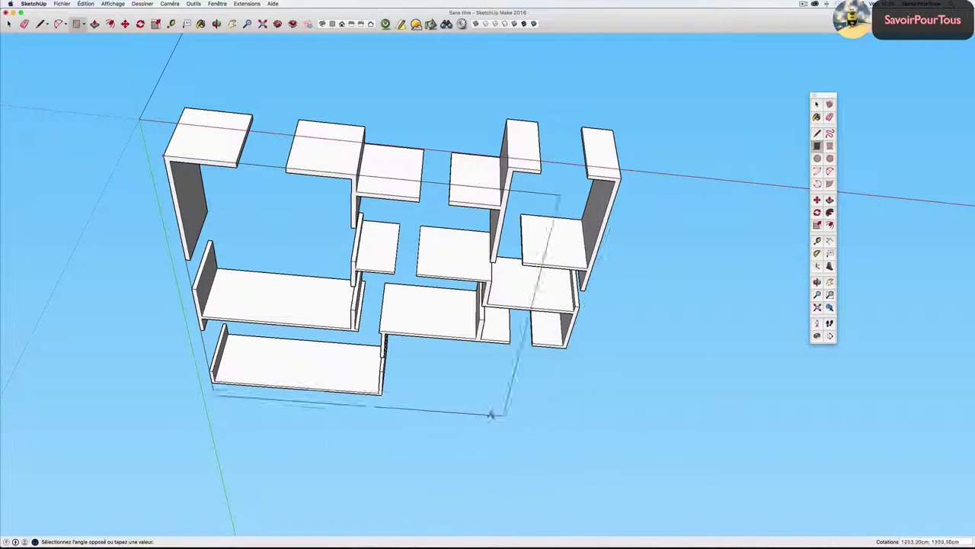
{"action": "left_click", "coordinate": [385, 393]}
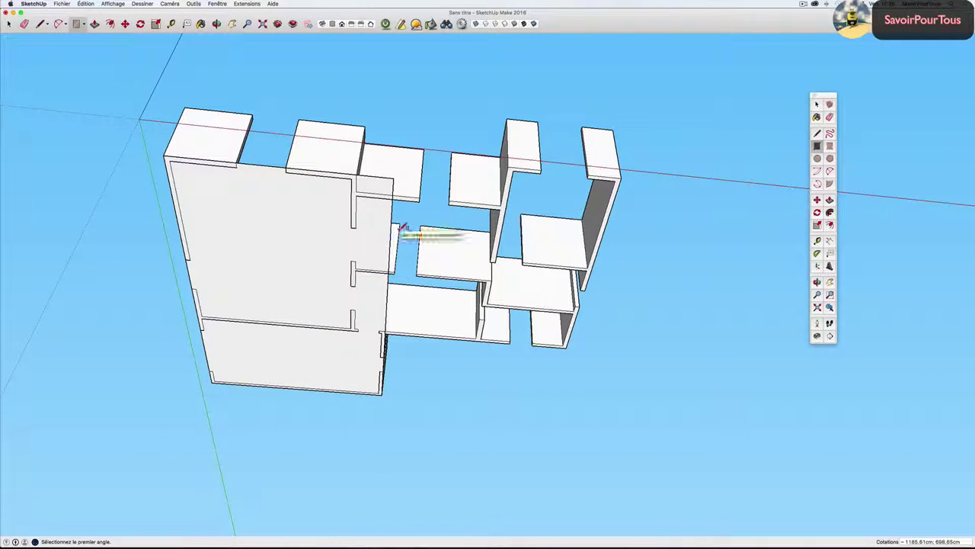
Move the floor slab so it sits at the wall corner.
{"action": "key", "text": "m"}
{"action": "left_click", "coordinate": [391, 230]}
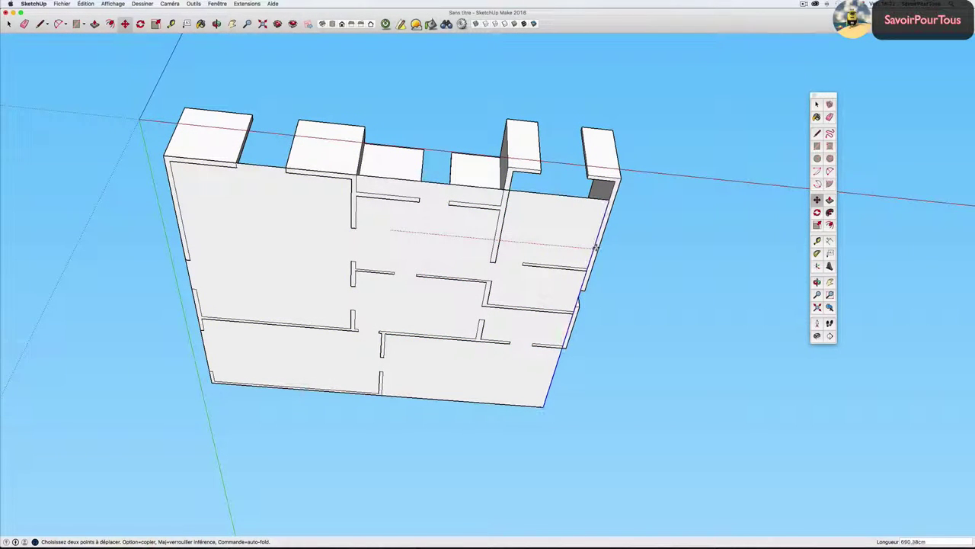
{"action": "left_click", "coordinate": [598, 248]}
{"action": "middle_click_drag", "start_coordinate": [598, 248], "coordinate": [424, 171]}
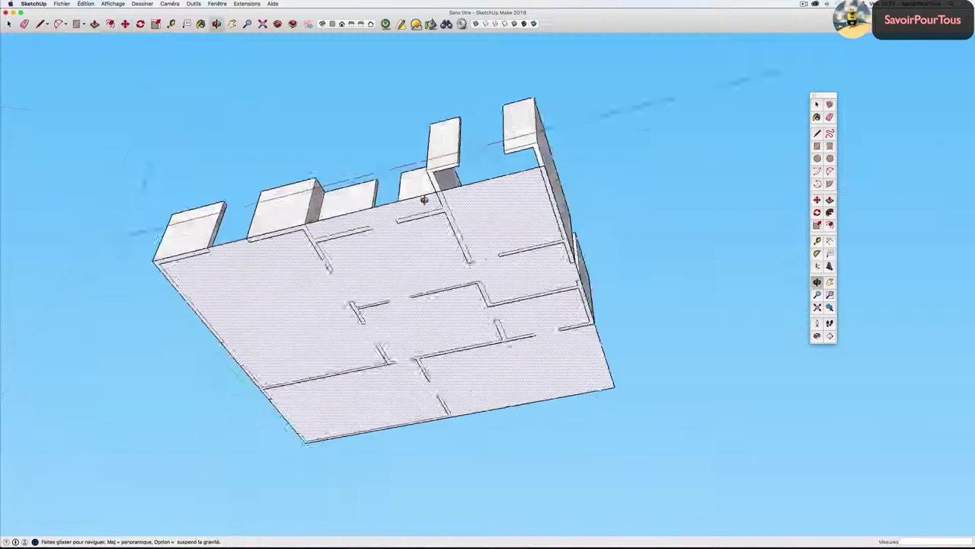
{"action": "left_click", "coordinate": [425, 166]}
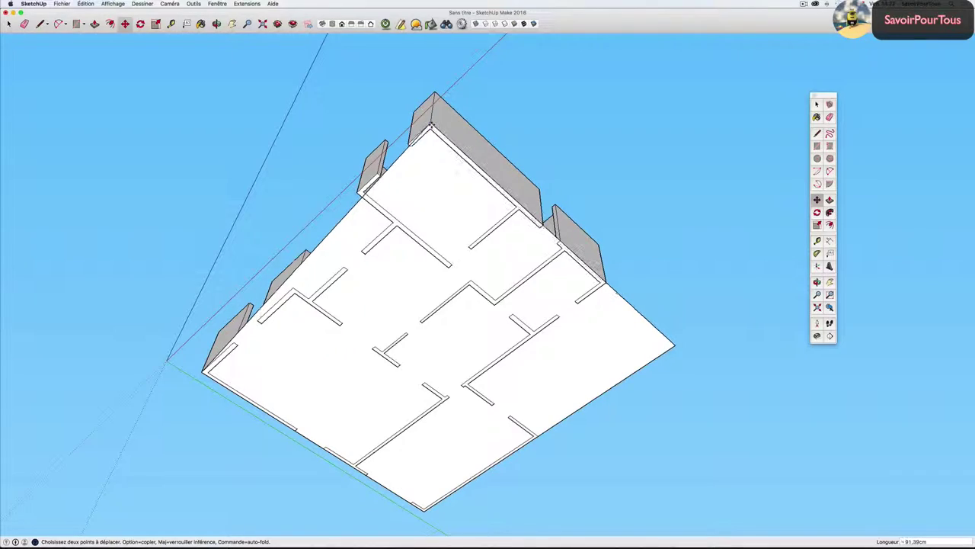
{"action": "left_click", "coordinate": [432, 126]}
{"action": "mouse_move", "coordinate": [435, 133]}
{"action": "middle_mouse_down"}
{"action": "mouse_move", "coordinate": [598, 404]}
{"action": "mouse_move", "coordinate": [264, 316]}
{"action": "mouse_move", "coordinate": [392, 396]}
{"action": "mouse_move", "coordinate": [414, 370]}
{"action": "mouse_move", "coordinate": [418, 236]}
{"action": "mouse_move", "coordinate": [403, 89]}
{"action": "mouse_move", "coordinate": [399, 148]}
{"action": "mouse_move", "coordinate": [388, 115]}
{"action": "middle_mouse_up"}
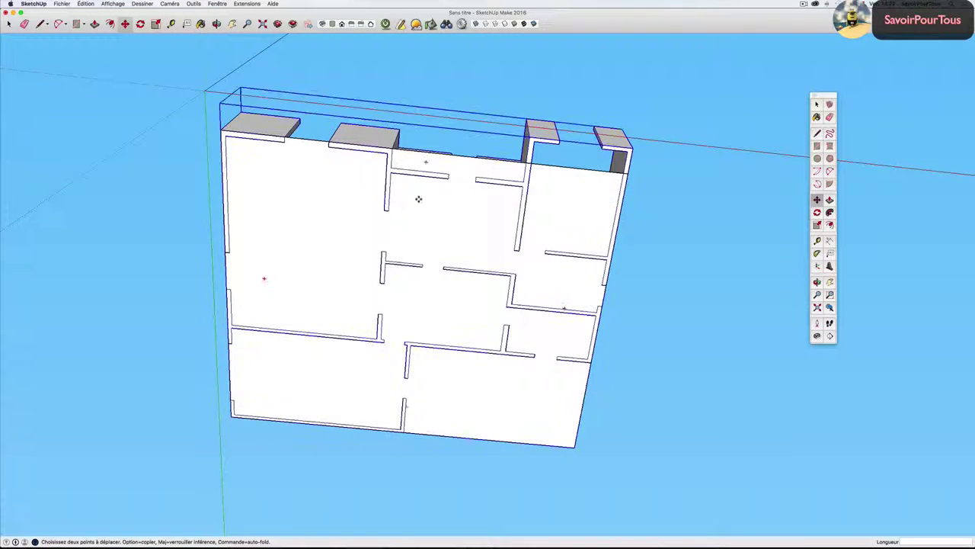
Stretch the slab's edges to line up with the outer walls.
{"action": "left_click", "coordinate": [440, 155]}
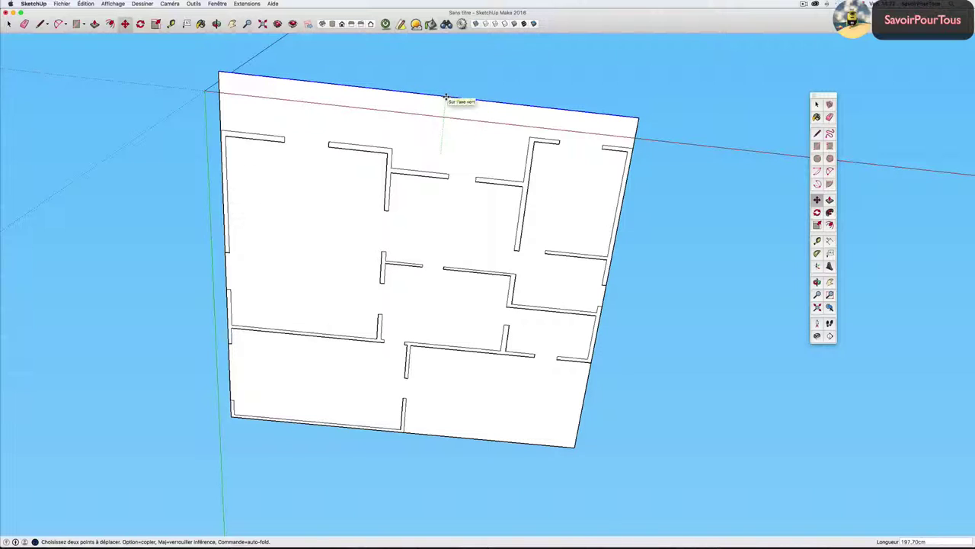
{"action": "left_click", "coordinate": [455, 99]}
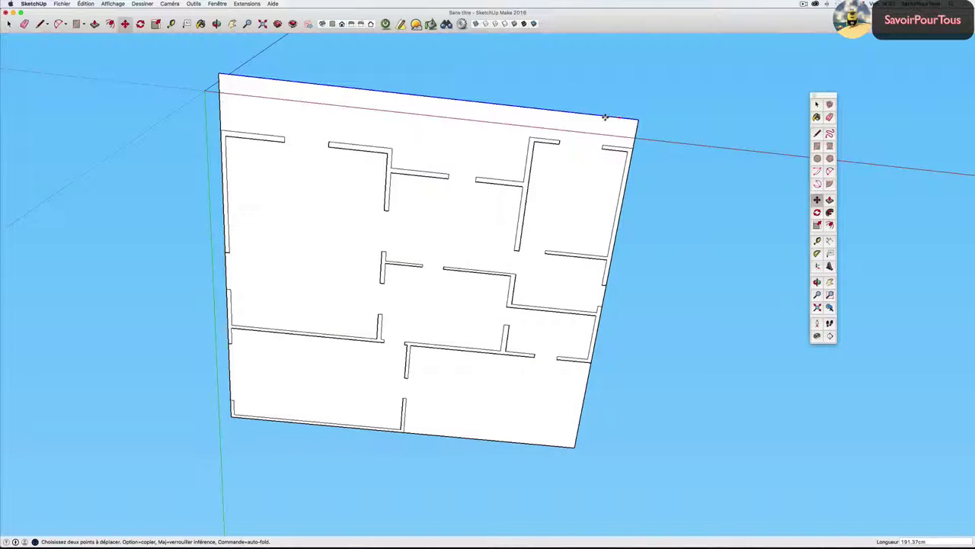
{"action": "left_click", "coordinate": [620, 118]}
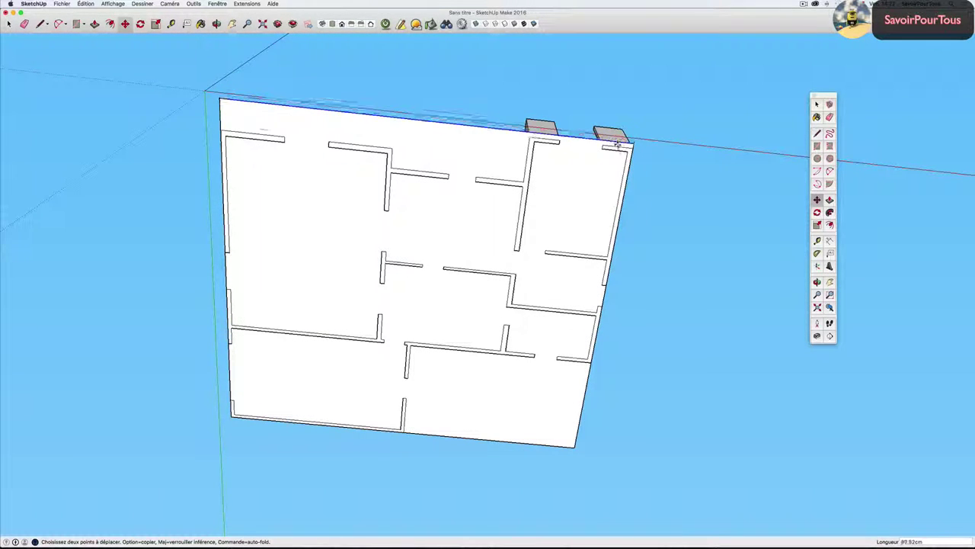
{"action": "mouse_move", "coordinate": [537, 126]}
{"action": "middle_mouse_down"}
{"action": "mouse_move", "coordinate": [424, 310]}
{"action": "mouse_move", "coordinate": [465, 337]}
{"action": "mouse_move", "coordinate": [507, 331]}
{"action": "middle_mouse_up"}
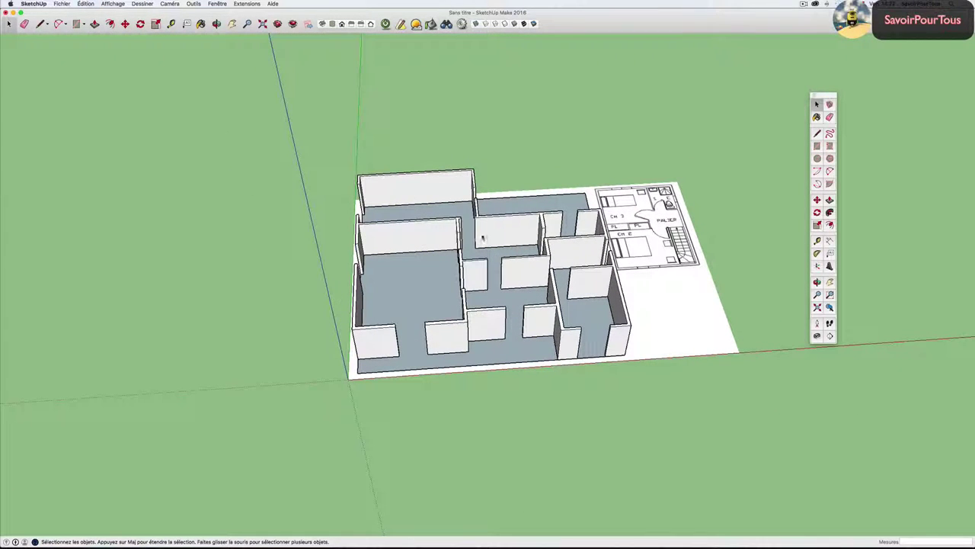
{"action": "left_click", "coordinate": [108, 3]}
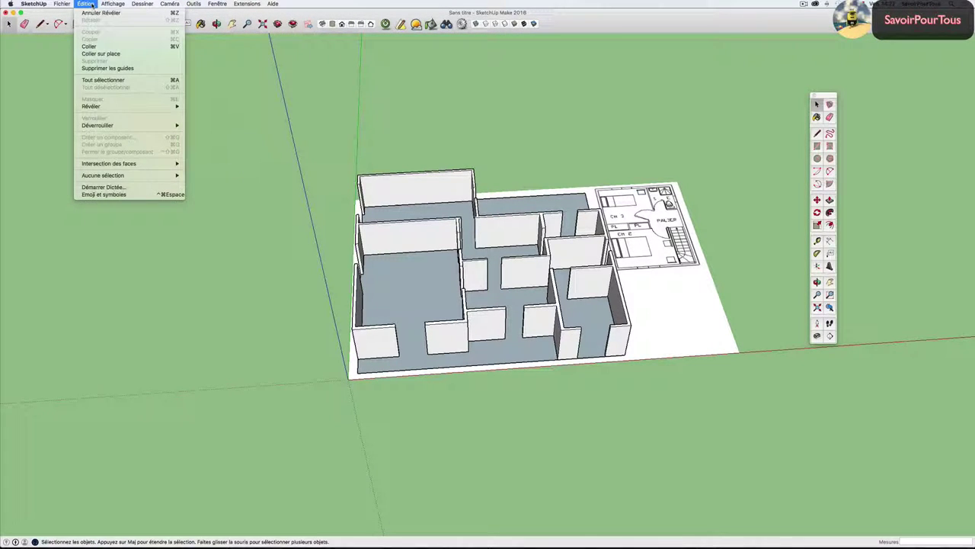
{"action": "mouse_move", "coordinate": [114, 106]}
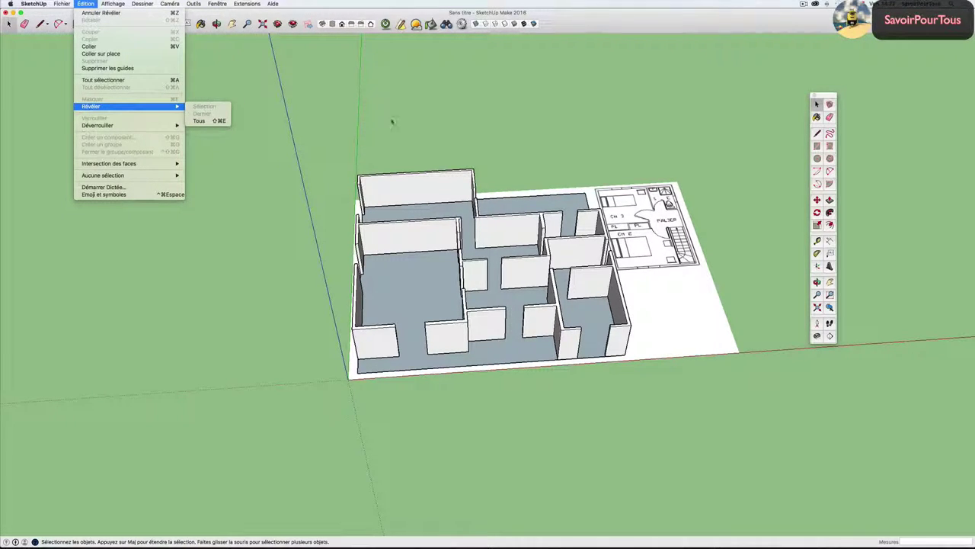
{"action": "left_click", "coordinate": [429, 126]}
{"action": "mouse_move", "coordinate": [475, 126]}
{"action": "middle_mouse_down"}
{"action": "mouse_move", "coordinate": [538, 142]}
{"action": "mouse_move", "coordinate": [508, 157]}
{"action": "middle_mouse_up"}
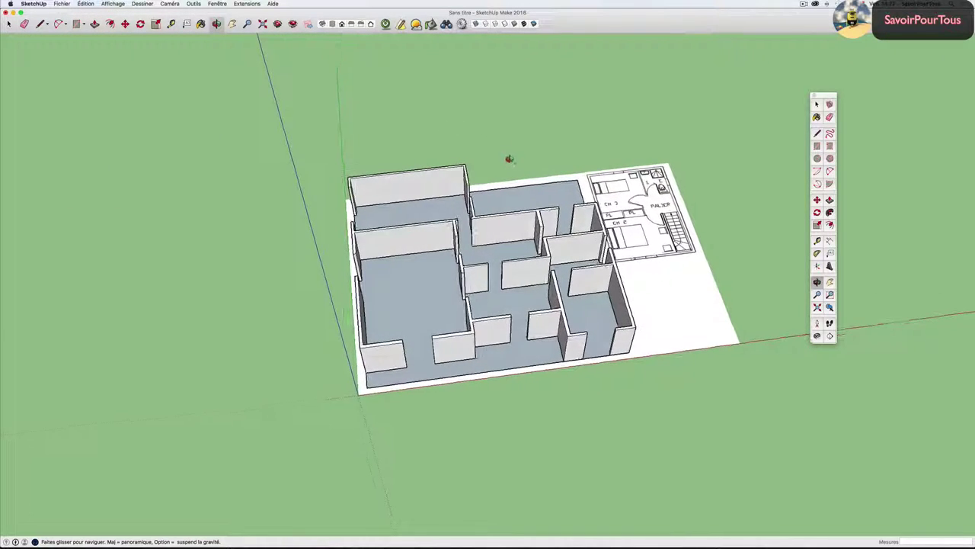
{"action": "mouse_move", "coordinate": [559, 155]}
{"action": "left_mouse_down"}
{"action": "mouse_move", "coordinate": [404, 142]}
{"action": "mouse_move", "coordinate": [507, 147]}
{"action": "left_mouse_up"}
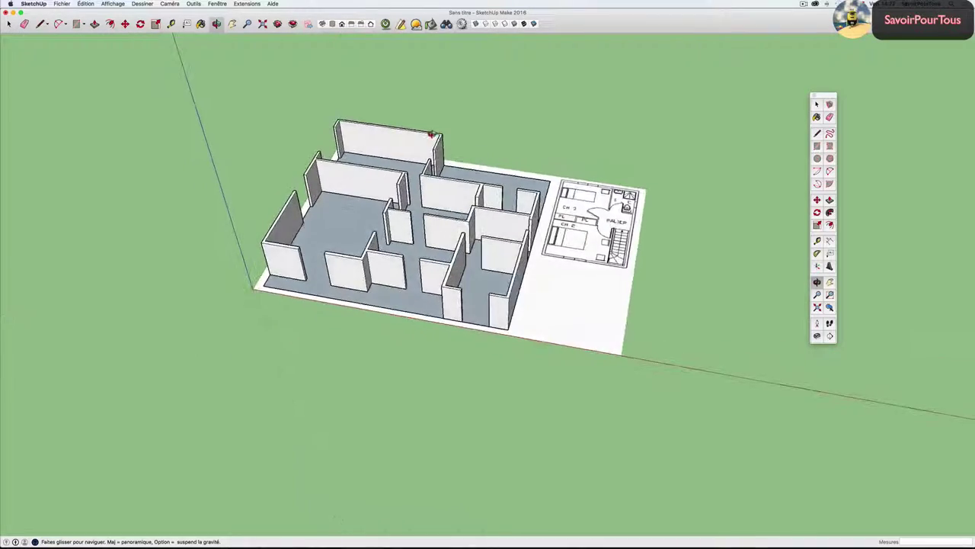
{"action": "scroll", "coordinate": [419, 264], "scroll_direction": "up", "scroll_amount": 2}
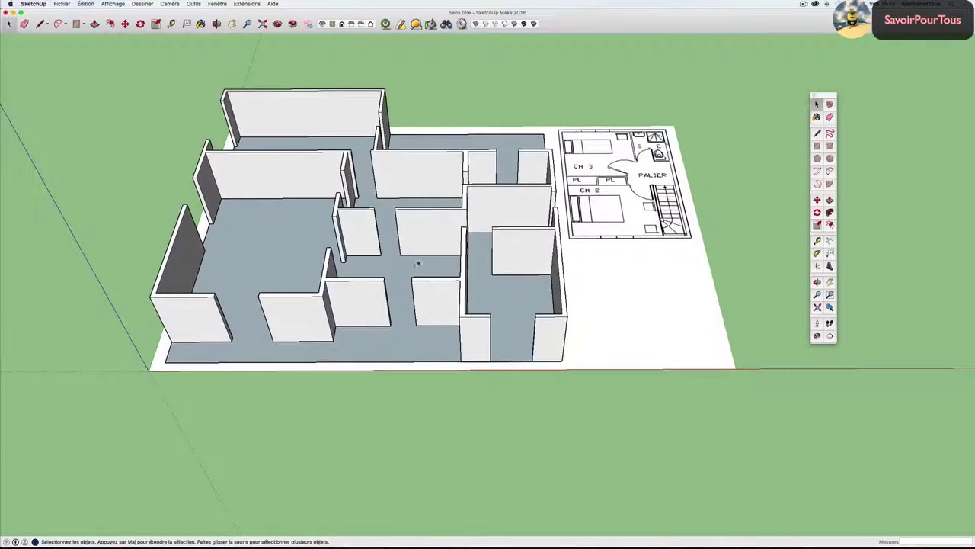
{"action": "mouse_move", "coordinate": [419, 263]}
{"action": "left_mouse_down"}
{"action": "mouse_move", "coordinate": [498, 233]}
{"action": "mouse_move", "coordinate": [472, 225]}
{"action": "left_mouse_up"}
{"action": "key", "text": "space"}
{"action": "mouse_move", "coordinate": [472, 225]}
{"action": "middle_mouse_down"}
{"action": "mouse_move", "coordinate": [450, 211]}
{"action": "mouse_move", "coordinate": [413, 241]}
{"action": "middle_mouse_up"}
{"action": "scroll", "coordinate": [413, 241], "scroll_direction": "up", "scroll_amount": 3}
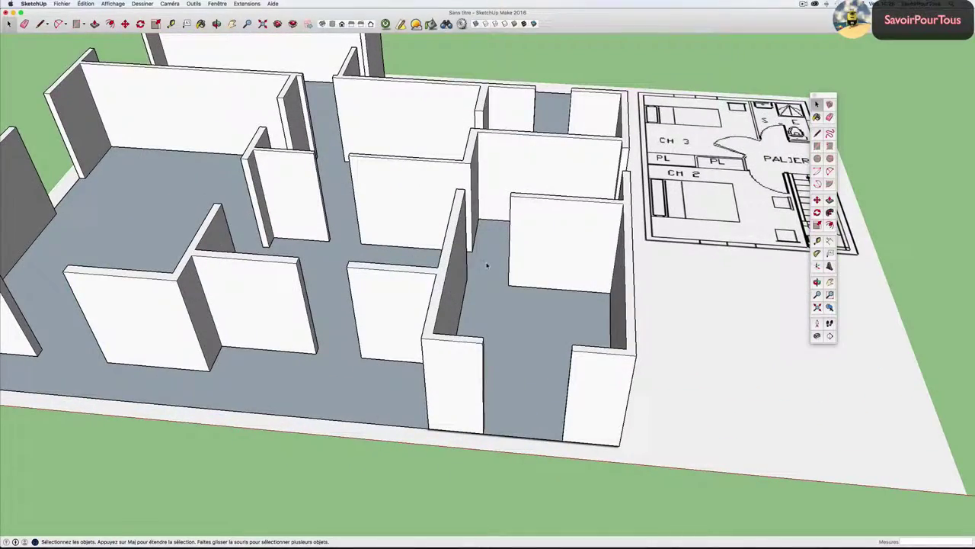
{"action": "scroll", "coordinate": [488, 265], "scroll_direction": "down", "scroll_amount": 2}
{"action": "scroll", "coordinate": [487, 264], "scroll_direction": "down", "scroll_amount": 2}
{"action": "left_click", "coordinate": [488, 265]}
{"action": "mouse_move", "coordinate": [488, 265]}
{"action": "middle_mouse_down"}
{"action": "mouse_move", "coordinate": [526, 266]}
{"action": "mouse_move", "coordinate": [520, 337]}
{"action": "mouse_move", "coordinate": [479, 331]}
{"action": "mouse_move", "coordinate": [498, 328]}
{"action": "middle_mouse_up"}
{"action": "scroll", "coordinate": [494, 283], "scroll_direction": "up", "scroll_amount": 3}
{"action": "scroll", "coordinate": [494, 282], "scroll_direction": "down", "scroll_amount": 3}
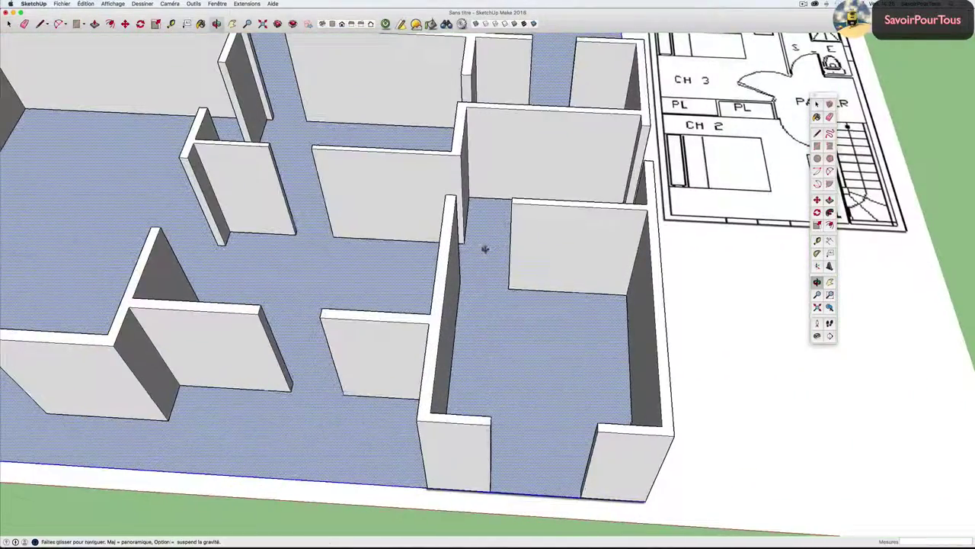
{"action": "mouse_move", "coordinate": [486, 248]}
{"action": "middle_mouse_down"}
{"action": "mouse_move", "coordinate": [475, 344]}
{"action": "mouse_move", "coordinate": [490, 261]}
{"action": "mouse_move", "coordinate": [522, 259]}
{"action": "middle_mouse_up"}
{"action": "scroll", "coordinate": [490, 262], "scroll_direction": "up", "scroll_amount": 3}
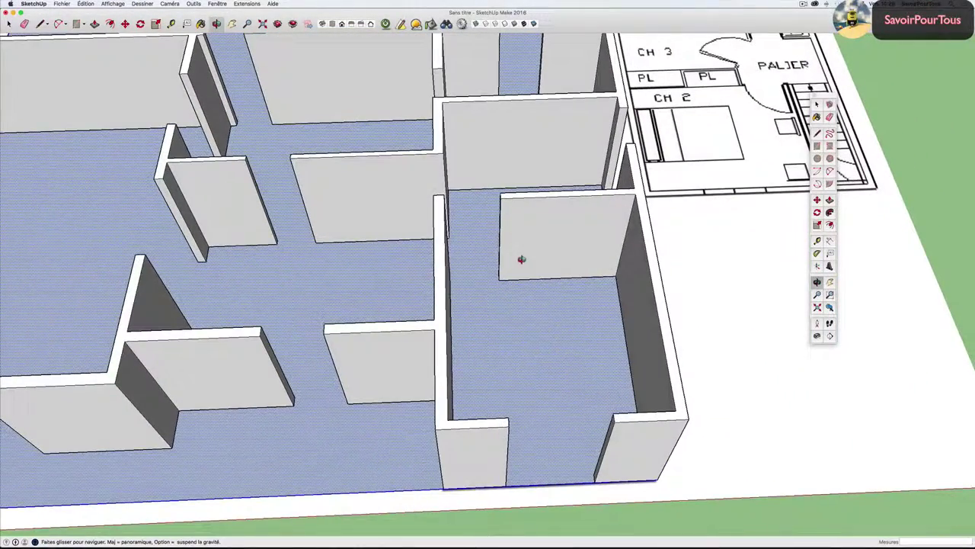
{"action": "scroll", "coordinate": [509, 265], "scroll_direction": "down", "scroll_amount": 3}
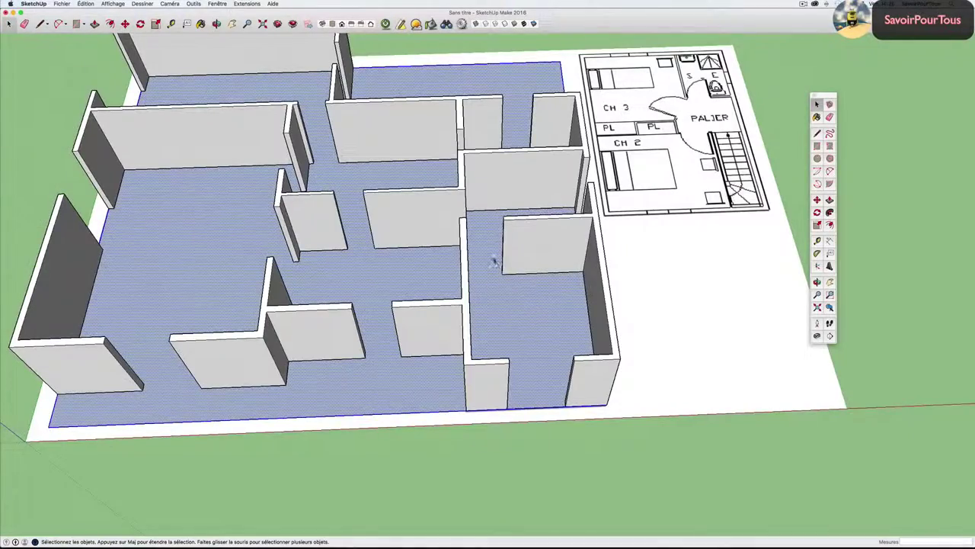
{"action": "scroll", "coordinate": [494, 260], "scroll_direction": "down", "scroll_amount": 3}
{"action": "mouse_move", "coordinate": [447, 227]}
{"action": "middle_mouse_down"}
{"action": "mouse_move", "coordinate": [475, 224]}
{"action": "mouse_move", "coordinate": [477, 237]}
{"action": "mouse_move", "coordinate": [461, 237]}
{"action": "middle_mouse_up"}
{"action": "scroll", "coordinate": [482, 256], "scroll_direction": "up", "scroll_amount": 3}
{"action": "scroll", "coordinate": [482, 256], "scroll_direction": "down", "scroll_amount": 3}
{"action": "scroll", "coordinate": [459, 240], "scroll_direction": "up", "scroll_amount": 2}
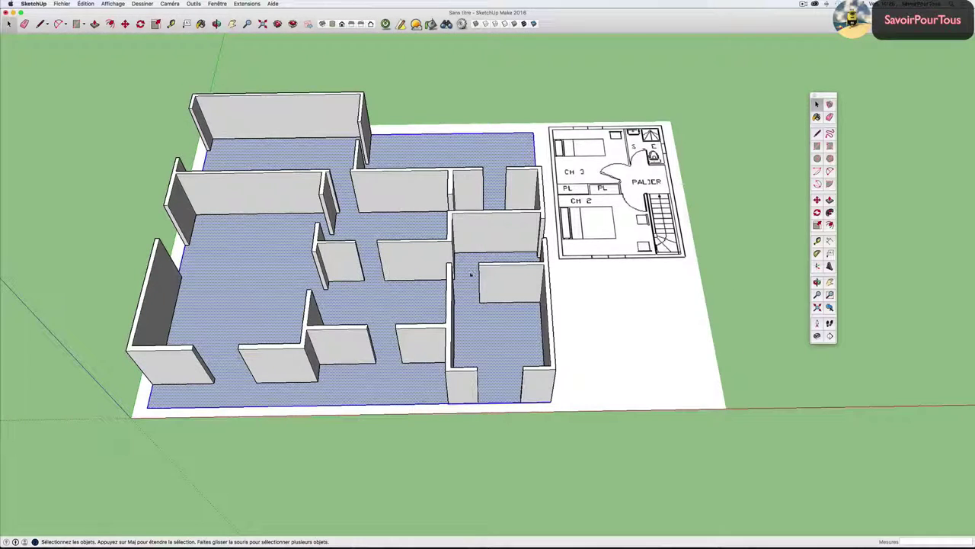
{"action": "scroll", "coordinate": [471, 275], "scroll_direction": "up", "scroll_amount": 1}
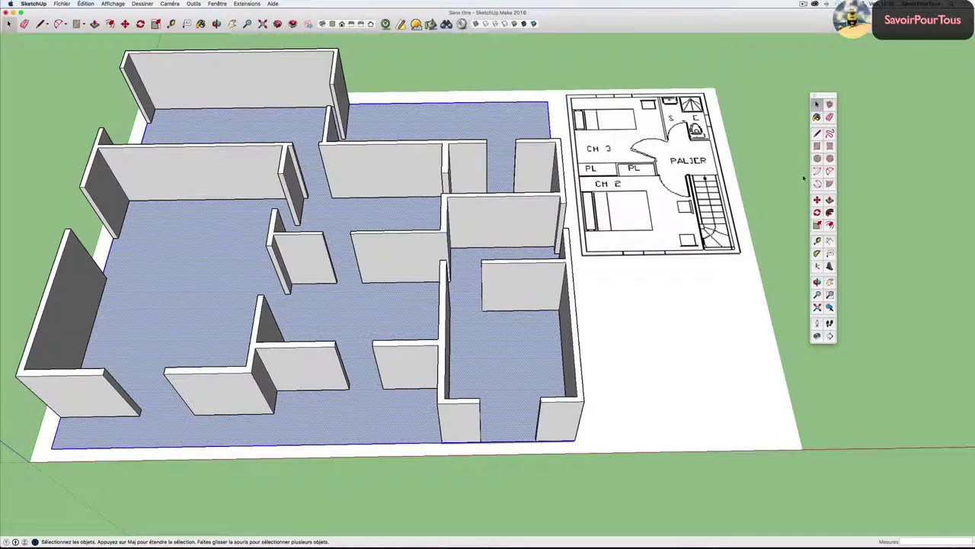
Purge every colour from the model's material list with Tout supprimer, leaving only the default material.
{"action": "left_click", "coordinate": [816, 118]}
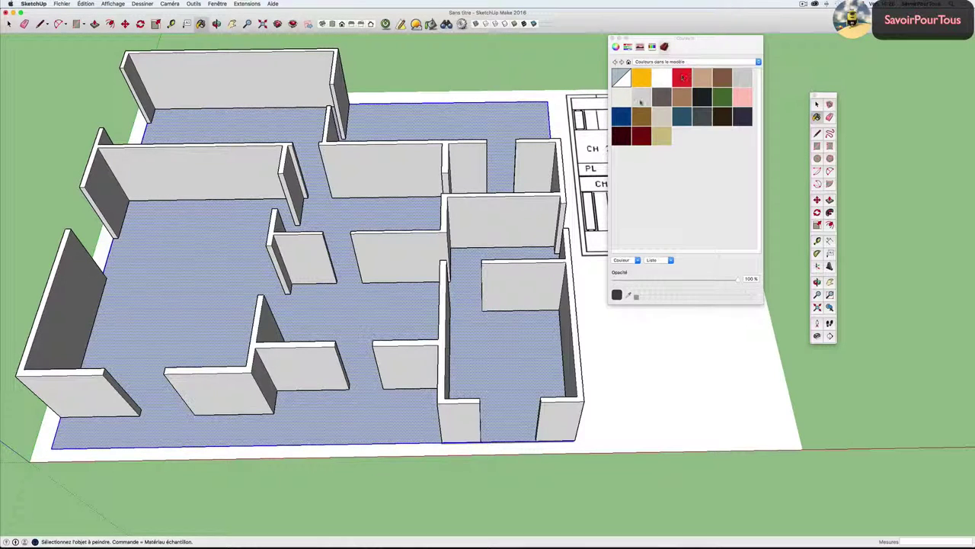
{"action": "scroll", "coordinate": [448, 260], "scroll_direction": "down", "scroll_amount": 2}
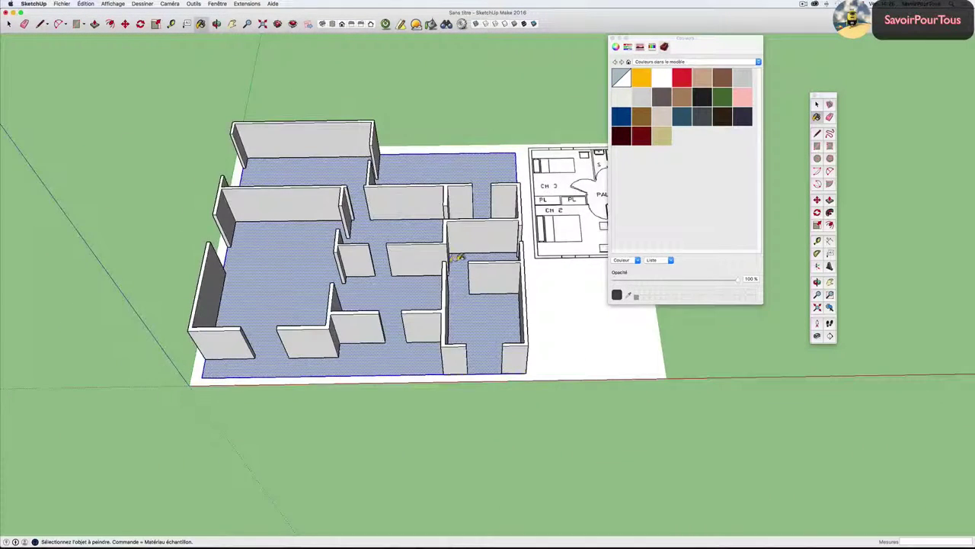
{"action": "scroll", "coordinate": [442, 260], "scroll_direction": "down", "scroll_amount": 1}
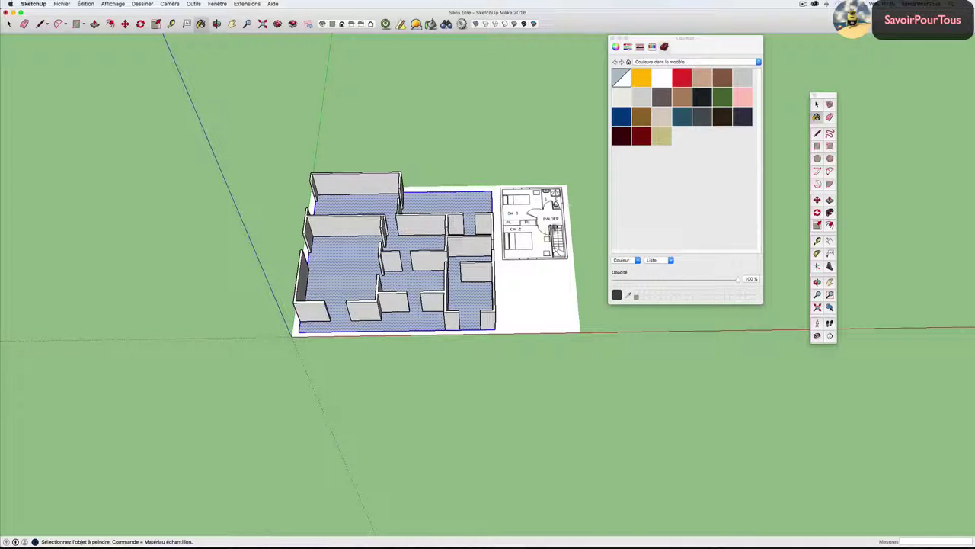
{"action": "left_click", "coordinate": [670, 260]}
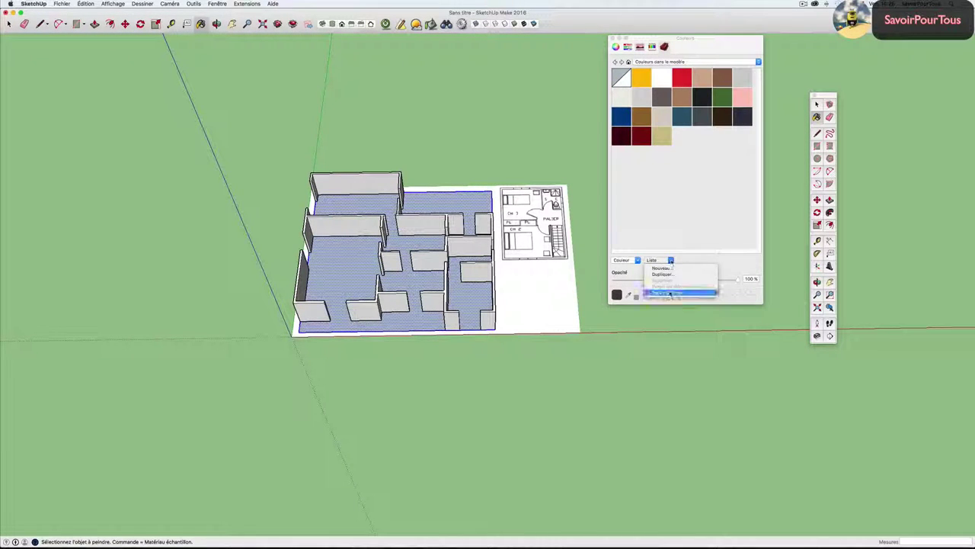
{"action": "left_click", "coordinate": [669, 294]}
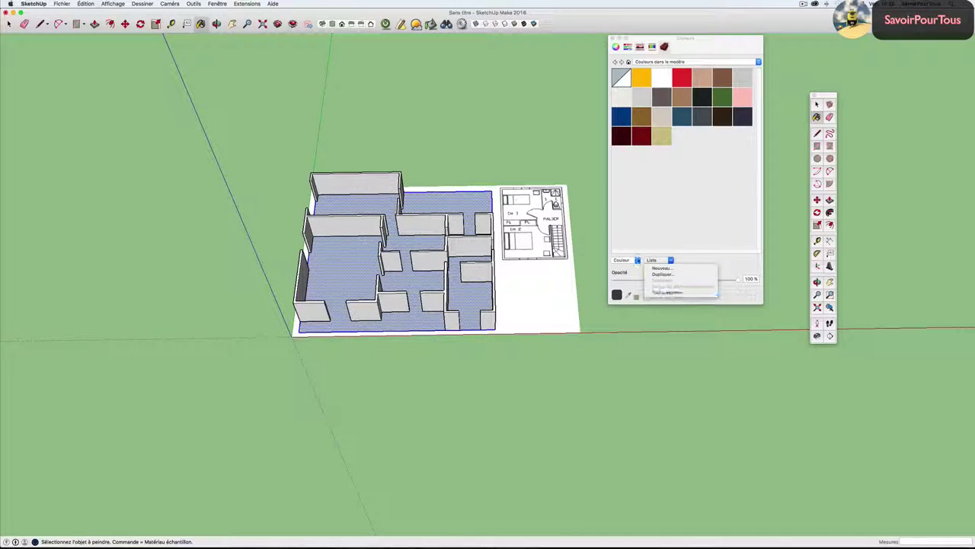
{"action": "left_click", "coordinate": [638, 260]}
{"action": "left_click", "coordinate": [670, 261]}
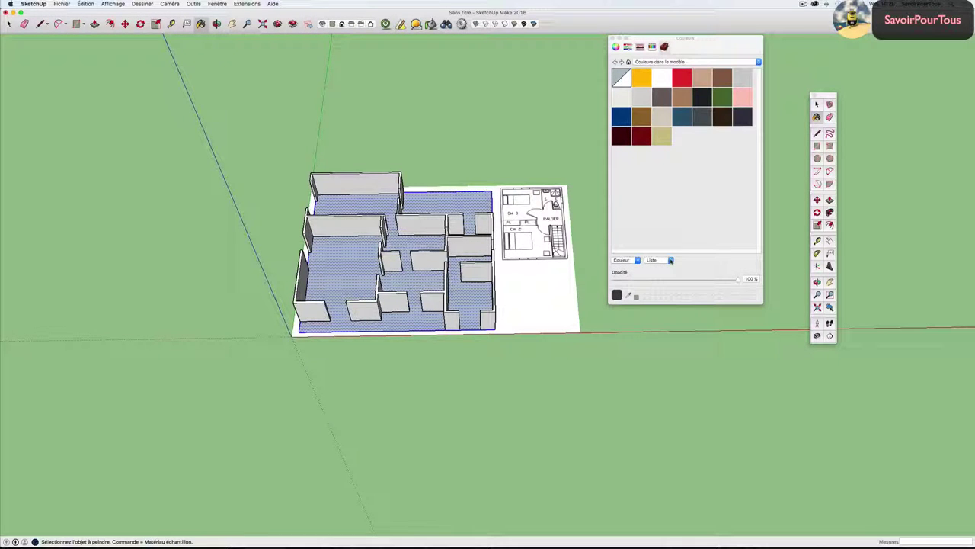
{"action": "left_click", "coordinate": [670, 261]}
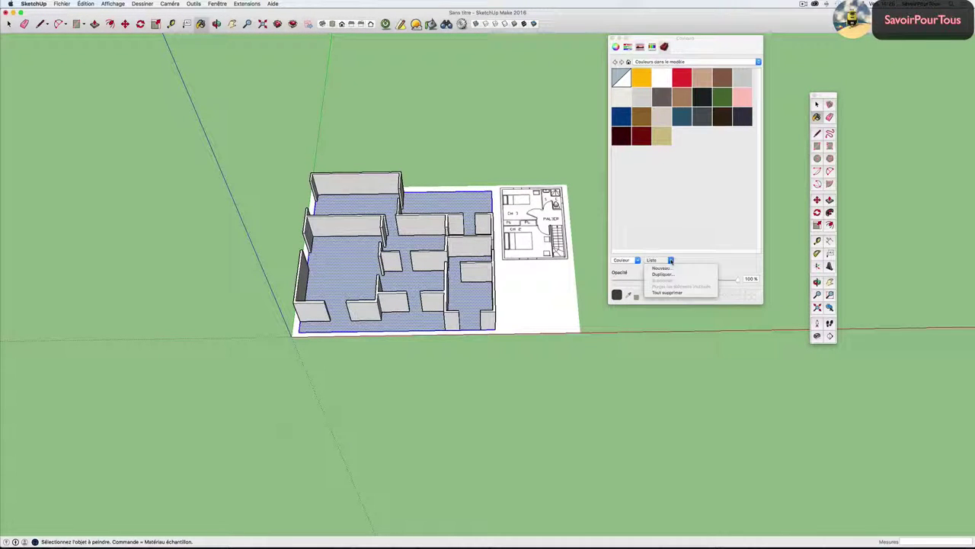
{"action": "left_click", "coordinate": [671, 294]}
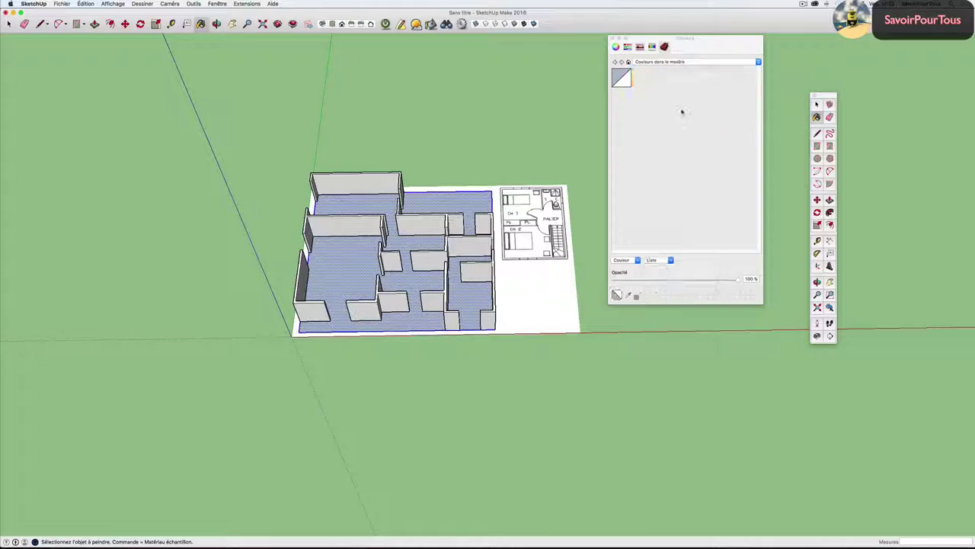
With Paint Bucket, pick a stone swatch from the Pierre materials collection.
{"action": "scroll", "coordinate": [530, 206], "scroll_direction": "up", "scroll_amount": 5}
{"action": "scroll", "coordinate": [531, 206], "scroll_direction": "up", "scroll_amount": 5}
{"action": "scroll", "coordinate": [457, 229], "scroll_direction": "up", "scroll_amount": 5}
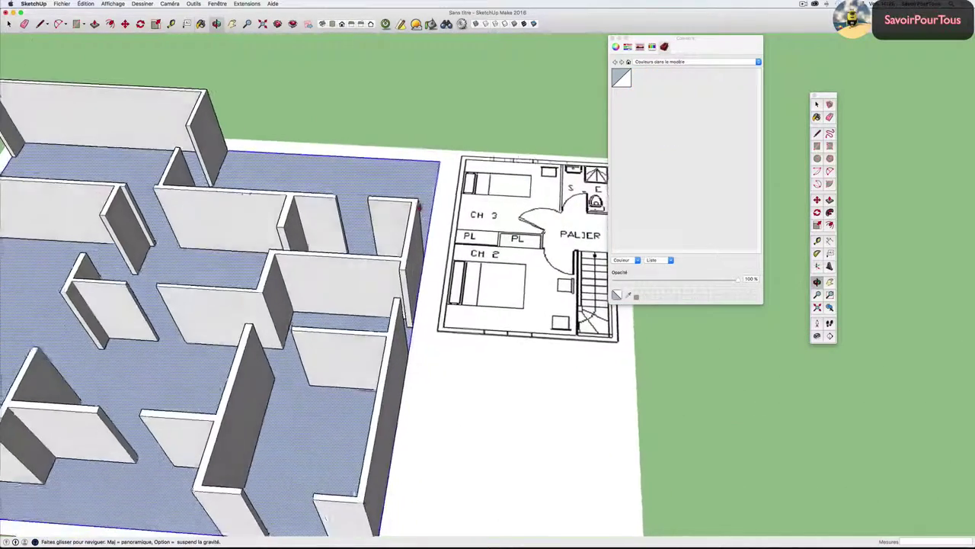
{"action": "scroll", "coordinate": [468, 206], "scroll_direction": "up", "scroll_amount": 1}
{"action": "key", "text": "b"}
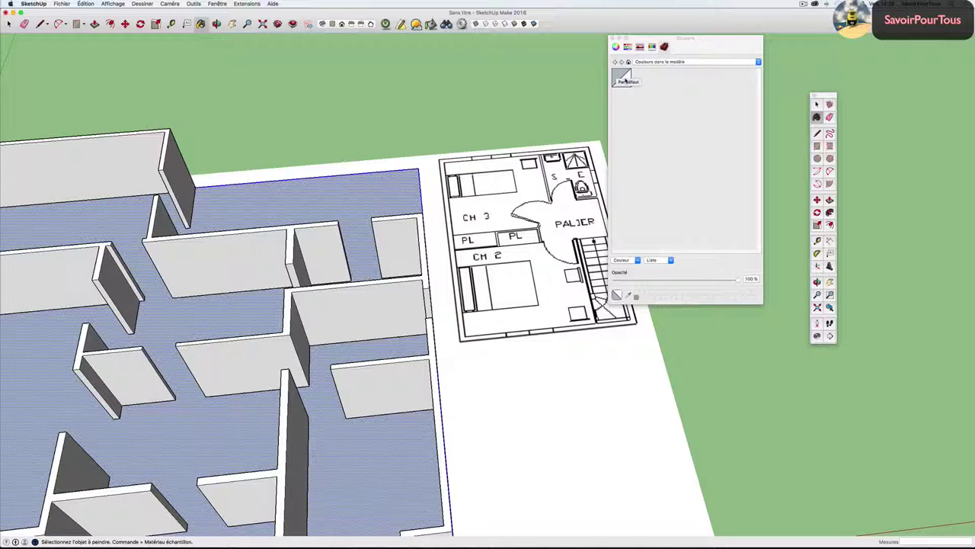
{"action": "left_click", "coordinate": [659, 61]}
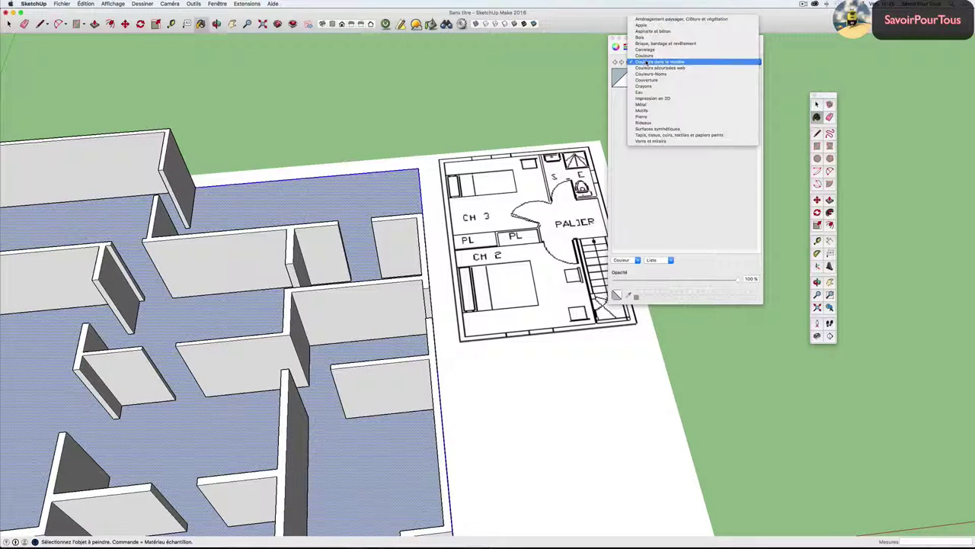
{"action": "left_click", "coordinate": [647, 116]}
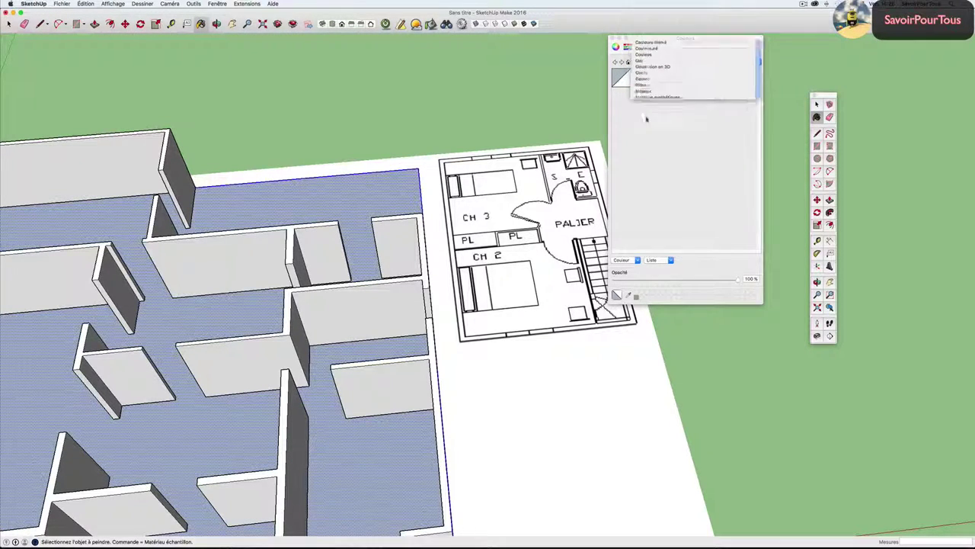
{"action": "left_click", "coordinate": [661, 96]}
Orbit and zoom around the model to inspect the stone-textured floor beneath the walls.
{"action": "scroll", "coordinate": [450, 312], "scroll_direction": "down", "scroll_amount": 3}
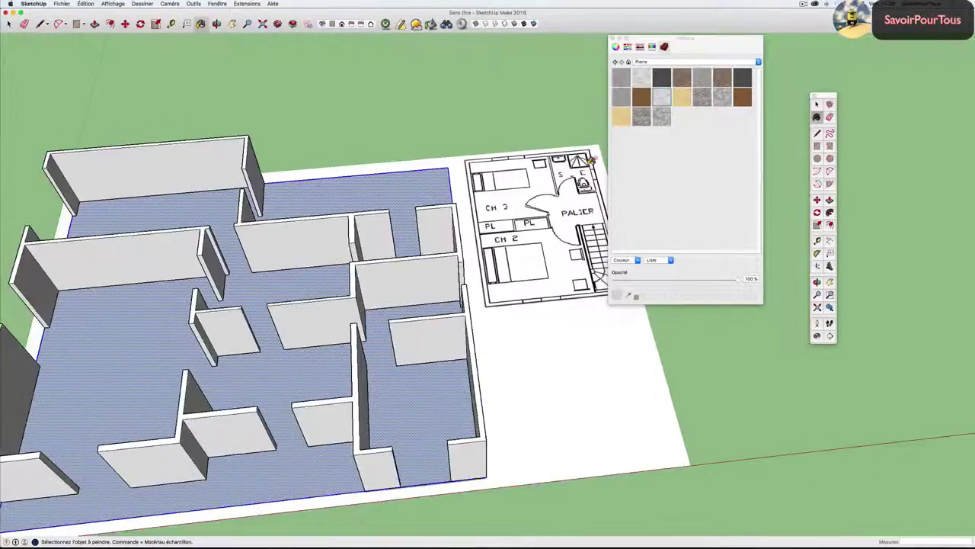
{"action": "scroll", "coordinate": [449, 313], "scroll_direction": "down", "scroll_amount": 3}
{"action": "scroll", "coordinate": [449, 312], "scroll_direction": "up", "scroll_amount": 5}
{"action": "scroll", "coordinate": [447, 308], "scroll_direction": "up", "scroll_amount": 2}
{"action": "scroll", "coordinate": [448, 307], "scroll_direction": "up", "scroll_amount": 3}
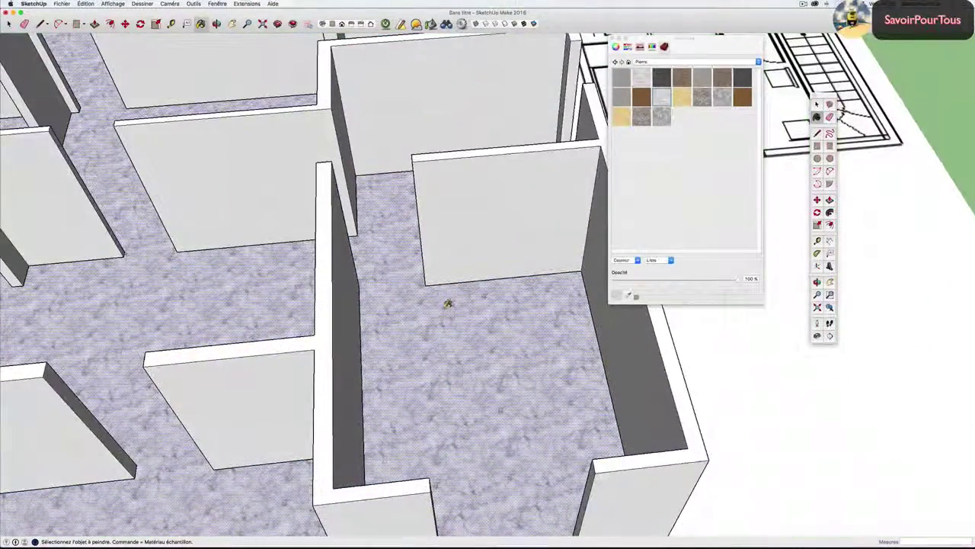
{"action": "scroll", "coordinate": [447, 300], "scroll_direction": "down", "scroll_amount": 2}
{"action": "mouse_move", "coordinate": [457, 291]}
{"action": "middle_mouse_down"}
{"action": "mouse_move", "coordinate": [445, 285]}
{"action": "mouse_move", "coordinate": [448, 276]}
{"action": "middle_mouse_up"}
{"action": "scroll", "coordinate": [448, 276], "scroll_direction": "down", "scroll_amount": 3}
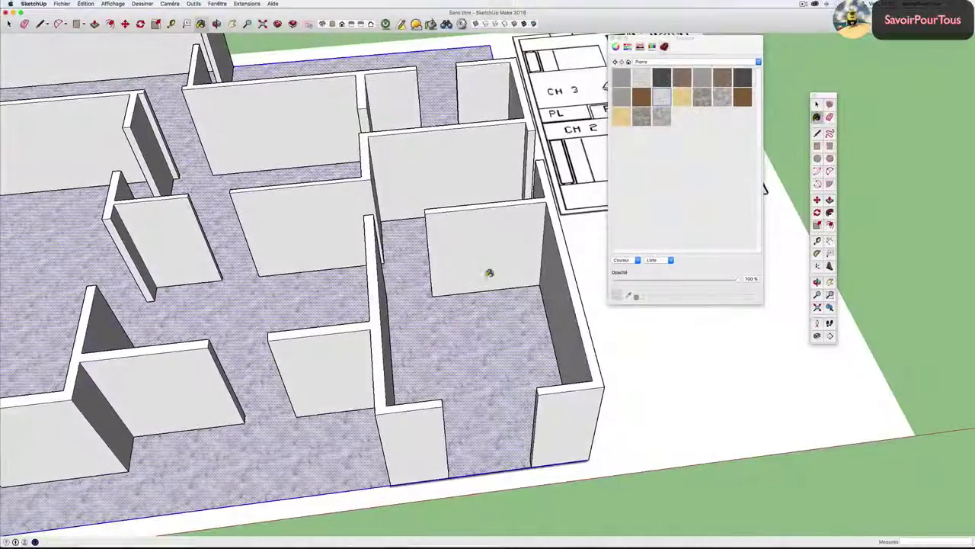
{"action": "scroll", "coordinate": [409, 268], "scroll_direction": "up", "scroll_amount": 5}
{"action": "scroll", "coordinate": [517, 288], "scroll_direction": "down", "scroll_amount": 3}
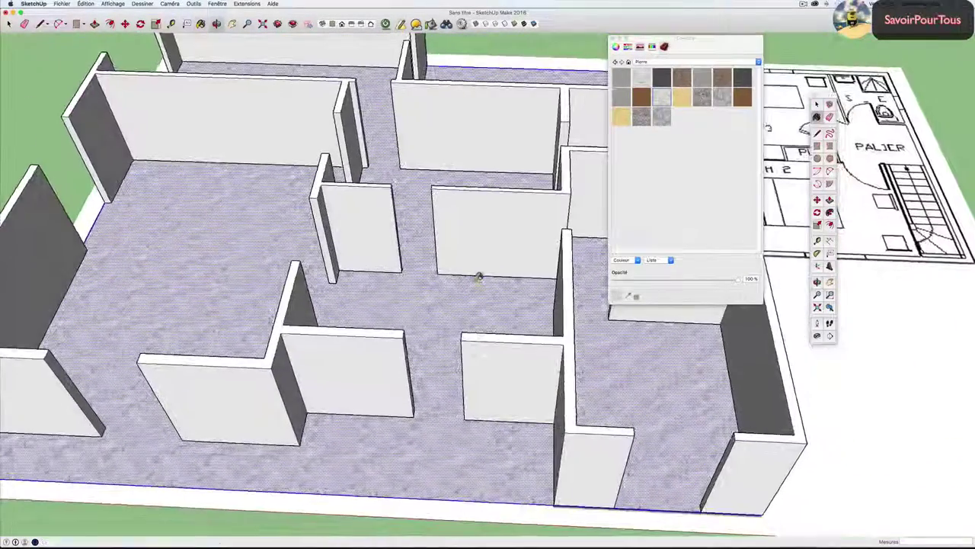
{"action": "scroll", "coordinate": [477, 274], "scroll_direction": "down", "scroll_amount": 3}
{"action": "middle_click_drag", "start_coordinate": [480, 272], "coordinate": [429, 306]}
{"action": "scroll", "coordinate": [429, 306], "scroll_direction": "down", "scroll_amount": 3}
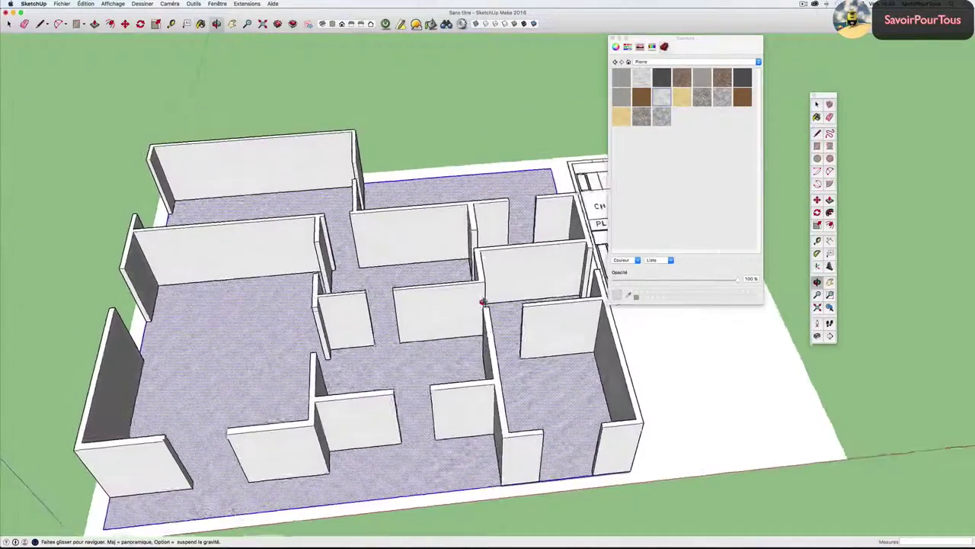
{"action": "scroll", "coordinate": [435, 309], "scroll_direction": "up", "scroll_amount": 2}
{"action": "scroll", "coordinate": [431, 303], "scroll_direction": "up", "scroll_amount": 2}
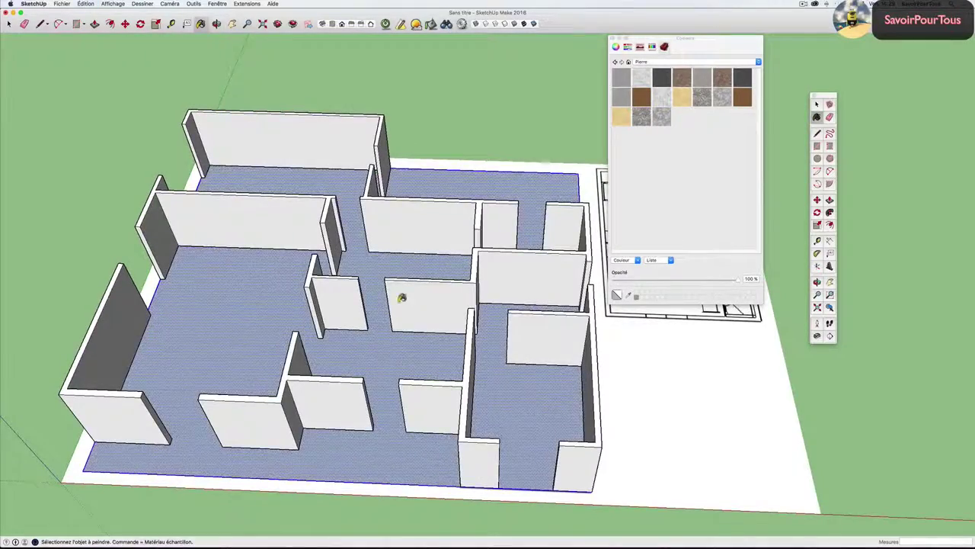
{"action": "scroll", "coordinate": [401, 297], "scroll_direction": "down", "scroll_amount": 3}
{"action": "middle_click_drag", "start_coordinate": [493, 374], "coordinate": [496, 344]}
{"action": "scroll", "coordinate": [507, 389], "scroll_direction": "up", "scroll_amount": 3}
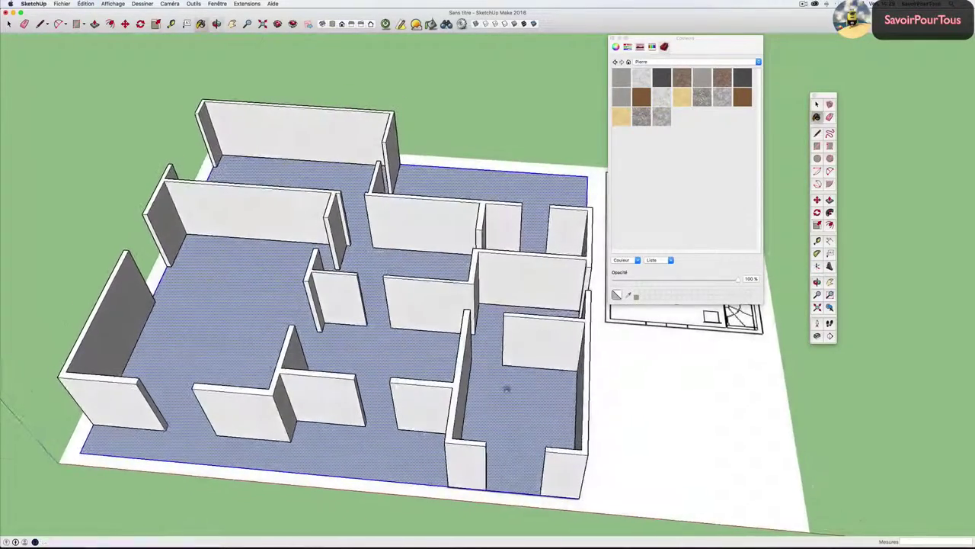
{"action": "scroll", "coordinate": [481, 304], "scroll_direction": "up", "scroll_amount": 3}
{"action": "mouse_move", "coordinate": [479, 305]}
{"action": "middle_mouse_down"}
{"action": "mouse_move", "coordinate": [500, 327]}
{"action": "mouse_move", "coordinate": [367, 311]}
{"action": "mouse_move", "coordinate": [412, 329]}
{"action": "mouse_move", "coordinate": [473, 291]}
{"action": "middle_mouse_up"}
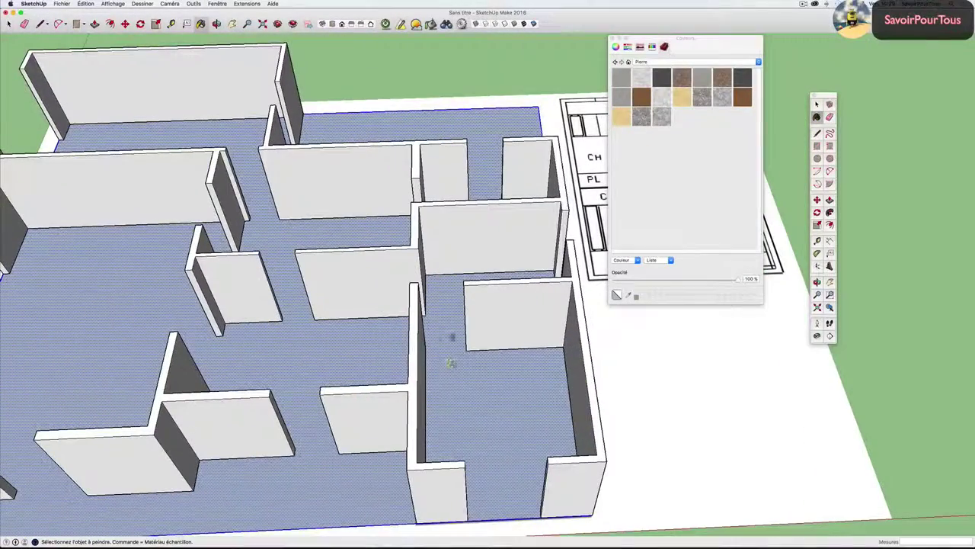
{"action": "scroll", "coordinate": [455, 352], "scroll_direction": "down", "scroll_amount": 3}
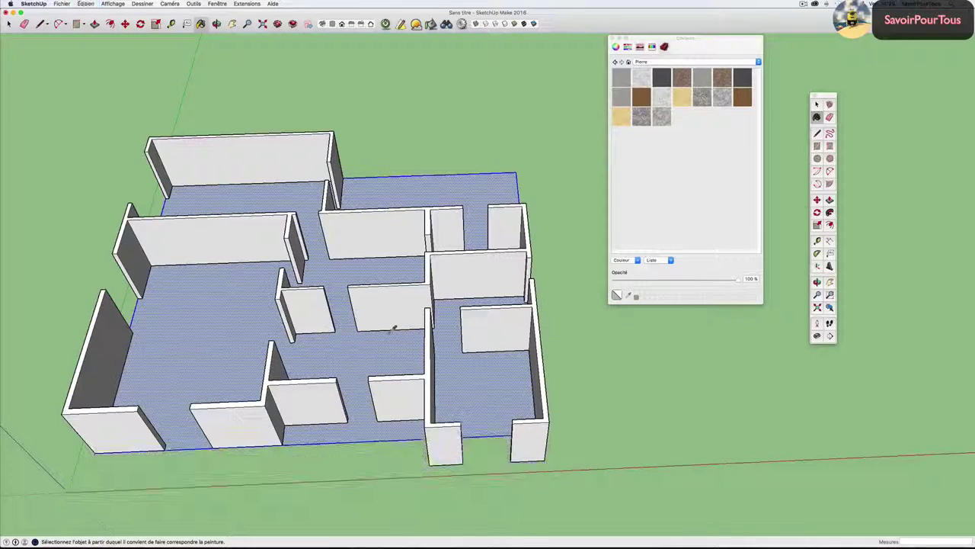
Undo the raised walls one by one back to the flat imported floor plan.
{"action": "key", "text": "ctrl+z"}
{"action": "key", "text": "ctrl+shift+z"}
{"action": "key", "text": "ctrl+z"}
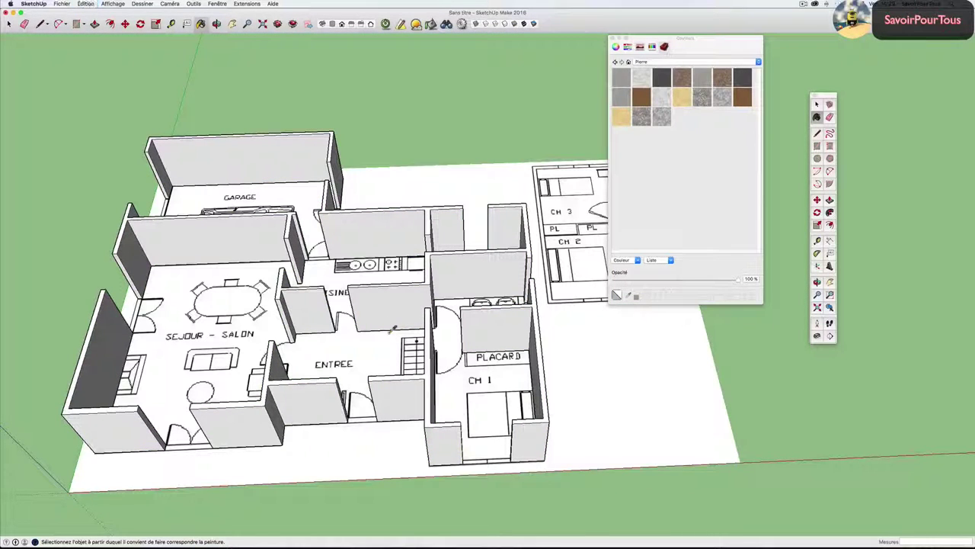
{"action": "key", "text": "ctrl+z"}
{"action": "key", "text": "ctrl+z"}
{"action": "key", "text": "ctrl+z"}
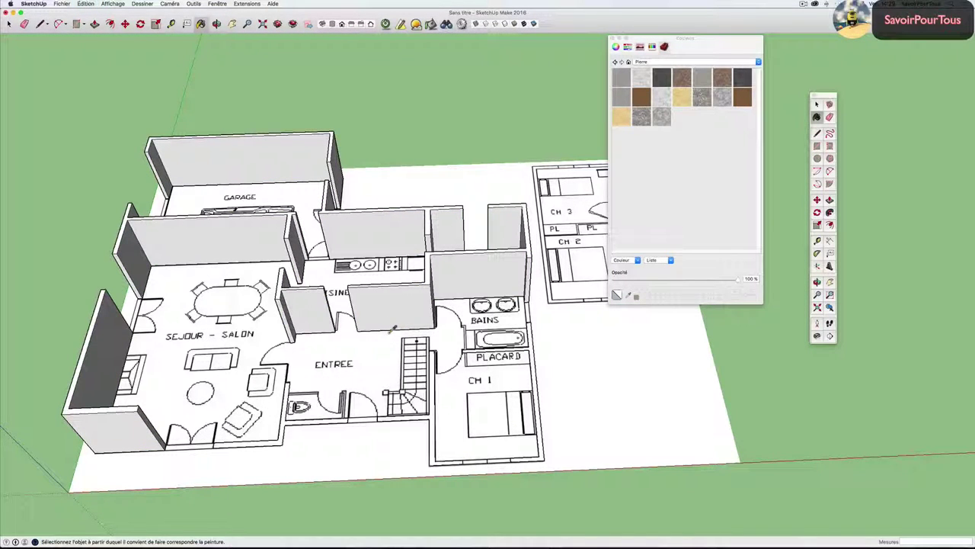
{"action": "key", "text": "ctrl+z"}
{"action": "key", "text": "ctrl+z"}
{"action": "key", "text": "ctrl+z"}
{"action": "key", "text": "ctrl+z"}
{"action": "key", "text": "ctrl+z"}
{"action": "key", "text": "ctrl+z"}
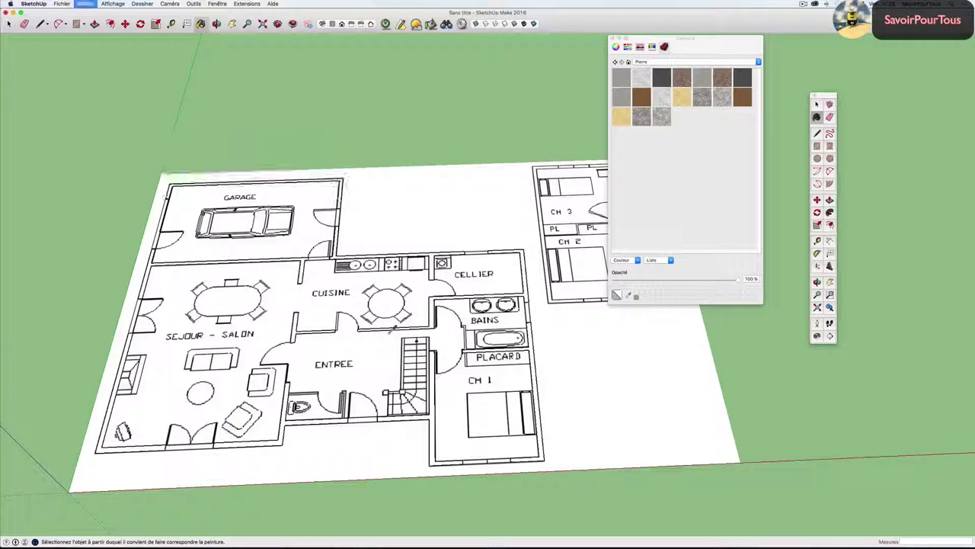
{"action": "key", "text": "ctrl+z"}
Switch to Select, turn on X-ray view and zoom in on the floor plan.
{"action": "key", "text": "space"}
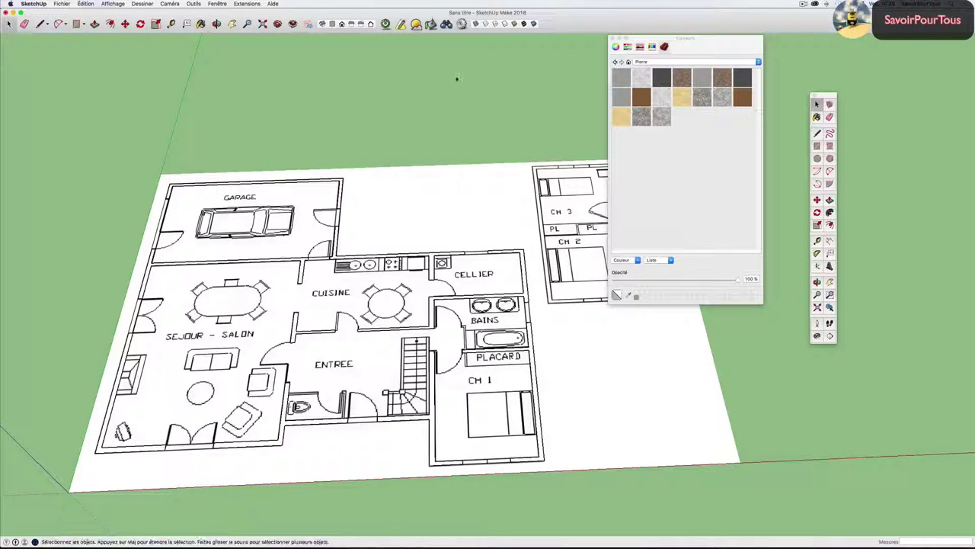
{"action": "left_click", "coordinate": [476, 23]}
{"action": "mouse_move", "coordinate": [422, 144]}
{"action": "middle_mouse_down"}
{"action": "mouse_move", "coordinate": [400, 157]}
{"action": "mouse_move", "coordinate": [410, 160]}
{"action": "middle_mouse_up"}
{"action": "scroll", "coordinate": [410, 160], "scroll_direction": "up", "scroll_amount": 2}
{"action": "scroll", "coordinate": [411, 162], "scroll_direction": "up", "scroll_amount": 3}
{"action": "scroll", "coordinate": [414, 164], "scroll_direction": "up", "scroll_amount": 3}
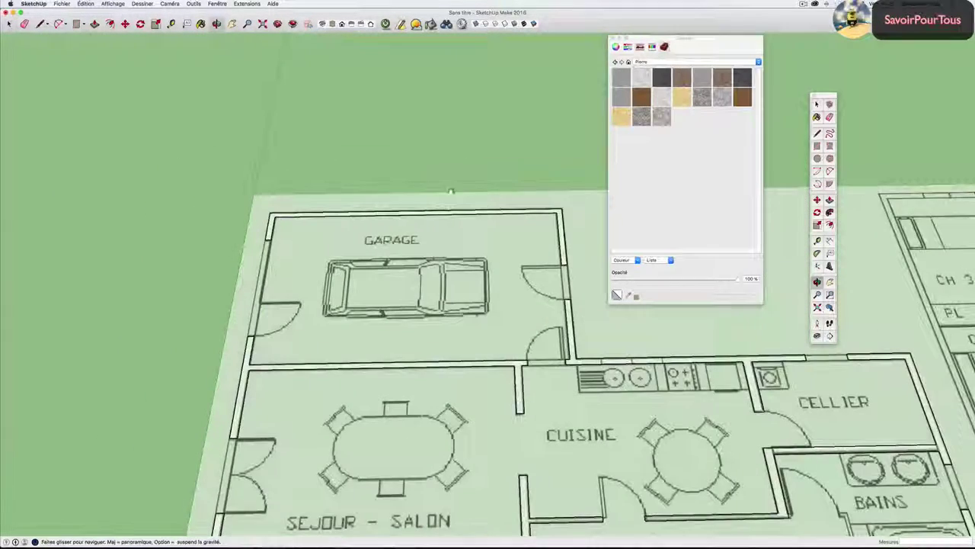
{"action": "scroll", "coordinate": [416, 166], "scroll_direction": "up", "scroll_amount": 3}
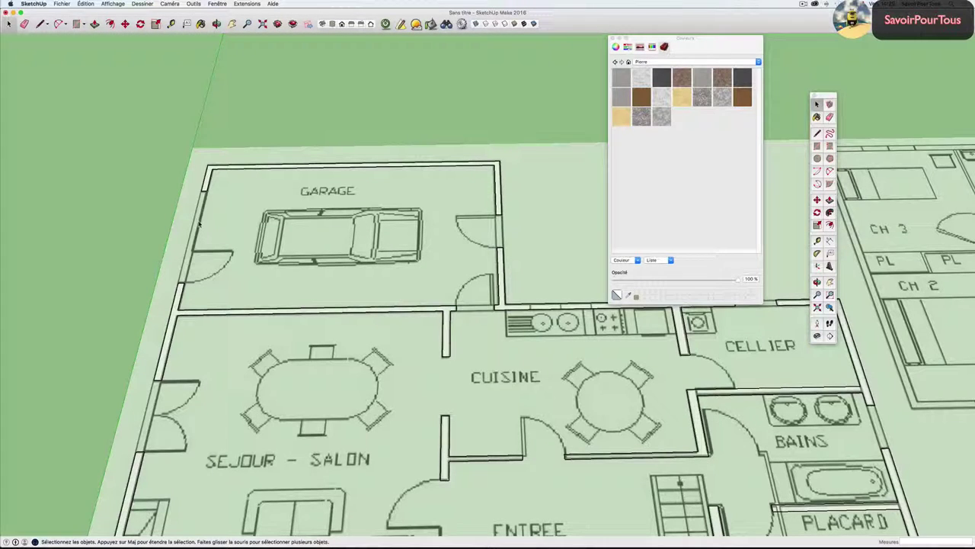
{"action": "key", "text": "r"}
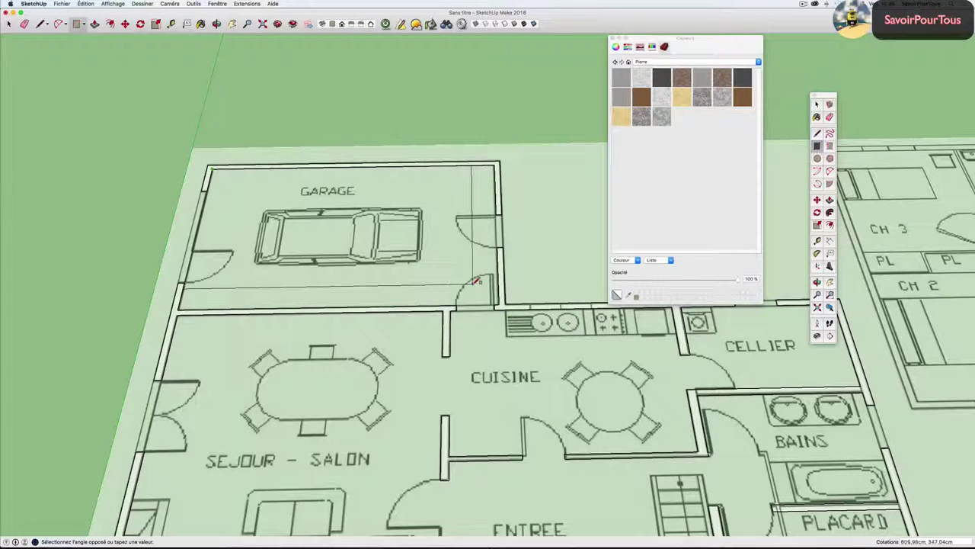
Draw rectangular faces over the GARAGE, CUISINE and SEJOUR - SALON areas.
{"action": "left_click", "coordinate": [500, 297]}
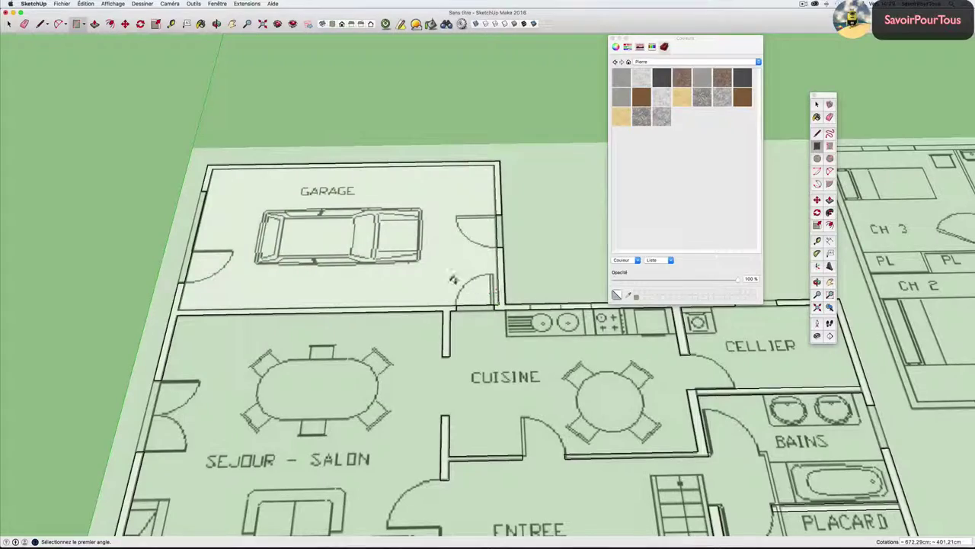
{"action": "scroll", "coordinate": [481, 279], "scroll_direction": "down", "scroll_amount": 5}
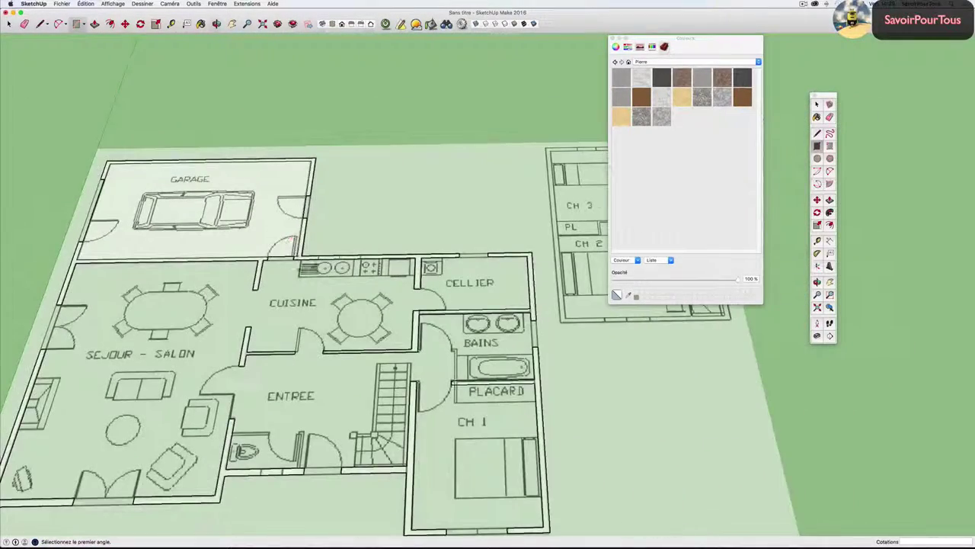
{"action": "scroll", "coordinate": [303, 262], "scroll_direction": "up", "scroll_amount": 3}
{"action": "left_click", "coordinate": [239, 250]}
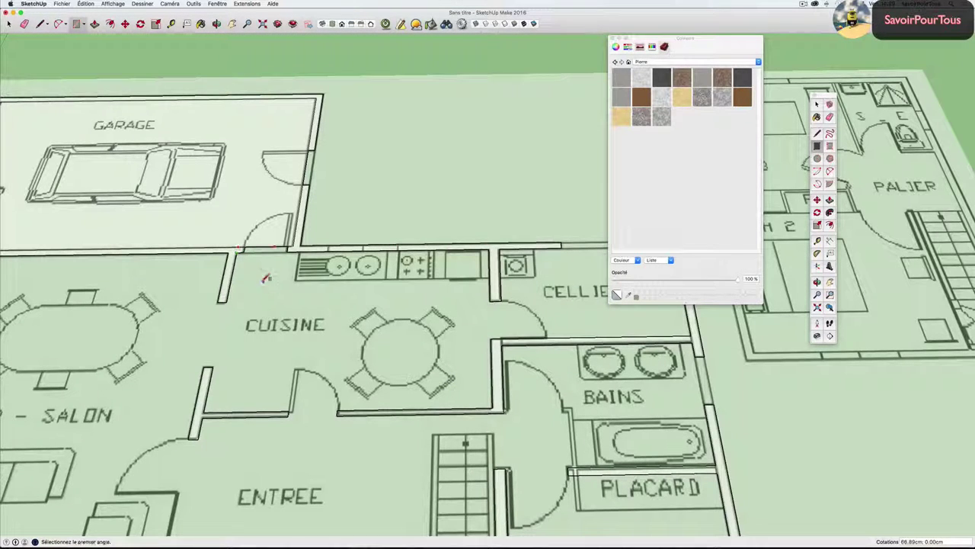
{"action": "left_click", "coordinate": [239, 251]}
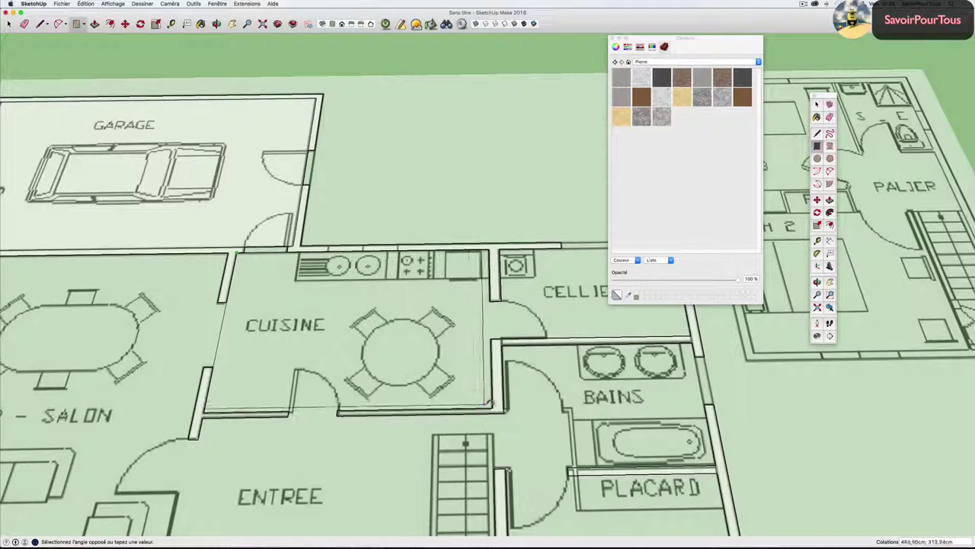
{"action": "left_click", "coordinate": [499, 409]}
{"action": "scroll", "coordinate": [454, 373], "scroll_direction": "down", "scroll_amount": 3}
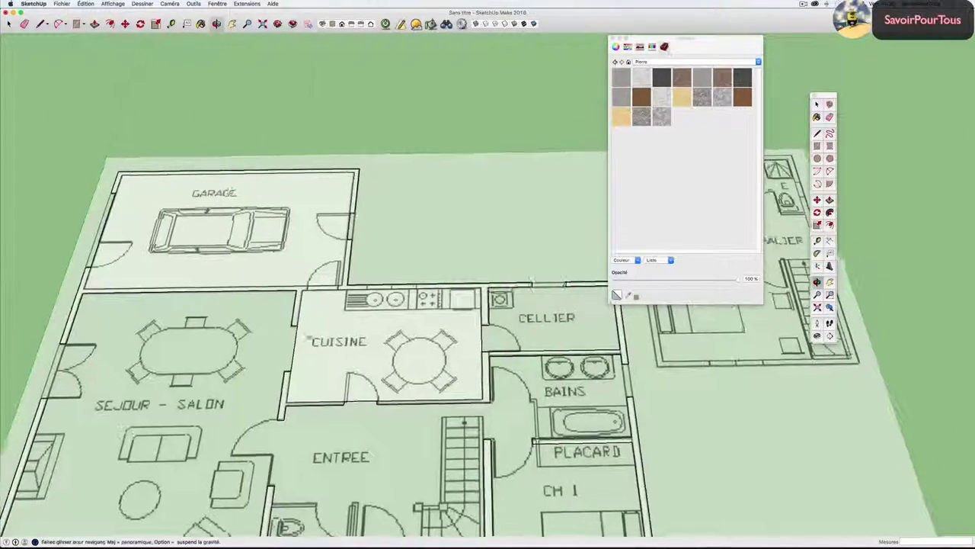
{"action": "scroll", "coordinate": [538, 315], "scroll_direction": "up", "scroll_amount": 2}
{"action": "left_click", "coordinate": [361, 278]}
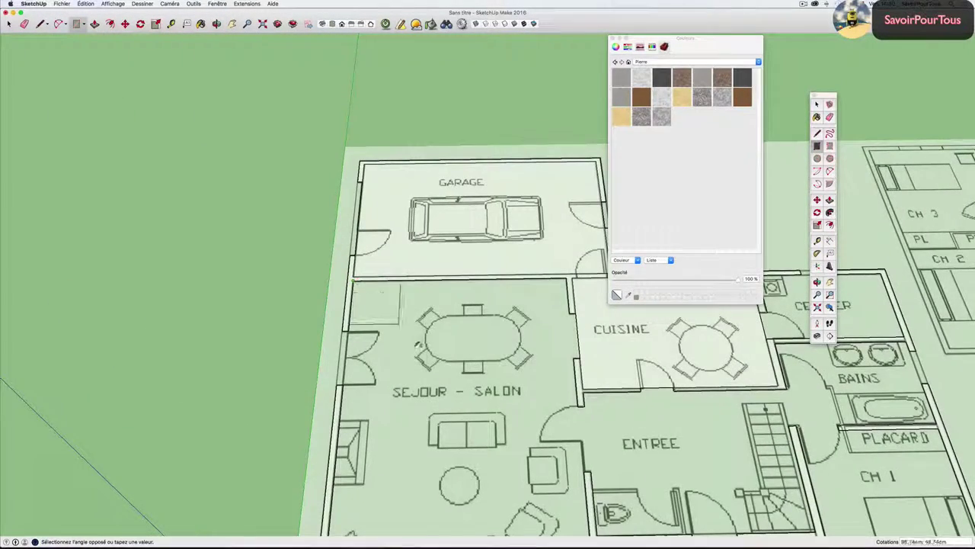
{"action": "scroll", "coordinate": [358, 289], "scroll_direction": "down", "scroll_amount": 3}
{"action": "scroll", "coordinate": [347, 319], "scroll_direction": "up", "scroll_amount": 2}
{"action": "scroll", "coordinate": [347, 318], "scroll_direction": "up", "scroll_amount": 2}
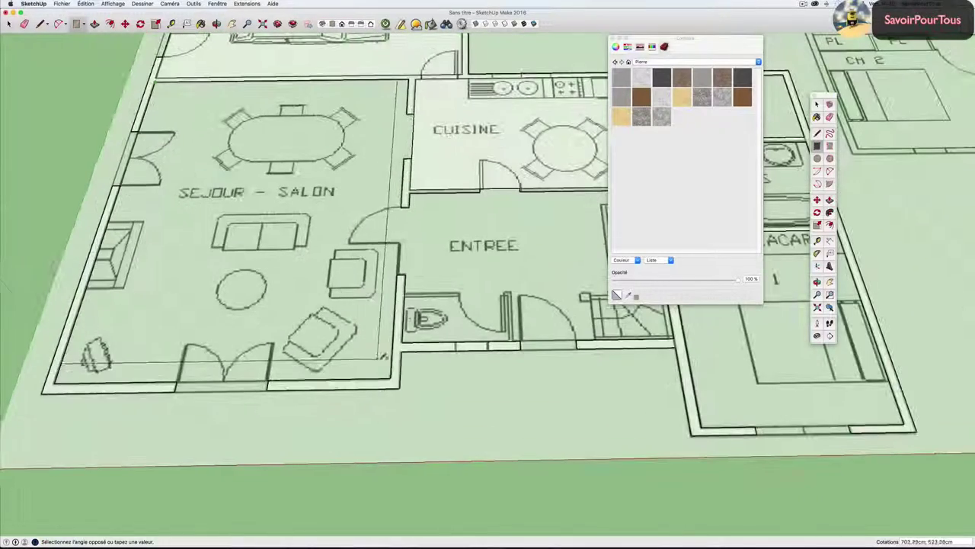
{"action": "left_click", "coordinate": [396, 374]}
Add rectangular faces over ENTREE, BAINS/PLACARD and CH 1, the last about 397,07 × 323,97 cm.
{"action": "scroll", "coordinate": [394, 328], "scroll_direction": "down", "scroll_amount": 2}
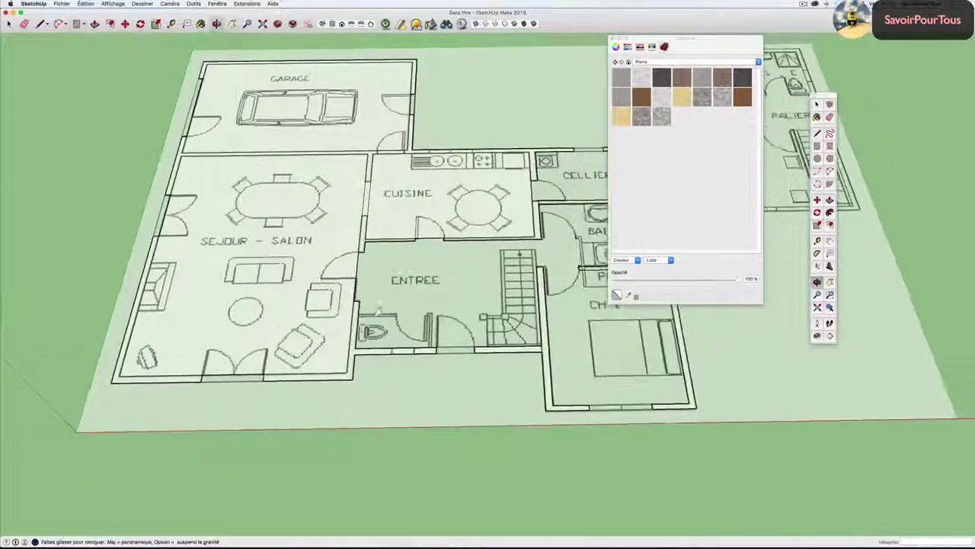
{"action": "scroll", "coordinate": [390, 305], "scroll_direction": "up", "scroll_amount": 3}
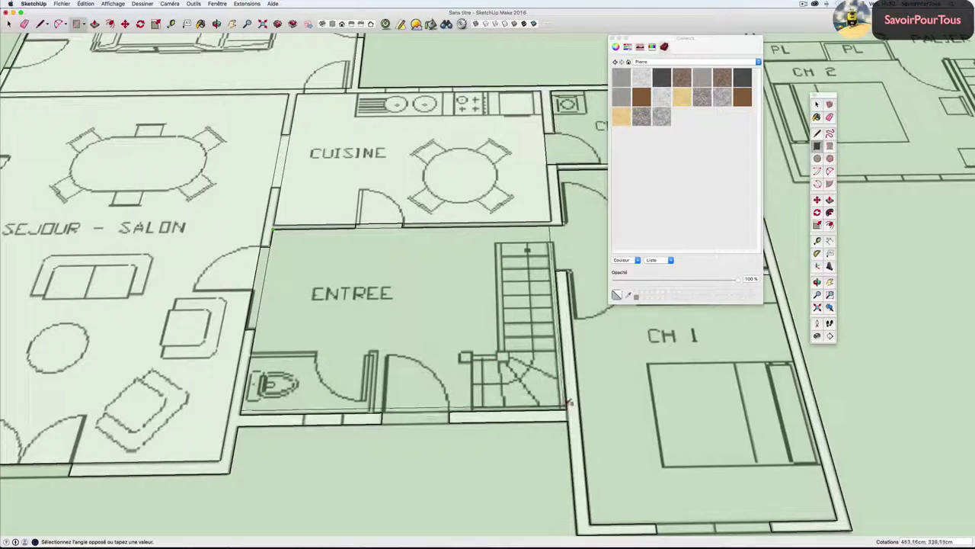
{"action": "left_click", "coordinate": [571, 406]}
{"action": "scroll", "coordinate": [533, 381], "scroll_direction": "down", "scroll_amount": 3}
{"action": "scroll", "coordinate": [381, 343], "scroll_direction": "up", "scroll_amount": 2}
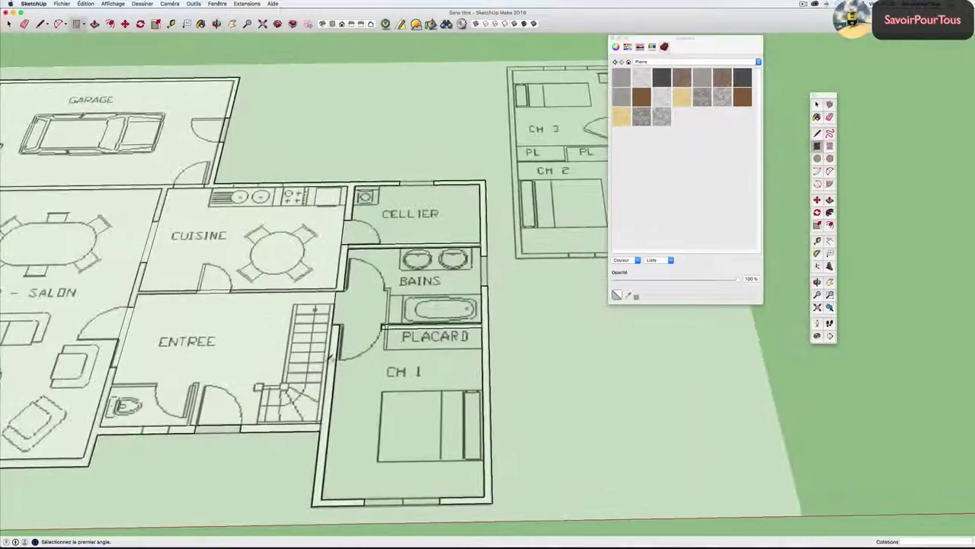
{"action": "scroll", "coordinate": [345, 341], "scroll_direction": "up", "scroll_amount": 2}
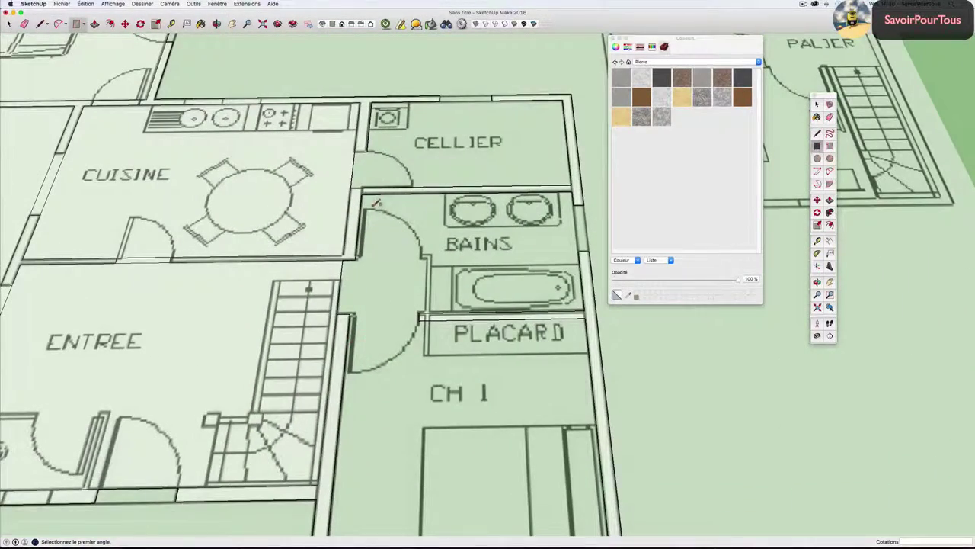
{"action": "scroll", "coordinate": [376, 203], "scroll_direction": "up", "scroll_amount": 2}
{"action": "left_click", "coordinate": [357, 185]}
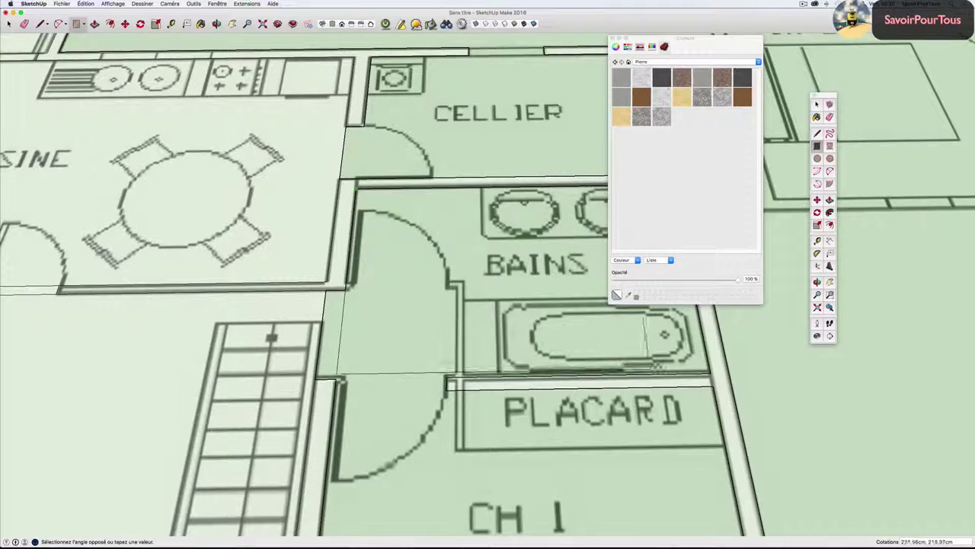
{"action": "left_click", "coordinate": [714, 370]}
{"action": "scroll", "coordinate": [533, 343], "scroll_direction": "down", "scroll_amount": 2}
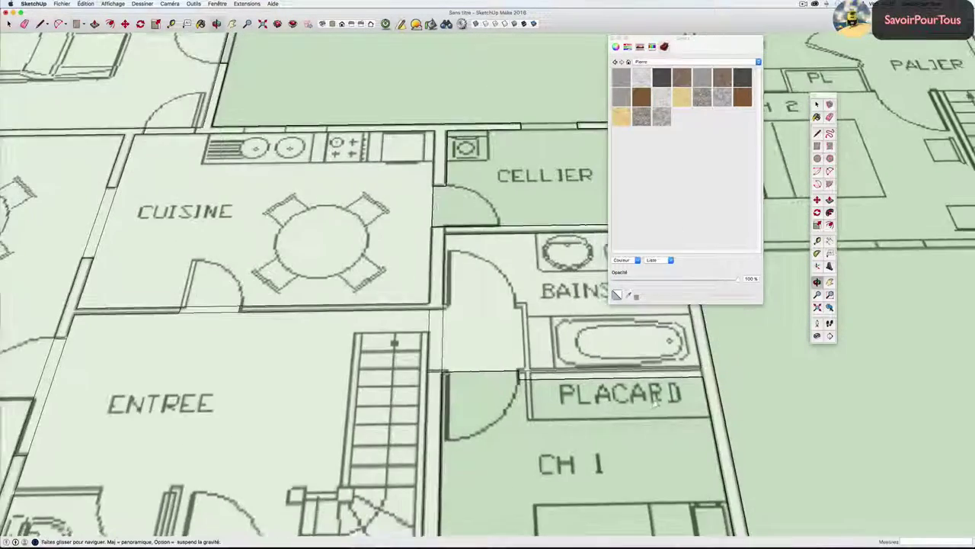
{"action": "left_click", "coordinate": [517, 283]}
{"action": "scroll", "coordinate": [517, 284], "scroll_direction": "down", "scroll_amount": 1}
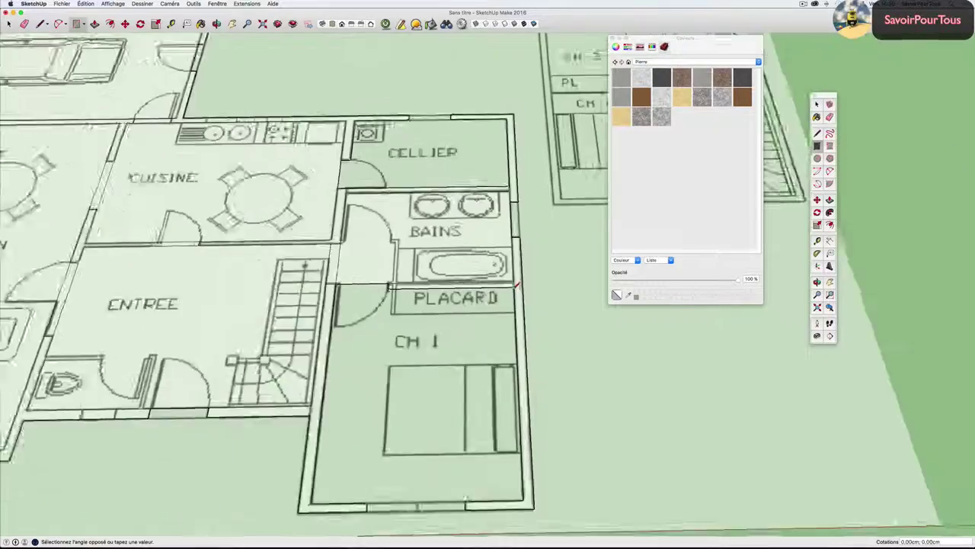
{"action": "scroll", "coordinate": [518, 283], "scroll_direction": "down", "scroll_amount": 1}
{"action": "left_click", "coordinate": [341, 476]}
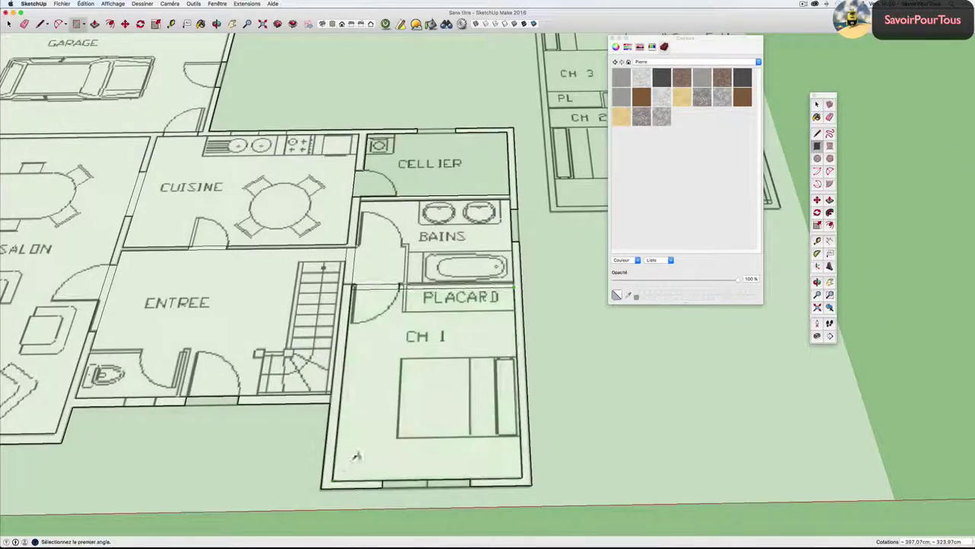
{"action": "scroll", "coordinate": [385, 288], "scroll_direction": "up", "scroll_amount": 2}
{"action": "scroll", "coordinate": [386, 288], "scroll_direction": "up", "scroll_amount": 2}
{"action": "scroll", "coordinate": [386, 288], "scroll_direction": "up", "scroll_amount": 2}
{"action": "scroll", "coordinate": [386, 288], "scroll_direction": "down", "scroll_amount": 1}
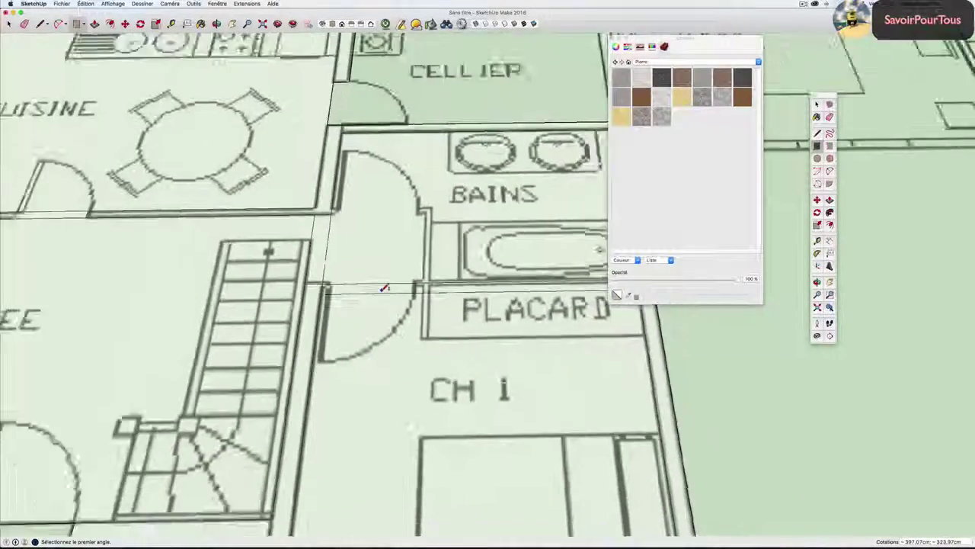
{"action": "scroll", "coordinate": [386, 288], "scroll_direction": "down", "scroll_amount": 1}
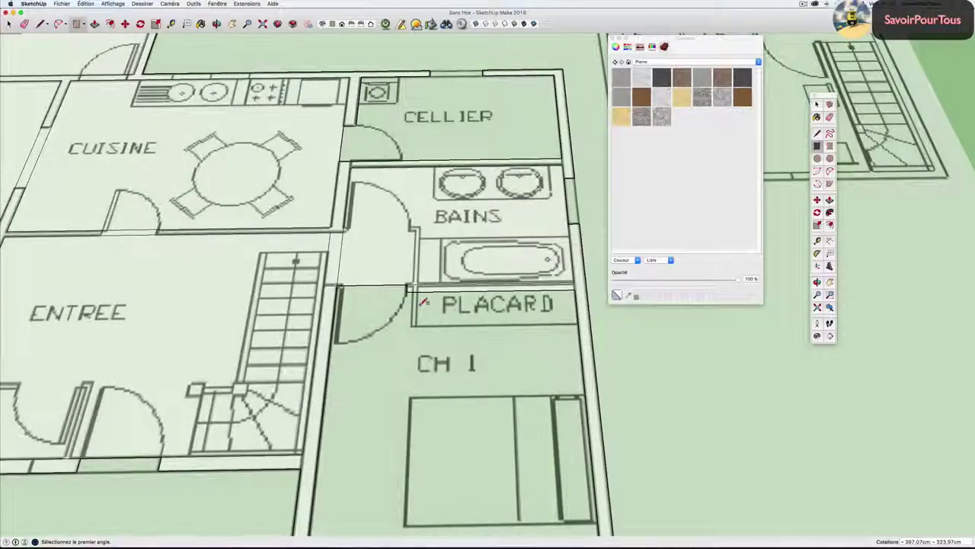
{"action": "scroll", "coordinate": [423, 303], "scroll_direction": "down", "scroll_amount": 2}
{"action": "scroll", "coordinate": [424, 302], "scroll_direction": "up", "scroll_amount": 3}
{"action": "scroll", "coordinate": [423, 303], "scroll_direction": "down", "scroll_amount": 2}
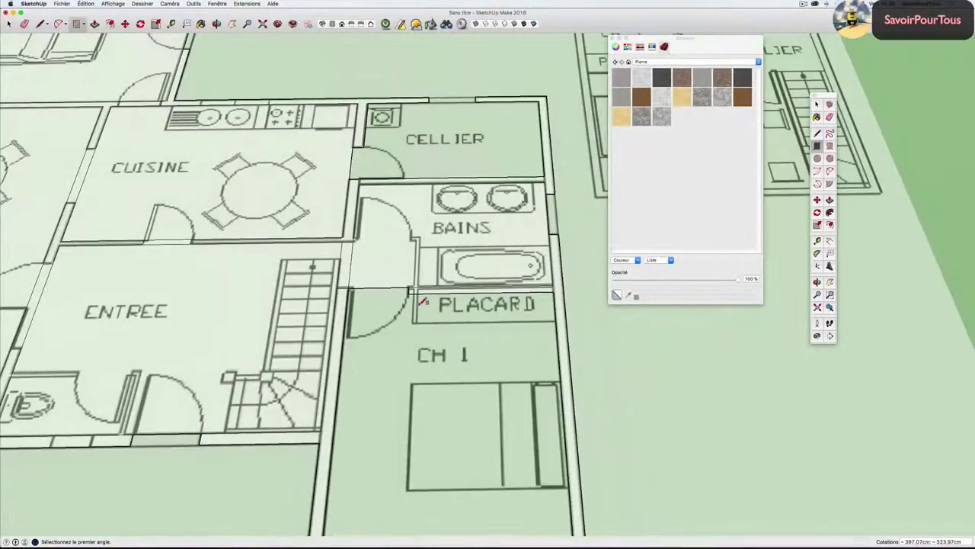
{"action": "middle_click_drag", "start_coordinate": [424, 303], "coordinate": [439, 320]}
{"action": "scroll", "coordinate": [440, 324], "scroll_direction": "up", "scroll_amount": 3}
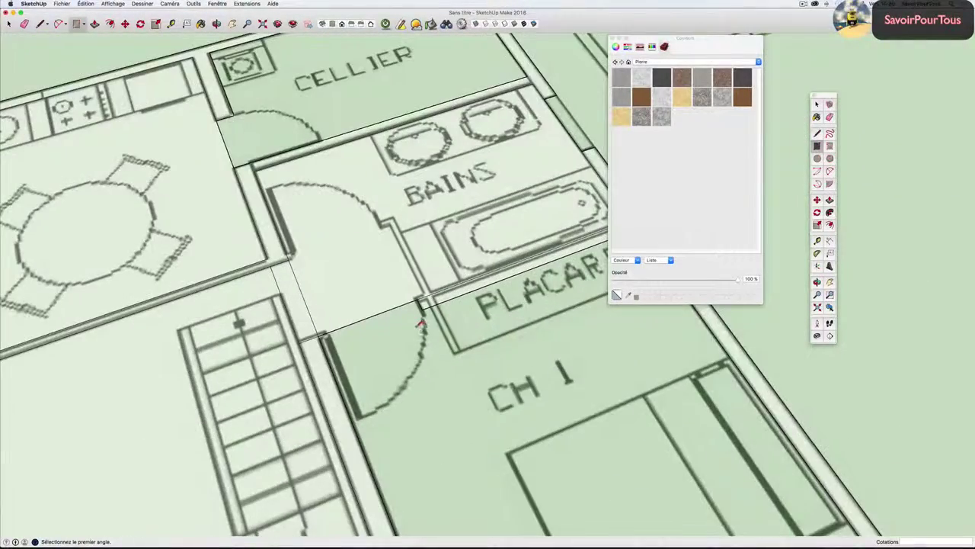
Draw a 95,41 cm line along the PLACARD wall edge to split off CH 1.
{"action": "key", "text": "t"}
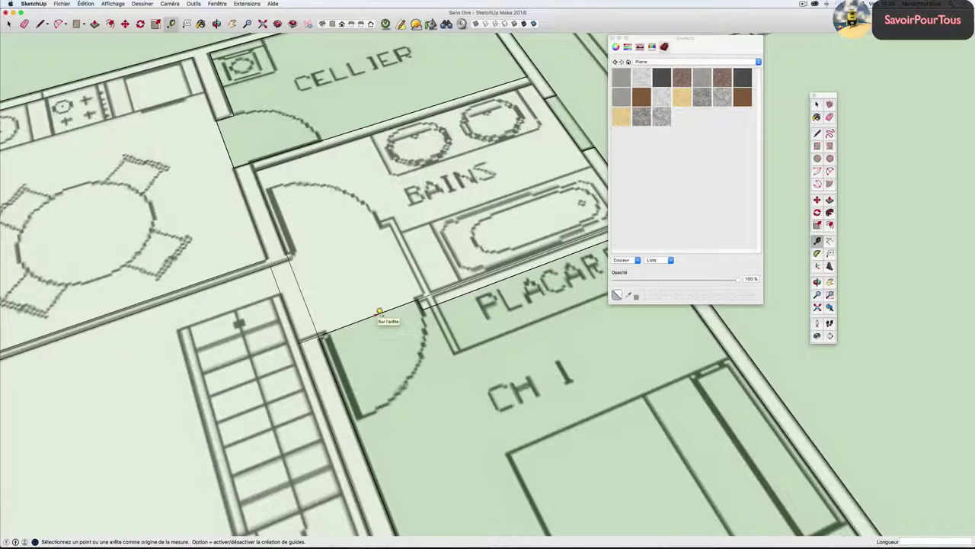
{"action": "key", "text": "l"}
{"action": "scroll", "coordinate": [431, 311], "scroll_direction": "up", "scroll_amount": 2}
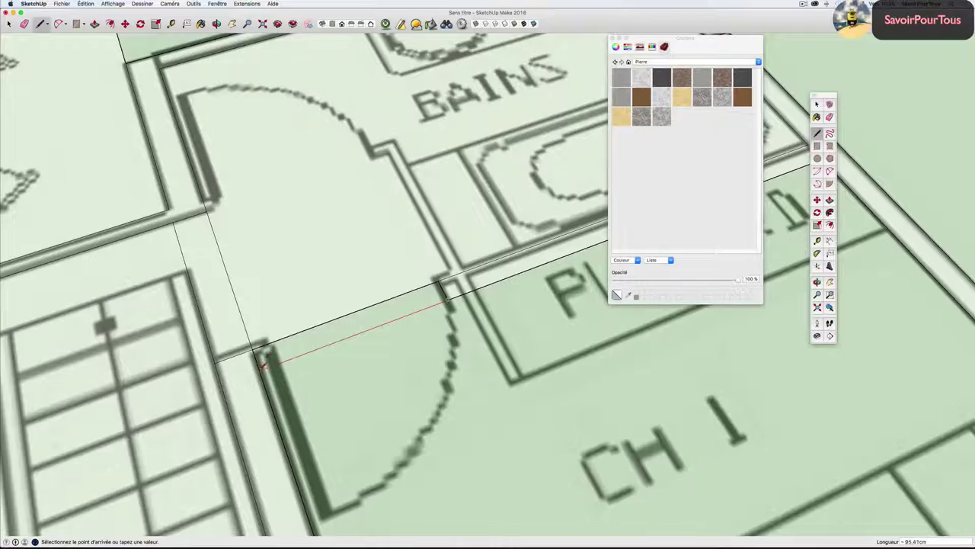
{"action": "left_click", "coordinate": [261, 368]}
{"action": "scroll", "coordinate": [282, 335], "scroll_direction": "down", "scroll_amount": 5}
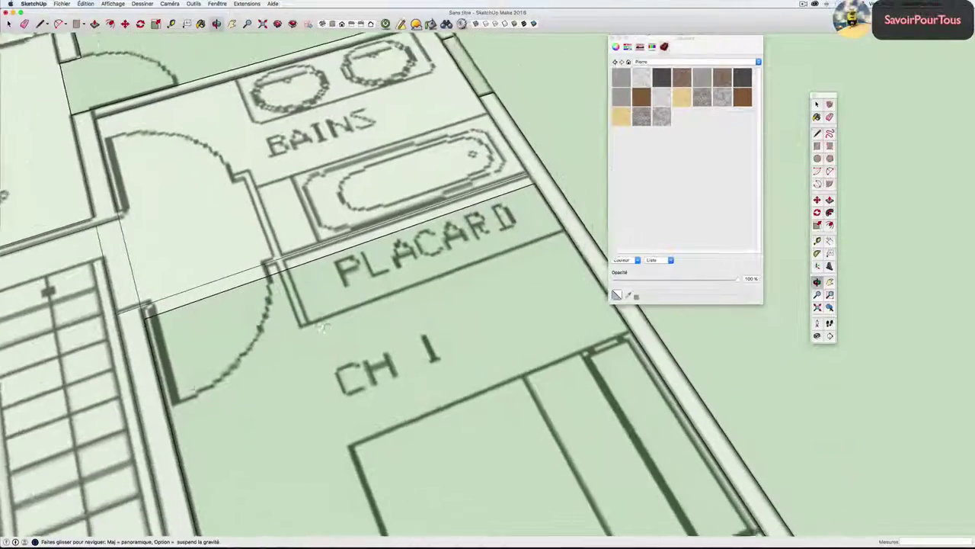
{"action": "scroll", "coordinate": [304, 303], "scroll_direction": "down", "scroll_amount": 2}
{"action": "scroll", "coordinate": [327, 316], "scroll_direction": "down", "scroll_amount": 2}
{"action": "scroll", "coordinate": [343, 305], "scroll_direction": "down", "scroll_amount": 2}
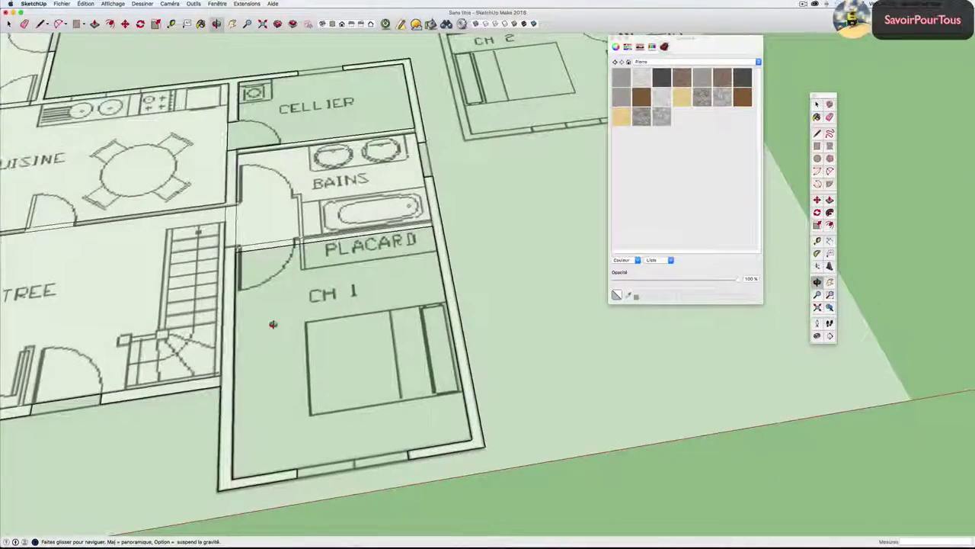
Draw a rectangle between the CH 1 wall corners to give it its own face.
{"action": "key", "text": "r"}
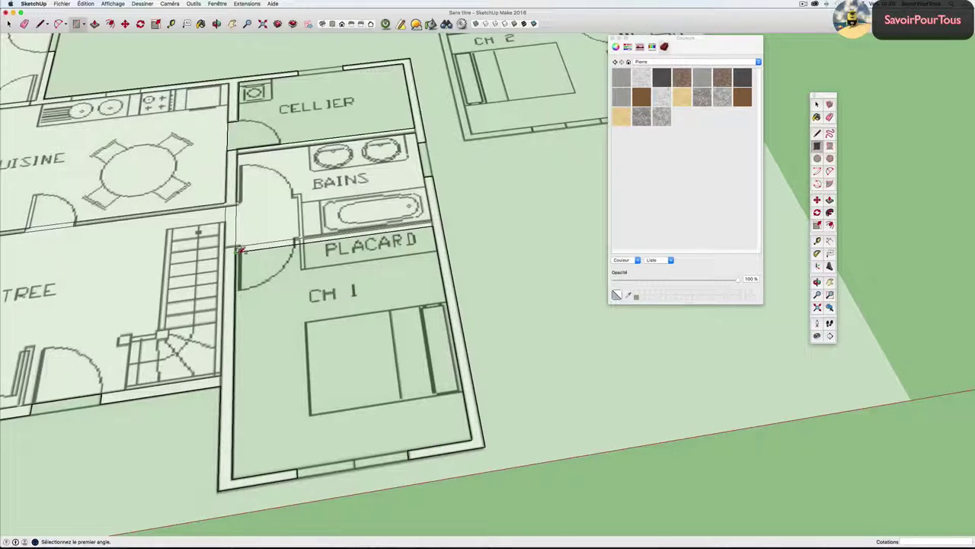
{"action": "left_click", "coordinate": [240, 250]}
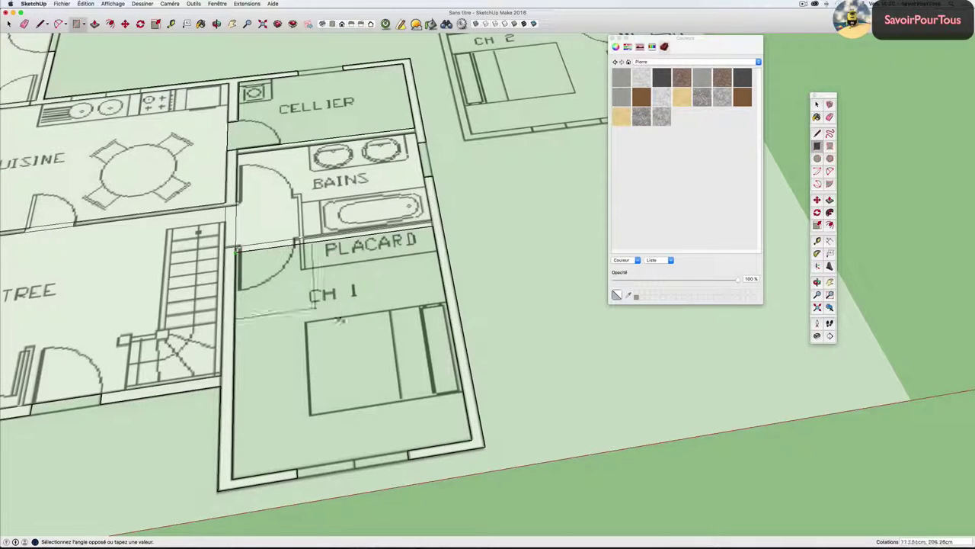
{"action": "left_click", "coordinate": [473, 436]}
{"action": "scroll", "coordinate": [442, 396], "scroll_direction": "down", "scroll_amount": 2}
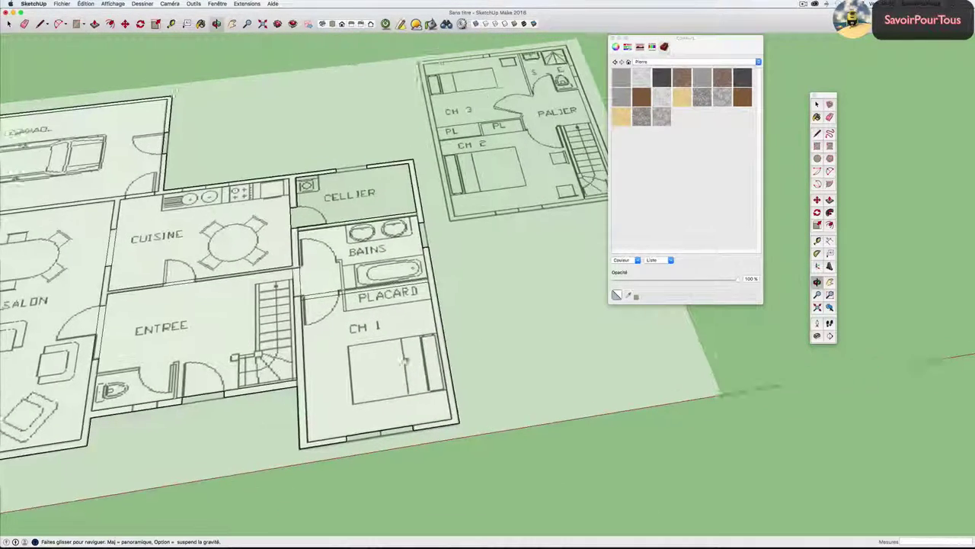
Draw a rectangular face of about 322,21 × 192,96 cm over CELLIER.
{"action": "middle_click_drag", "start_coordinate": [404, 347], "coordinate": [327, 267]}
{"action": "scroll", "coordinate": [327, 266], "scroll_direction": "up", "scroll_amount": 3}
{"action": "scroll", "coordinate": [328, 267], "scroll_direction": "up", "scroll_amount": 2}
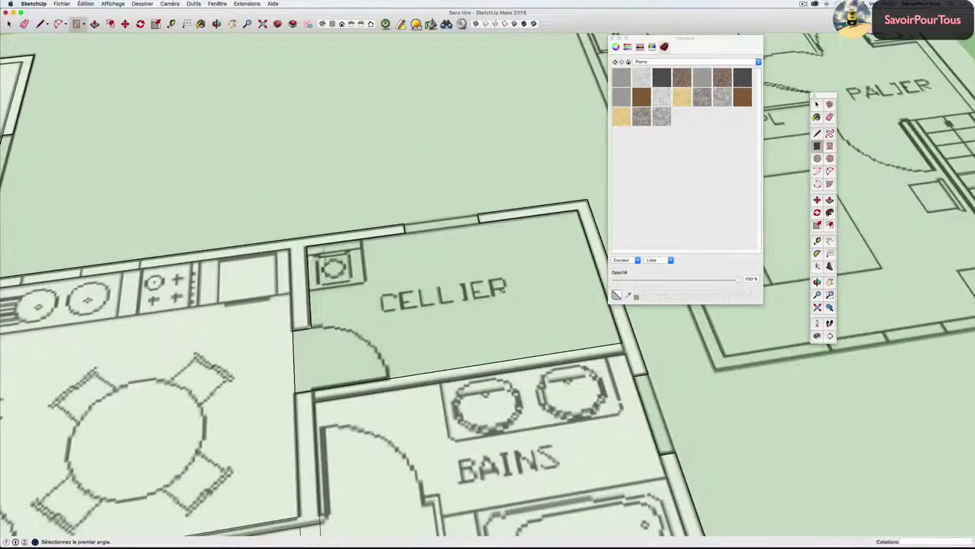
{"action": "left_click", "coordinate": [311, 244]}
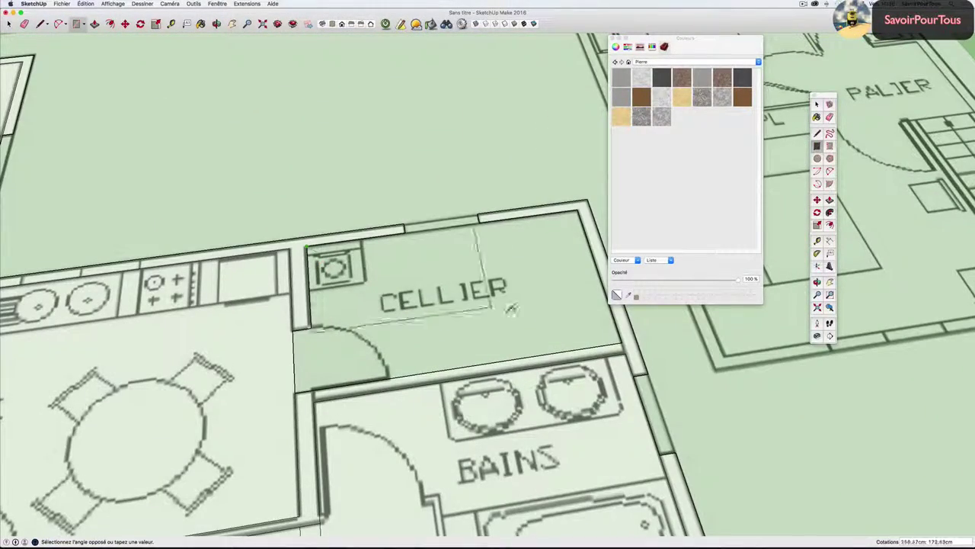
{"action": "left_click", "coordinate": [622, 341]}
{"action": "scroll", "coordinate": [518, 313], "scroll_direction": "down", "scroll_amount": 3}
{"action": "scroll", "coordinate": [488, 312], "scroll_direction": "down", "scroll_amount": 2}
{"action": "scroll", "coordinate": [455, 318], "scroll_direction": "up", "scroll_amount": 5}
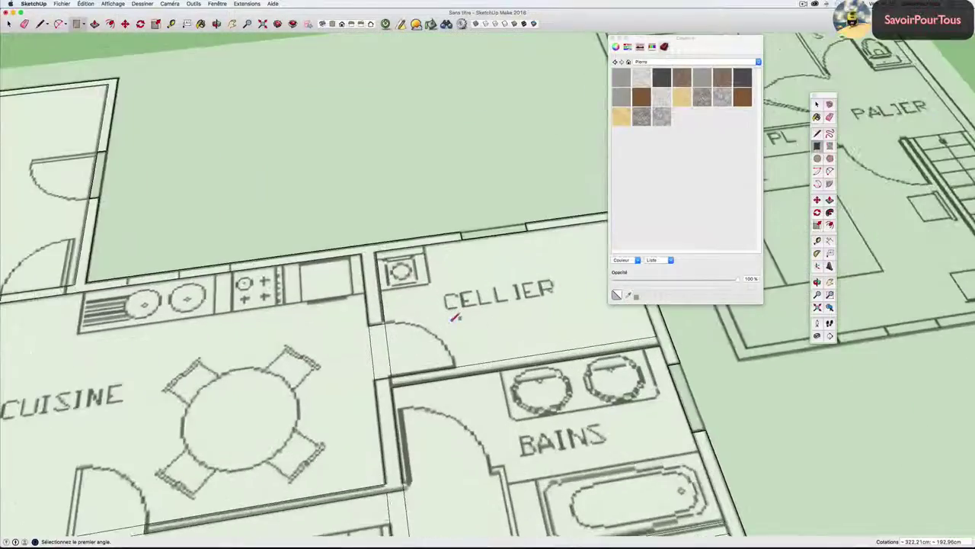
{"action": "scroll", "coordinate": [404, 318], "scroll_direction": "up", "scroll_amount": 2}
{"action": "scroll", "coordinate": [398, 324], "scroll_direction": "down", "scroll_amount": 2}
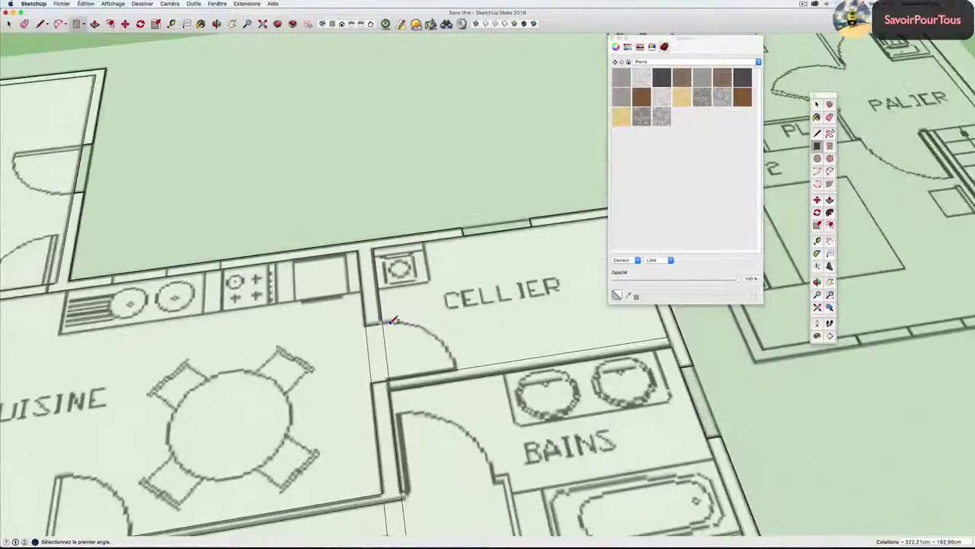
{"action": "scroll", "coordinate": [393, 320], "scroll_direction": "down", "scroll_amount": 2}
{"action": "scroll", "coordinate": [392, 320], "scroll_direction": "up", "scroll_amount": 2}
Select the wall strip beside CELLIER and zoom around the garage corner.
{"action": "key", "text": "space"}
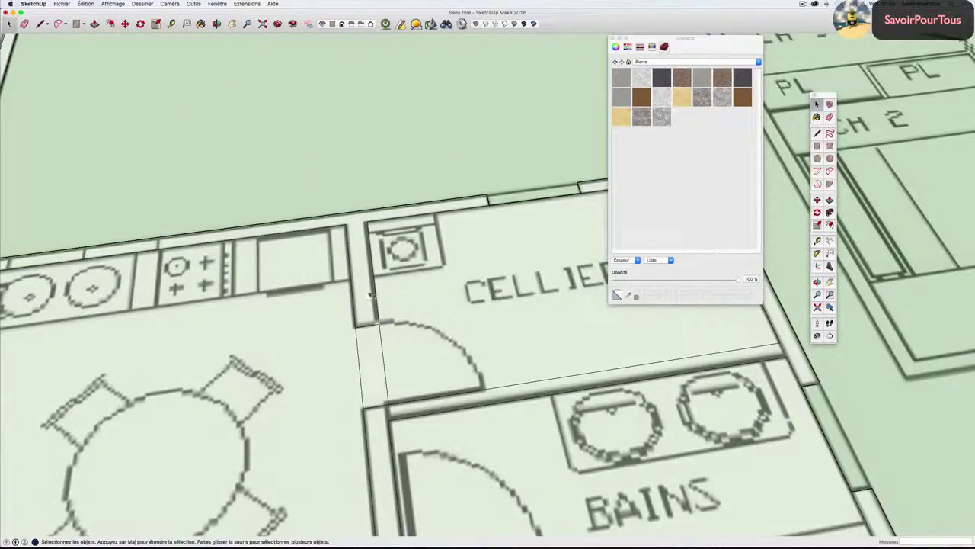
{"action": "left_click", "coordinate": [367, 293]}
{"action": "scroll", "coordinate": [367, 294], "scroll_direction": "down", "scroll_amount": 1}
{"action": "scroll", "coordinate": [367, 294], "scroll_direction": "down", "scroll_amount": 3}
{"action": "scroll", "coordinate": [358, 305], "scroll_direction": "down", "scroll_amount": 2}
{"action": "scroll", "coordinate": [343, 324], "scroll_direction": "down", "scroll_amount": 2}
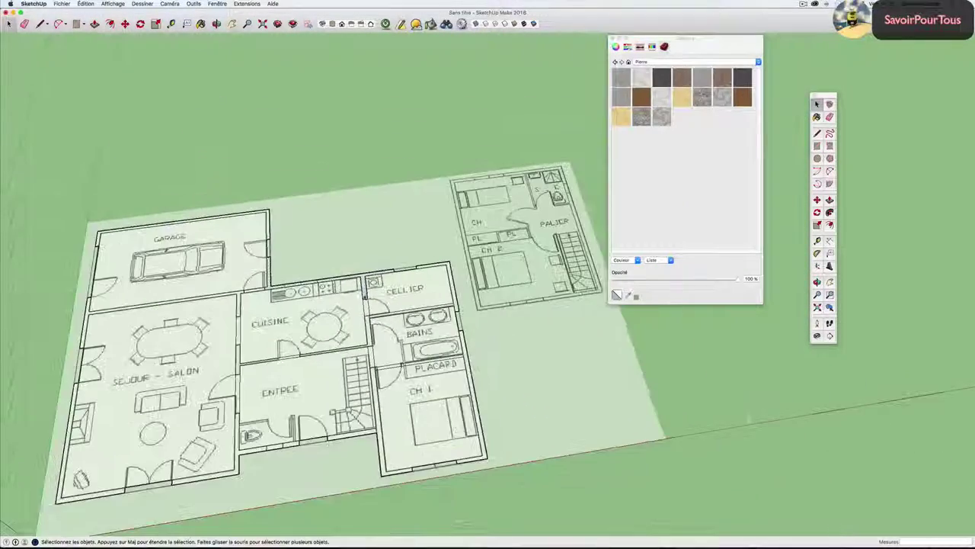
{"action": "scroll", "coordinate": [294, 256], "scroll_direction": "up", "scroll_amount": 2}
{"action": "scroll", "coordinate": [294, 257], "scroll_direction": "up", "scroll_amount": 1}
{"action": "scroll", "coordinate": [294, 257], "scroll_direction": "up", "scroll_amount": 2}
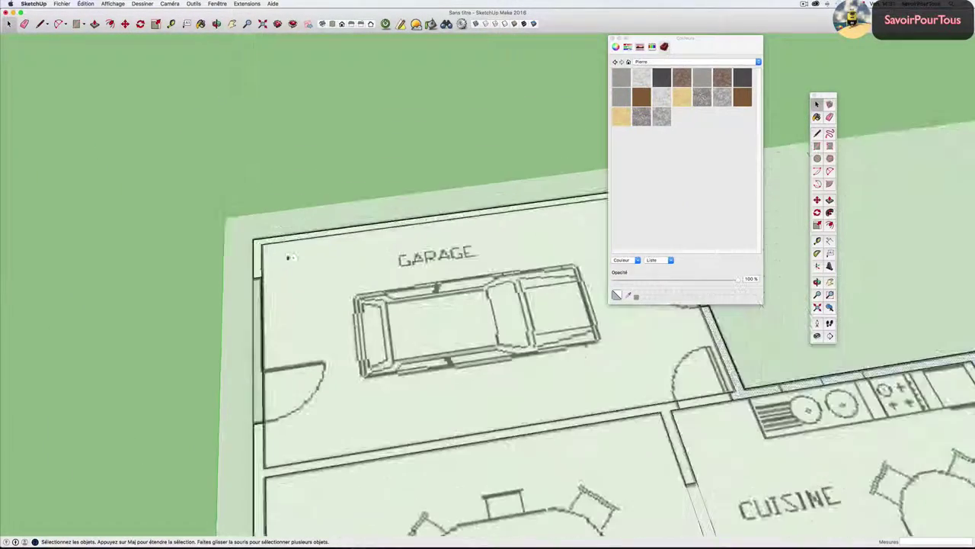
Push/Pull the garage's top and bottom wall outlines up into 3D walls.
{"action": "key", "text": "p"}
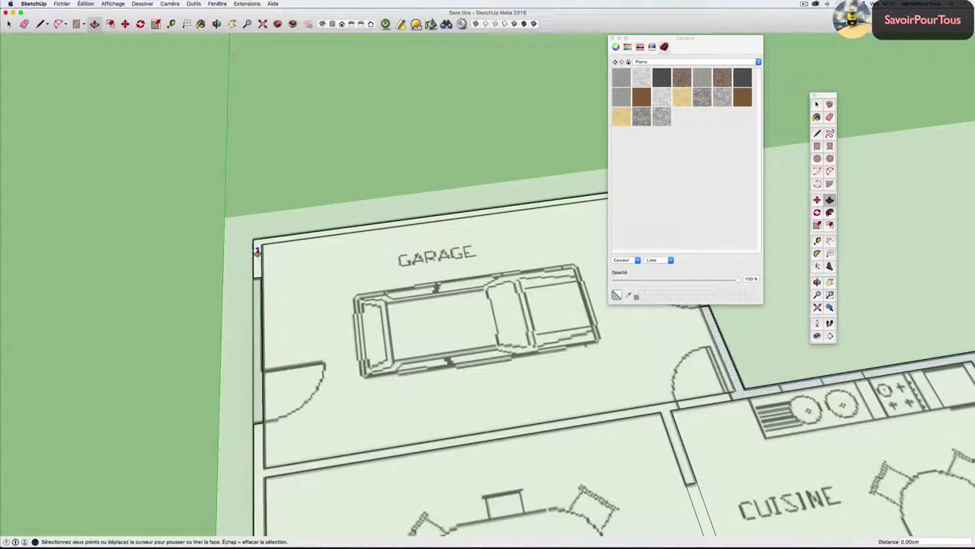
{"action": "key", "text": "space"}
{"action": "key", "text": "p"}
{"action": "left_click_drag", "start_coordinate": [258, 252], "coordinate": [258, 145]}
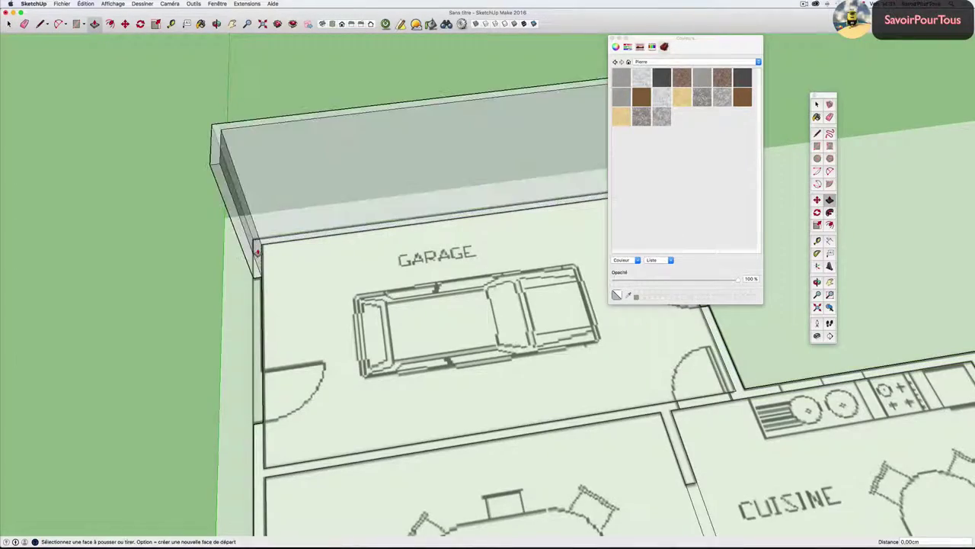
{"action": "scroll", "coordinate": [260, 245], "scroll_direction": "down", "scroll_amount": 3}
{"action": "scroll", "coordinate": [280, 385], "scroll_direction": "up", "scroll_amount": 3}
{"action": "left_click_drag", "start_coordinate": [251, 457], "coordinate": [252, 396]}
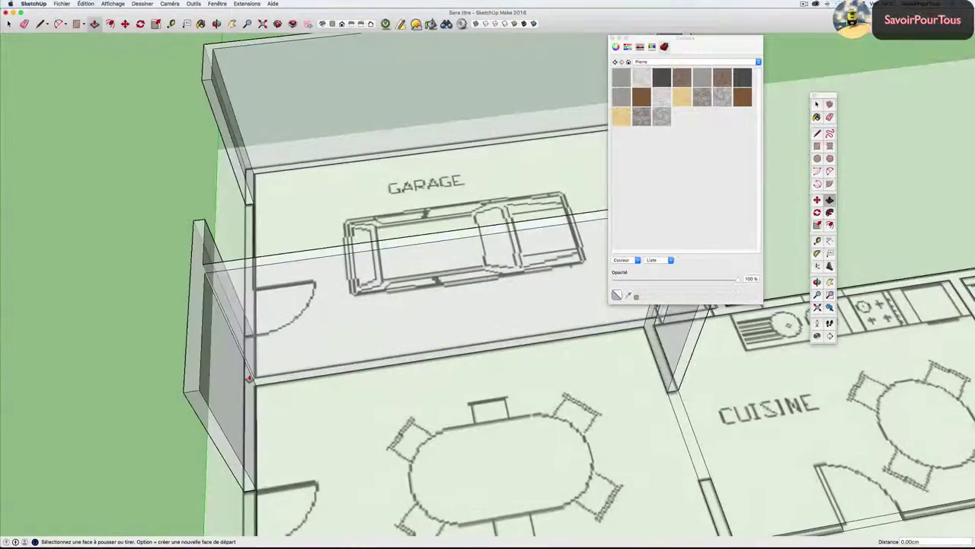
{"action": "scroll", "coordinate": [258, 342], "scroll_direction": "down", "scroll_amount": 3}
Orbit and zoom around the model to inspect the raised garage walls from above.
{"action": "middle_click_drag", "start_coordinate": [251, 358], "coordinate": [297, 305]}
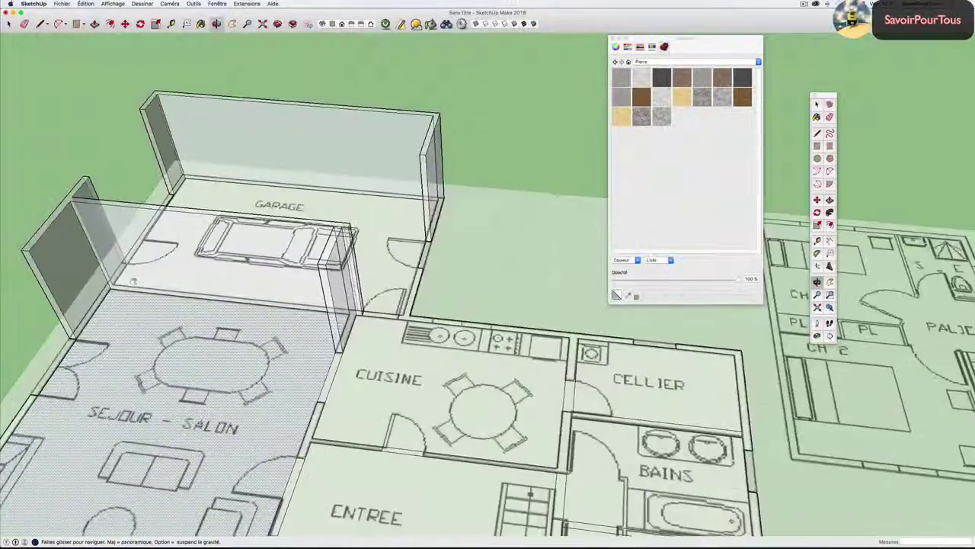
{"action": "scroll", "coordinate": [303, 292], "scroll_direction": "up", "scroll_amount": 3}
{"action": "scroll", "coordinate": [303, 292], "scroll_direction": "up", "scroll_amount": 2}
{"action": "scroll", "coordinate": [303, 292], "scroll_direction": "down", "scroll_amount": 2}
{"action": "scroll", "coordinate": [303, 292], "scroll_direction": "down", "scroll_amount": 2}
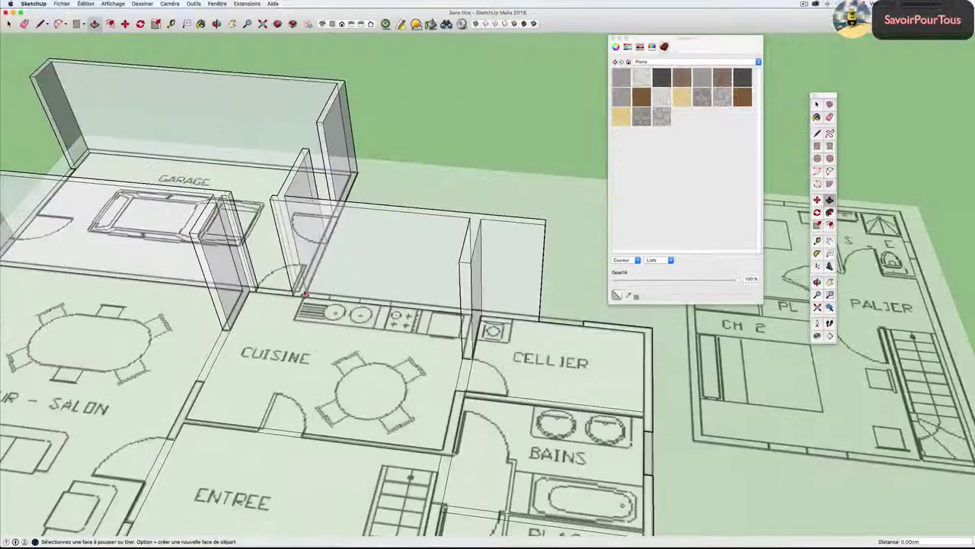
{"action": "scroll", "coordinate": [320, 291], "scroll_direction": "up", "scroll_amount": 1}
{"action": "scroll", "coordinate": [334, 289], "scroll_direction": "up", "scroll_amount": 2}
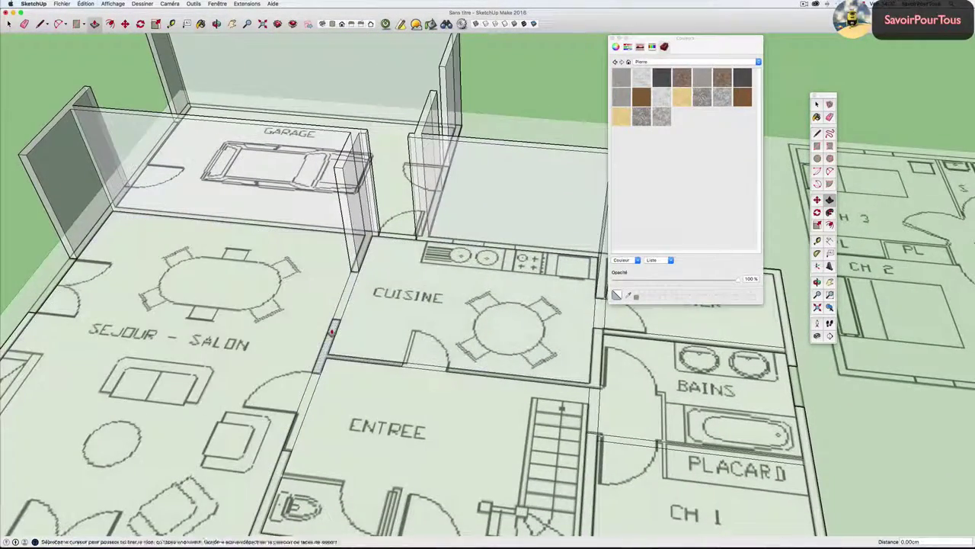
{"action": "scroll", "coordinate": [332, 331], "scroll_direction": "up", "scroll_amount": 1}
{"action": "scroll", "coordinate": [304, 336], "scroll_direction": "up", "scroll_amount": 2}
{"action": "scroll", "coordinate": [256, 345], "scroll_direction": "up", "scroll_amount": 1}
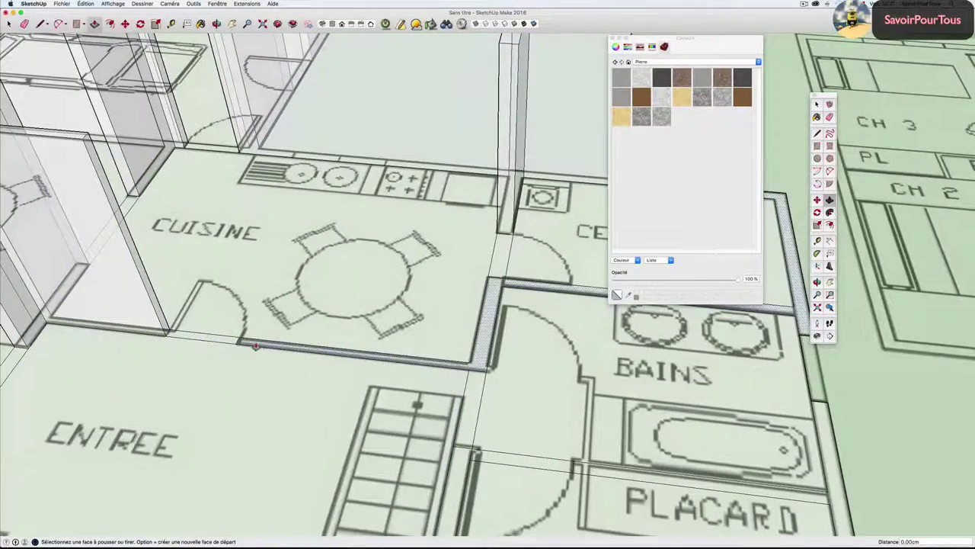
{"action": "scroll", "coordinate": [256, 345], "scroll_direction": "down", "scroll_amount": 1}
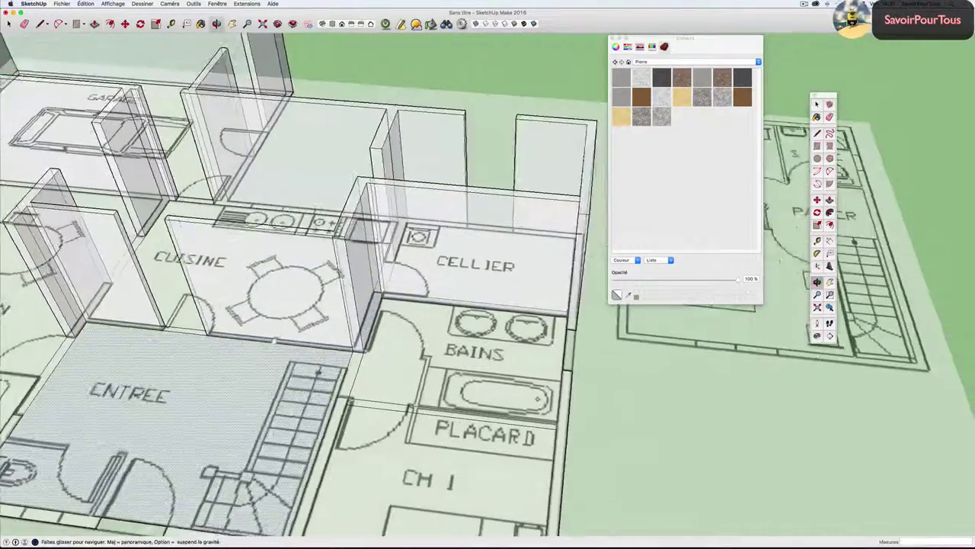
{"action": "middle_click_drag", "start_coordinate": [256, 345], "coordinate": [229, 328]}
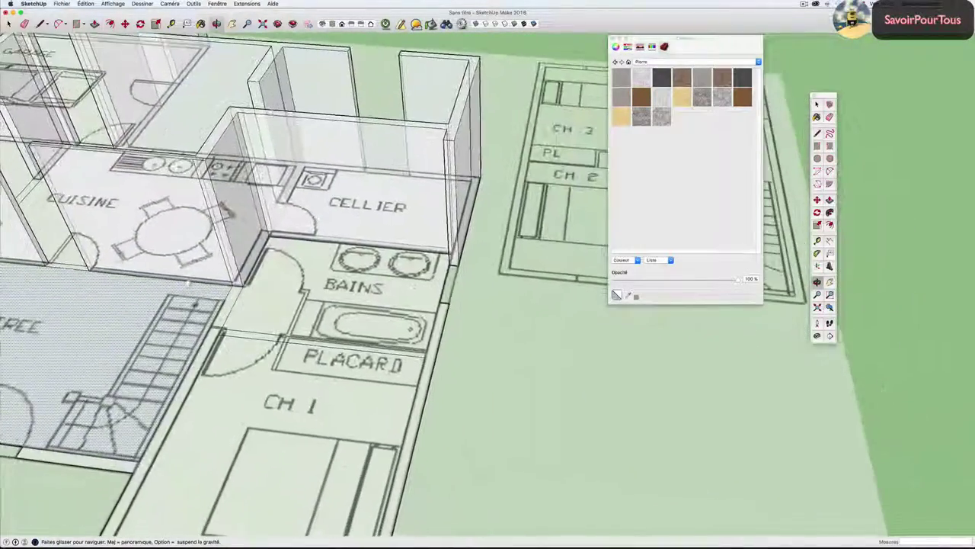
{"action": "scroll", "coordinate": [228, 328], "scroll_direction": "up", "scroll_amount": 2}
{"action": "scroll", "coordinate": [228, 330], "scroll_direction": "down", "scroll_amount": 2}
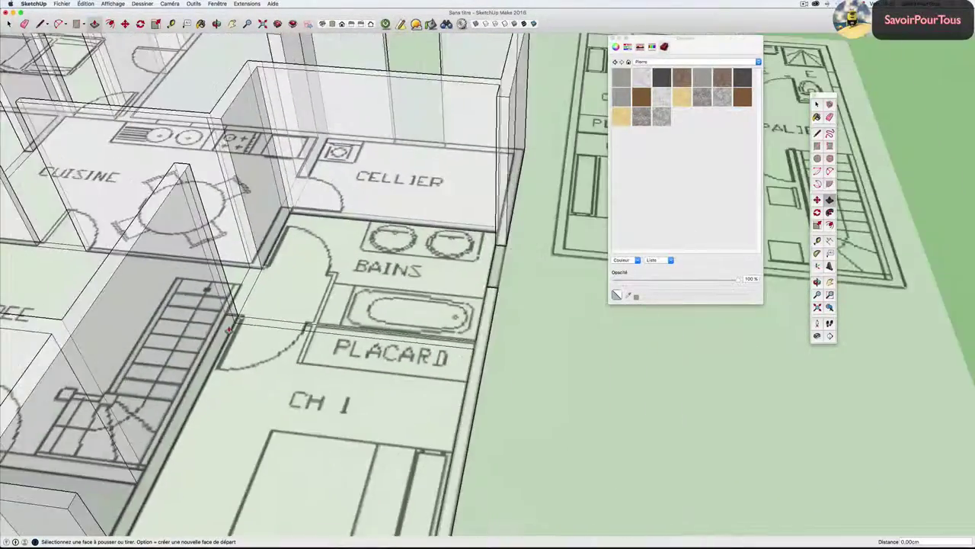
{"action": "scroll", "coordinate": [229, 329], "scroll_direction": "down", "scroll_amount": 2}
{"action": "mouse_move", "coordinate": [336, 370]}
{"action": "middle_mouse_down"}
{"action": "mouse_move", "coordinate": [327, 358]}
{"action": "mouse_move", "coordinate": [320, 365]}
{"action": "mouse_move", "coordinate": [415, 138]}
{"action": "middle_mouse_up"}
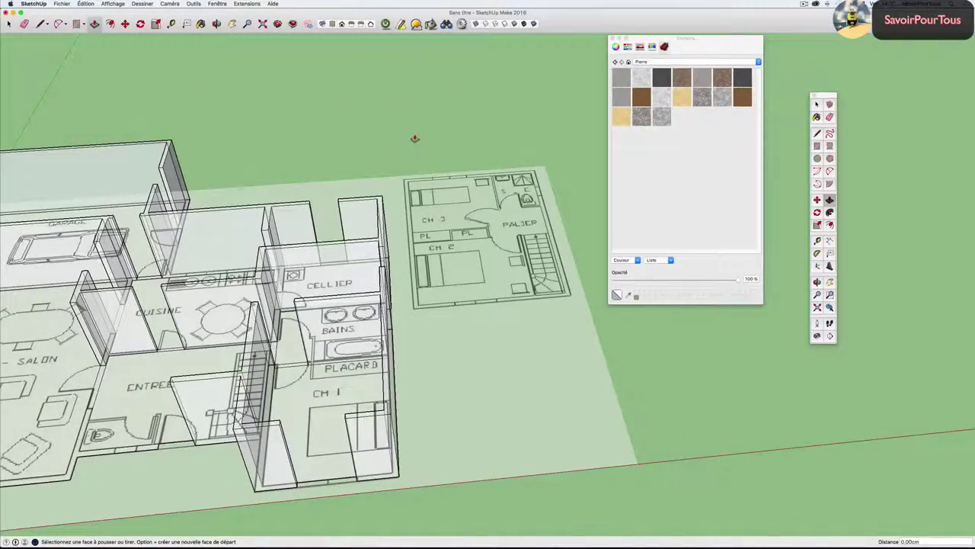
Turn off X-ray so the walls display solid, then look down through the rooms.
{"action": "left_click", "coordinate": [475, 23]}
{"action": "middle_click_drag", "start_coordinate": [343, 229], "coordinate": [316, 364]}
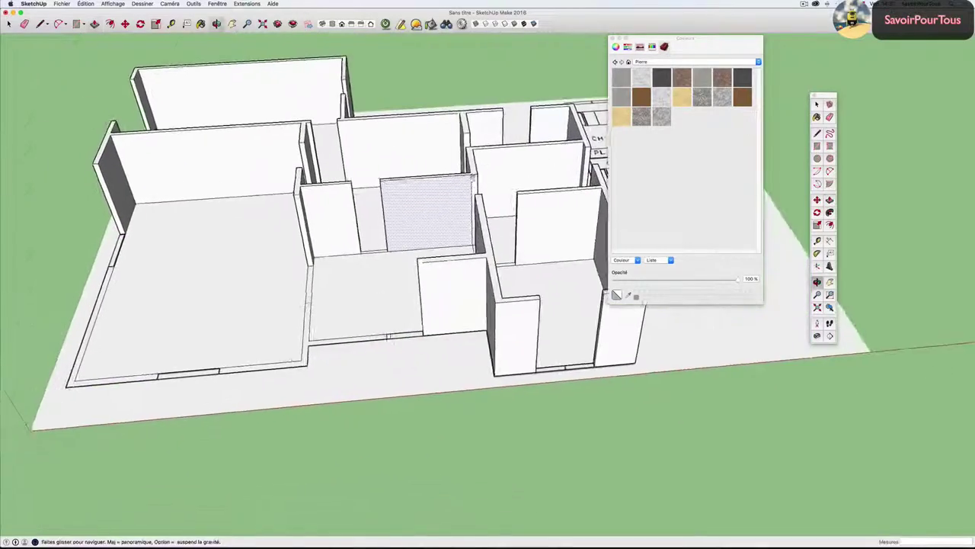
{"action": "scroll", "coordinate": [315, 363], "scroll_direction": "up", "scroll_amount": 5}
{"action": "scroll", "coordinate": [302, 308], "scroll_direction": "down", "scroll_amount": 5}
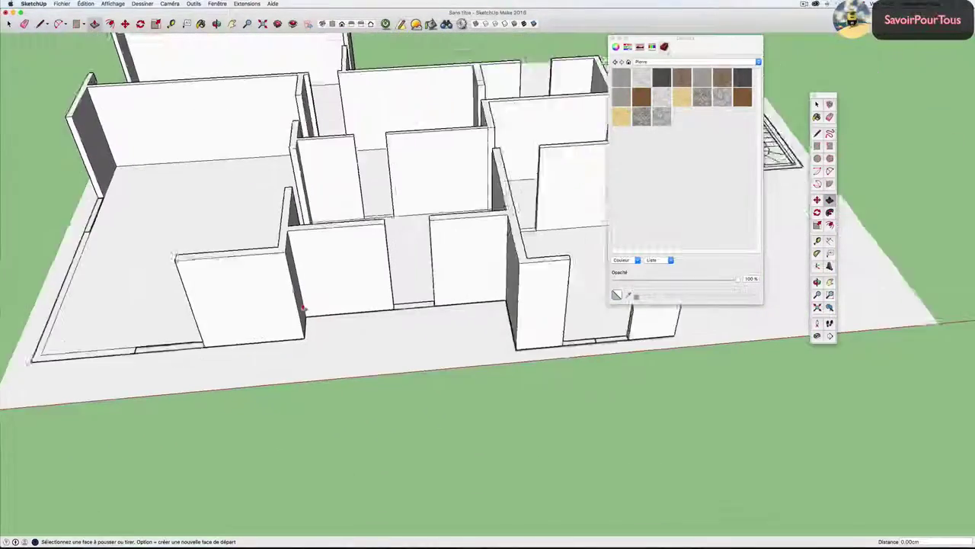
{"action": "scroll", "coordinate": [192, 342], "scroll_direction": "up", "scroll_amount": 1}
{"action": "scroll", "coordinate": [116, 353], "scroll_direction": "up", "scroll_amount": 2}
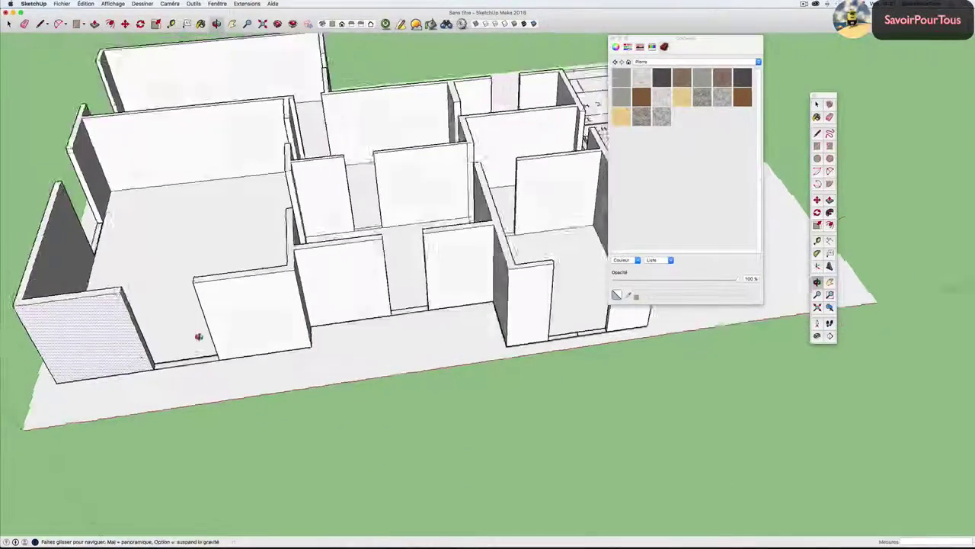
{"action": "mouse_move", "coordinate": [201, 337]}
{"action": "middle_mouse_down"}
{"action": "mouse_move", "coordinate": [353, 310]}
{"action": "mouse_move", "coordinate": [247, 333]}
{"action": "mouse_move", "coordinate": [300, 324]}
{"action": "middle_mouse_up"}
{"action": "mouse_move", "coordinate": [297, 324]}
{"action": "left_mouse_down"}
{"action": "mouse_move", "coordinate": [363, 351]}
{"action": "mouse_move", "coordinate": [464, 342]}
{"action": "mouse_move", "coordinate": [248, 328]}
{"action": "mouse_move", "coordinate": [394, 262]}
{"action": "mouse_move", "coordinate": [562, 252]}
{"action": "mouse_move", "coordinate": [212, 250]}
{"action": "left_mouse_up"}
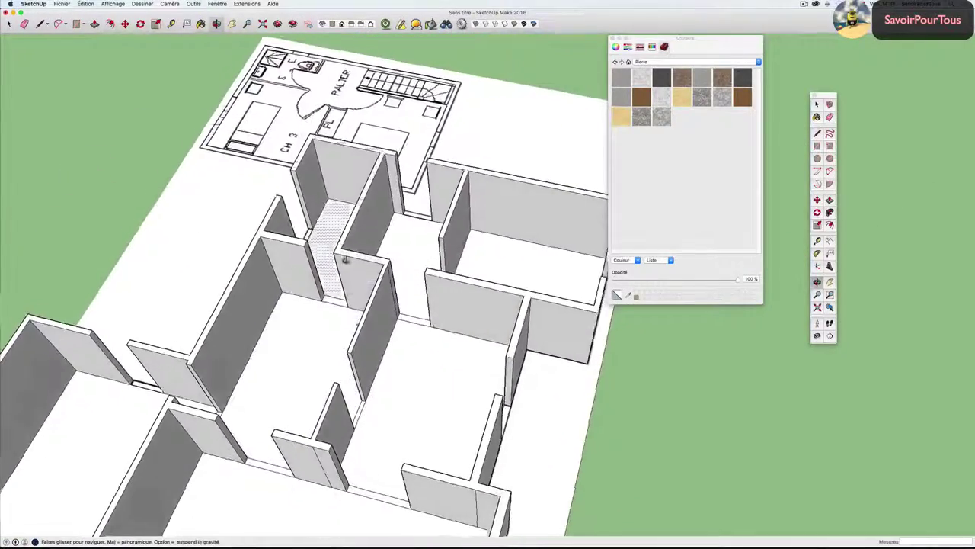
Switch to Push/Pull, then the Eraser, while zooming out to view the whole floor plan.
{"action": "key", "text": "p"}
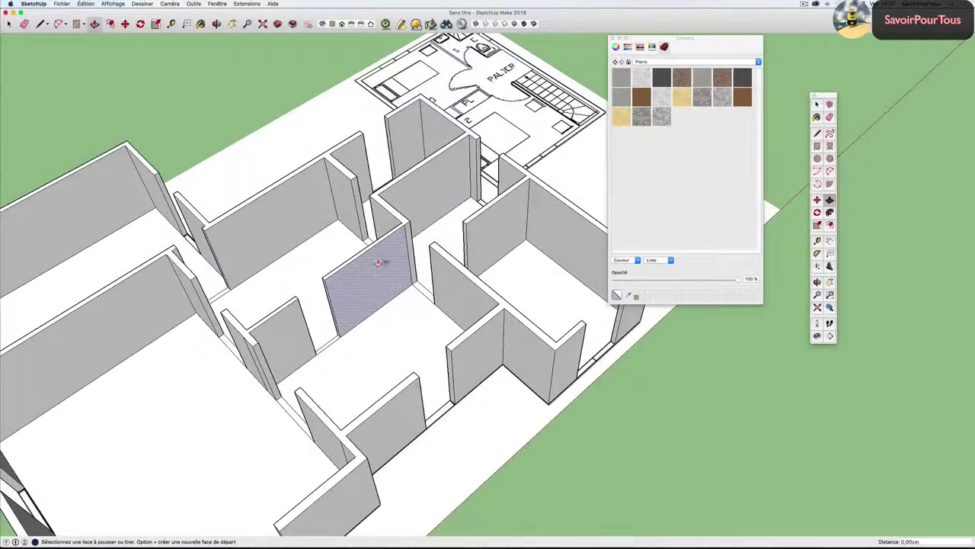
{"action": "scroll", "coordinate": [407, 252], "scroll_direction": "up", "scroll_amount": 5}
{"action": "scroll", "coordinate": [406, 251], "scroll_direction": "up", "scroll_amount": 3}
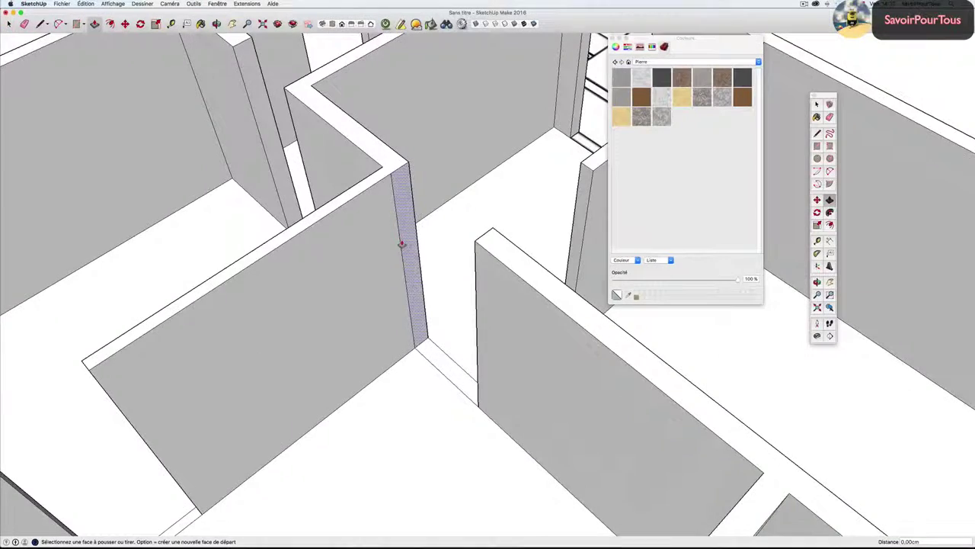
{"action": "scroll", "coordinate": [401, 244], "scroll_direction": "up", "scroll_amount": 2}
{"action": "key", "text": "e"}
{"action": "middle_click_drag", "start_coordinate": [402, 225], "coordinate": [400, 230]}
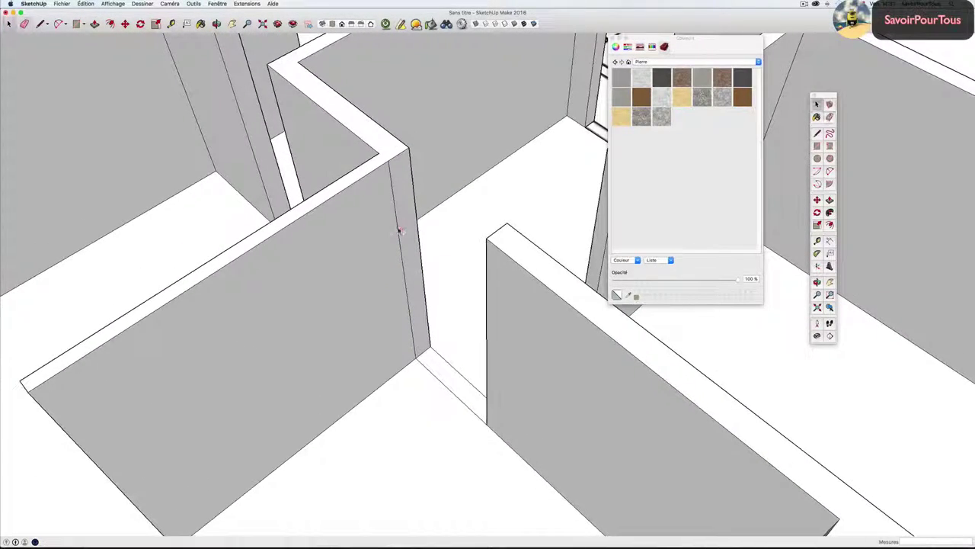
{"action": "scroll", "coordinate": [396, 228], "scroll_direction": "down", "scroll_amount": 3}
{"action": "scroll", "coordinate": [396, 228], "scroll_direction": "down", "scroll_amount": 2}
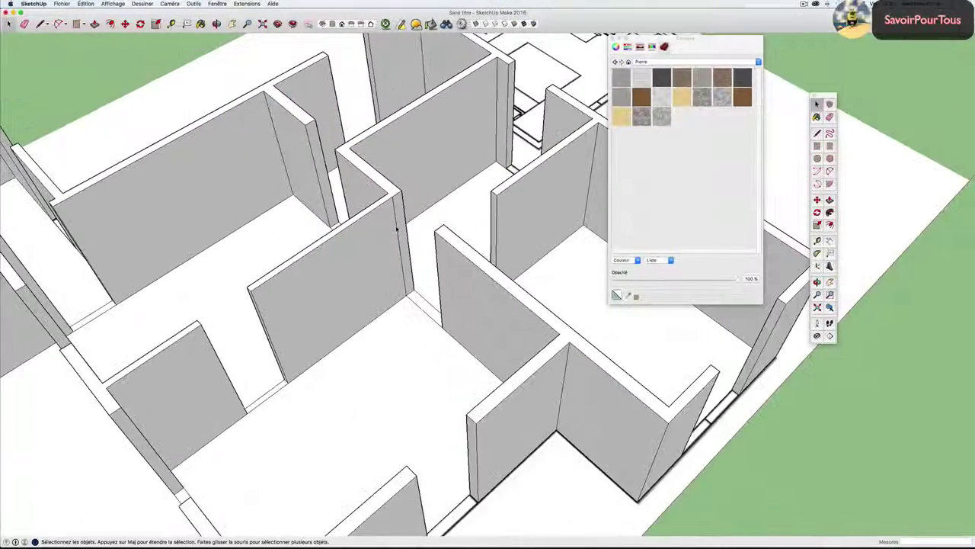
{"action": "scroll", "coordinate": [396, 228], "scroll_direction": "up", "scroll_amount": 2}
{"action": "scroll", "coordinate": [396, 228], "scroll_direction": "up", "scroll_amount": 3}
{"action": "scroll", "coordinate": [397, 228], "scroll_direction": "down", "scroll_amount": 3}
{"action": "scroll", "coordinate": [397, 229], "scroll_direction": "down", "scroll_amount": 3}
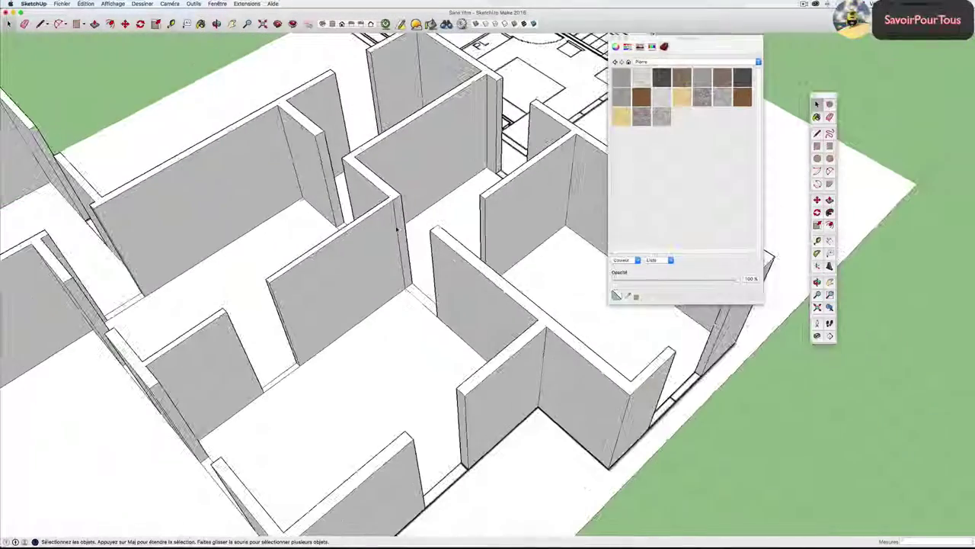
{"action": "mouse_move", "coordinate": [397, 229]}
{"action": "middle_mouse_down"}
{"action": "mouse_move", "coordinate": [254, 233]}
{"action": "mouse_move", "coordinate": [368, 239]}
{"action": "mouse_move", "coordinate": [240, 207]}
{"action": "mouse_move", "coordinate": [392, 222]}
{"action": "middle_mouse_up"}
{"action": "scroll", "coordinate": [255, 233], "scroll_direction": "down", "scroll_amount": 3}
{"action": "scroll", "coordinate": [255, 229], "scroll_direction": "down", "scroll_amount": 3}
{"action": "scroll", "coordinate": [260, 236], "scroll_direction": "down", "scroll_amount": 2}
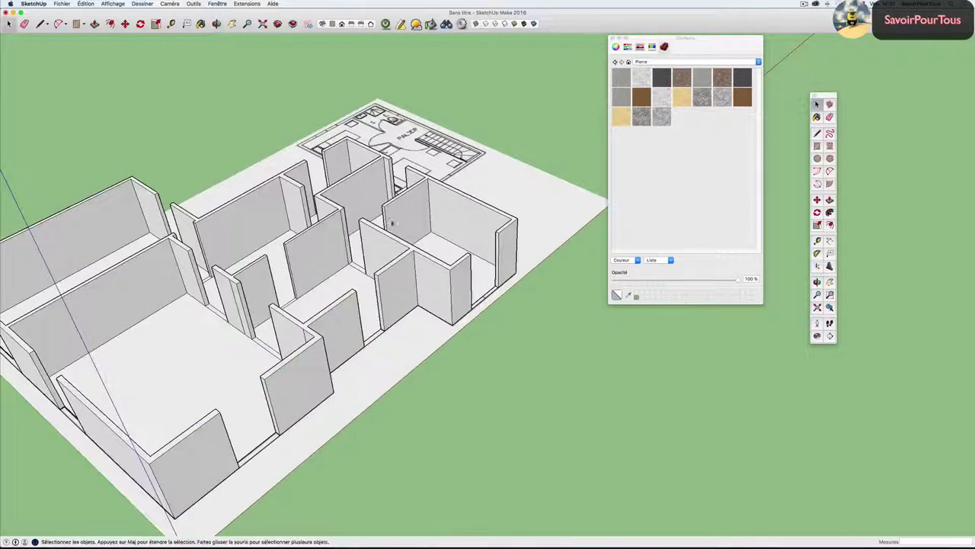
Pan left and orbit to a lower angle to reveal empty ground beside the house.
{"action": "middle_click_drag", "start_coordinate": [483, 278], "coordinate": [370, 276], "text": "shift"}
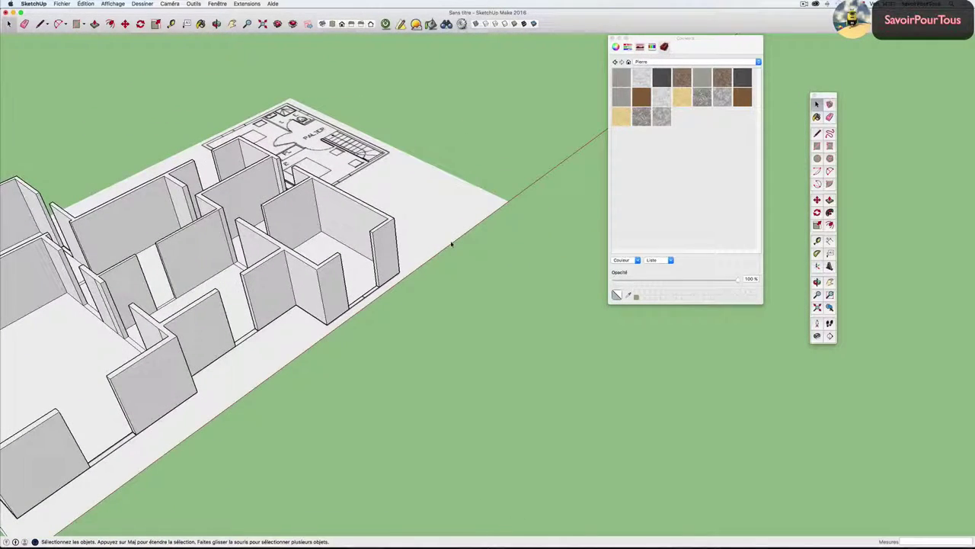
{"action": "middle_click_drag", "start_coordinate": [403, 246], "coordinate": [329, 234]}
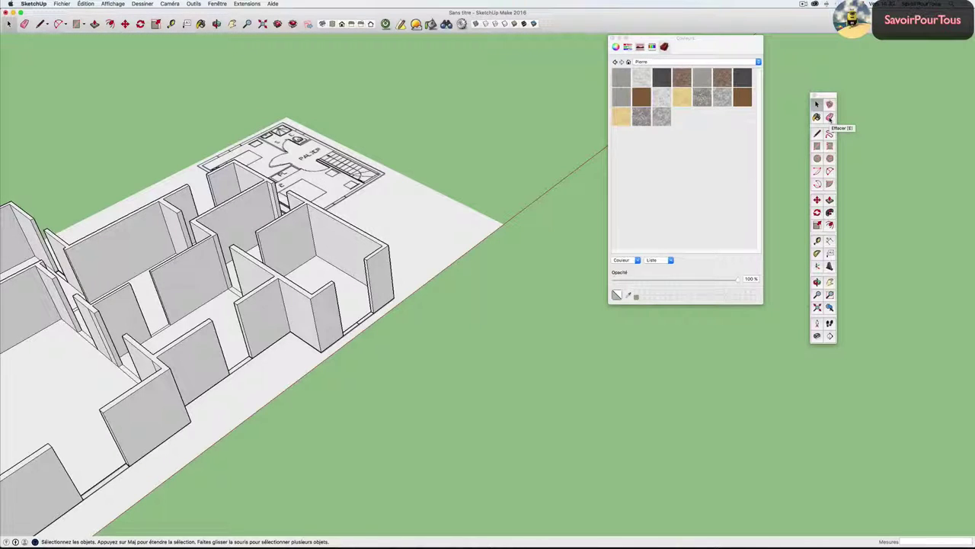
{"action": "mouse_move", "coordinate": [538, 287]}
{"action": "middle_mouse_down"}
{"action": "mouse_move", "coordinate": [434, 298]}
{"action": "mouse_move", "coordinate": [483, 290]}
{"action": "mouse_move", "coordinate": [464, 285]}
{"action": "mouse_move", "coordinate": [462, 294]}
{"action": "mouse_move", "coordinate": [486, 306]}
{"action": "mouse_move", "coordinate": [551, 274]}
{"action": "mouse_move", "coordinate": [429, 290]}
{"action": "middle_mouse_up"}
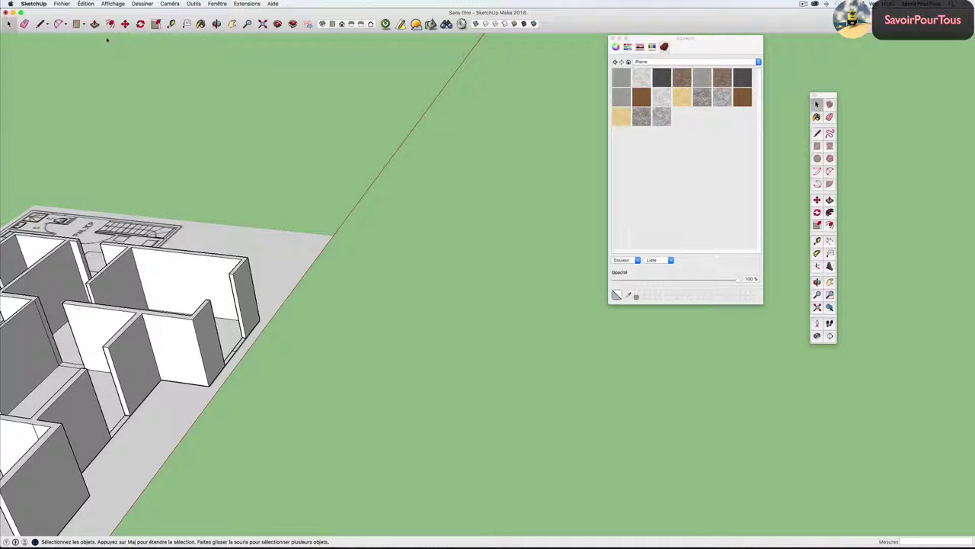
Draw a rectangle on the empty ground and push it up about 232 cm into a box.
{"action": "key", "text": "r"}
{"action": "left_click", "coordinate": [384, 333]}
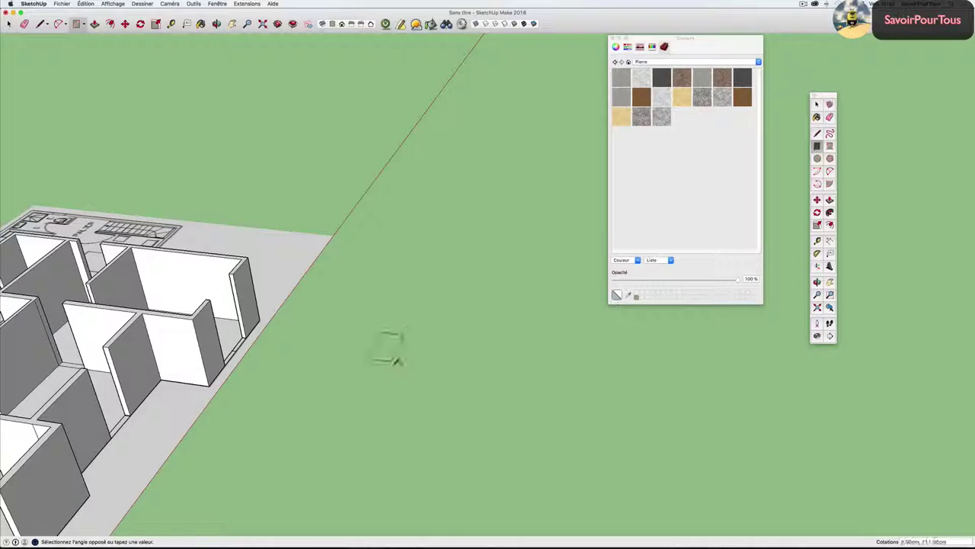
{"action": "left_click", "coordinate": [462, 383]}
{"action": "key", "text": "p"}
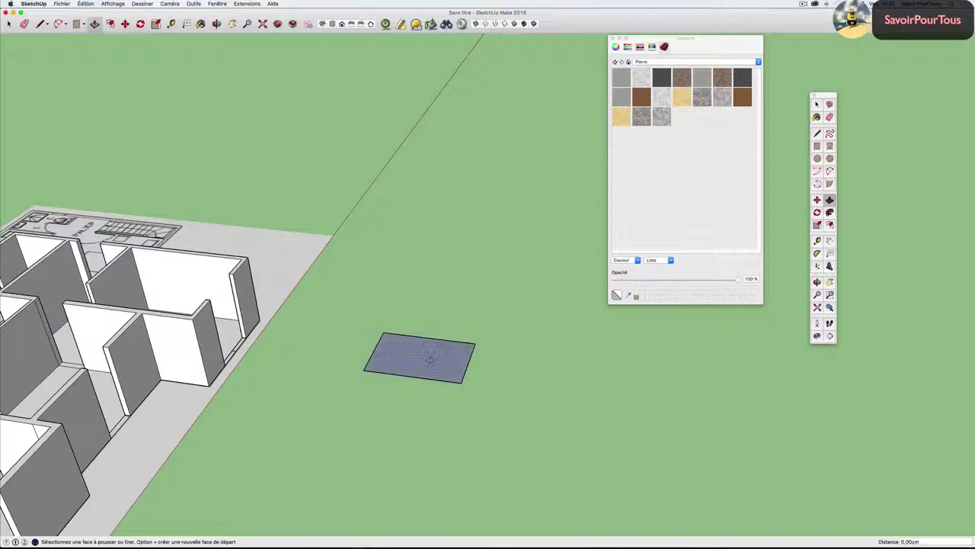
{"action": "left_click", "coordinate": [420, 358]}
{"action": "left_click", "coordinate": [425, 287]}
{"action": "mouse_move", "coordinate": [425, 286]}
{"action": "left_mouse_down"}
{"action": "mouse_move", "coordinate": [336, 245]}
{"action": "mouse_move", "coordinate": [325, 281]}
{"action": "left_mouse_up"}
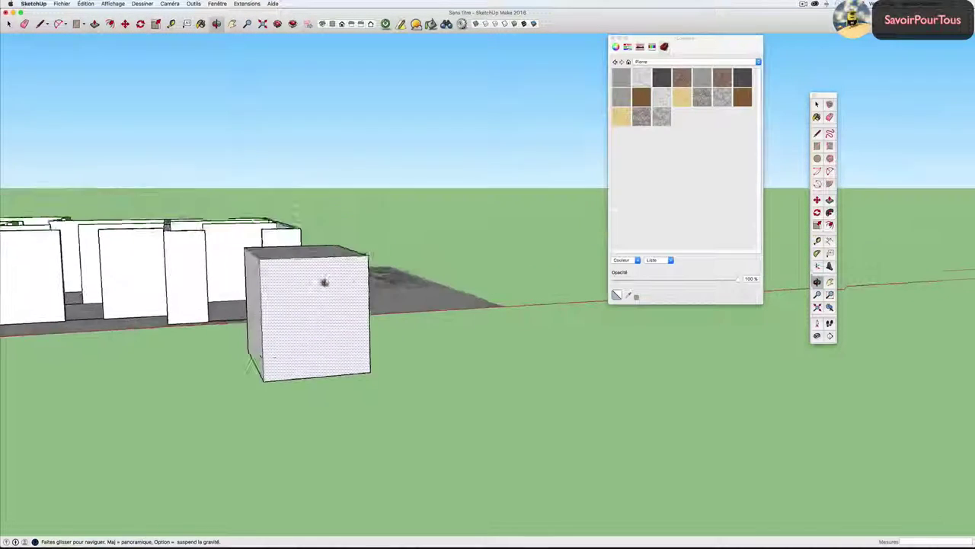
Chain arcs across the box's front face from its left edge to the top edge, forming an S-curve.
{"action": "key", "text": "a"}
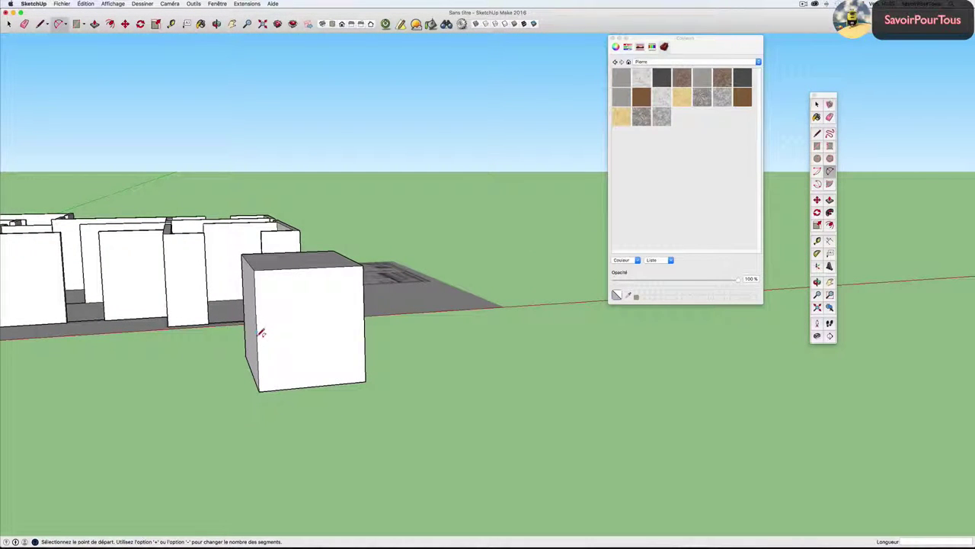
{"action": "left_click", "coordinate": [257, 331]}
{"action": "left_click", "coordinate": [271, 314]}
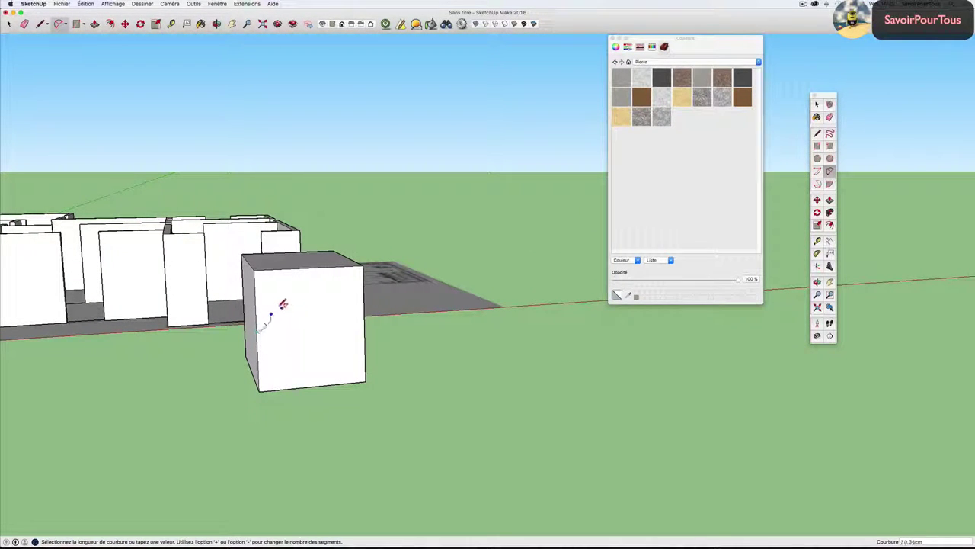
{"action": "scroll", "coordinate": [276, 303], "scroll_direction": "up", "scroll_amount": 3}
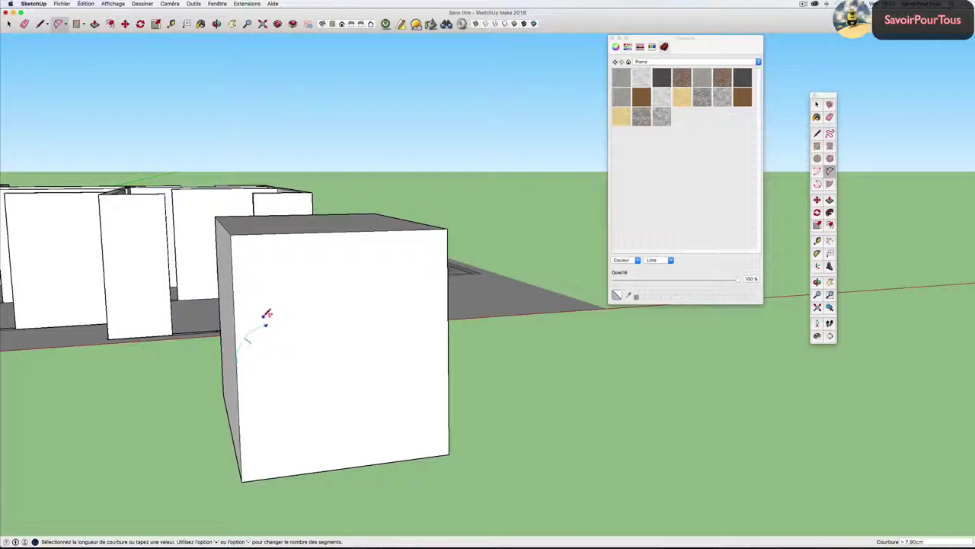
{"action": "left_click", "coordinate": [266, 314]}
{"action": "left_click", "coordinate": [267, 325]}
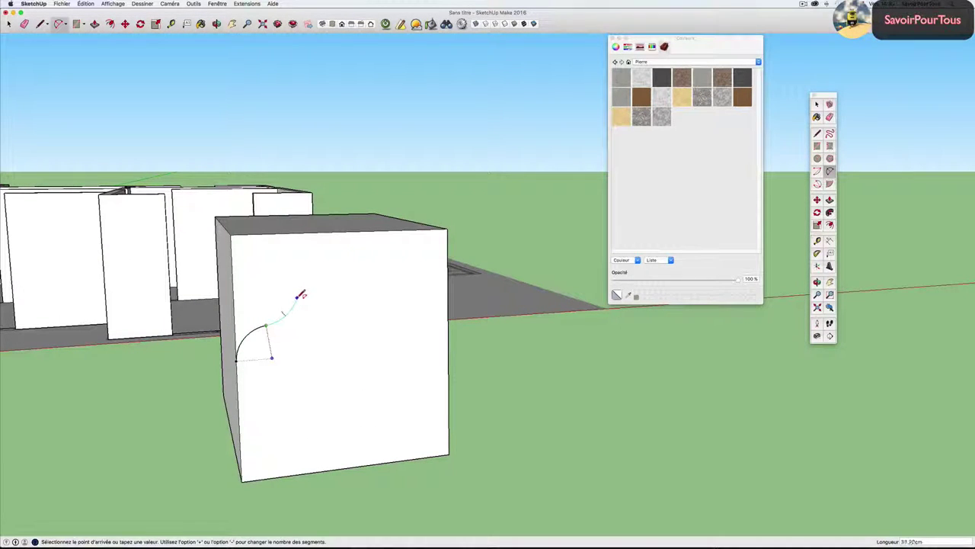
{"action": "left_click", "coordinate": [301, 295]}
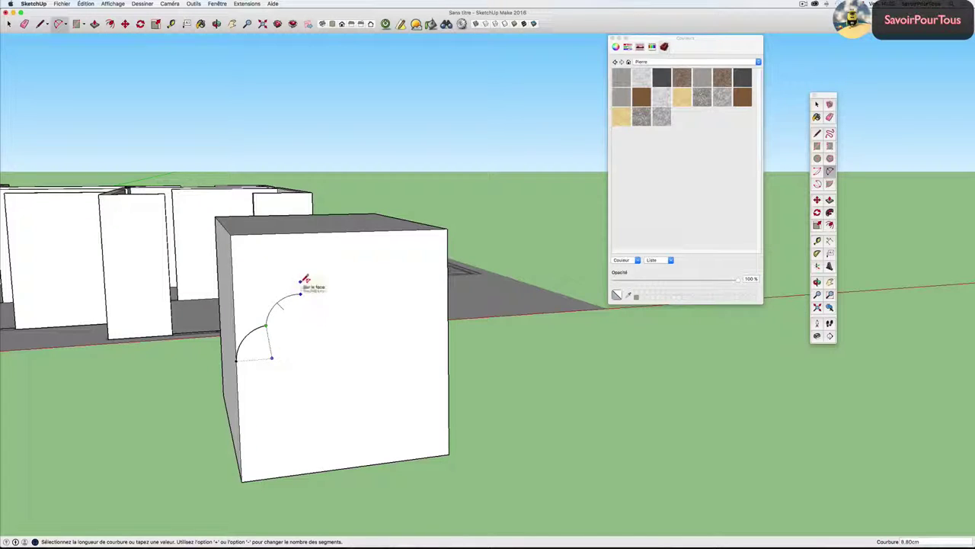
{"action": "left_click", "coordinate": [317, 292]}
{"action": "left_click", "coordinate": [301, 295]}
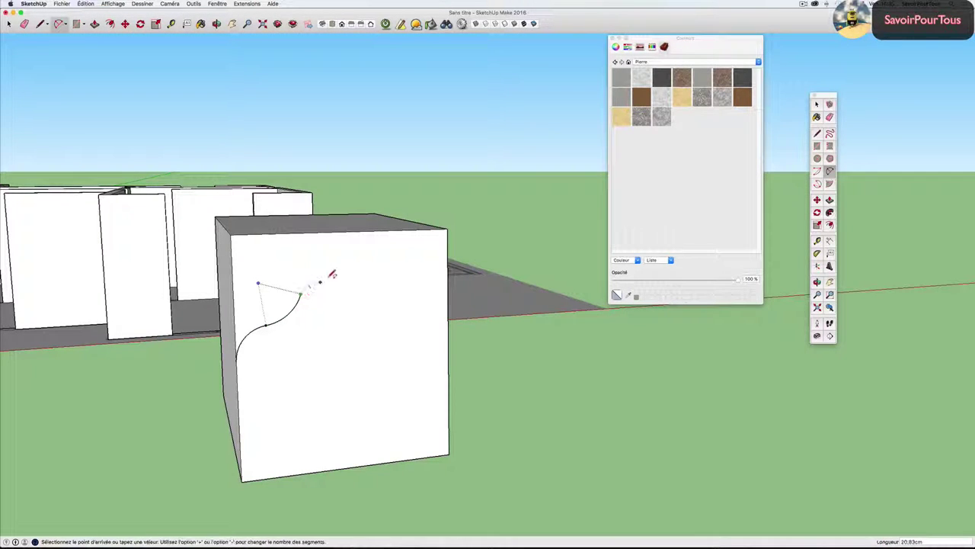
{"action": "left_click", "coordinate": [367, 256]}
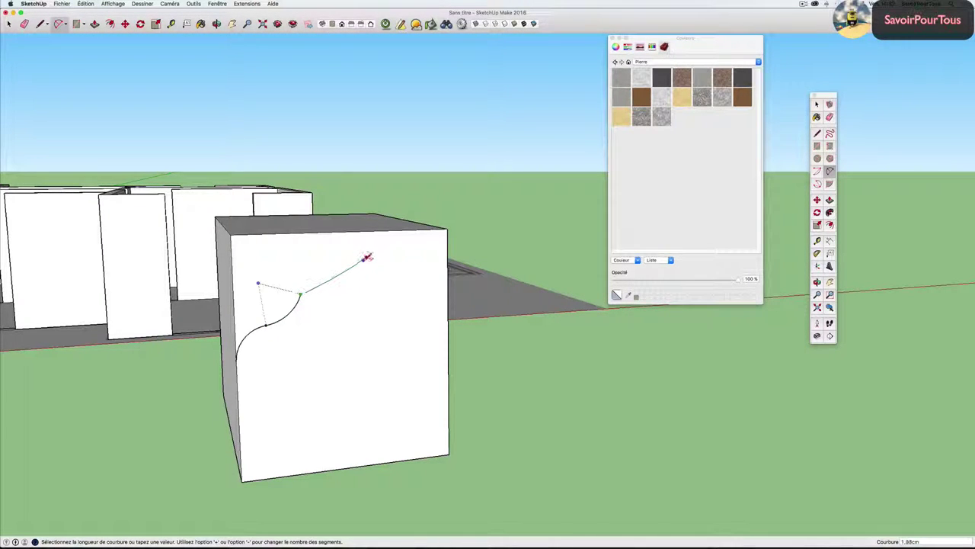
{"action": "left_click", "coordinate": [352, 251]}
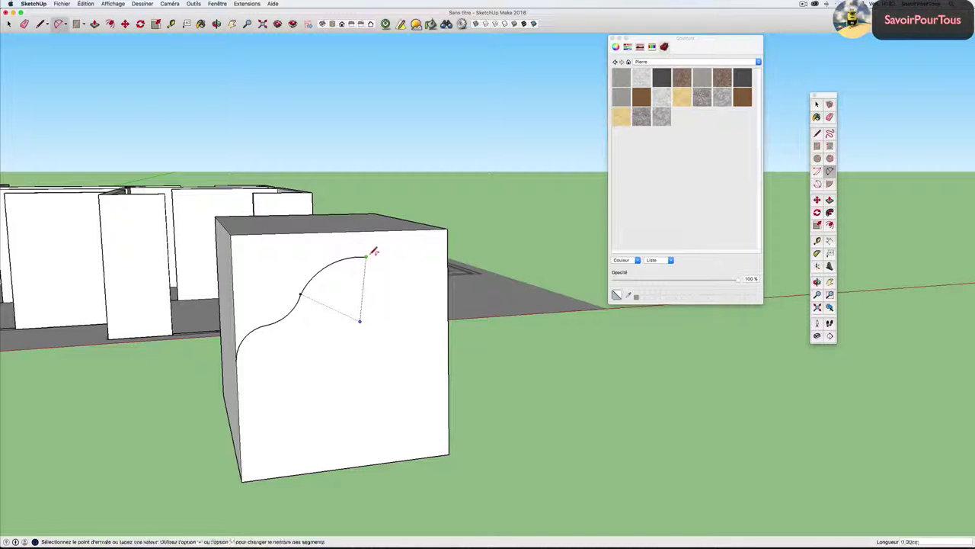
{"action": "left_click", "coordinate": [393, 228]}
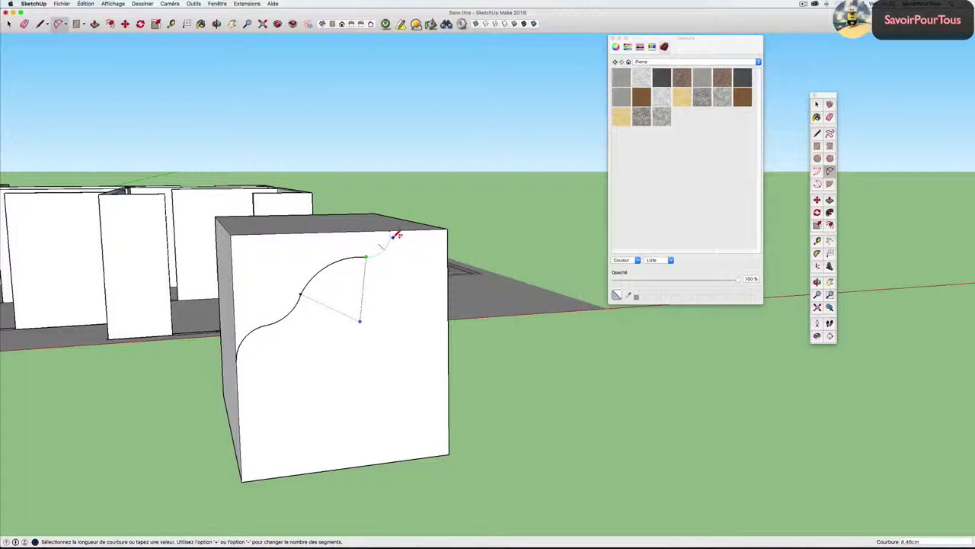
{"action": "left_click", "coordinate": [395, 235]}
Push/Pull the S-curve profile region through the full depth of the box.
{"action": "middle_click_drag", "start_coordinate": [311, 261], "coordinate": [414, 300]}
{"action": "key", "text": "p"}
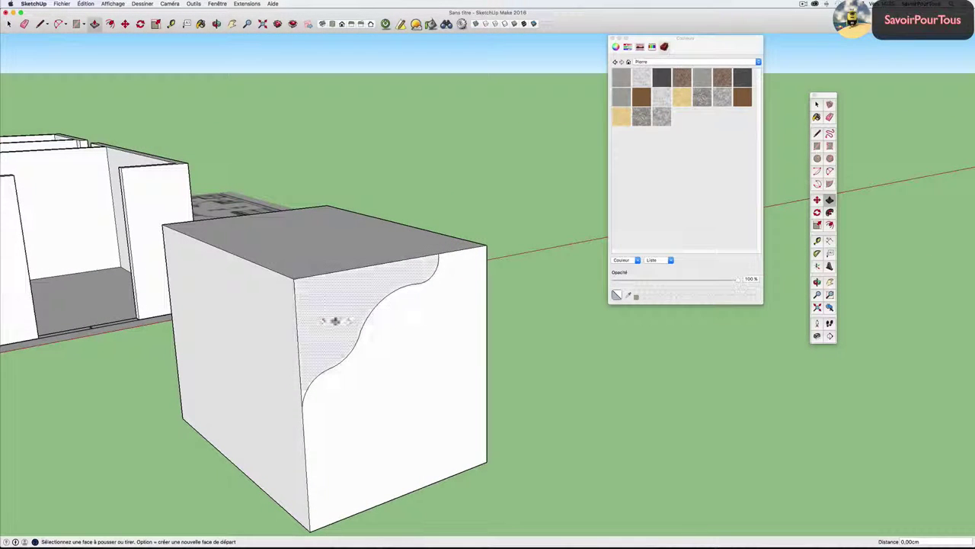
{"action": "left_click", "coordinate": [335, 321]}
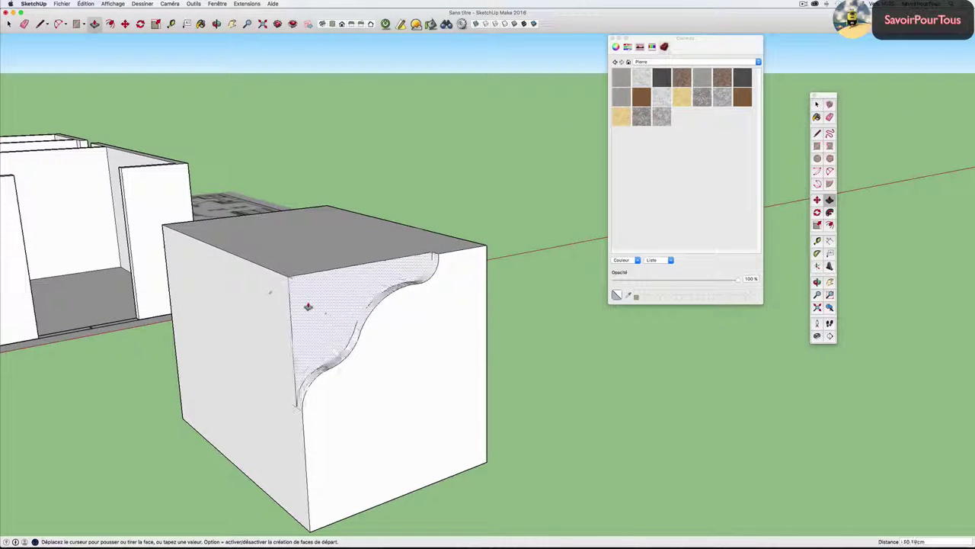
{"action": "left_click", "coordinate": [181, 244]}
{"action": "mouse_move", "coordinate": [181, 244]}
{"action": "middle_mouse_down"}
{"action": "mouse_move", "coordinate": [457, 315]}
{"action": "mouse_move", "coordinate": [126, 279]}
{"action": "mouse_move", "coordinate": [317, 299]}
{"action": "mouse_move", "coordinate": [264, 294]}
{"action": "mouse_move", "coordinate": [303, 287]}
{"action": "middle_mouse_up"}
Soften the middle edge between the two curves with the Eraser.
{"action": "key", "text": "e"}
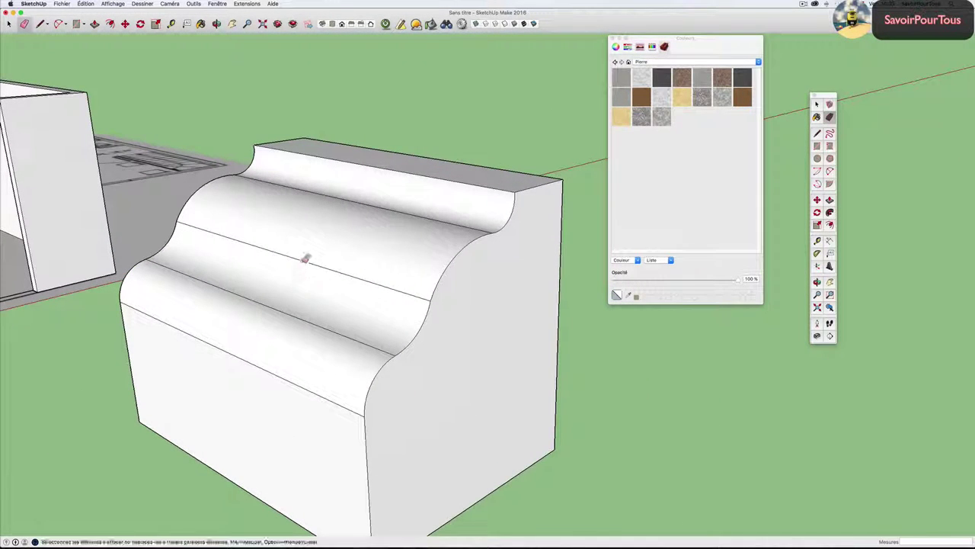
{"action": "left_click", "coordinate": [305, 258]}
{"action": "mouse_move", "coordinate": [304, 257]}
{"action": "middle_mouse_down"}
{"action": "mouse_move", "coordinate": [210, 268]}
{"action": "mouse_move", "coordinate": [331, 283]}
{"action": "middle_mouse_up"}
{"action": "scroll", "coordinate": [298, 279], "scroll_direction": "up", "scroll_amount": 3}
{"action": "scroll", "coordinate": [311, 262], "scroll_direction": "down", "scroll_amount": 3}
{"action": "left_click", "coordinate": [305, 279]}
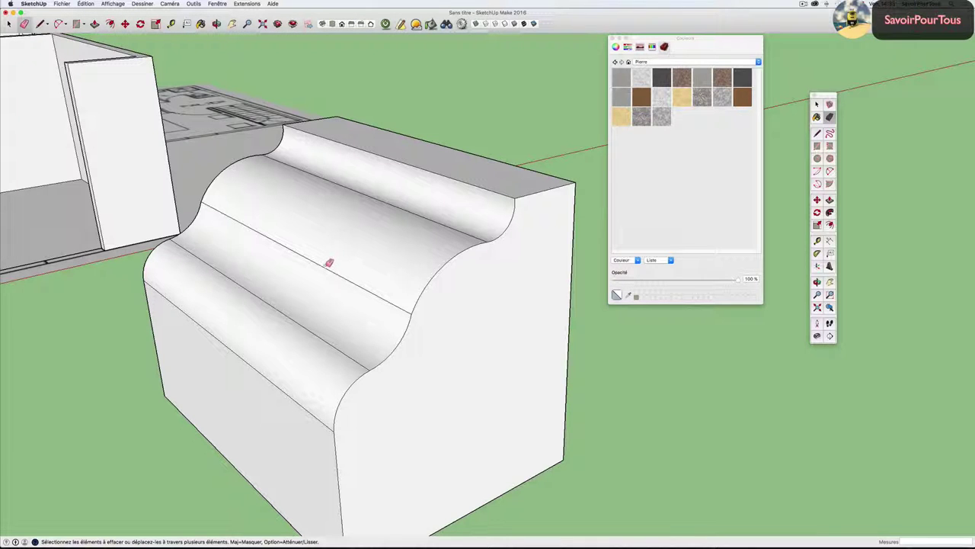
Soften another edge on the curved surface of the moulded block.
{"action": "left_click", "coordinate": [328, 263], "text": "alt"}
{"action": "mouse_move", "coordinate": [337, 261]}
{"action": "middle_mouse_down"}
{"action": "mouse_move", "coordinate": [277, 247]}
{"action": "mouse_move", "coordinate": [338, 257]}
{"action": "middle_mouse_up"}
{"action": "scroll", "coordinate": [336, 258], "scroll_direction": "up", "scroll_amount": 2}
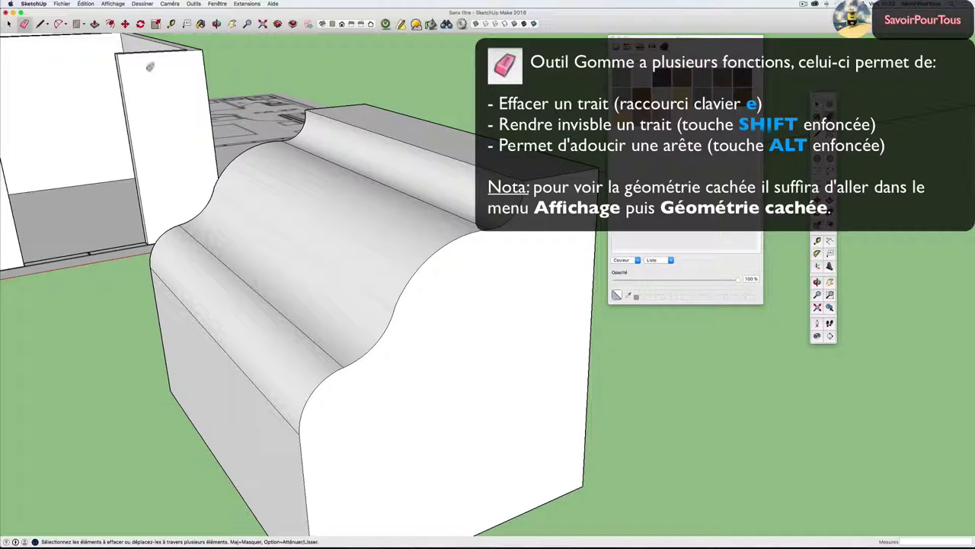
Enable Arêtes arrière so back edges show dashed, and turn on X-ray.
{"action": "left_click", "coordinate": [114, 5]}
{"action": "mouse_move", "coordinate": [125, 91]}
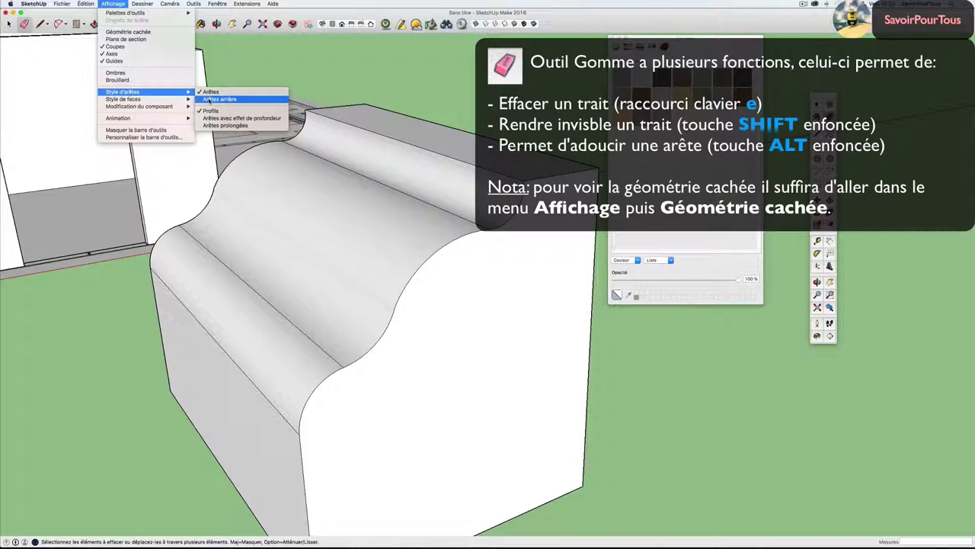
{"action": "left_click", "coordinate": [221, 100]}
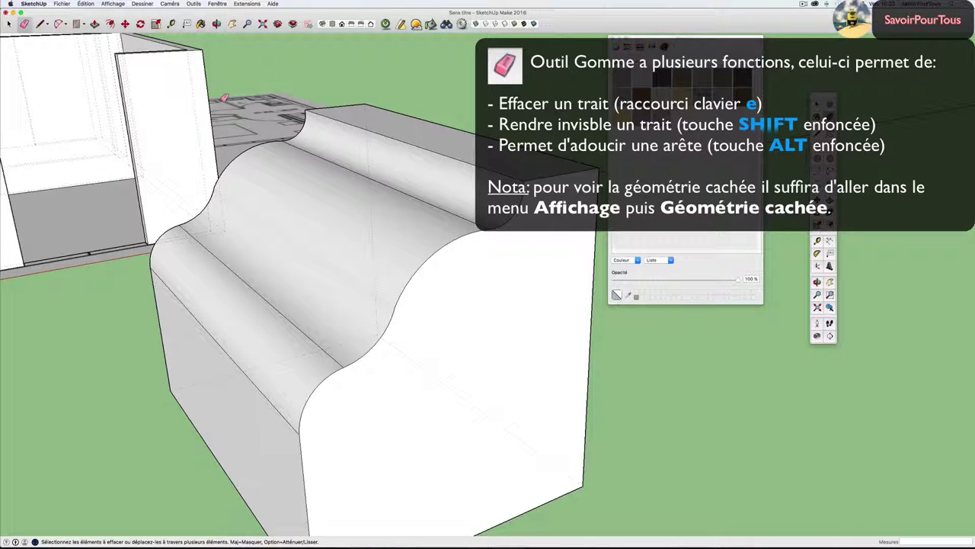
{"action": "left_click", "coordinate": [119, 6]}
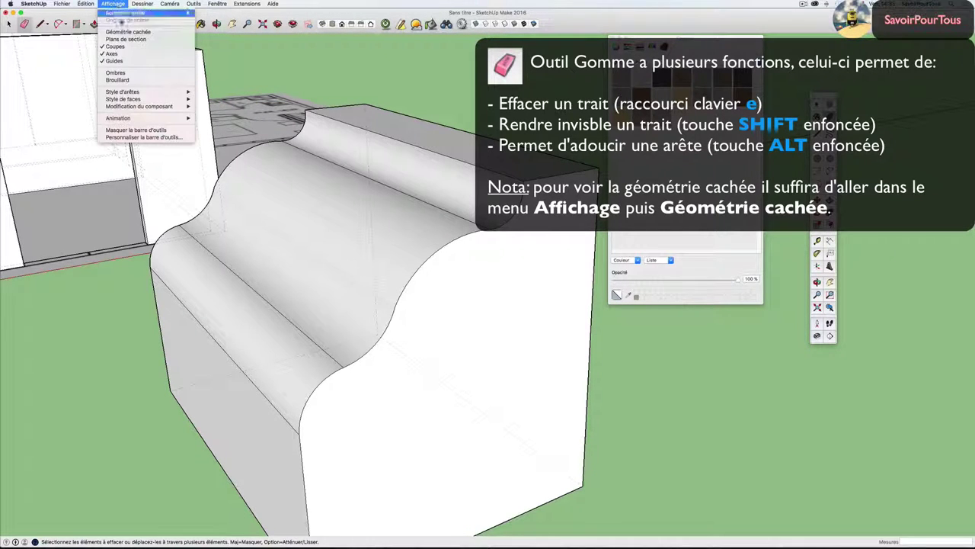
{"action": "mouse_move", "coordinate": [122, 91]}
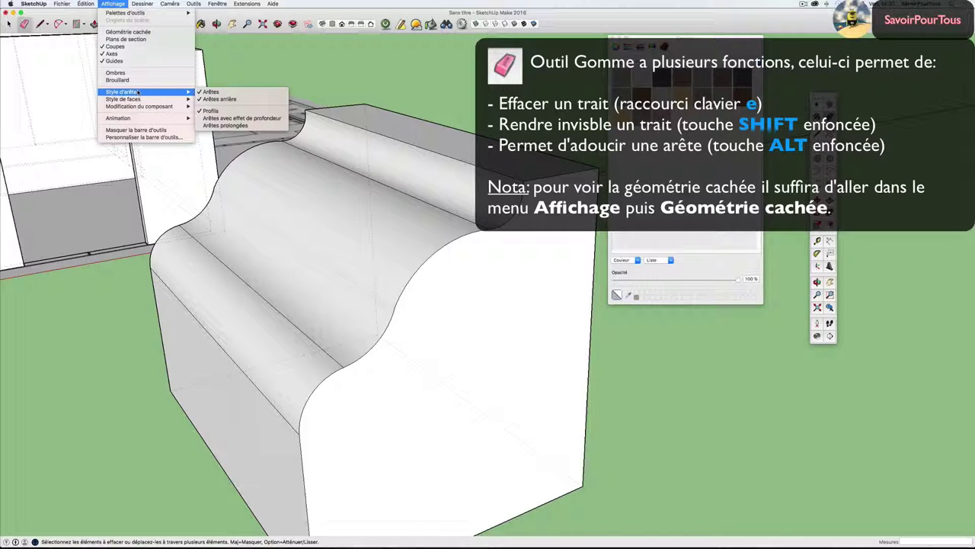
{"action": "left_click", "coordinate": [563, 18]}
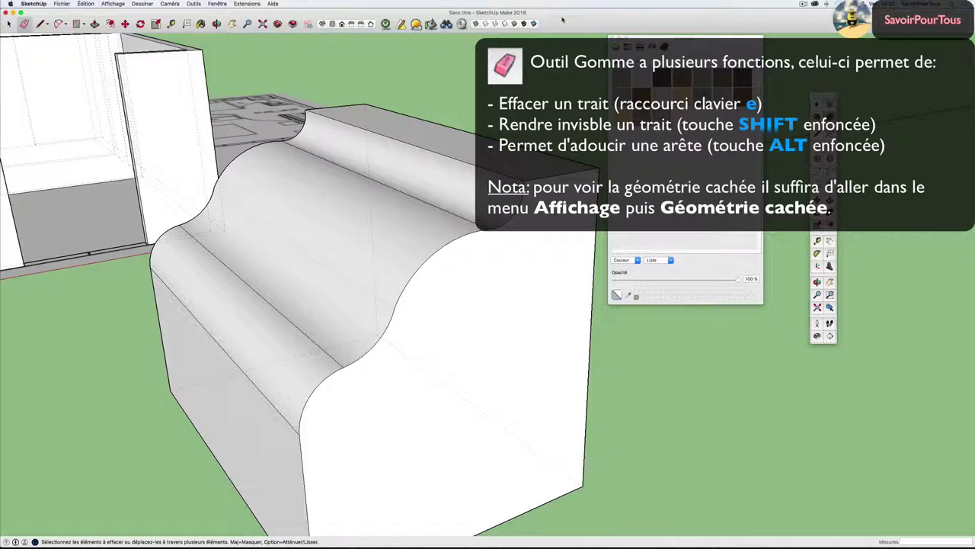
{"action": "left_click", "coordinate": [477, 22]}
Turn on Géométrie cachée and orbit around the curved surface to inspect its hidden edges.
{"action": "middle_click_drag", "start_coordinate": [440, 176], "coordinate": [381, 100]}
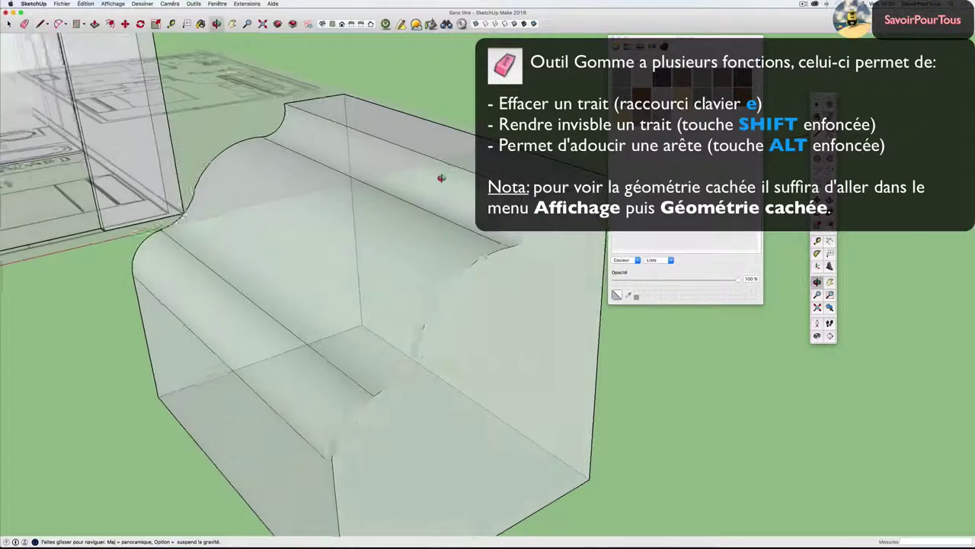
{"action": "left_click", "coordinate": [153, 4]}
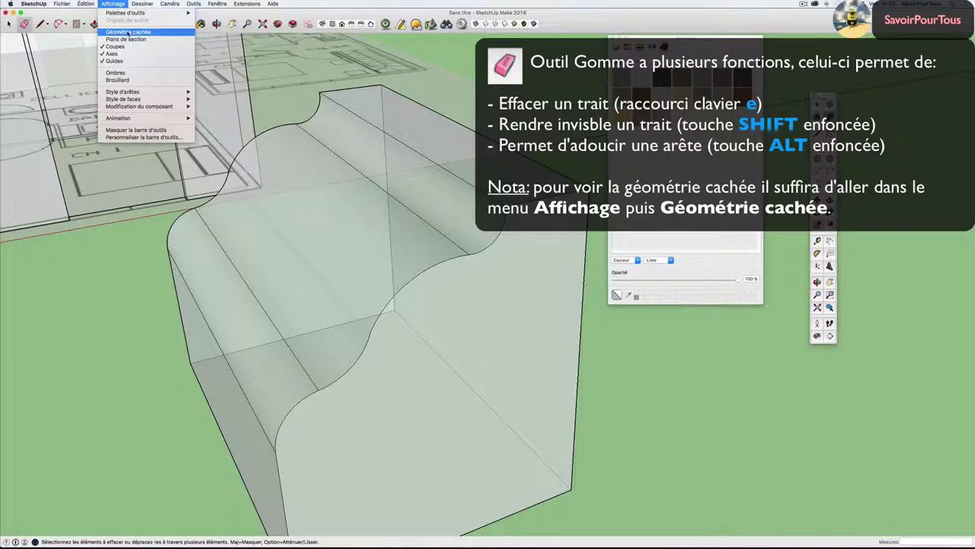
{"action": "left_click", "coordinate": [128, 33]}
{"action": "mouse_move", "coordinate": [343, 267]}
{"action": "middle_mouse_down"}
{"action": "mouse_move", "coordinate": [457, 229]}
{"action": "mouse_move", "coordinate": [391, 219]}
{"action": "mouse_move", "coordinate": [451, 200]}
{"action": "mouse_move", "coordinate": [350, 344]}
{"action": "middle_mouse_up"}
{"action": "scroll", "coordinate": [470, 226], "scroll_direction": "up", "scroll_amount": 3}
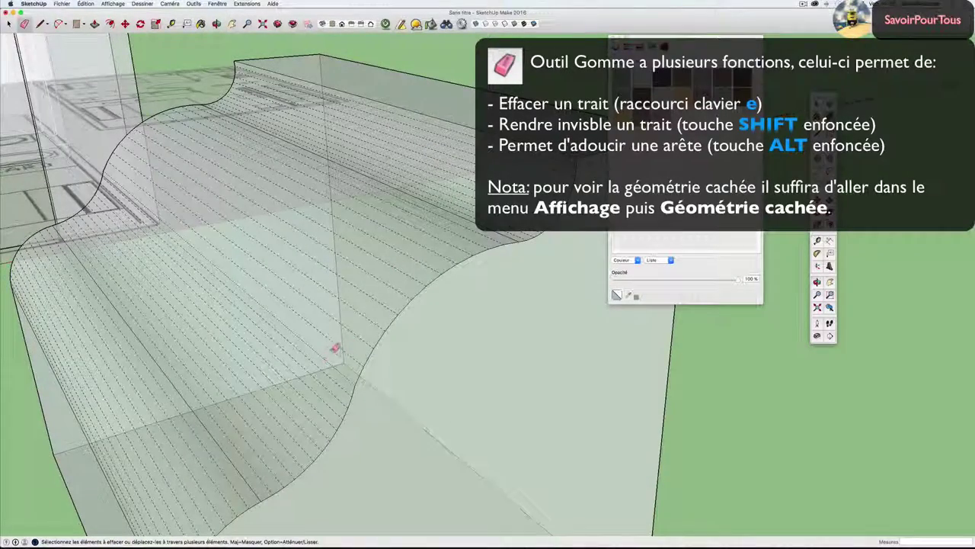
{"action": "scroll", "coordinate": [343, 339], "scroll_direction": "up", "scroll_amount": 2}
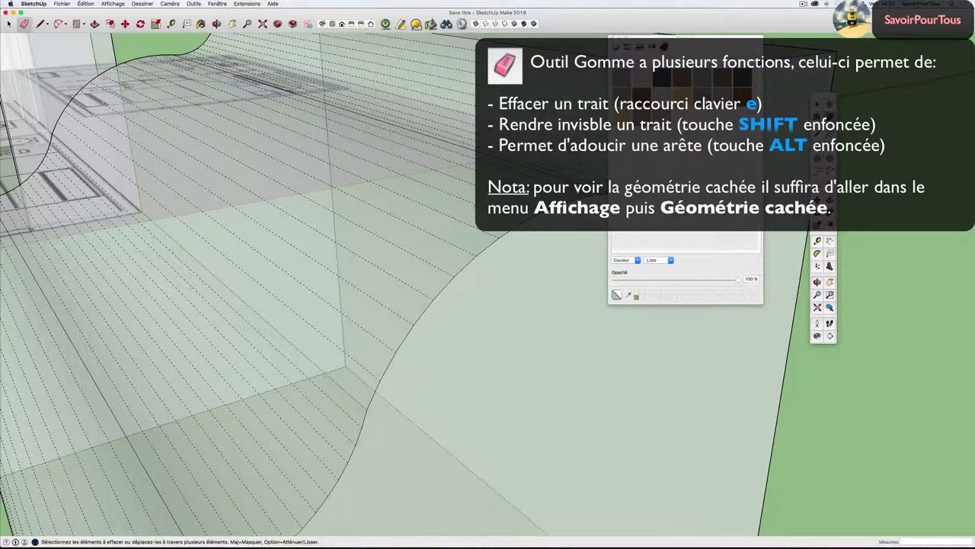
{"action": "mouse_move", "coordinate": [323, 371]}
{"action": "middle_mouse_down"}
{"action": "mouse_move", "coordinate": [283, 318]}
{"action": "mouse_move", "coordinate": [333, 350]}
{"action": "mouse_move", "coordinate": [323, 348]}
{"action": "middle_mouse_up"}
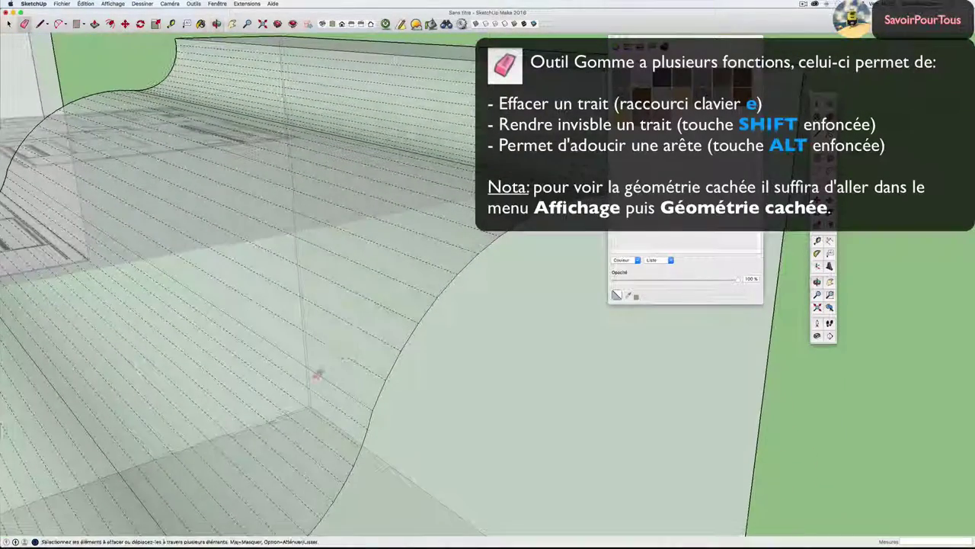
{"action": "scroll", "coordinate": [322, 371], "scroll_direction": "down", "scroll_amount": 2}
{"action": "scroll", "coordinate": [323, 370], "scroll_direction": "down", "scroll_amount": 2}
{"action": "scroll", "coordinate": [442, 241], "scroll_direction": "up", "scroll_amount": 2}
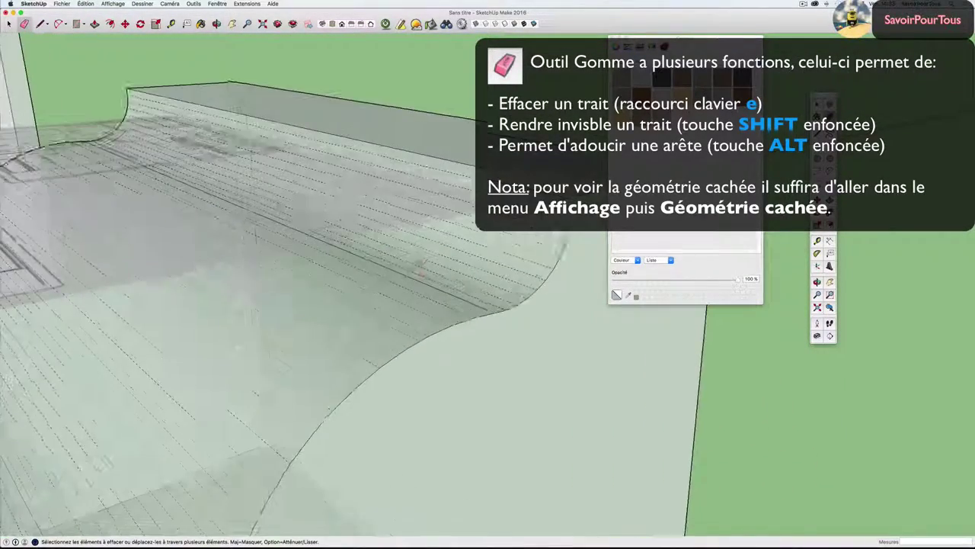
{"action": "scroll", "coordinate": [411, 278], "scroll_direction": "up", "scroll_amount": 2}
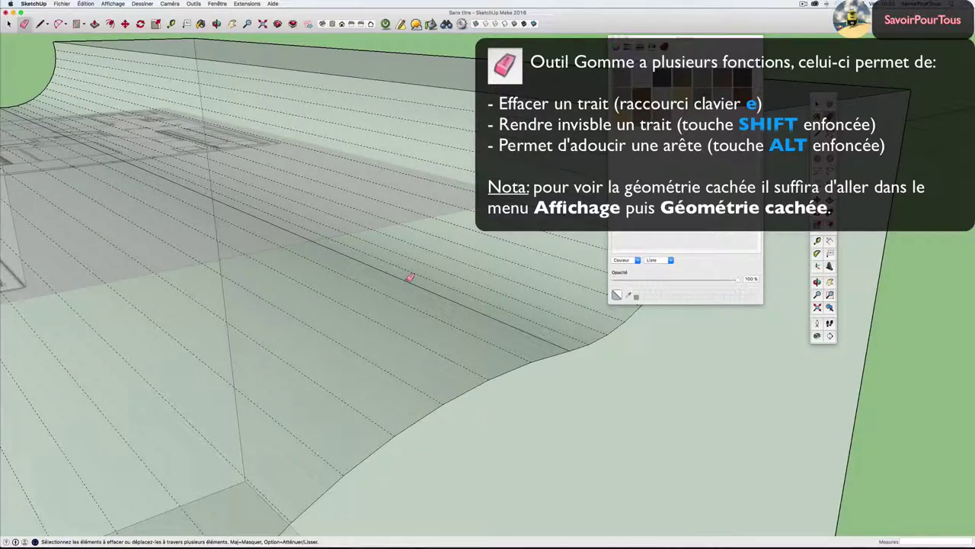
{"action": "middle_click_drag", "start_coordinate": [409, 278], "coordinate": [384, 290]}
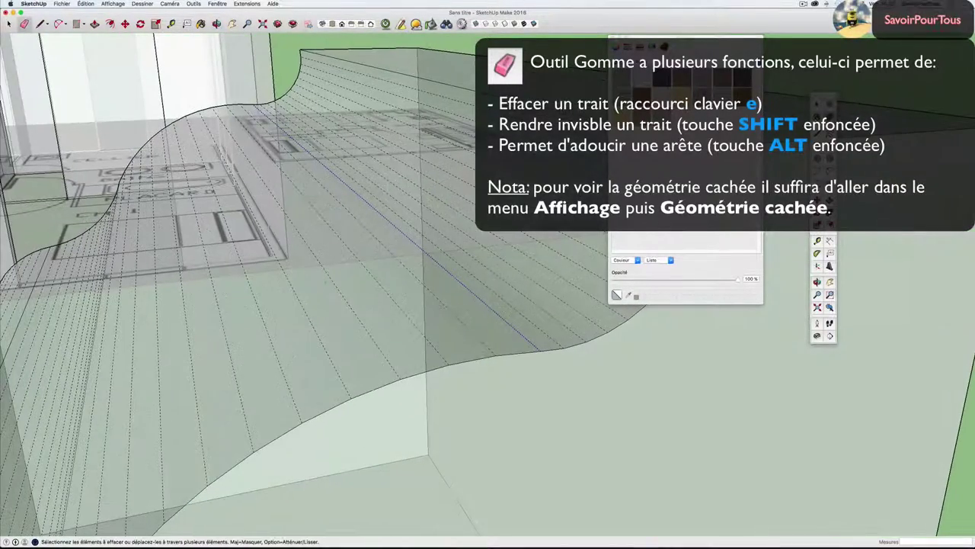
{"action": "scroll", "coordinate": [480, 297], "scroll_direction": "down", "scroll_amount": 2}
{"action": "scroll", "coordinate": [465, 282], "scroll_direction": "down", "scroll_amount": 2}
{"action": "scroll", "coordinate": [449, 268], "scroll_direction": "down", "scroll_amount": 1}
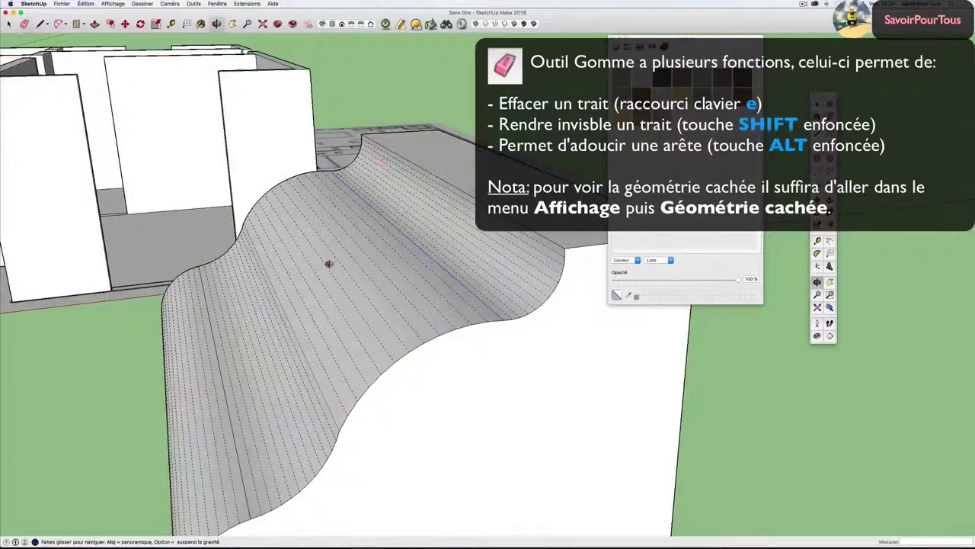
{"action": "mouse_move", "coordinate": [328, 264]}
{"action": "middle_mouse_down"}
{"action": "mouse_move", "coordinate": [458, 276]}
{"action": "mouse_move", "coordinate": [349, 283]}
{"action": "mouse_move", "coordinate": [414, 409]}
{"action": "mouse_move", "coordinate": [337, 370]}
{"action": "mouse_move", "coordinate": [463, 386]}
{"action": "mouse_move", "coordinate": [412, 464]}
{"action": "mouse_move", "coordinate": [464, 444]}
{"action": "mouse_move", "coordinate": [346, 381]}
{"action": "mouse_move", "coordinate": [383, 394]}
{"action": "mouse_move", "coordinate": [409, 372]}
{"action": "middle_mouse_up"}
Soften the edge between the box's flat top and the curve with the Eraser.
{"action": "key", "text": "e"}
{"action": "scroll", "coordinate": [411, 372], "scroll_direction": "up", "scroll_amount": 3}
{"action": "scroll", "coordinate": [381, 370], "scroll_direction": "up", "scroll_amount": 3}
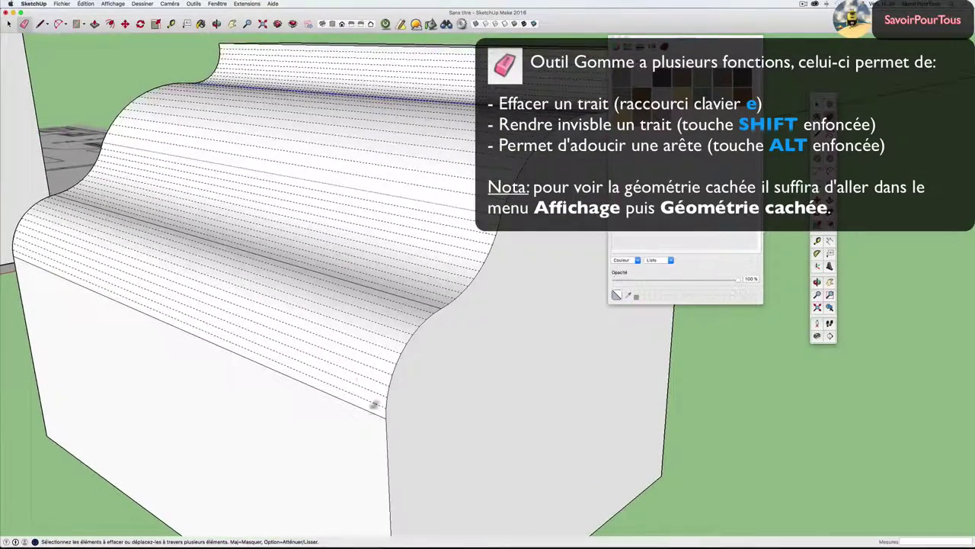
{"action": "scroll", "coordinate": [350, 393], "scroll_direction": "down", "scroll_amount": 1}
{"action": "mouse_move", "coordinate": [392, 221]}
{"action": "middle_mouse_down"}
{"action": "mouse_move", "coordinate": [371, 279]}
{"action": "mouse_move", "coordinate": [318, 279]}
{"action": "mouse_move", "coordinate": [384, 281]}
{"action": "middle_mouse_up"}
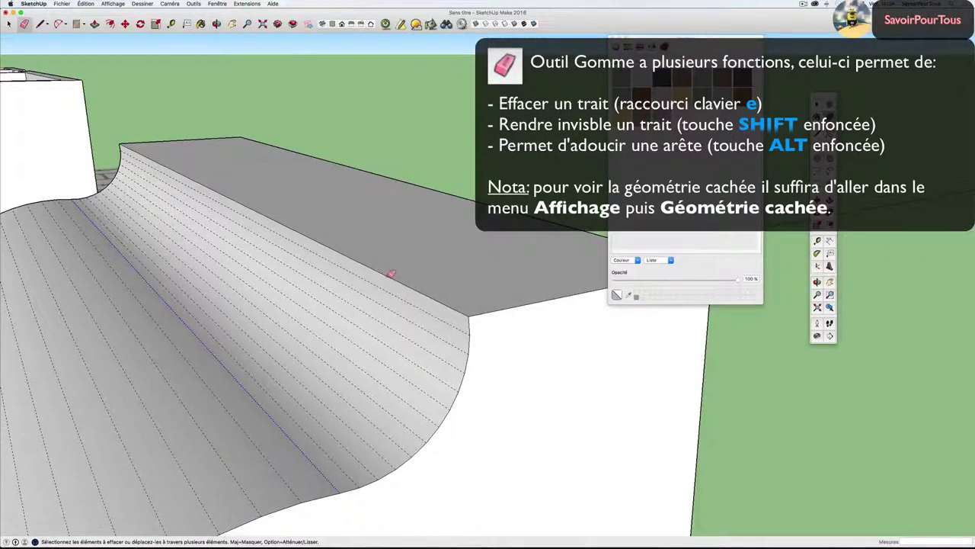
{"action": "left_click", "coordinate": [391, 274], "text": "alt"}
{"action": "mouse_move", "coordinate": [389, 276]}
{"action": "middle_mouse_down"}
{"action": "mouse_move", "coordinate": [418, 267]}
{"action": "mouse_move", "coordinate": [394, 236]}
{"action": "mouse_move", "coordinate": [479, 284]}
{"action": "mouse_move", "coordinate": [331, 264]}
{"action": "mouse_move", "coordinate": [478, 281]}
{"action": "middle_mouse_up"}
{"action": "scroll", "coordinate": [478, 281], "scroll_direction": "down", "scroll_amount": 5}
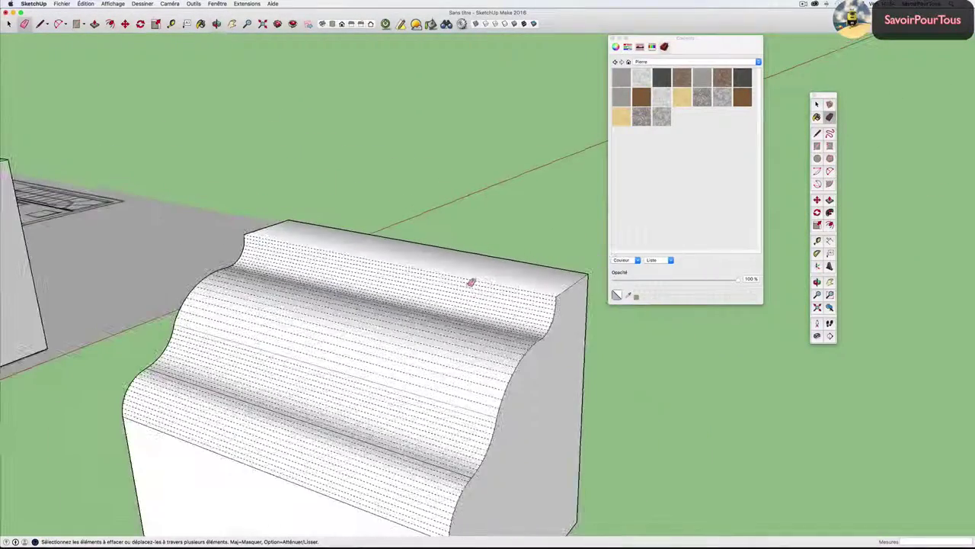
{"action": "scroll", "coordinate": [472, 280], "scroll_direction": "down", "scroll_amount": 4}
{"action": "key", "text": "ctrl+Up"}
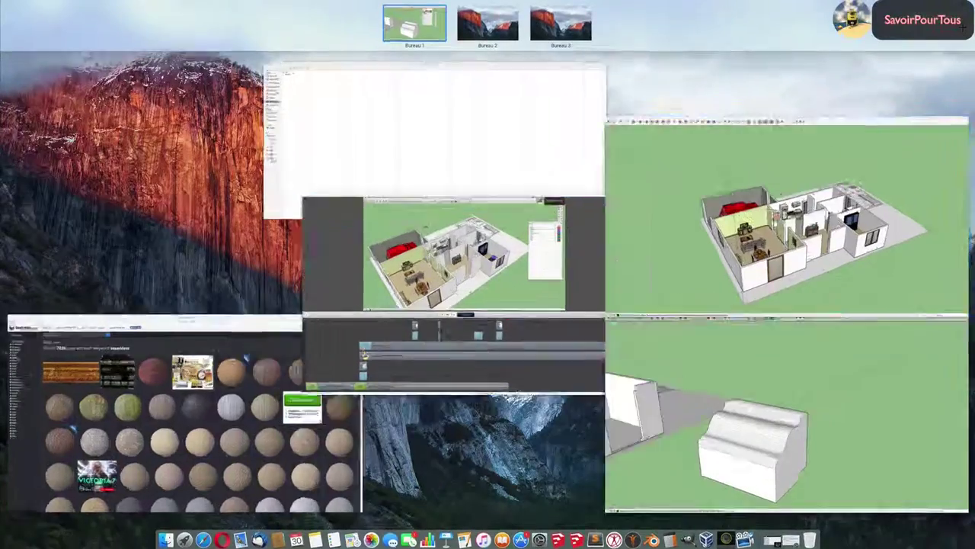
{"action": "left_click", "coordinate": [785, 229]}
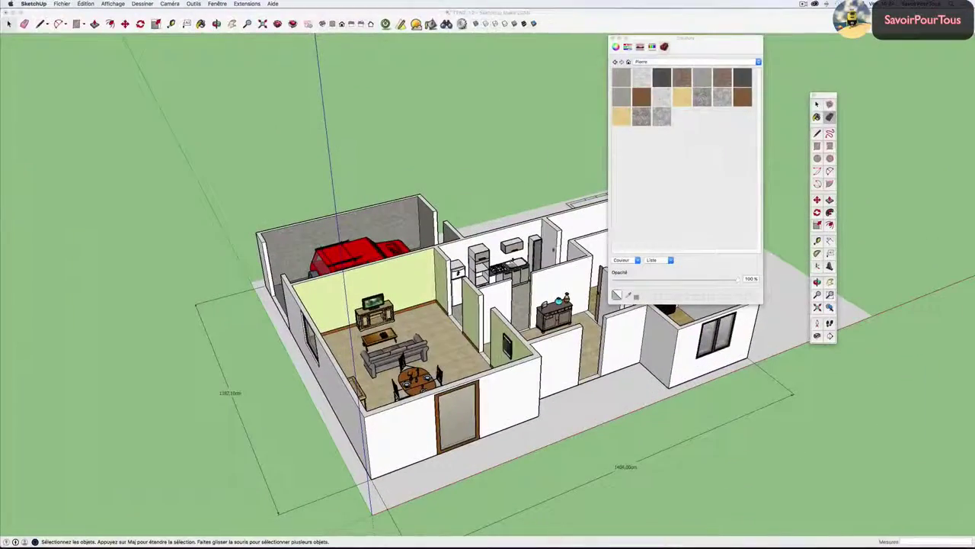
{"action": "scroll", "coordinate": [715, 404], "scroll_direction": "up", "scroll_amount": 2}
{"action": "scroll", "coordinate": [715, 404], "scroll_direction": "up", "scroll_amount": 3}
{"action": "scroll", "coordinate": [526, 259], "scroll_direction": "up", "scroll_amount": 3}
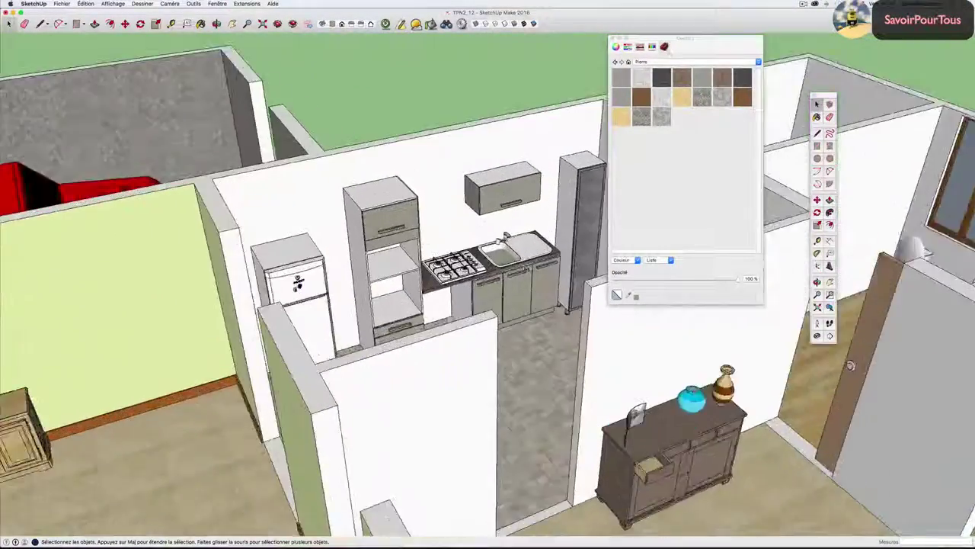
{"action": "scroll", "coordinate": [526, 259], "scroll_direction": "up", "scroll_amount": 3}
{"action": "scroll", "coordinate": [527, 253], "scroll_direction": "up", "scroll_amount": 3}
{"action": "scroll", "coordinate": [528, 250], "scroll_direction": "up", "scroll_amount": 3}
{"action": "mouse_move", "coordinate": [528, 250]}
{"action": "middle_mouse_down"}
{"action": "mouse_move", "coordinate": [522, 270]}
{"action": "mouse_move", "coordinate": [523, 257]}
{"action": "mouse_move", "coordinate": [533, 266]}
{"action": "middle_mouse_up"}
{"action": "key", "text": "space"}
{"action": "scroll", "coordinate": [529, 244], "scroll_direction": "up", "scroll_amount": 3}
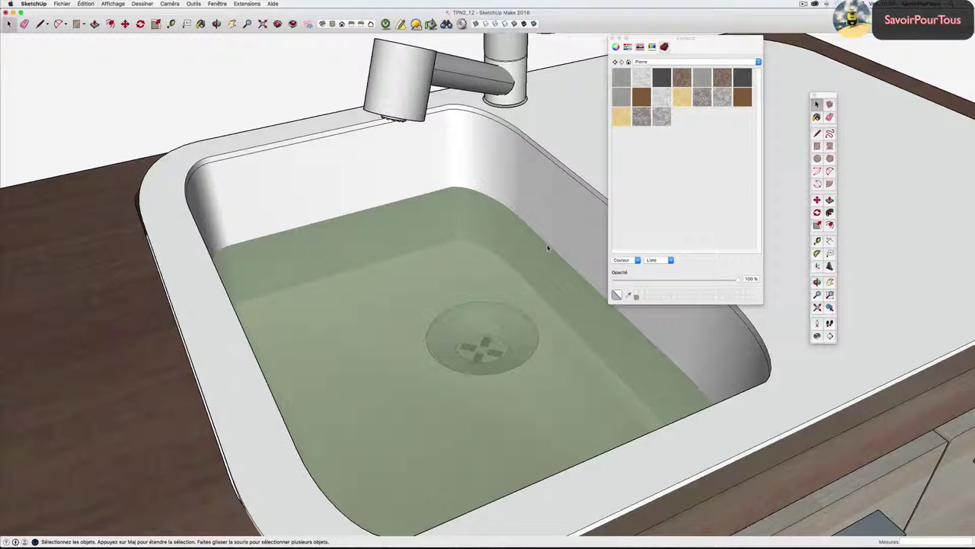
{"action": "mouse_move", "coordinate": [547, 247]}
{"action": "middle_mouse_down"}
{"action": "mouse_move", "coordinate": [549, 233]}
{"action": "mouse_move", "coordinate": [546, 252]}
{"action": "middle_mouse_up"}
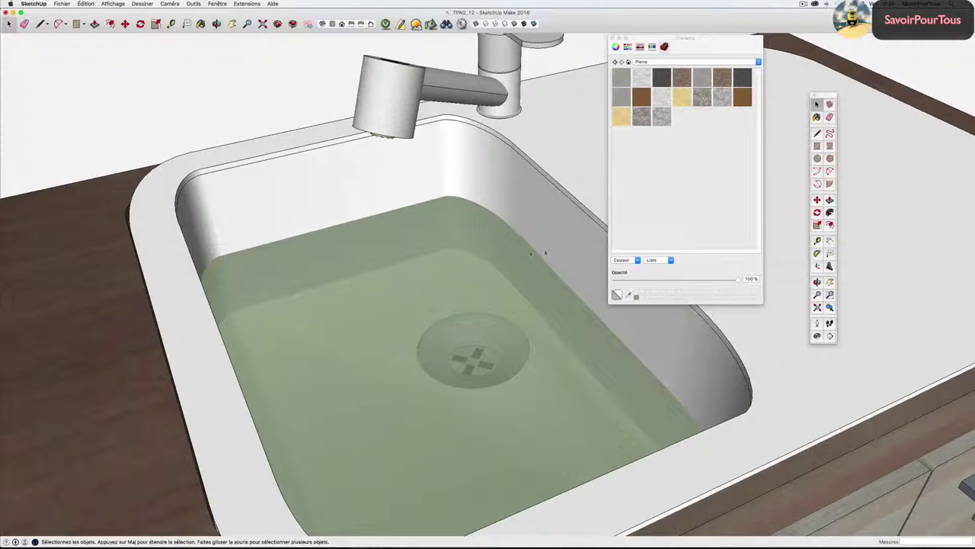
{"action": "key", "text": "ctrl+Up"}
{"action": "left_click", "coordinate": [702, 158]}
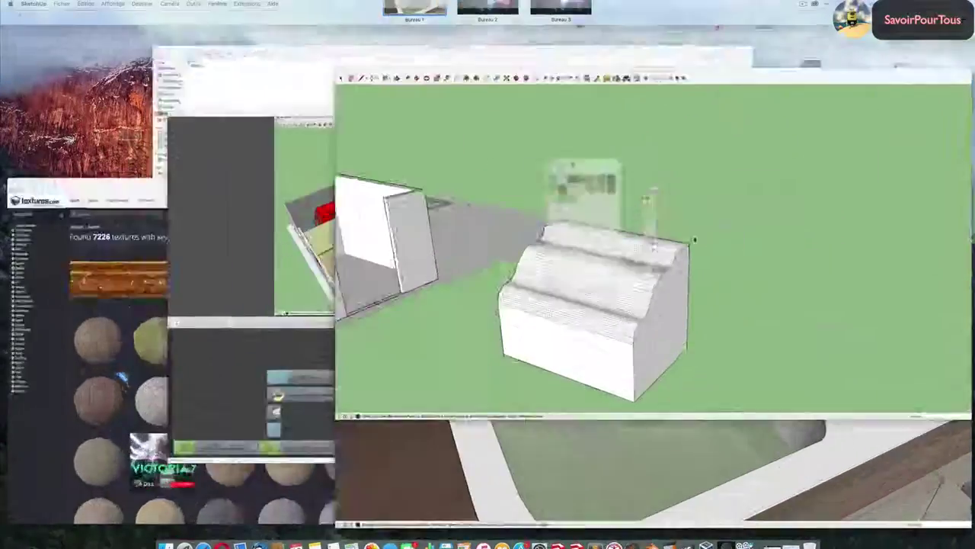
Orbit, zoom and pan to frame the moulded block beside the walls, ending in Select.
{"action": "mouse_move", "coordinate": [484, 288]}
{"action": "middle_mouse_down"}
{"action": "mouse_move", "coordinate": [379, 317]}
{"action": "mouse_move", "coordinate": [407, 312]}
{"action": "mouse_move", "coordinate": [412, 323]}
{"action": "middle_mouse_up"}
{"action": "scroll", "coordinate": [412, 322], "scroll_direction": "up", "scroll_amount": 3}
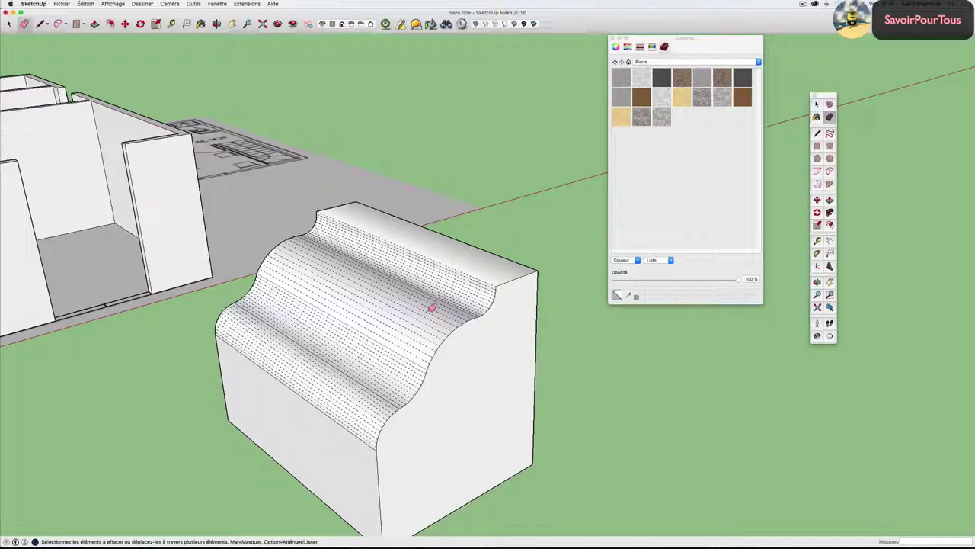
{"action": "key", "text": "space"}
{"action": "mouse_move", "coordinate": [469, 279]}
{"action": "middle_mouse_down"}
{"action": "mouse_move", "coordinate": [387, 287]}
{"action": "mouse_move", "coordinate": [513, 244]}
{"action": "mouse_move", "coordinate": [420, 254]}
{"action": "middle_mouse_up"}
{"action": "scroll", "coordinate": [514, 244], "scroll_direction": "down", "scroll_amount": 3}
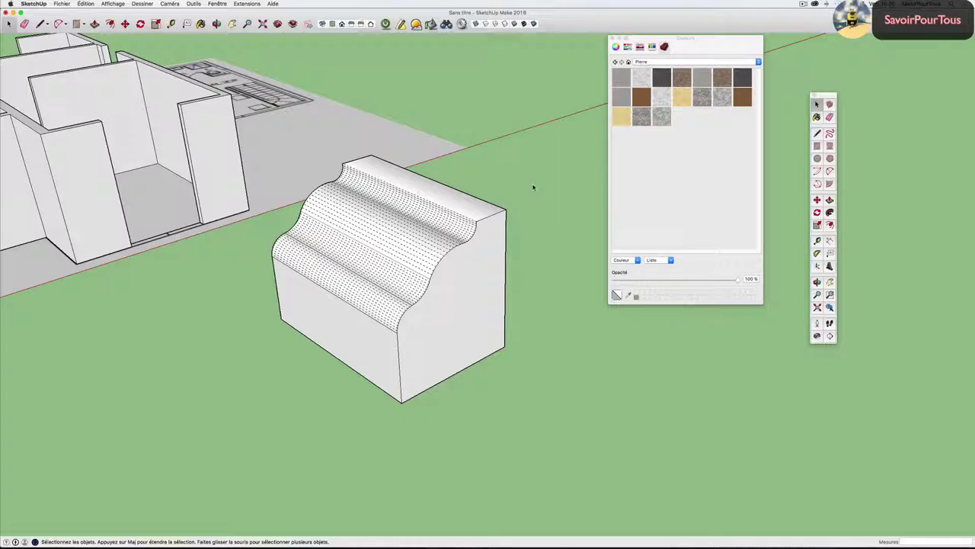
{"action": "scroll", "coordinate": [459, 246], "scroll_direction": "down", "scroll_amount": 3}
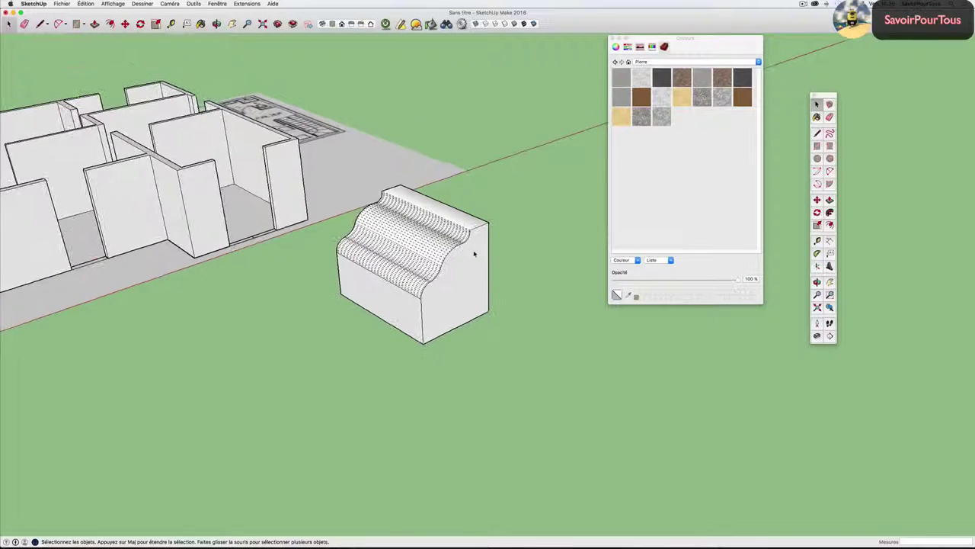
{"action": "mouse_move", "coordinate": [472, 246]}
{"action": "middle_mouse_down", "text": "shift"}
{"action": "mouse_move", "coordinate": [347, 211]}
{"action": "mouse_move", "coordinate": [455, 233]}
{"action": "mouse_move", "coordinate": [387, 246]}
{"action": "middle_mouse_up", "text": "shift"}
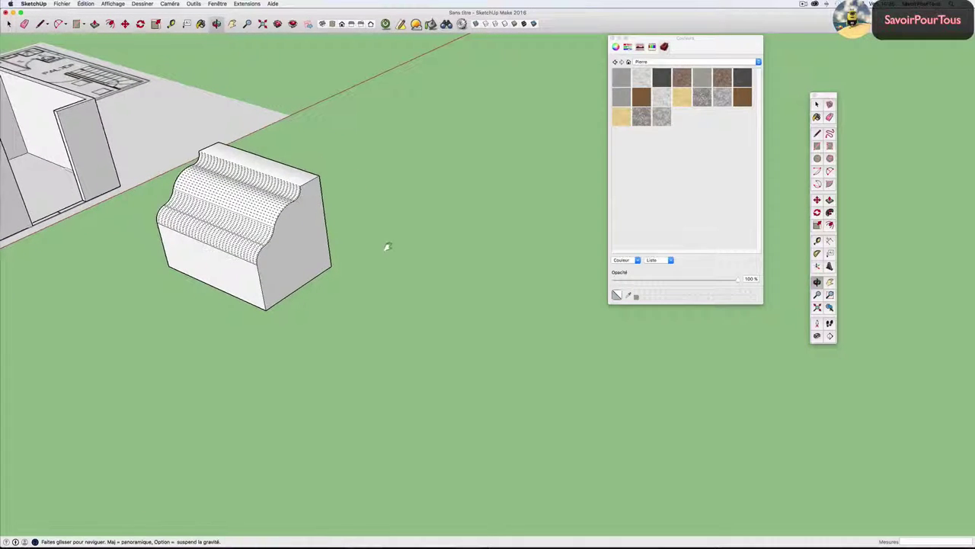
{"action": "key", "text": "space"}
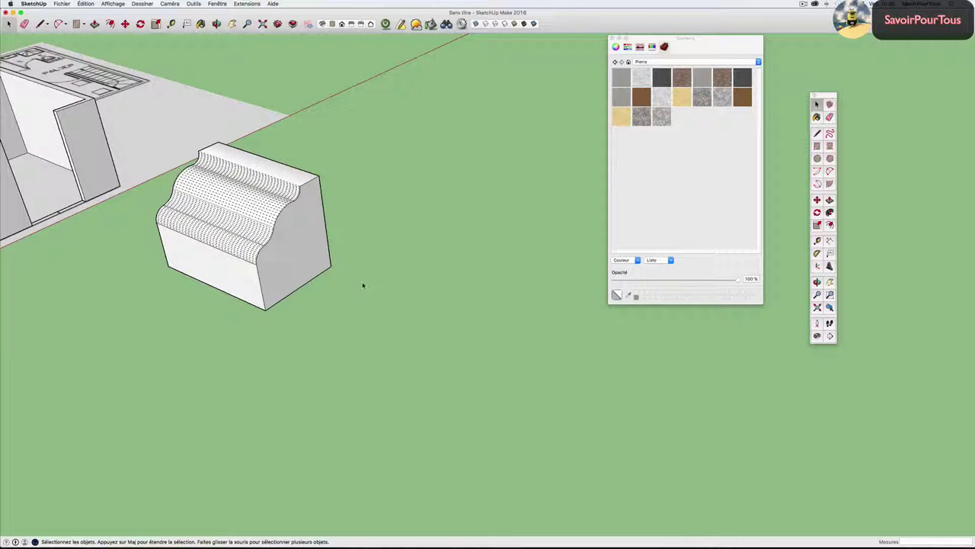
Draw a rectangle beside the moulding block and push/pull it up into a box.
{"action": "key", "text": "r"}
{"action": "left_click", "coordinate": [378, 299]}
{"action": "left_click", "coordinate": [410, 359]}
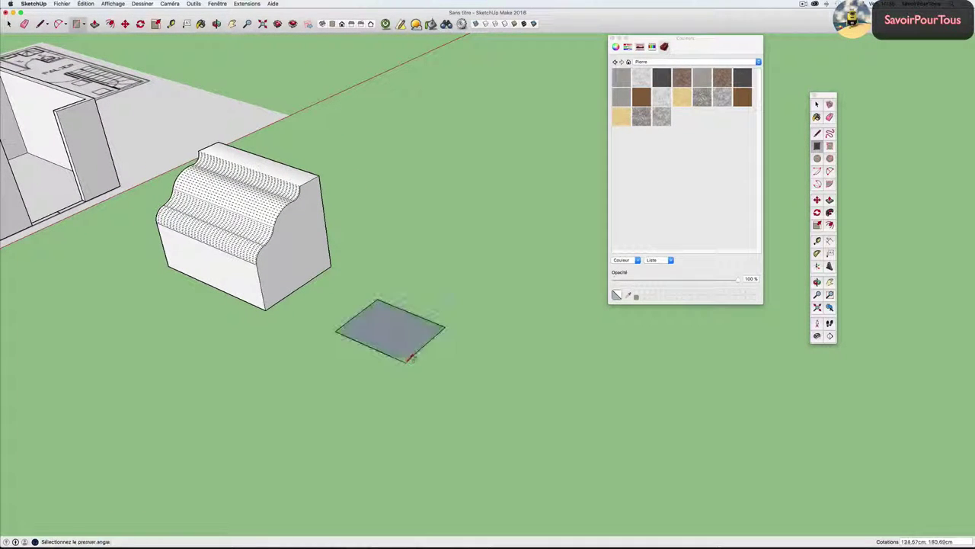
{"action": "key", "text": "p"}
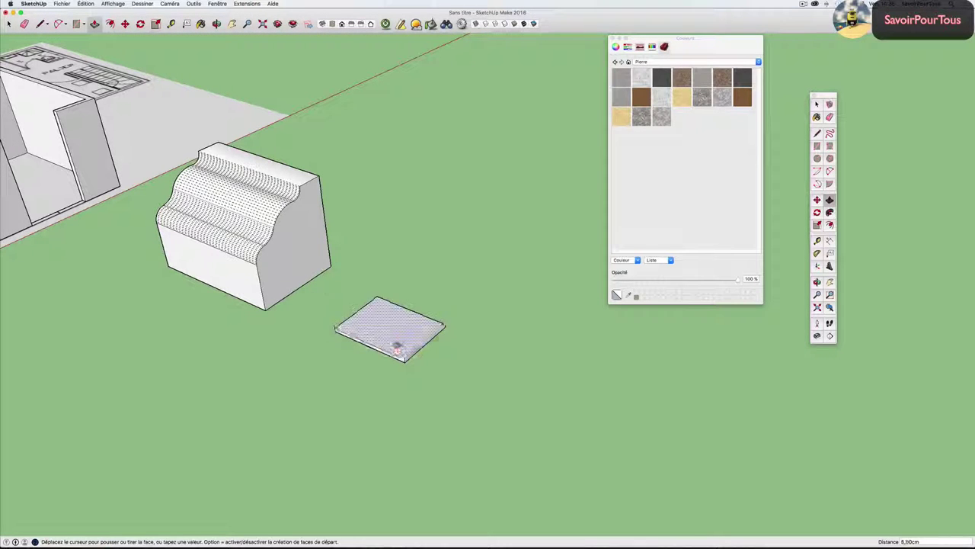
{"action": "left_click", "coordinate": [397, 348]}
{"action": "left_click", "coordinate": [392, 296]}
{"action": "scroll", "coordinate": [392, 297], "scroll_direction": "up", "scroll_amount": 3}
{"action": "mouse_move", "coordinate": [392, 298]}
{"action": "middle_mouse_down"}
{"action": "mouse_move", "coordinate": [421, 258]}
{"action": "mouse_move", "coordinate": [408, 262]}
{"action": "middle_mouse_up"}
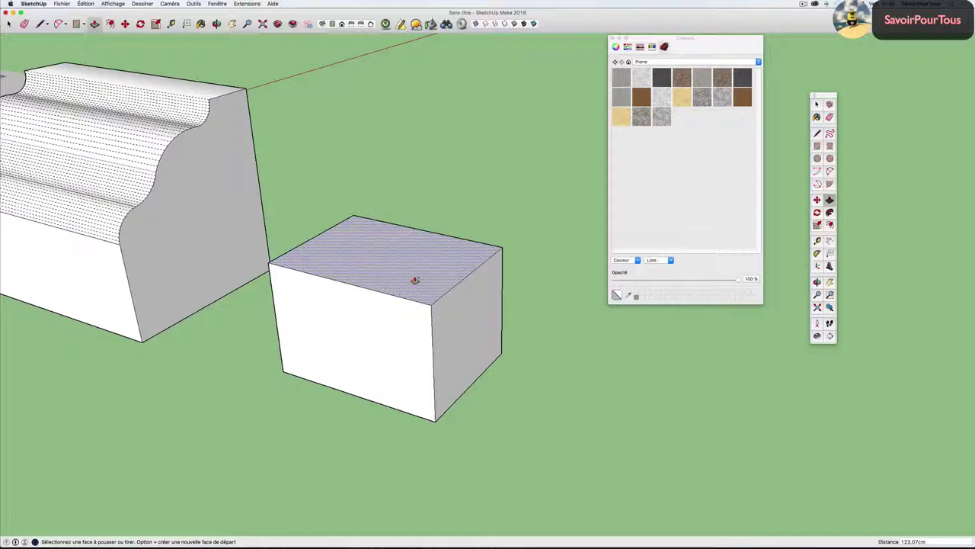
Alt-pull the box's top face upward to stack a copied section on top.
{"action": "left_click", "coordinate": [416, 281]}
{"action": "key", "text": "alt"}
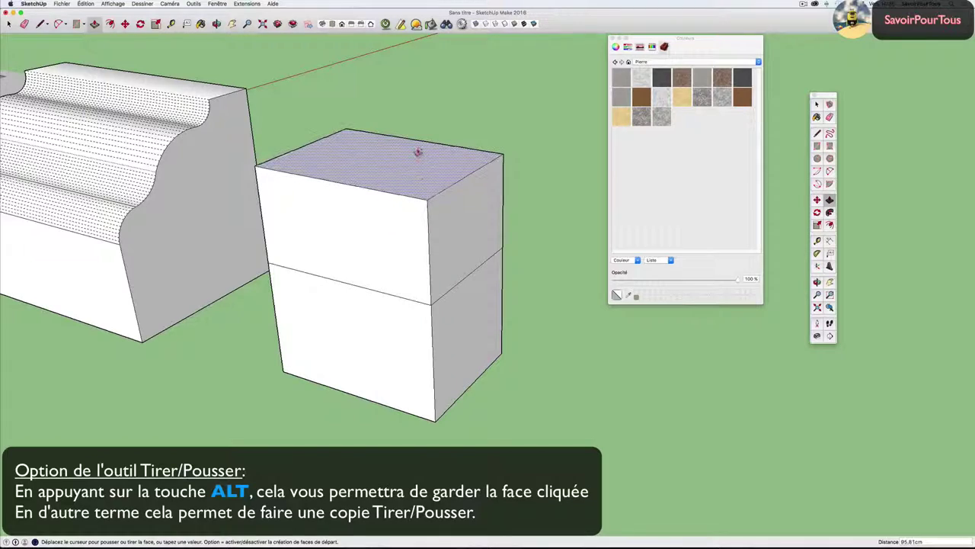
{"action": "left_click", "coordinate": [417, 152]}
{"action": "middle_click_drag", "start_coordinate": [415, 157], "coordinate": [379, 196]}
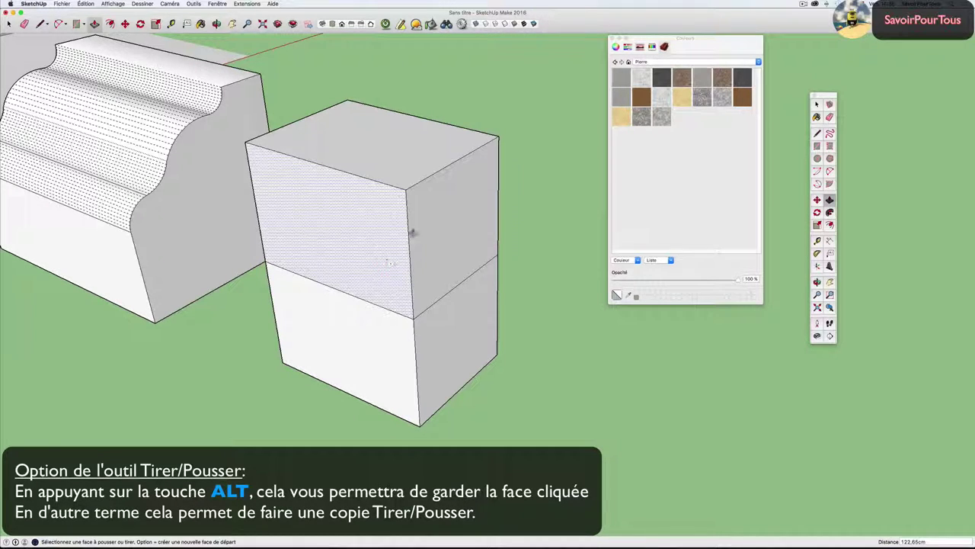
{"action": "scroll", "coordinate": [413, 233], "scroll_direction": "down", "scroll_amount": 2}
{"action": "scroll", "coordinate": [429, 312], "scroll_direction": "down", "scroll_amount": 2}
{"action": "scroll", "coordinate": [409, 274], "scroll_direction": "down", "scroll_amount": 2}
{"action": "scroll", "coordinate": [518, 289], "scroll_direction": "down", "scroll_amount": 5}
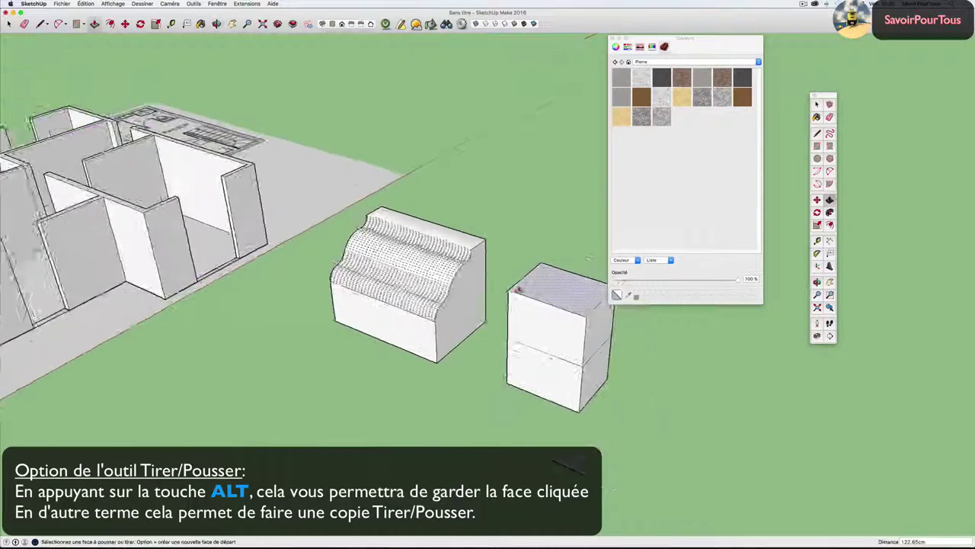
{"action": "scroll", "coordinate": [517, 289], "scroll_direction": "down", "scroll_amount": 3}
{"action": "scroll", "coordinate": [488, 290], "scroll_direction": "down", "scroll_amount": 3}
{"action": "mouse_move", "coordinate": [457, 290]}
{"action": "middle_mouse_down"}
{"action": "mouse_move", "coordinate": [170, 279]}
{"action": "mouse_move", "coordinate": [276, 221]}
{"action": "middle_mouse_up"}
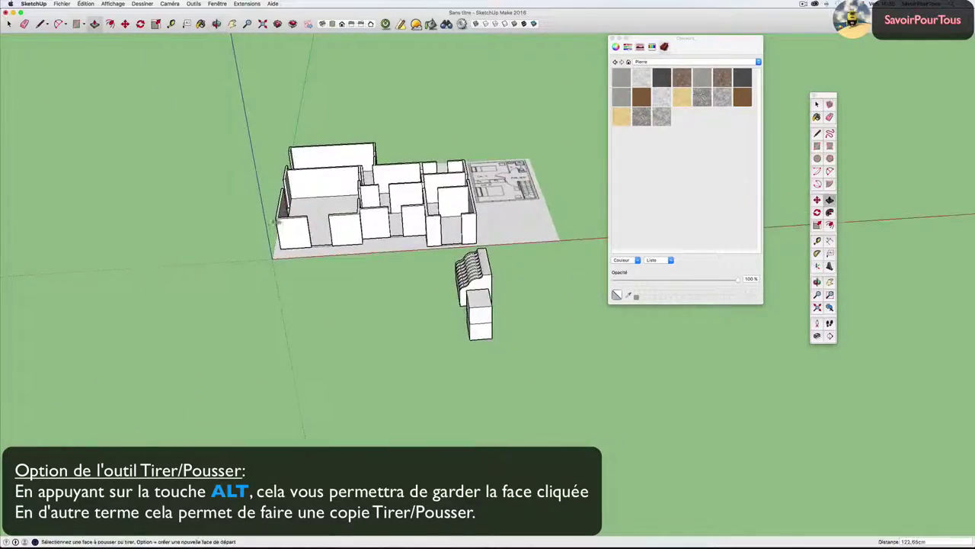
{"action": "scroll", "coordinate": [276, 221], "scroll_direction": "up", "scroll_amount": 3}
{"action": "scroll", "coordinate": [279, 224], "scroll_direction": "up", "scroll_amount": 3}
{"action": "scroll", "coordinate": [285, 228], "scroll_direction": "up", "scroll_amount": 3}
Draw a rotated rectangle starting at the wall corner.
{"action": "scroll", "coordinate": [274, 235], "scroll_direction": "up", "scroll_amount": 2}
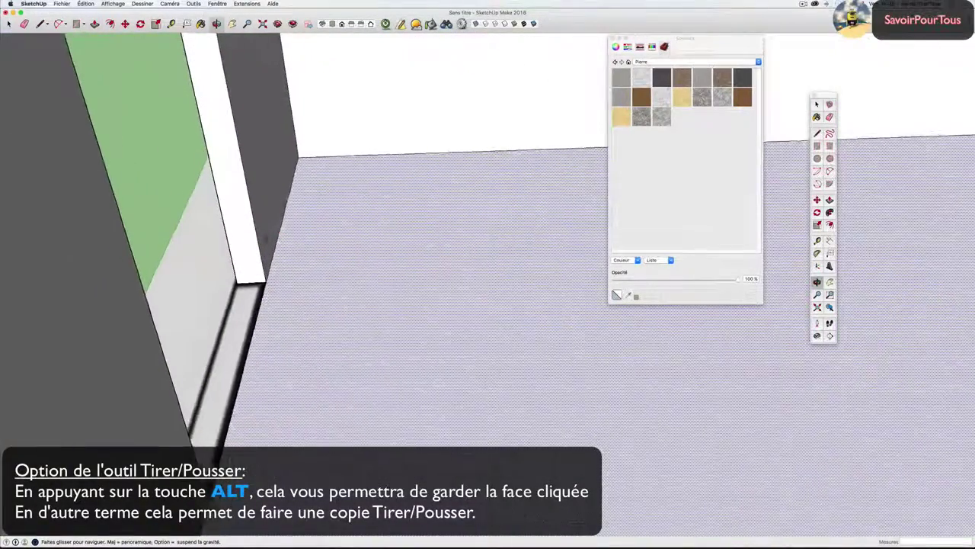
{"action": "key", "text": "p"}
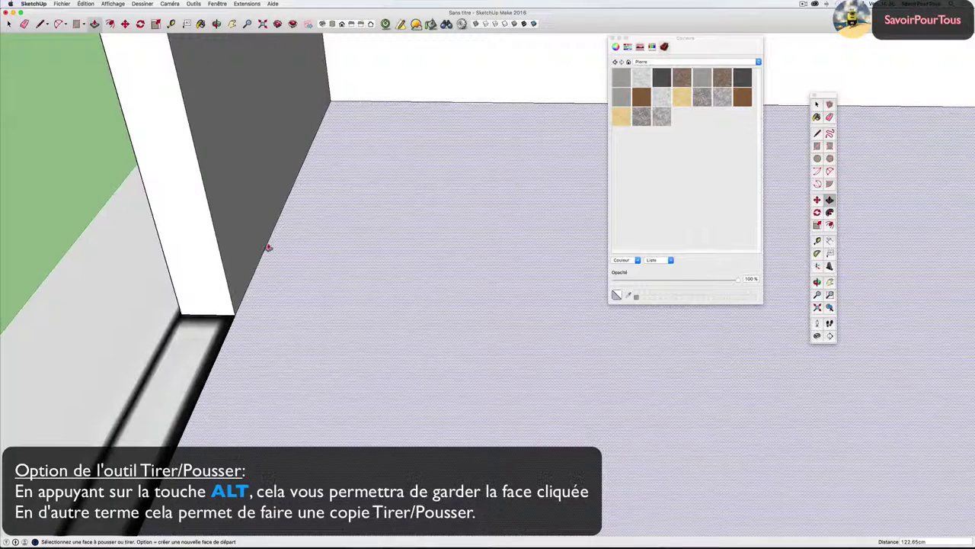
{"action": "key", "text": "r"}
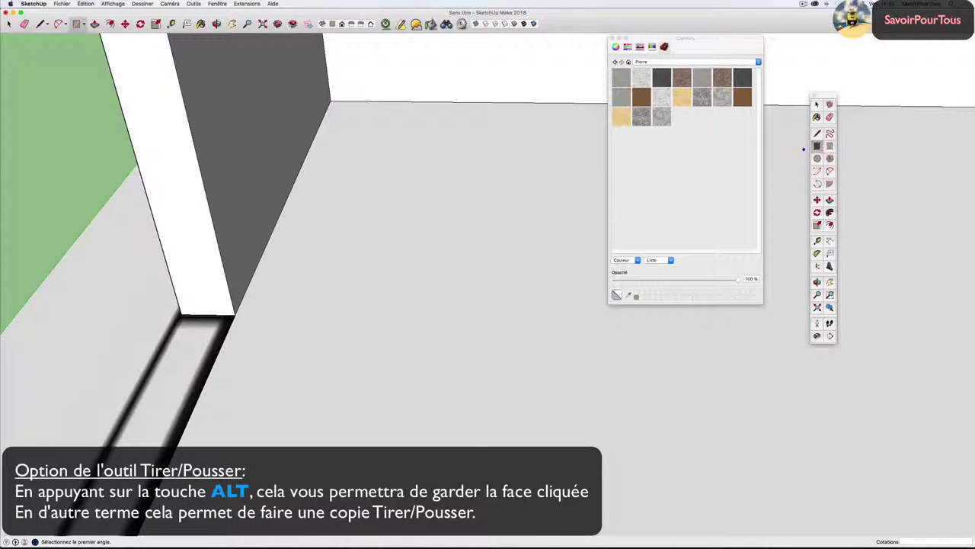
{"action": "left_click", "coordinate": [830, 146]}
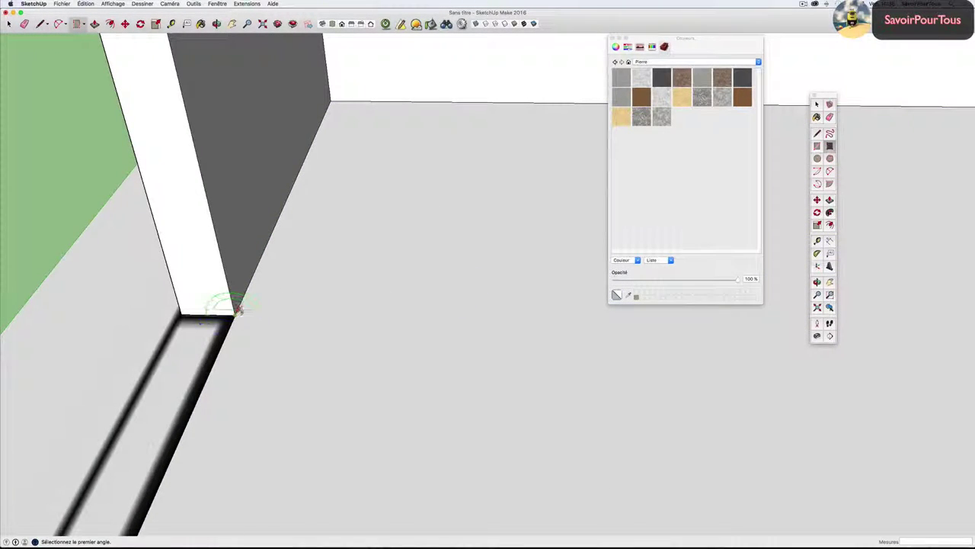
{"action": "left_click", "coordinate": [233, 313]}
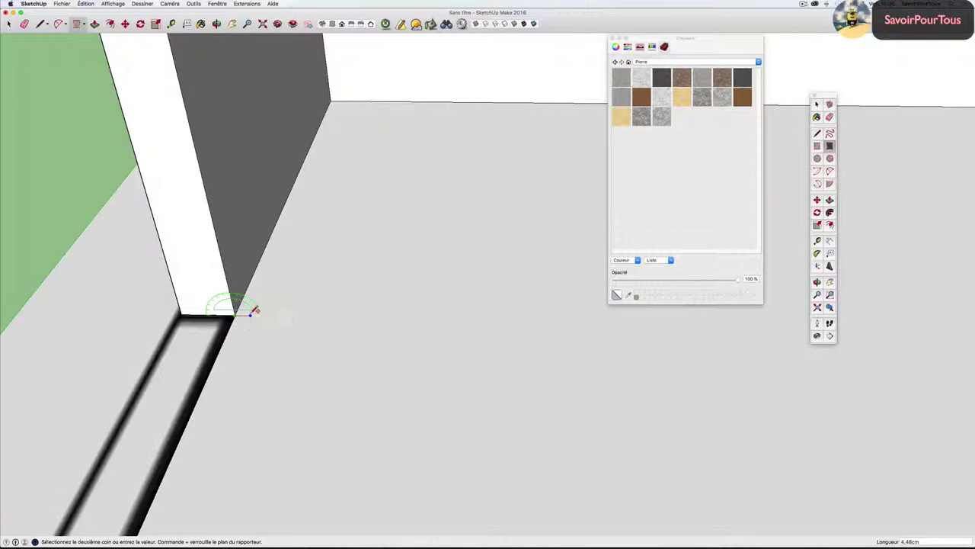
{"action": "left_click", "coordinate": [251, 308]}
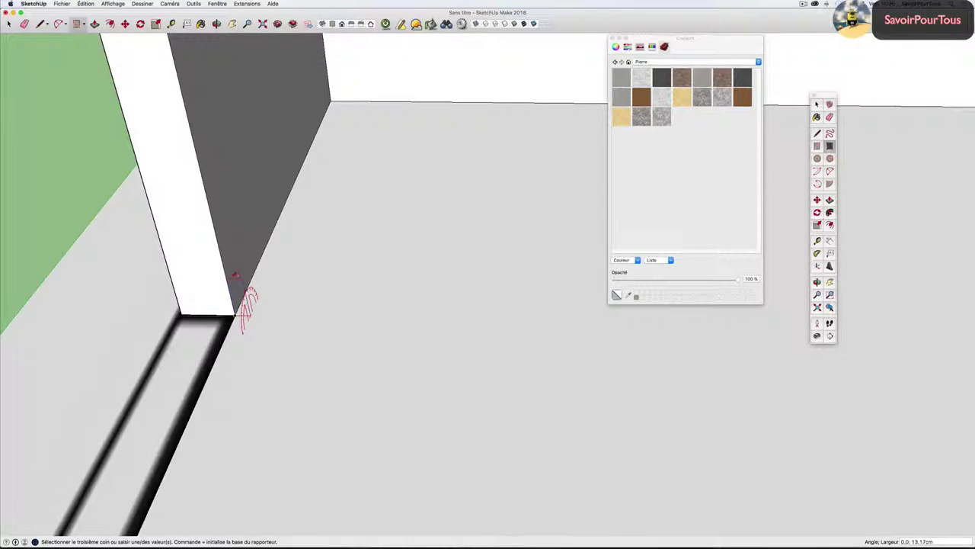
{"action": "mouse_move", "coordinate": [264, 270]}
{"action": "middle_mouse_down"}
{"action": "mouse_move", "coordinate": [56, 319]}
{"action": "mouse_move", "coordinate": [289, 152]}
{"action": "mouse_move", "coordinate": [311, 113]}
{"action": "mouse_move", "coordinate": [555, 154]}
{"action": "mouse_move", "coordinate": [468, 327]}
{"action": "middle_mouse_up"}
{"action": "scroll", "coordinate": [300, 113], "scroll_direction": "up", "scroll_amount": 2}
{"action": "scroll", "coordinate": [295, 120], "scroll_direction": "up", "scroll_amount": 2}
{"action": "left_click", "coordinate": [312, 119]}
Place a Tape Measure guide 10 cm above the wall's base edge.
{"action": "key", "text": "t"}
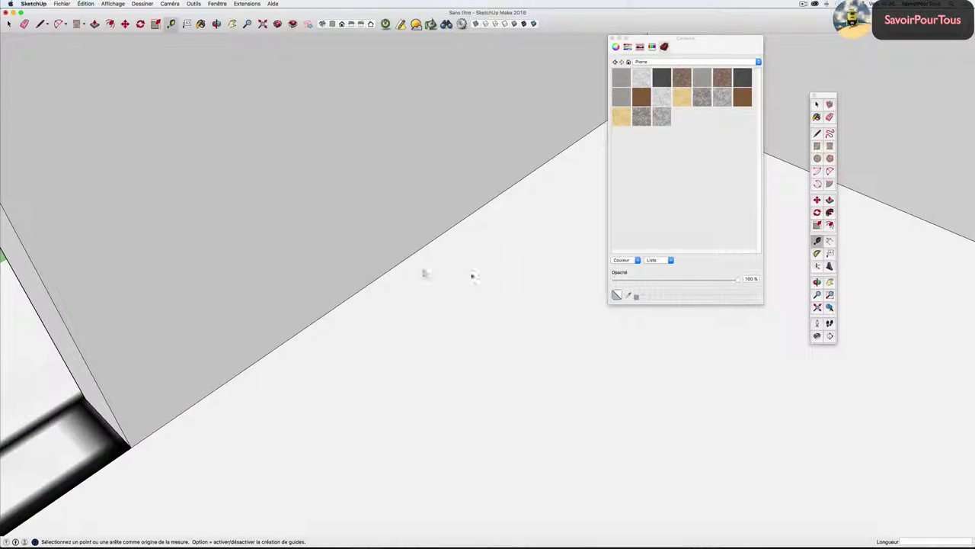
{"action": "left_click", "coordinate": [370, 281]}
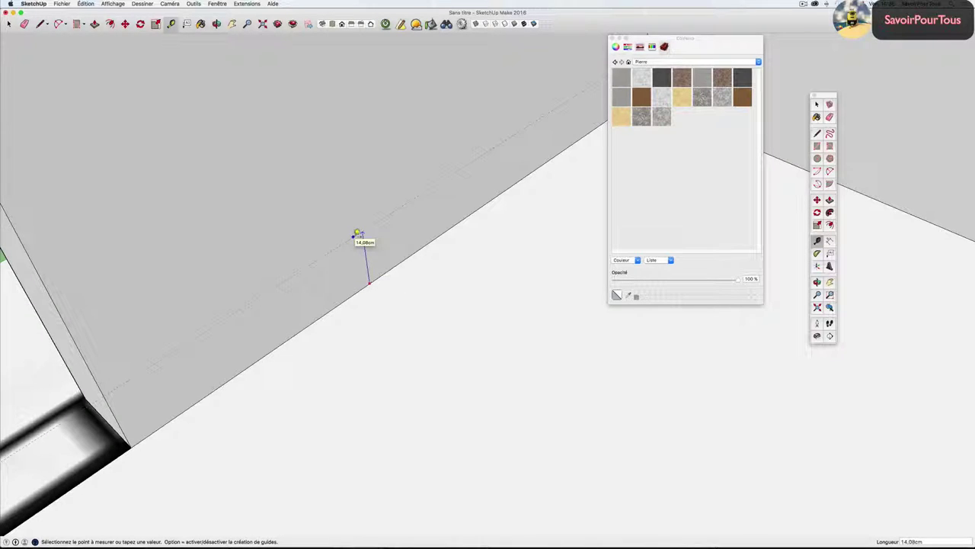
{"action": "type", "text": "10"}
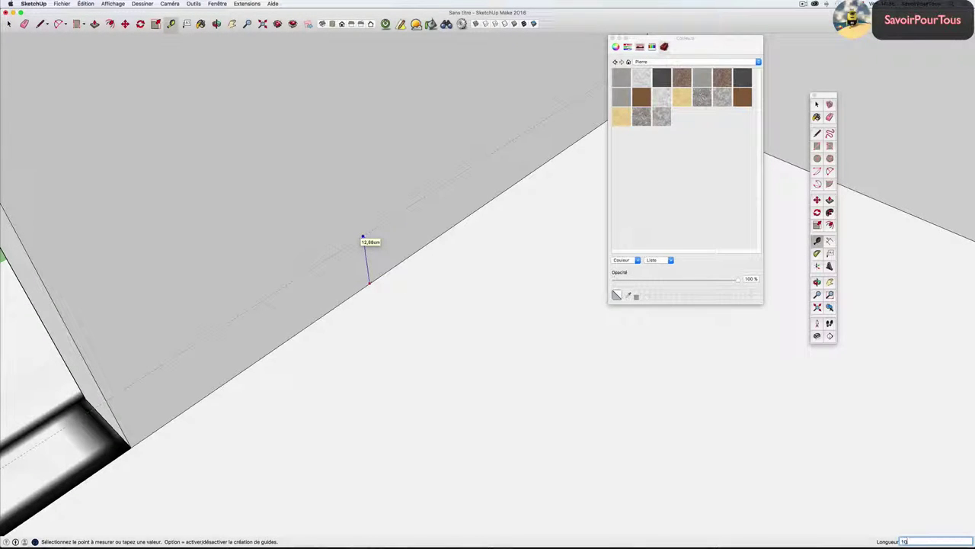
{"action": "key", "text": "Return"}
{"action": "scroll", "coordinate": [370, 242], "scroll_direction": "down", "scroll_amount": 3}
{"action": "scroll", "coordinate": [369, 241], "scroll_direction": "down", "scroll_amount": 2}
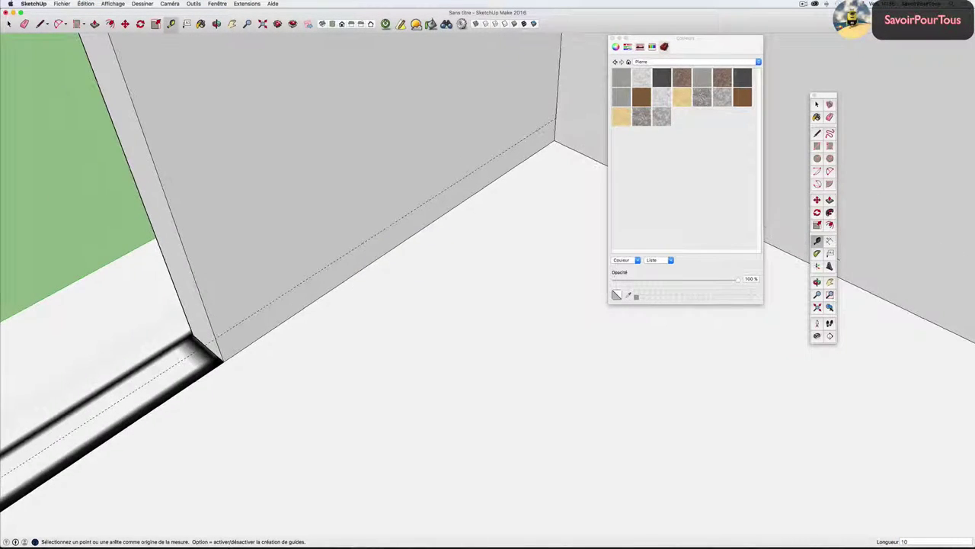
Draw a line along the guide from one wall corner to the other.
{"action": "key", "text": "l"}
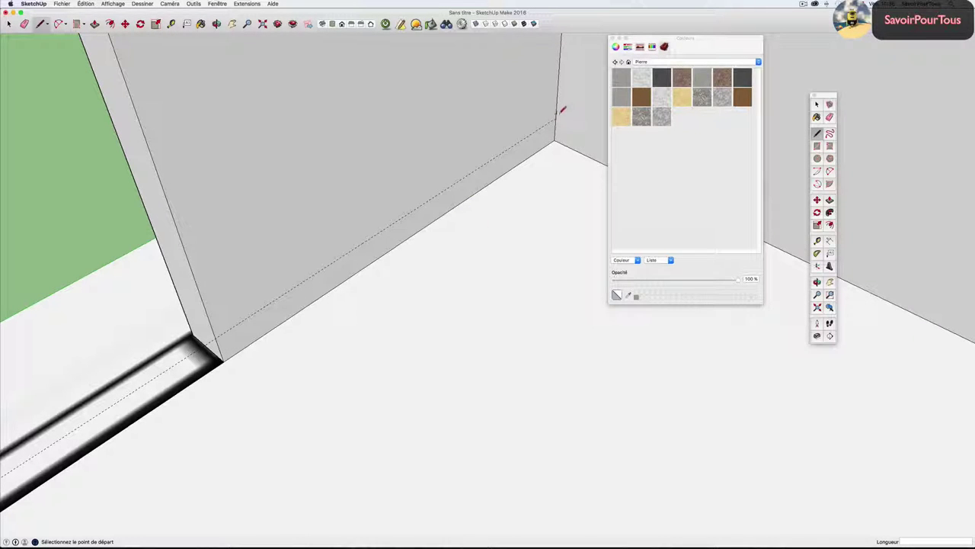
{"action": "left_click", "coordinate": [560, 114]}
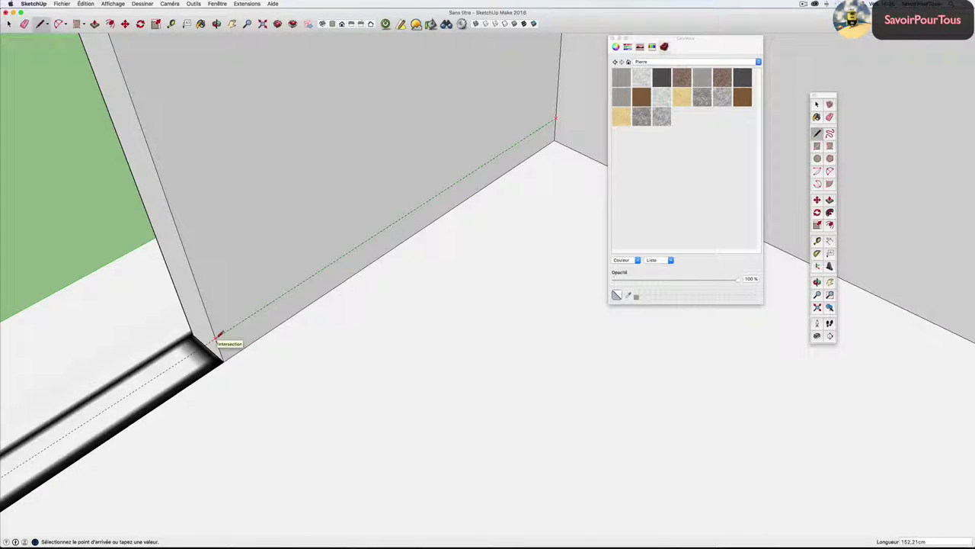
{"action": "left_click", "coordinate": [216, 337]}
{"action": "mouse_move", "coordinate": [238, 341]}
{"action": "middle_mouse_down"}
{"action": "mouse_move", "coordinate": [310, 323]}
{"action": "mouse_move", "coordinate": [285, 340]}
{"action": "mouse_move", "coordinate": [276, 369]}
{"action": "middle_mouse_up"}
{"action": "scroll", "coordinate": [277, 369], "scroll_direction": "up", "scroll_amount": 2}
Push/pull the strip below the guide 2 cm out from the wall.
{"action": "key", "text": "p"}
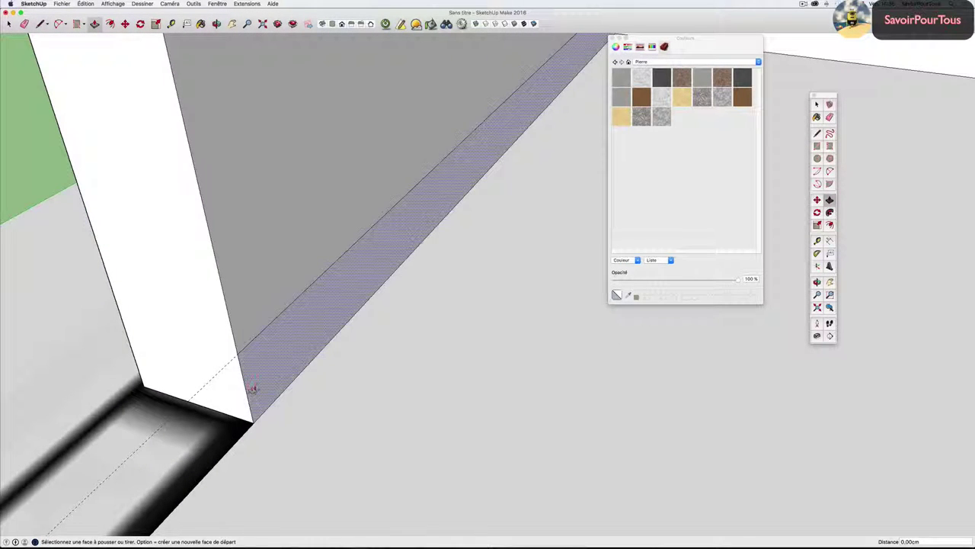
{"action": "left_click", "coordinate": [254, 392]}
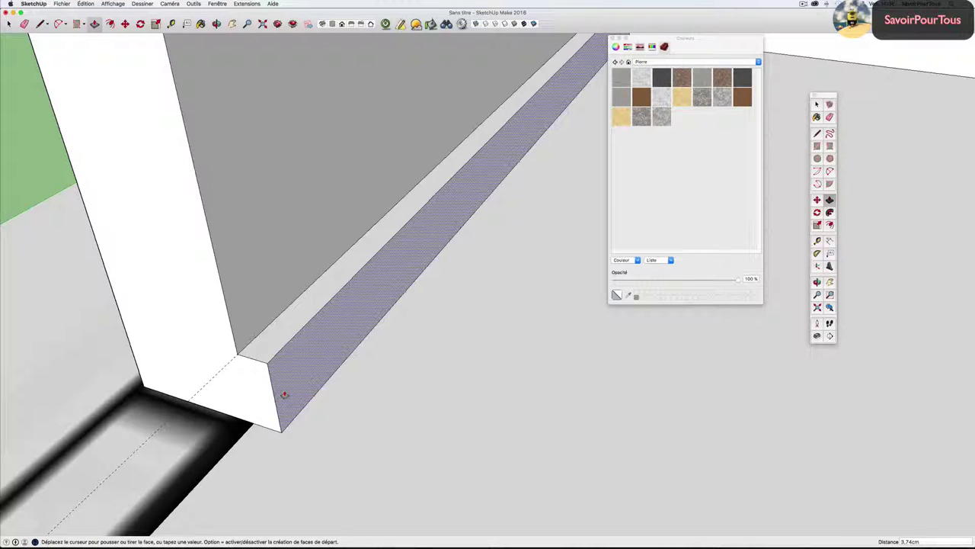
{"action": "key", "text": "Escape"}
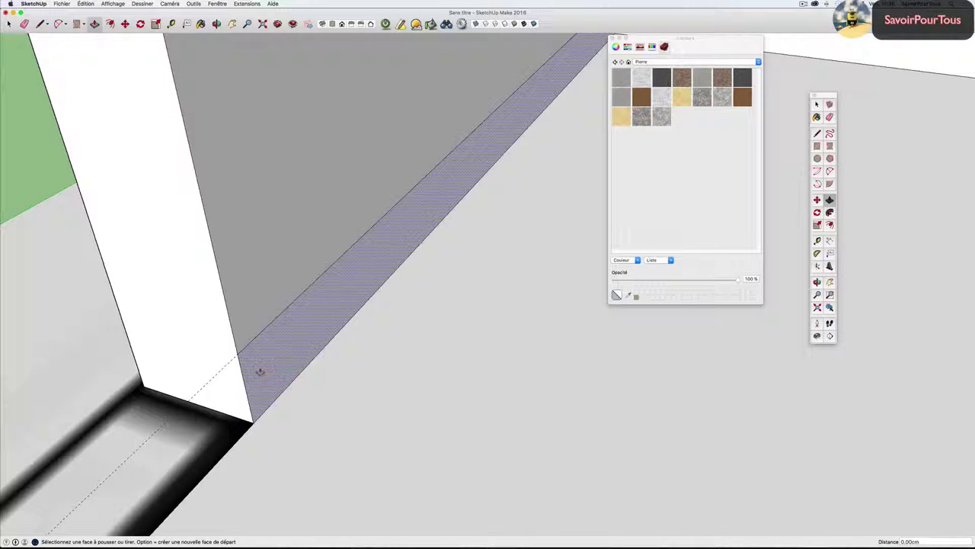
{"action": "left_click", "coordinate": [260, 371]}
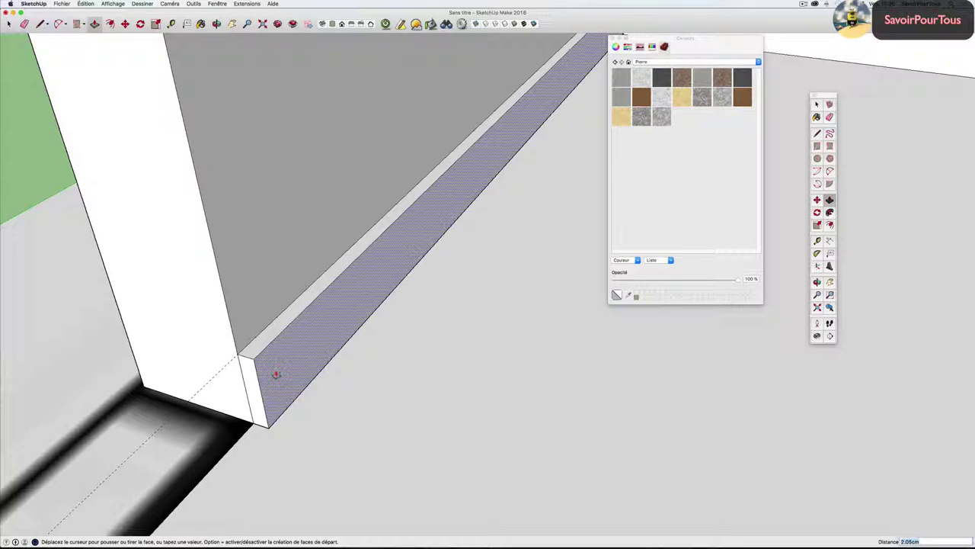
{"action": "type", "text": "2"}
{"action": "key", "text": "Return"}
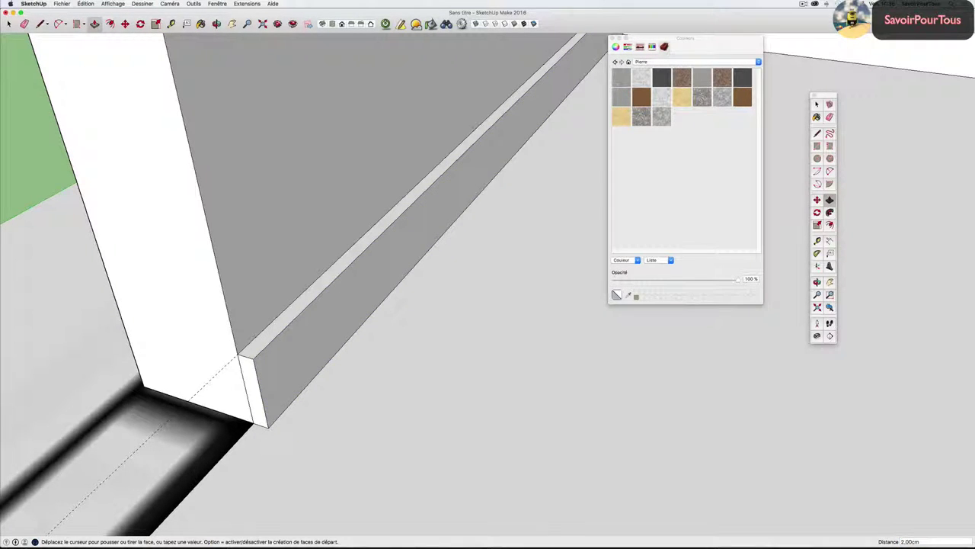
{"action": "scroll", "coordinate": [260, 381], "scroll_direction": "down", "scroll_amount": 2}
Walk along the new skirting board, then orbit out to an aerial view of the house.
{"action": "key", "text": "w"}
{"action": "mouse_move", "coordinate": [283, 365]}
{"action": "left_mouse_down"}
{"action": "mouse_move", "coordinate": [246, 446]}
{"action": "mouse_move", "coordinate": [224, 455]}
{"action": "mouse_move", "coordinate": [326, 376]}
{"action": "left_mouse_up"}
{"action": "key", "text": "p"}
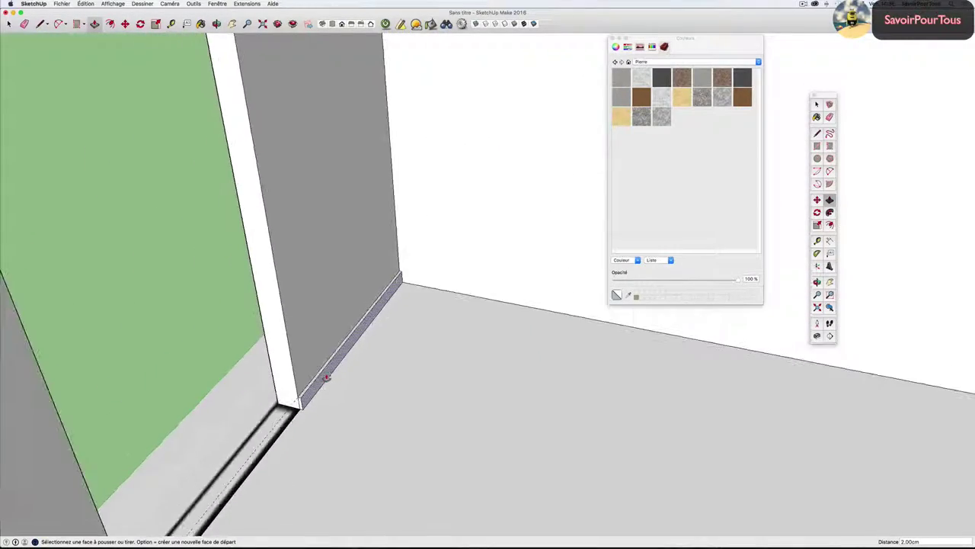
{"action": "scroll", "coordinate": [326, 376], "scroll_direction": "down", "scroll_amount": 10}
{"action": "mouse_move", "coordinate": [327, 376]}
{"action": "middle_mouse_down"}
{"action": "mouse_move", "coordinate": [338, 395]}
{"action": "mouse_move", "coordinate": [675, 442]}
{"action": "mouse_move", "coordinate": [788, 440]}
{"action": "mouse_move", "coordinate": [416, 427]}
{"action": "middle_mouse_up"}
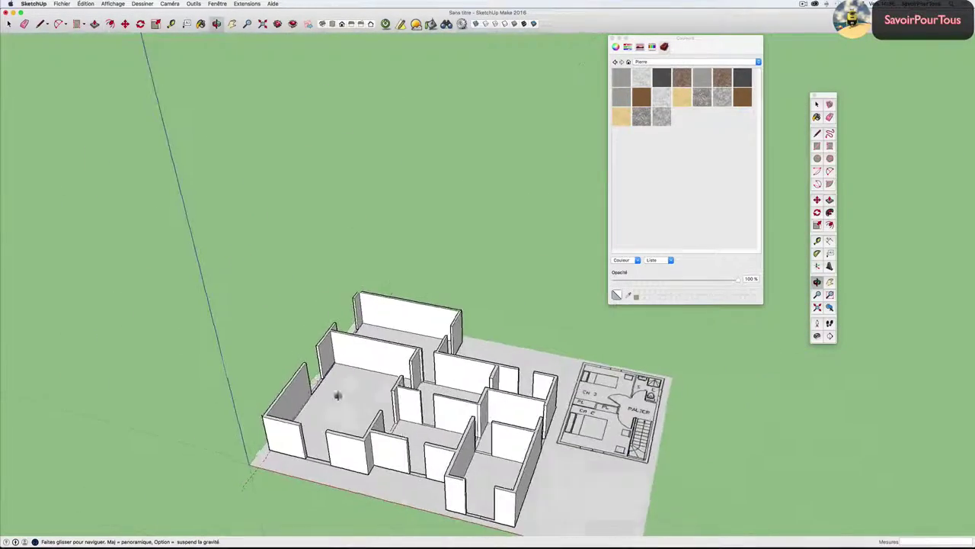
{"action": "scroll", "coordinate": [509, 424], "scroll_direction": "up", "scroll_amount": 3}
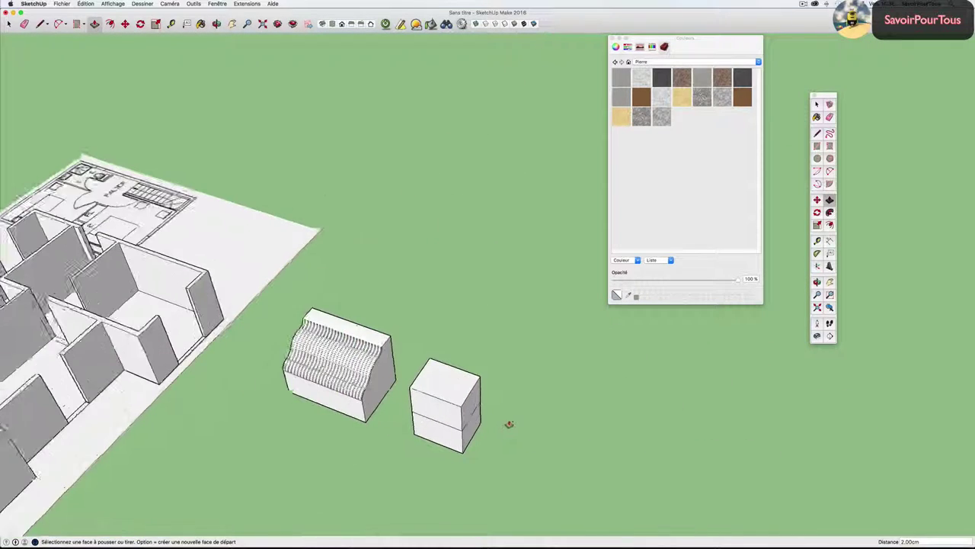
{"action": "middle_click_drag", "start_coordinate": [509, 424], "coordinate": [472, 409]}
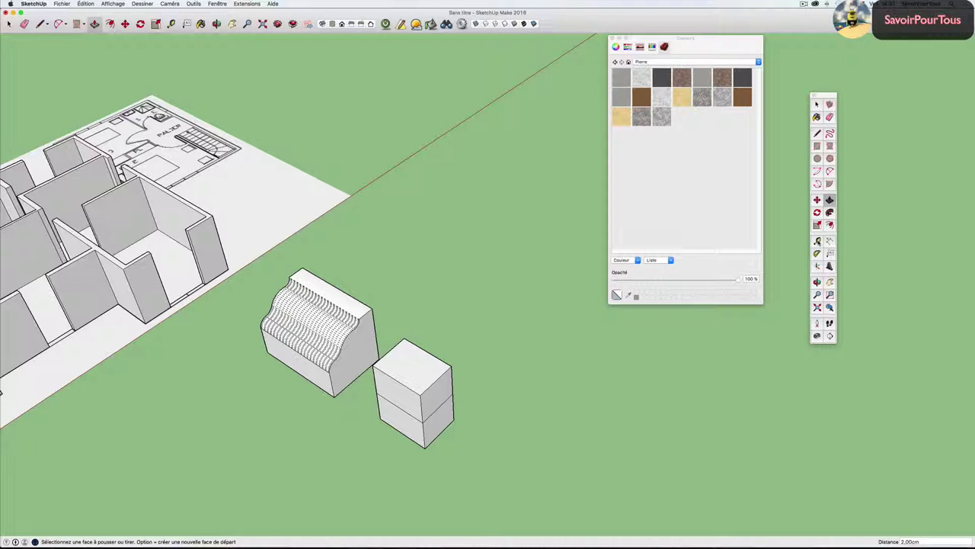
Add a 105,25cm dimension along the corner room wall's end edge.
{"action": "scroll", "coordinate": [786, 246], "scroll_direction": "down", "scroll_amount": 2}
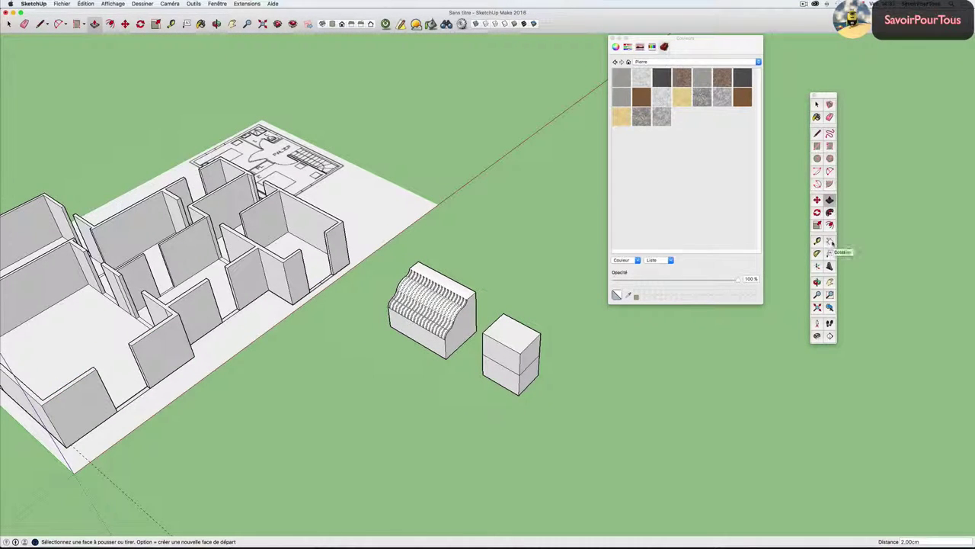
{"action": "left_click", "coordinate": [830, 241]}
{"action": "scroll", "coordinate": [445, 260], "scroll_direction": "up", "scroll_amount": 2}
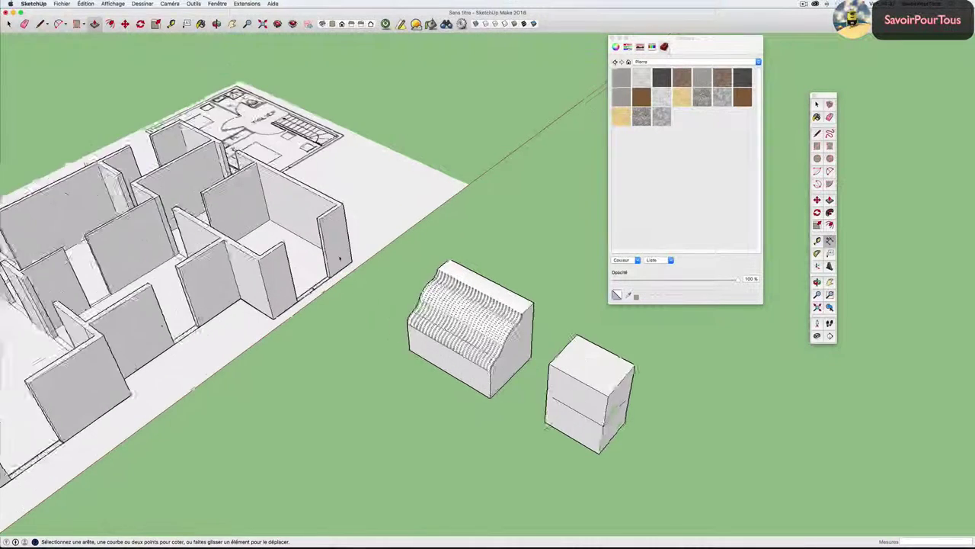
{"action": "scroll", "coordinate": [389, 229], "scroll_direction": "up", "scroll_amount": 2}
{"action": "scroll", "coordinate": [333, 200], "scroll_direction": "up", "scroll_amount": 2}
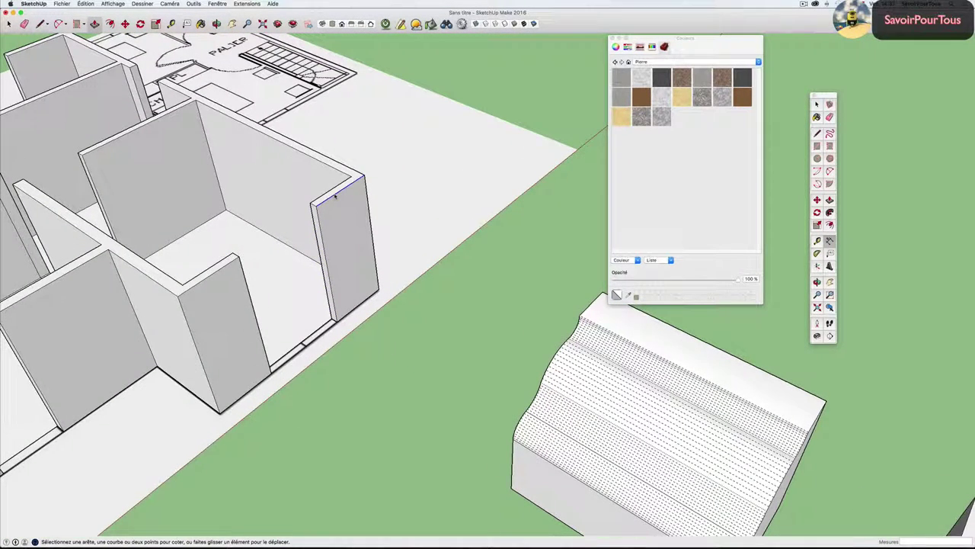
{"action": "left_click", "coordinate": [334, 196]}
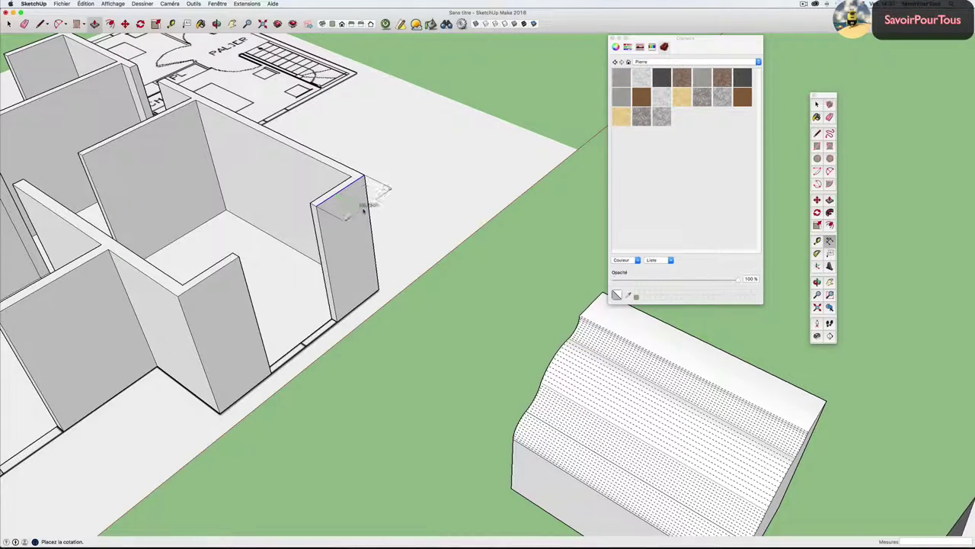
{"action": "left_click", "coordinate": [387, 216]}
Dimension the 357,95cm distance between two wall corners, placed off the wall.
{"action": "scroll", "coordinate": [381, 209], "scroll_direction": "up", "scroll_amount": 2}
{"action": "scroll", "coordinate": [358, 198], "scroll_direction": "up", "scroll_amount": 2}
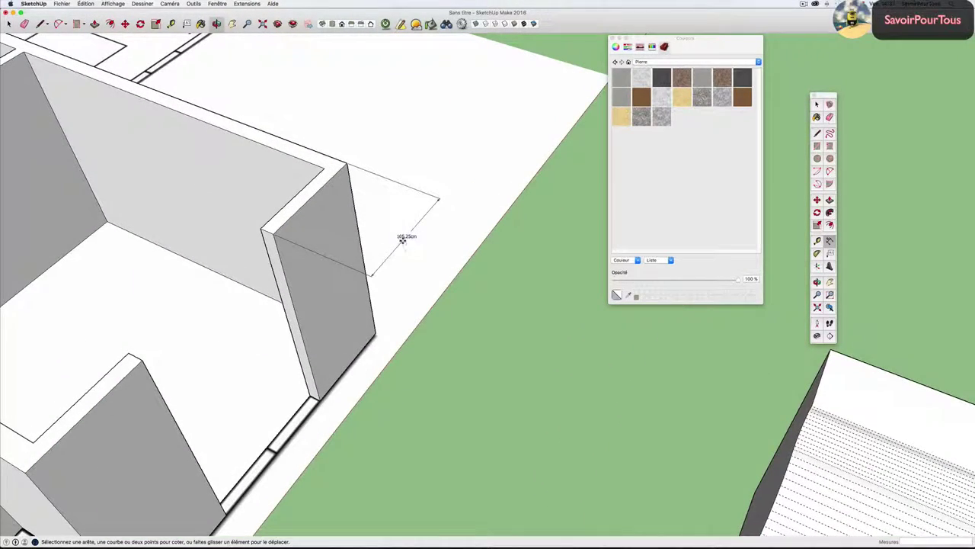
{"action": "scroll", "coordinate": [408, 238], "scroll_direction": "down", "scroll_amount": 3}
{"action": "scroll", "coordinate": [404, 241], "scroll_direction": "down", "scroll_amount": 2}
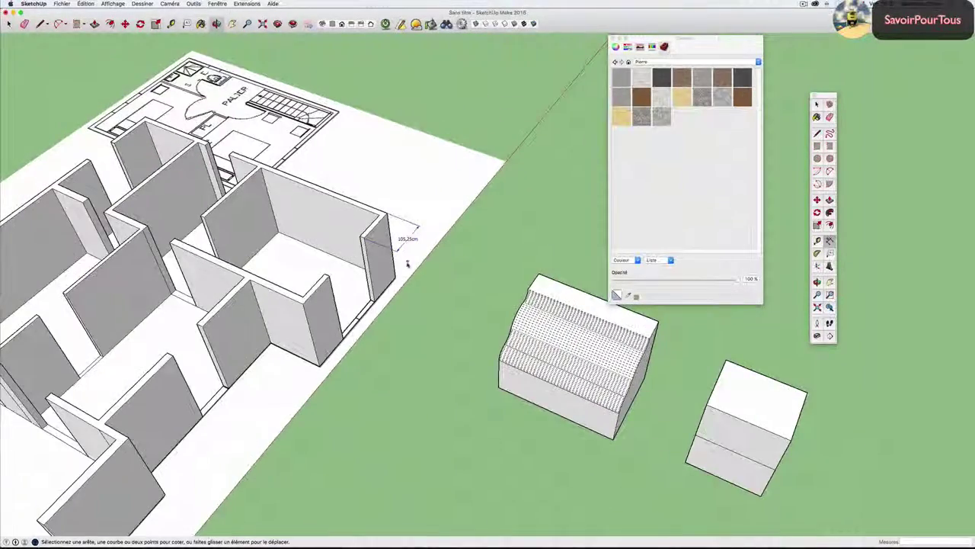
{"action": "scroll", "coordinate": [403, 270], "scroll_direction": "up", "scroll_amount": 5}
{"action": "left_click", "coordinate": [388, 286]}
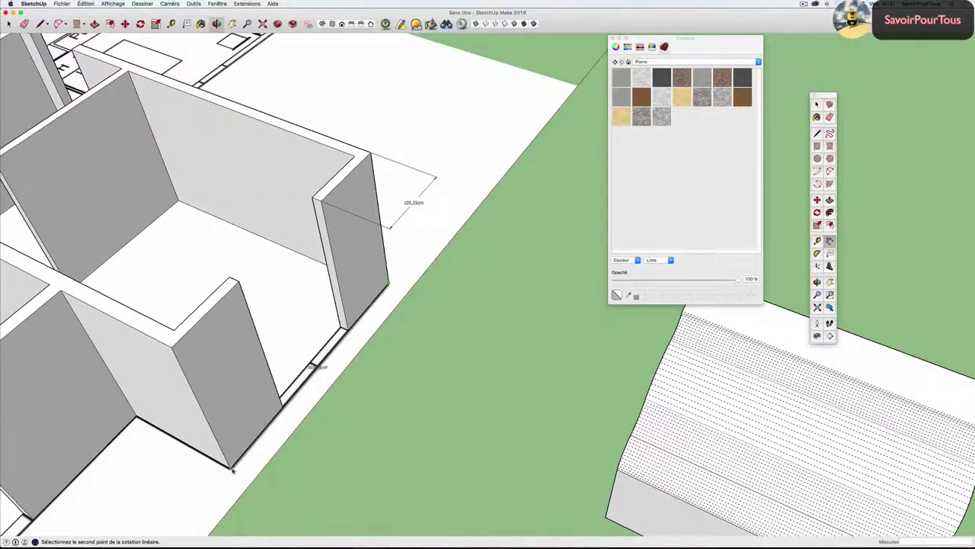
{"action": "left_click", "coordinate": [230, 466]}
{"action": "left_click", "coordinate": [357, 506]}
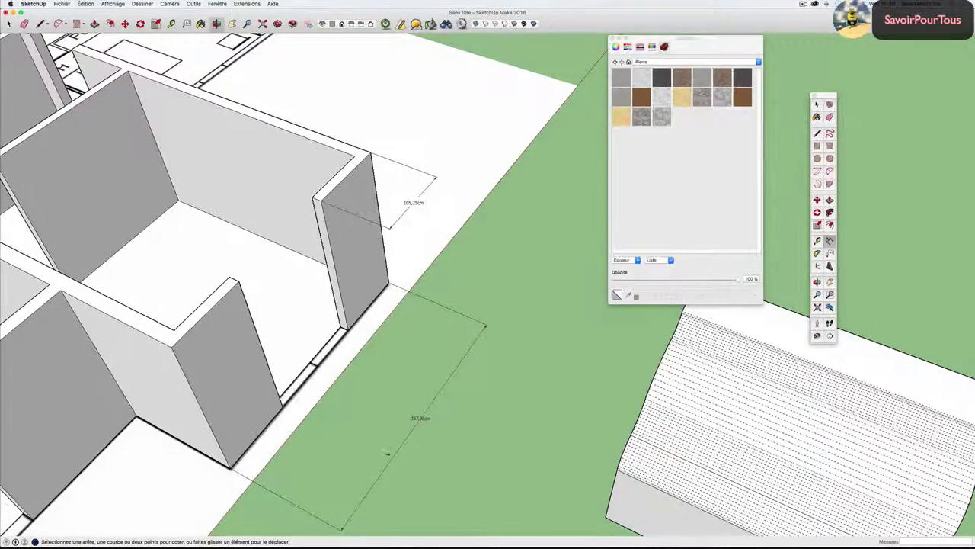
Orbit and zoom around the walls to reveal the whole floor plan.
{"action": "scroll", "coordinate": [410, 419], "scroll_direction": "down", "scroll_amount": 2}
{"action": "scroll", "coordinate": [409, 418], "scroll_direction": "up", "scroll_amount": 3}
{"action": "scroll", "coordinate": [418, 425], "scroll_direction": "up", "scroll_amount": 1}
{"action": "scroll", "coordinate": [417, 425], "scroll_direction": "down", "scroll_amount": 2}
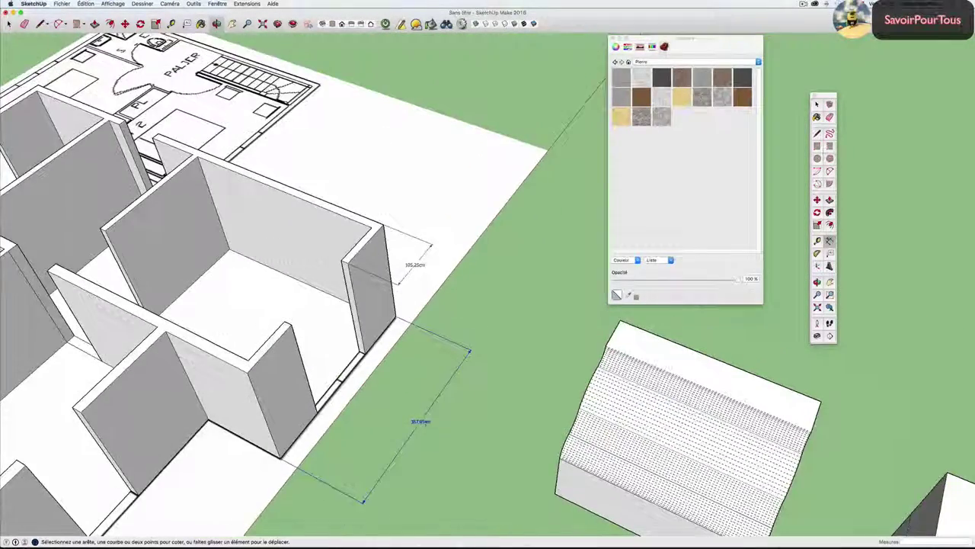
{"action": "scroll", "coordinate": [418, 426], "scroll_direction": "down", "scroll_amount": 2}
{"action": "mouse_move", "coordinate": [418, 425]}
{"action": "middle_mouse_down"}
{"action": "mouse_move", "coordinate": [576, 267]}
{"action": "mouse_move", "coordinate": [427, 304]}
{"action": "middle_mouse_up"}
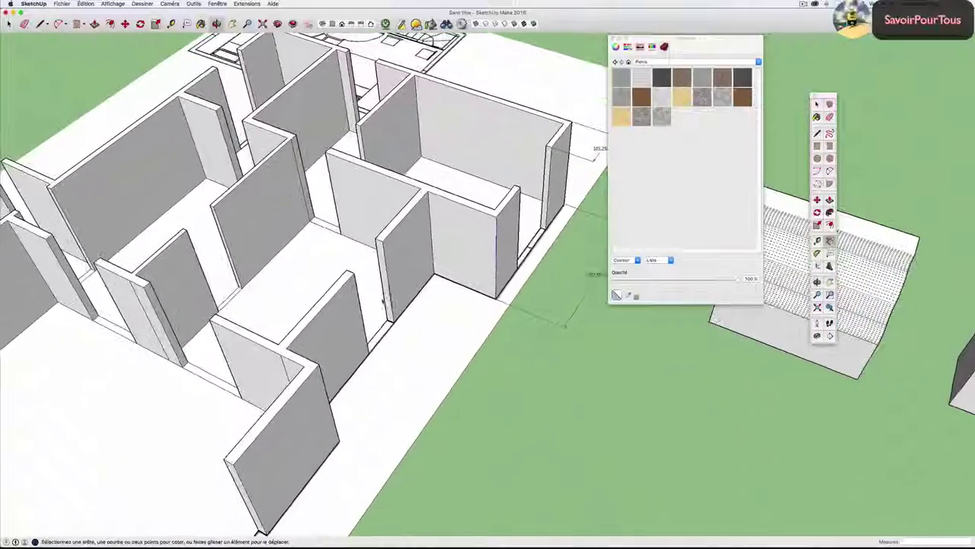
{"action": "scroll", "coordinate": [304, 305], "scroll_direction": "down", "scroll_amount": 3}
{"action": "middle_click_drag", "start_coordinate": [305, 305], "coordinate": [433, 283]}
{"action": "scroll", "coordinate": [433, 282], "scroll_direction": "up", "scroll_amount": 2}
{"action": "mouse_move", "coordinate": [374, 316]}
{"action": "middle_mouse_down"}
{"action": "mouse_move", "coordinate": [463, 320]}
{"action": "mouse_move", "coordinate": [354, 325]}
{"action": "mouse_move", "coordinate": [366, 289]}
{"action": "middle_mouse_up"}
{"action": "scroll", "coordinate": [354, 324], "scroll_direction": "down", "scroll_amount": 2}
{"action": "scroll", "coordinate": [366, 290], "scroll_direction": "up", "scroll_amount": 2}
{"action": "scroll", "coordinate": [352, 321], "scroll_direction": "up", "scroll_amount": 2}
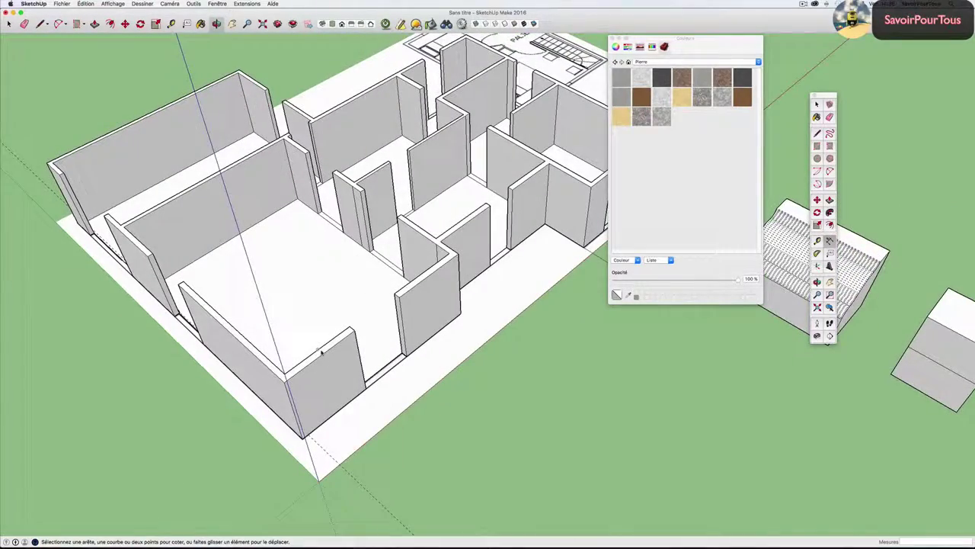
{"action": "scroll", "coordinate": [332, 356], "scroll_direction": "down", "scroll_amount": 2}
{"action": "mouse_move", "coordinate": [383, 330]}
{"action": "middle_mouse_down"}
{"action": "mouse_move", "coordinate": [379, 304]}
{"action": "mouse_move", "coordinate": [391, 311]}
{"action": "mouse_move", "coordinate": [334, 321]}
{"action": "mouse_move", "coordinate": [355, 310]}
{"action": "middle_mouse_up"}
{"action": "scroll", "coordinate": [379, 292], "scroll_direction": "up", "scroll_amount": 2}
{"action": "scroll", "coordinate": [378, 291], "scroll_direction": "down", "scroll_amount": 2}
{"action": "scroll", "coordinate": [390, 311], "scroll_direction": "up", "scroll_amount": 2}
{"action": "scroll", "coordinate": [390, 311], "scroll_direction": "down", "scroll_amount": 2}
{"action": "scroll", "coordinate": [336, 313], "scroll_direction": "up", "scroll_amount": 2}
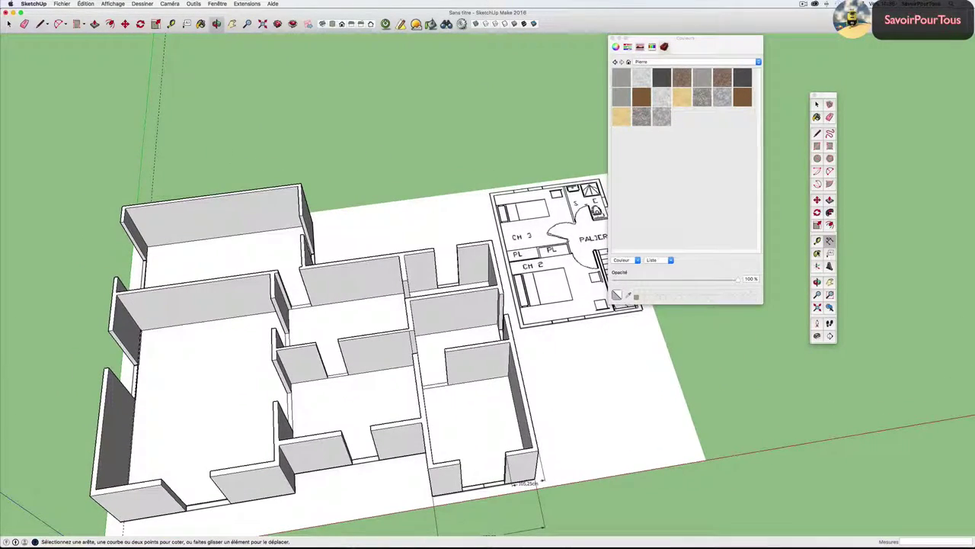
Add a 30° guide line crossing the plan sheet with the Protractor.
{"action": "key", "text": "t"}
{"action": "left_click", "coordinate": [579, 372]}
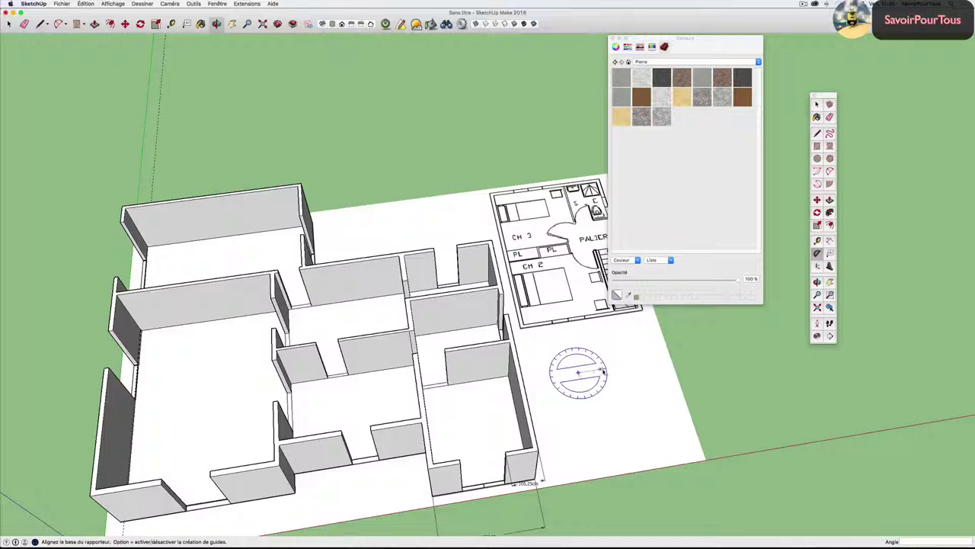
{"action": "left_click", "coordinate": [623, 368]}
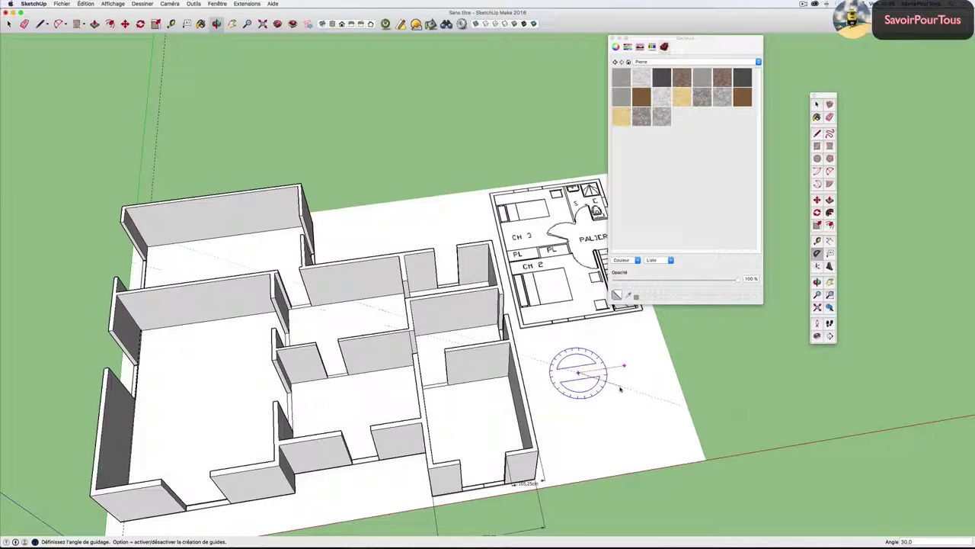
{"action": "left_click", "coordinate": [621, 383]}
Add a second 30° guide line starting at a wall end.
{"action": "scroll", "coordinate": [621, 384], "scroll_direction": "up", "scroll_amount": 3}
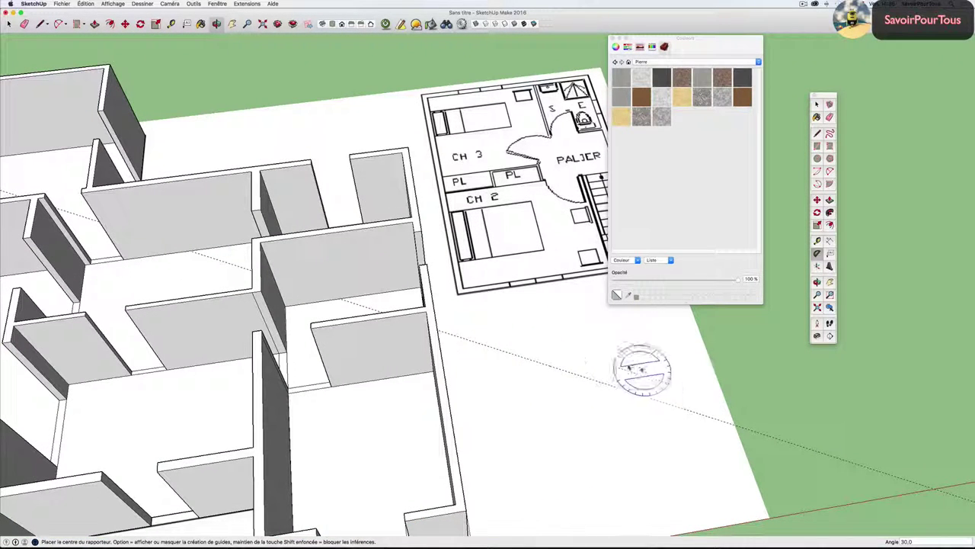
{"action": "scroll", "coordinate": [347, 335], "scroll_direction": "up", "scroll_amount": 2}
{"action": "scroll", "coordinate": [442, 307], "scroll_direction": "up", "scroll_amount": 2}
{"action": "scroll", "coordinate": [427, 291], "scroll_direction": "up", "scroll_amount": 2}
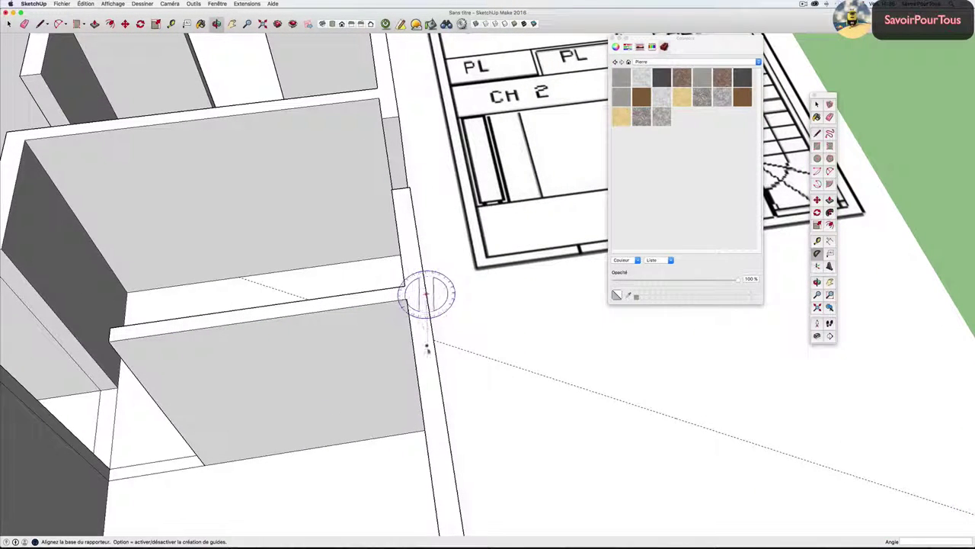
{"action": "left_click", "coordinate": [442, 394]}
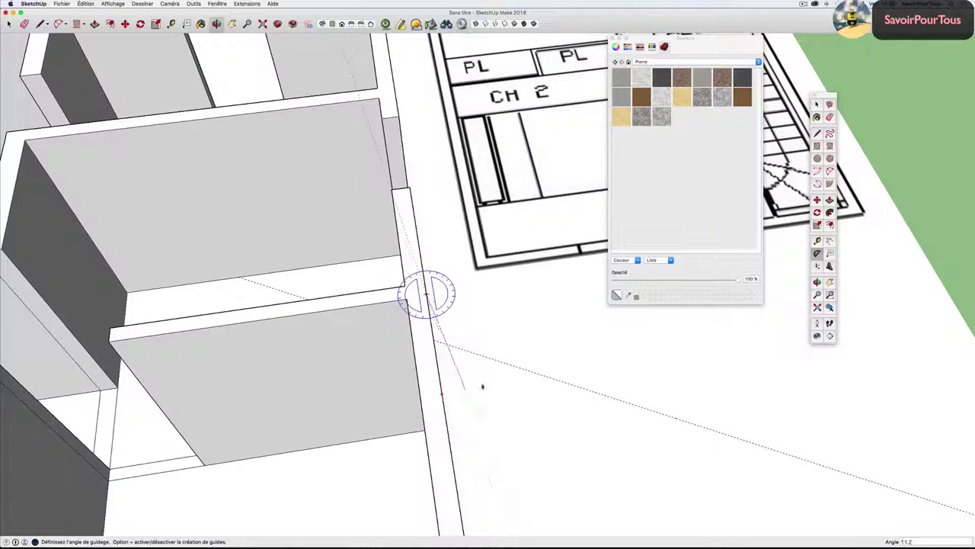
{"action": "type", "text": "90"}
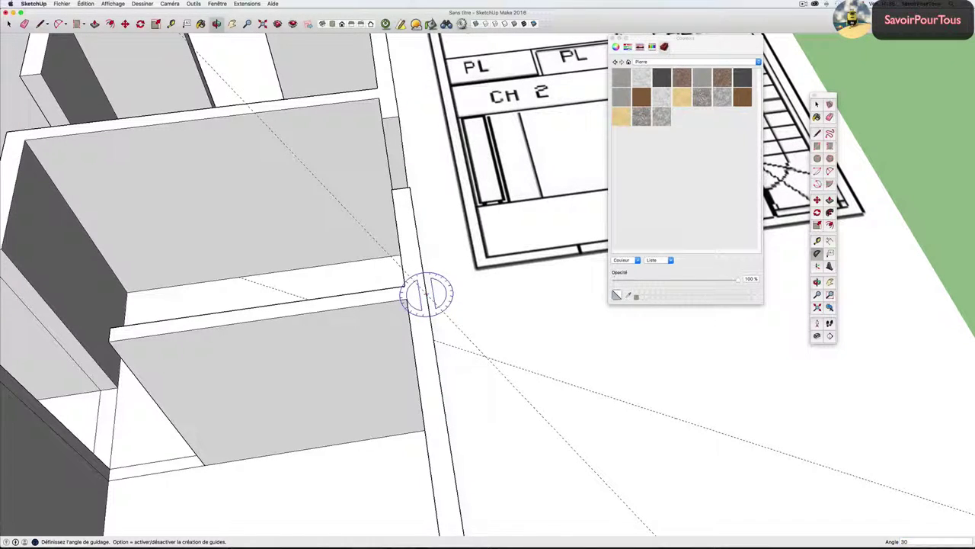
{"action": "key", "text": "Return"}
{"action": "scroll", "coordinate": [482, 348], "scroll_direction": "up", "scroll_amount": 1}
Trace a line along the 30° guide across the wall end face, splitting it in two.
{"action": "key", "text": "l"}
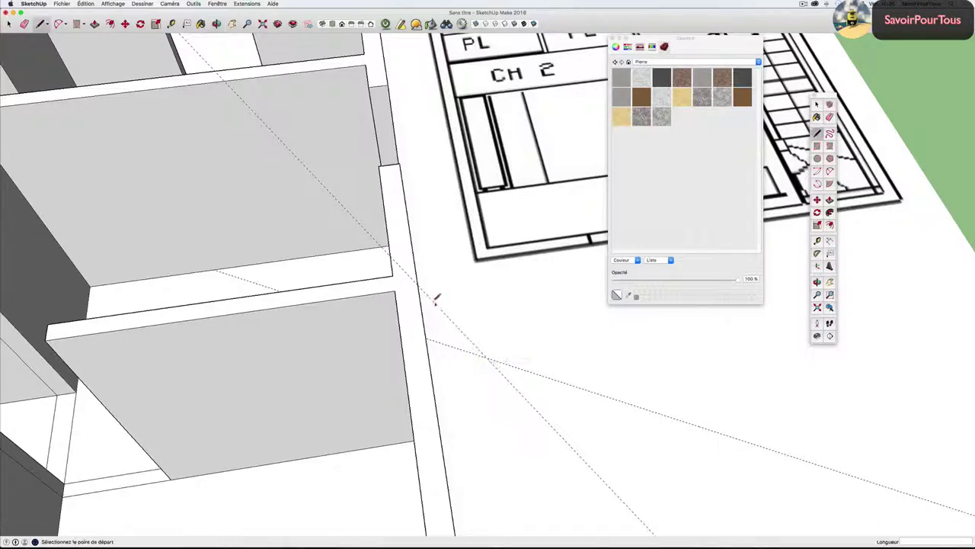
{"action": "left_click", "coordinate": [417, 285]}
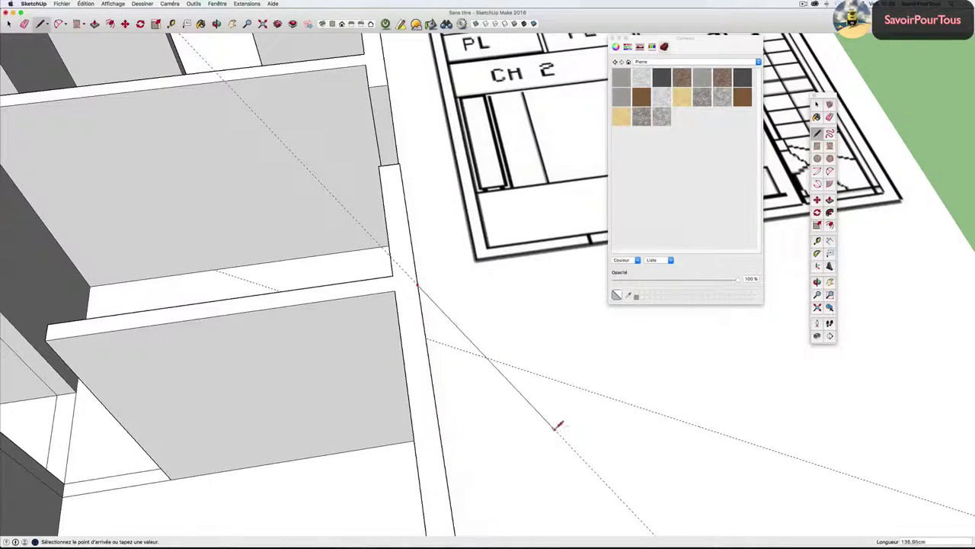
{"action": "mouse_move", "coordinate": [558, 426]}
{"action": "middle_mouse_down"}
{"action": "mouse_move", "coordinate": [329, 379]}
{"action": "mouse_move", "coordinate": [224, 324]}
{"action": "mouse_move", "coordinate": [173, 270]}
{"action": "mouse_move", "coordinate": [462, 414]}
{"action": "mouse_move", "coordinate": [549, 424]}
{"action": "mouse_move", "coordinate": [629, 364]}
{"action": "mouse_move", "coordinate": [692, 354]}
{"action": "mouse_move", "coordinate": [353, 350]}
{"action": "mouse_move", "coordinate": [289, 333]}
{"action": "mouse_move", "coordinate": [215, 281]}
{"action": "mouse_move", "coordinate": [205, 225]}
{"action": "mouse_move", "coordinate": [385, 407]}
{"action": "middle_mouse_up"}
{"action": "key", "text": "l"}
{"action": "left_click", "coordinate": [383, 406]}
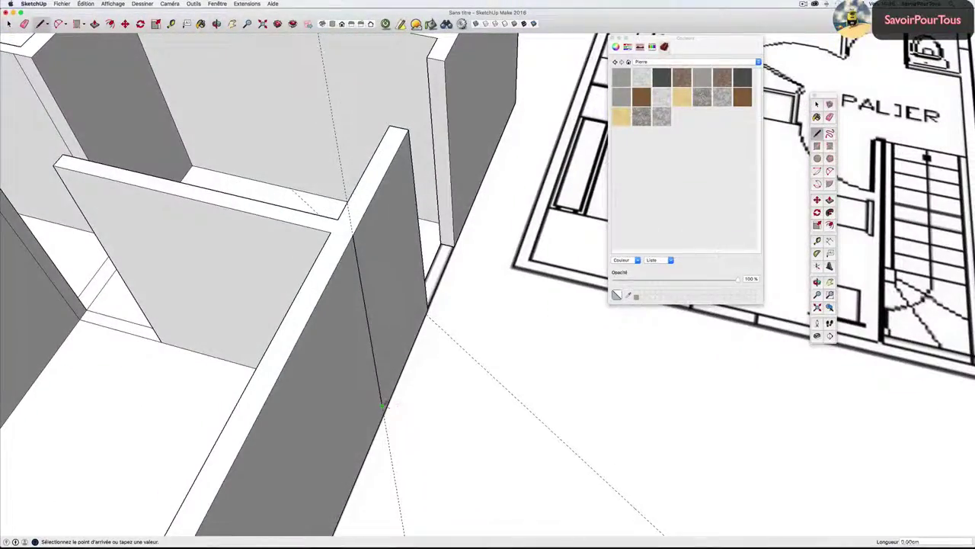
{"action": "left_click", "coordinate": [293, 381]}
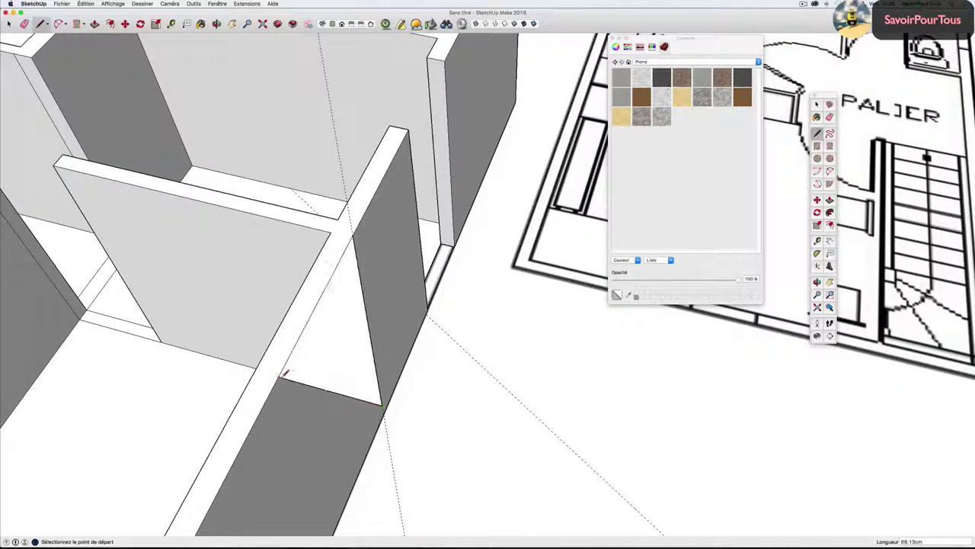
{"action": "mouse_move", "coordinate": [293, 381]}
{"action": "middle_mouse_down"}
{"action": "mouse_move", "coordinate": [395, 373]}
{"action": "mouse_move", "coordinate": [342, 383]}
{"action": "mouse_move", "coordinate": [439, 384]}
{"action": "mouse_move", "coordinate": [447, 353]}
{"action": "mouse_move", "coordinate": [328, 406]}
{"action": "mouse_move", "coordinate": [362, 391]}
{"action": "middle_mouse_up"}
{"action": "key", "text": "ctrl+z"}
{"action": "scroll", "coordinate": [345, 377], "scroll_direction": "down", "scroll_amount": 3}
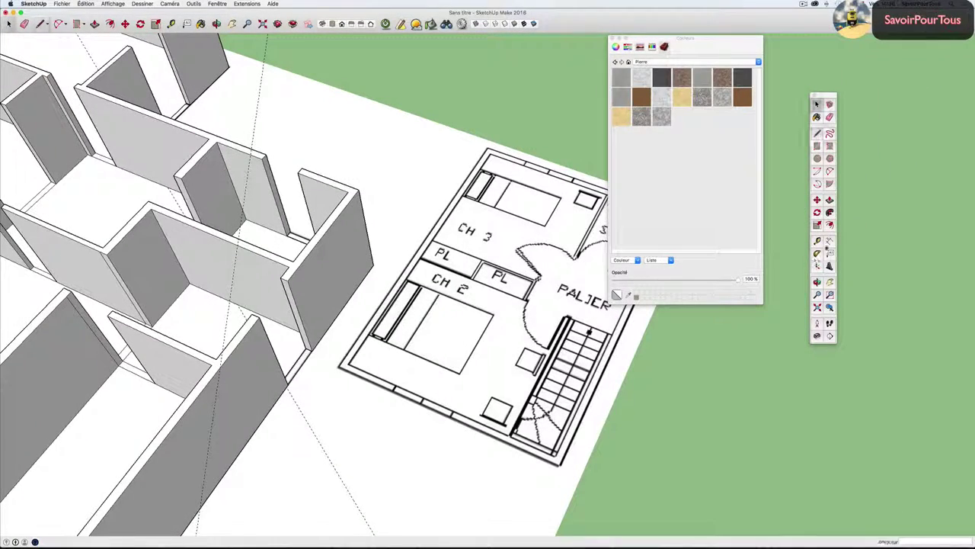
Add a leader text label anchored on the floor beside the walls and reword it to 'Plan'.
{"action": "left_click", "coordinate": [830, 254]}
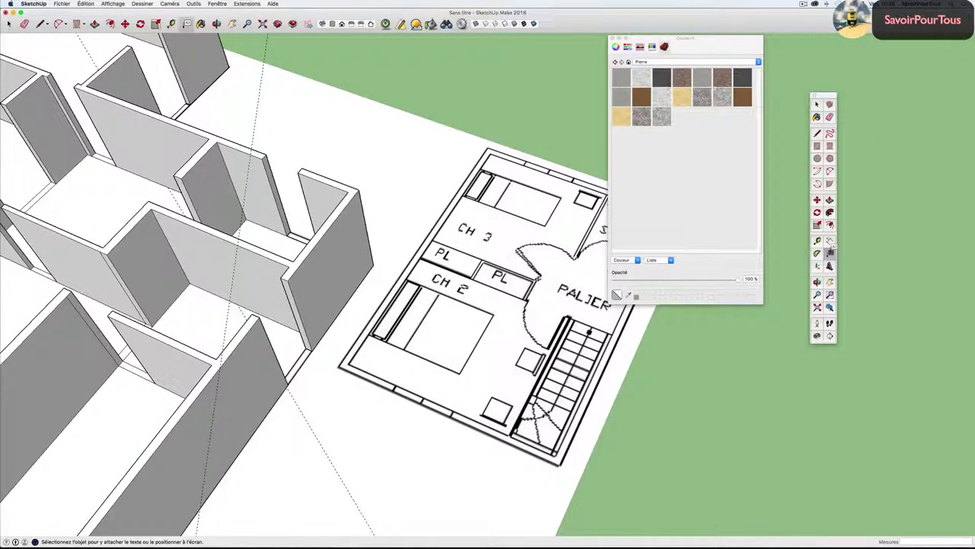
{"action": "mouse_move", "coordinate": [471, 314]}
{"action": "middle_mouse_down"}
{"action": "mouse_move", "coordinate": [282, 312]}
{"action": "mouse_move", "coordinate": [387, 329]}
{"action": "middle_mouse_up"}
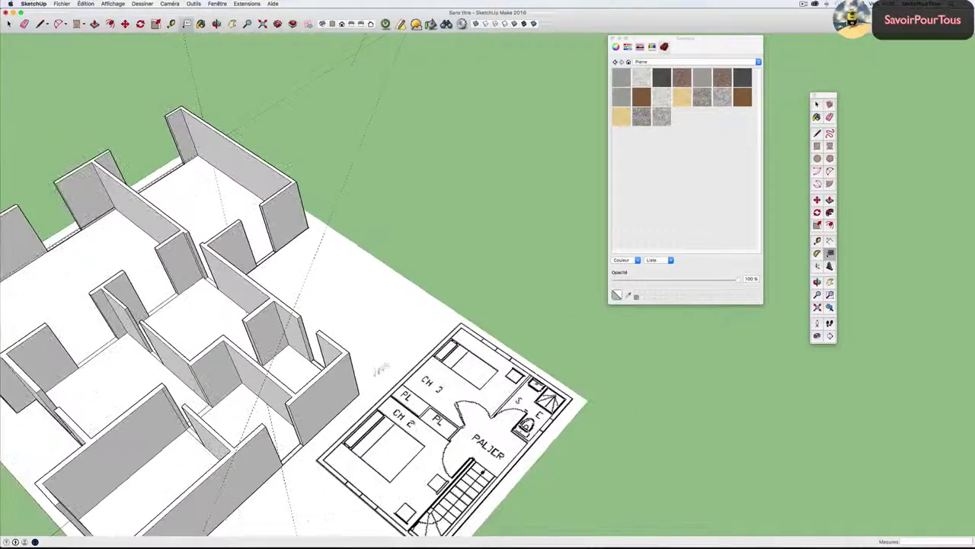
{"action": "left_click", "coordinate": [387, 328]}
{"action": "left_click", "coordinate": [478, 181]}
{"action": "scroll", "coordinate": [496, 194], "scroll_direction": "up", "scroll_amount": 2}
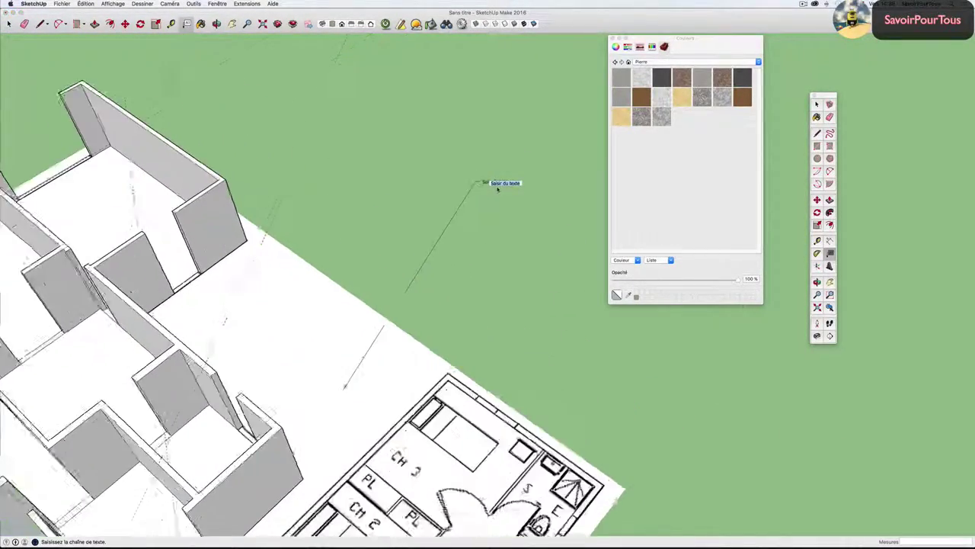
{"action": "scroll", "coordinate": [496, 197], "scroll_direction": "up", "scroll_amount": 2}
{"action": "middle_click_drag", "start_coordinate": [476, 229], "coordinate": [386, 218]}
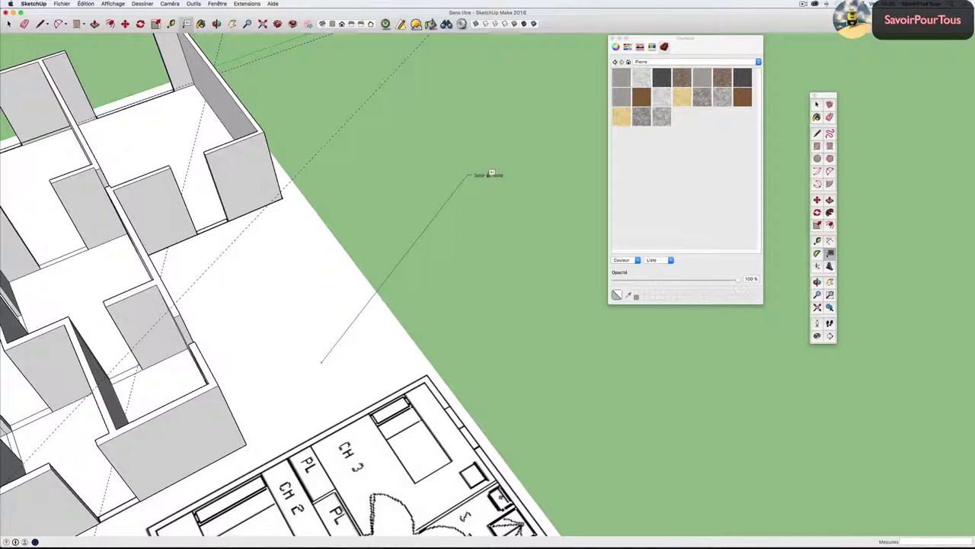
{"action": "key", "text": "space"}
{"action": "double_click", "coordinate": [487, 176]}
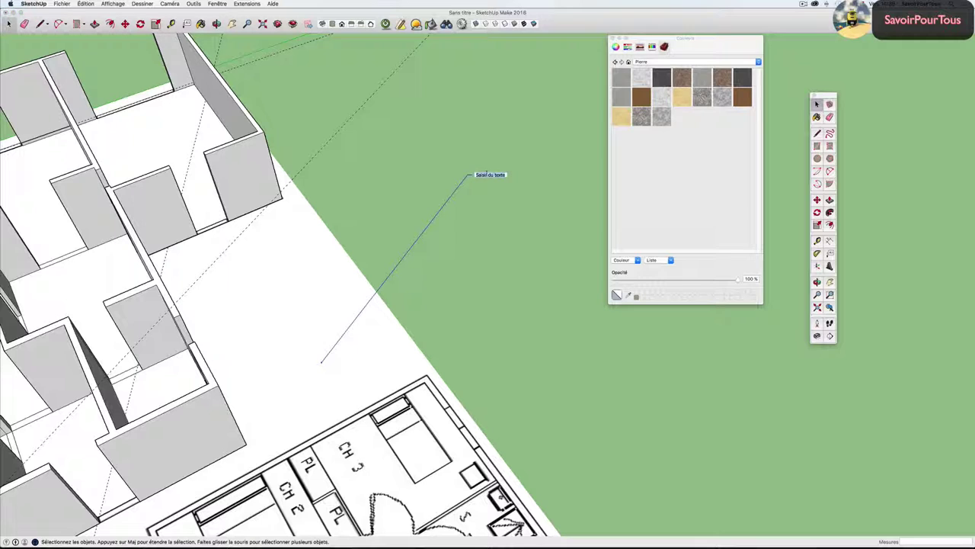
{"action": "type", "text": "Plan"}
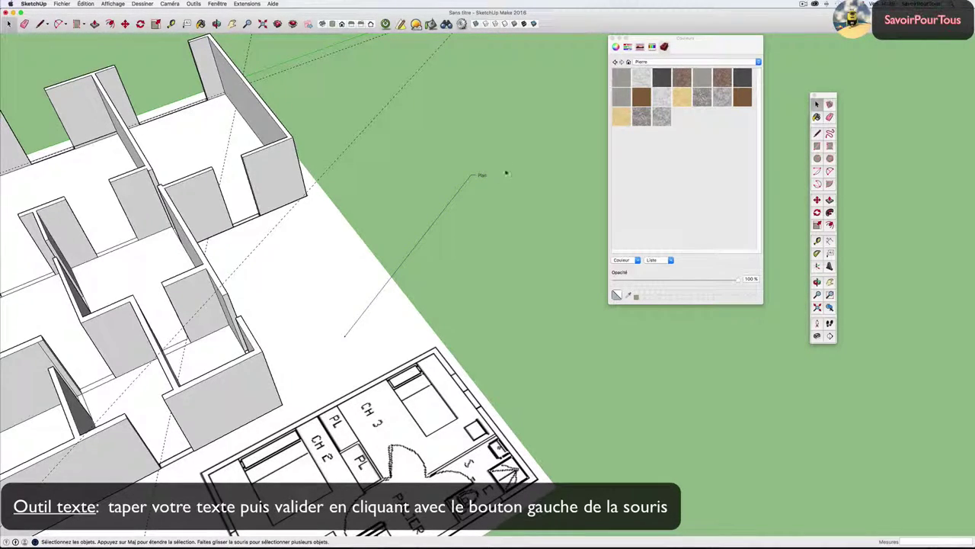
{"action": "mouse_move", "coordinate": [507, 173]}
{"action": "middle_mouse_down"}
{"action": "mouse_move", "coordinate": [468, 175]}
{"action": "mouse_move", "coordinate": [466, 151]}
{"action": "mouse_move", "coordinate": [468, 235]}
{"action": "middle_mouse_up"}
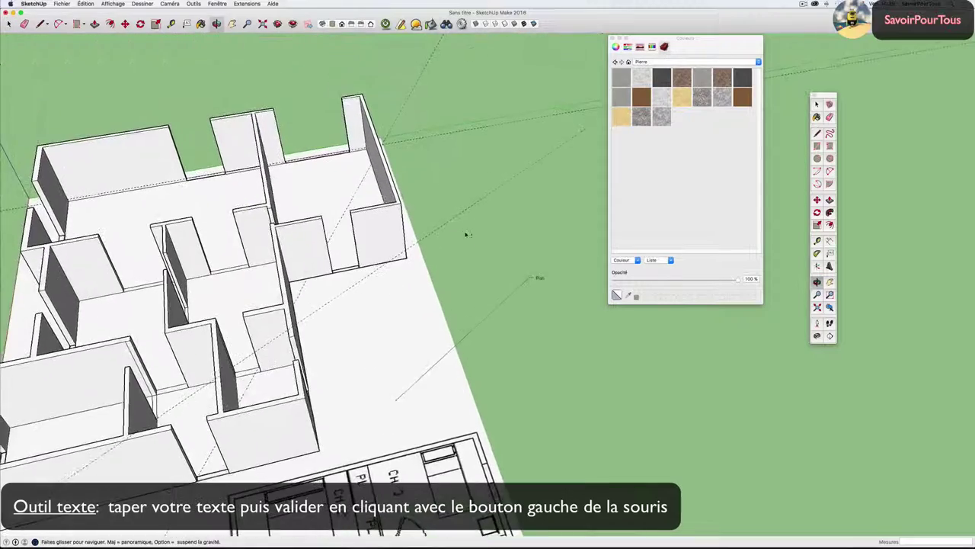
Box-select every ground-floor wall and combine them with Créer un groupe.
{"action": "scroll", "coordinate": [366, 218], "scroll_direction": "up", "scroll_amount": 2}
{"action": "scroll", "coordinate": [374, 229], "scroll_direction": "up", "scroll_amount": 2}
{"action": "scroll", "coordinate": [375, 229], "scroll_direction": "up", "scroll_amount": 2}
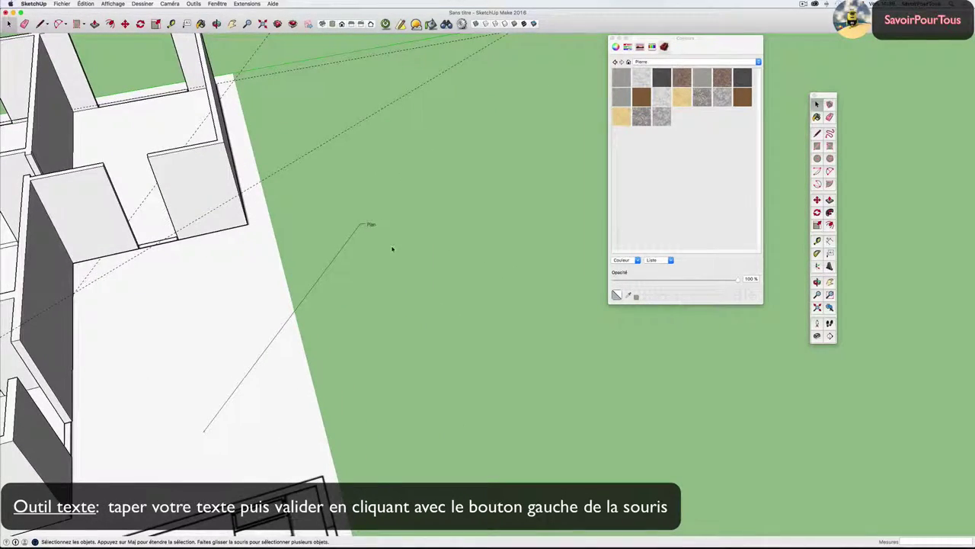
{"action": "scroll", "coordinate": [392, 248], "scroll_direction": "down", "scroll_amount": 2}
{"action": "scroll", "coordinate": [392, 249], "scroll_direction": "down", "scroll_amount": 1}
{"action": "scroll", "coordinate": [393, 248], "scroll_direction": "down", "scroll_amount": 1}
{"action": "scroll", "coordinate": [395, 249], "scroll_direction": "down", "scroll_amount": 1}
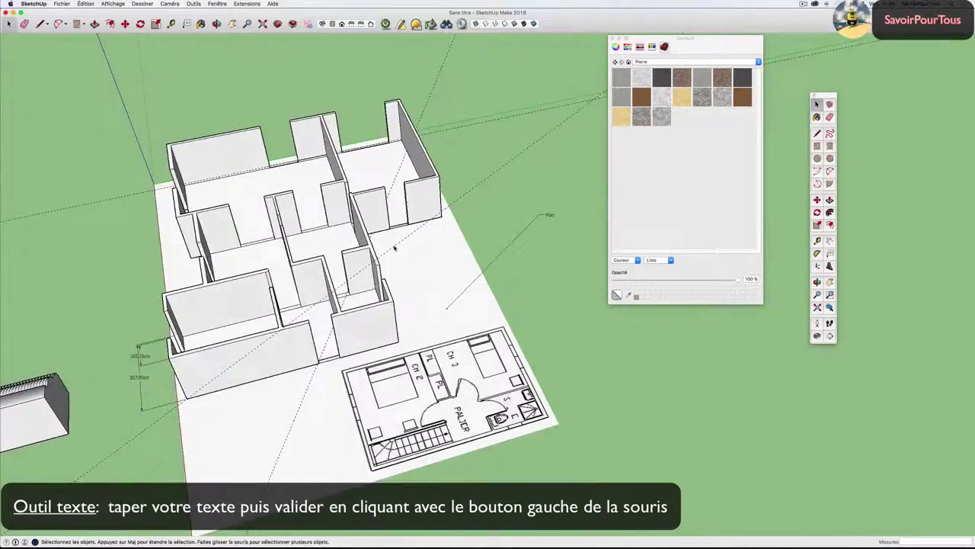
{"action": "scroll", "coordinate": [395, 244], "scroll_direction": "up", "scroll_amount": 1}
{"action": "scroll", "coordinate": [397, 238], "scroll_direction": "up", "scroll_amount": 2}
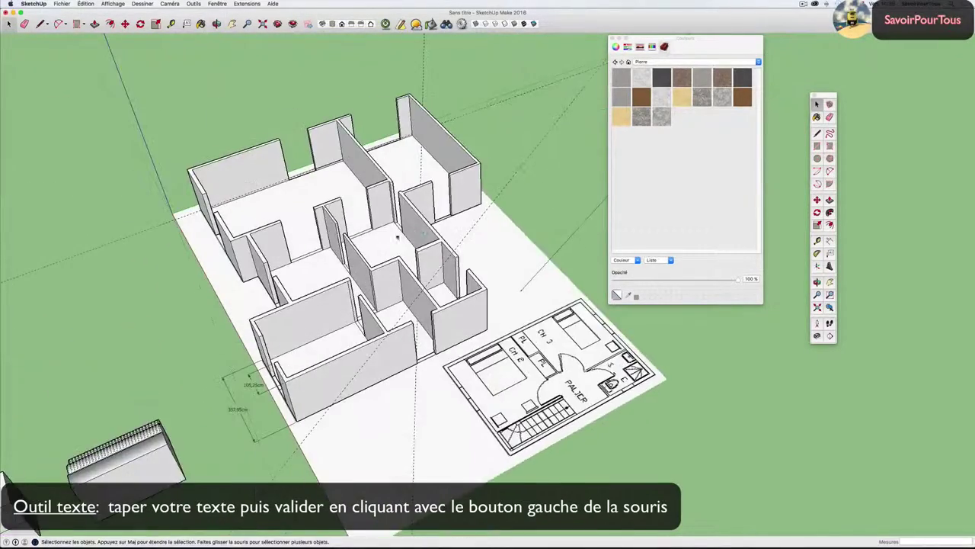
{"action": "scroll", "coordinate": [397, 238], "scroll_direction": "up", "scroll_amount": 2}
{"action": "mouse_move", "coordinate": [253, 236]}
{"action": "middle_mouse_down"}
{"action": "mouse_move", "coordinate": [425, 204]}
{"action": "mouse_move", "coordinate": [455, 244]}
{"action": "mouse_move", "coordinate": [483, 238]}
{"action": "mouse_move", "coordinate": [191, 242]}
{"action": "middle_mouse_up"}
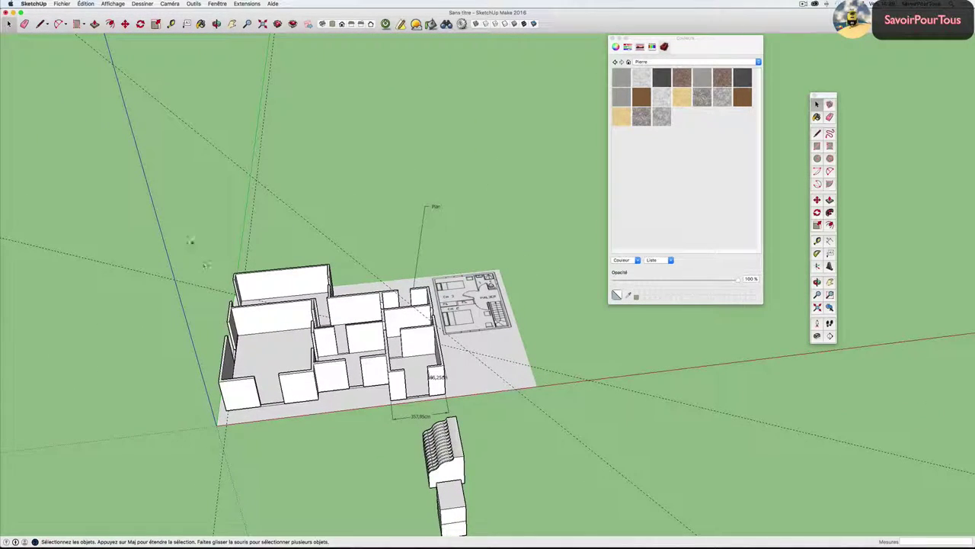
{"action": "left_click_drag", "start_coordinate": [191, 243], "coordinate": [454, 419]}
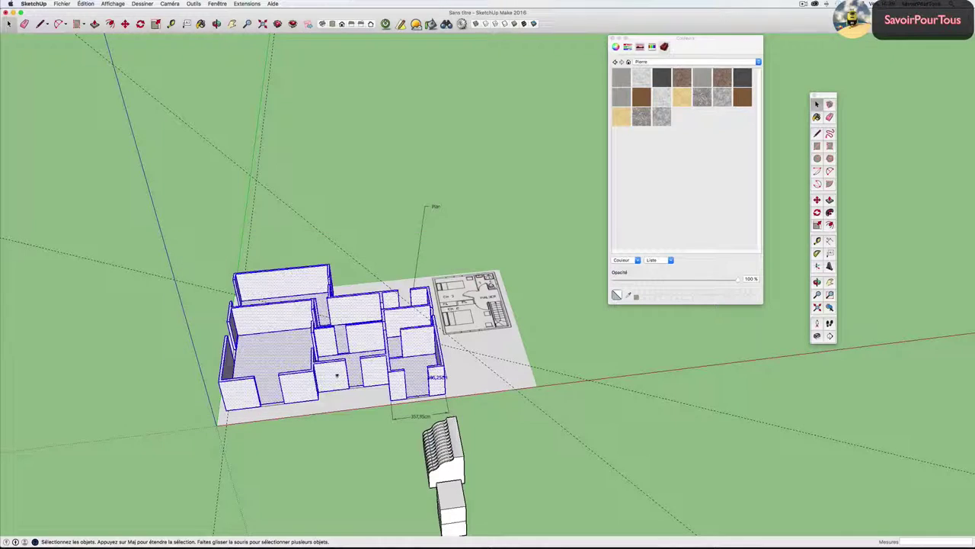
{"action": "scroll", "coordinate": [336, 375], "scroll_direction": "up", "scroll_amount": 3}
{"action": "right_click", "coordinate": [319, 375]}
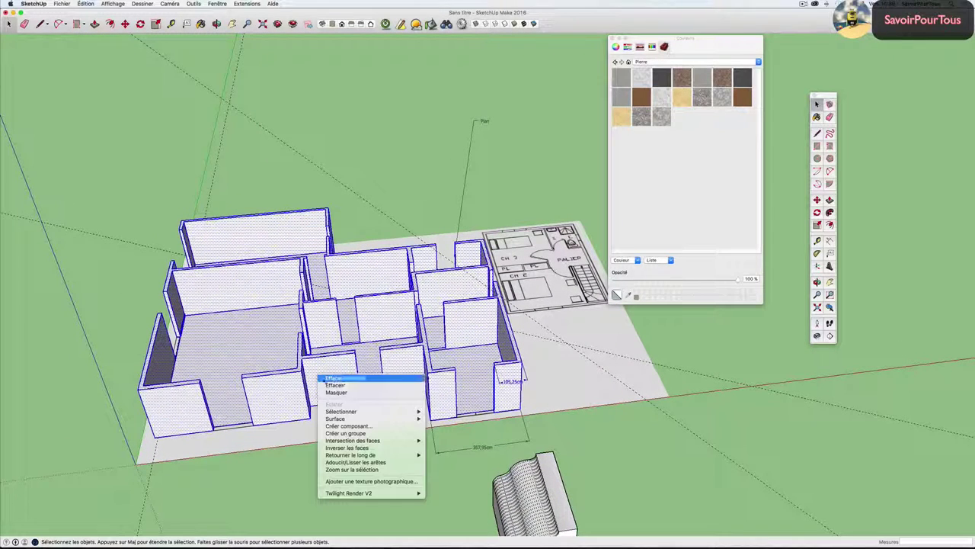
{"action": "left_click", "coordinate": [343, 426]}
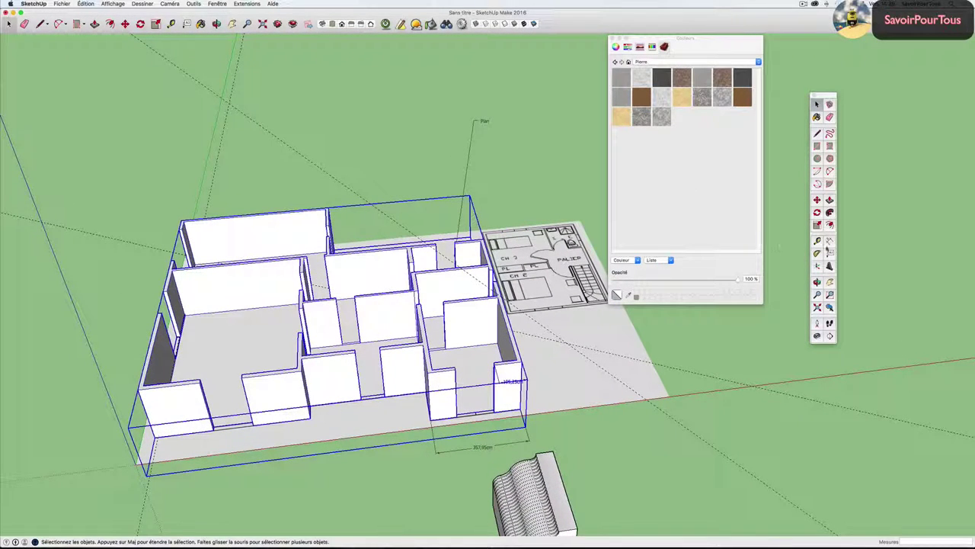
Attach a leader label to a wall face showing its 92833,85 cm² area above the house.
{"action": "left_click", "coordinate": [187, 24]}
{"action": "left_click", "coordinate": [370, 259]}
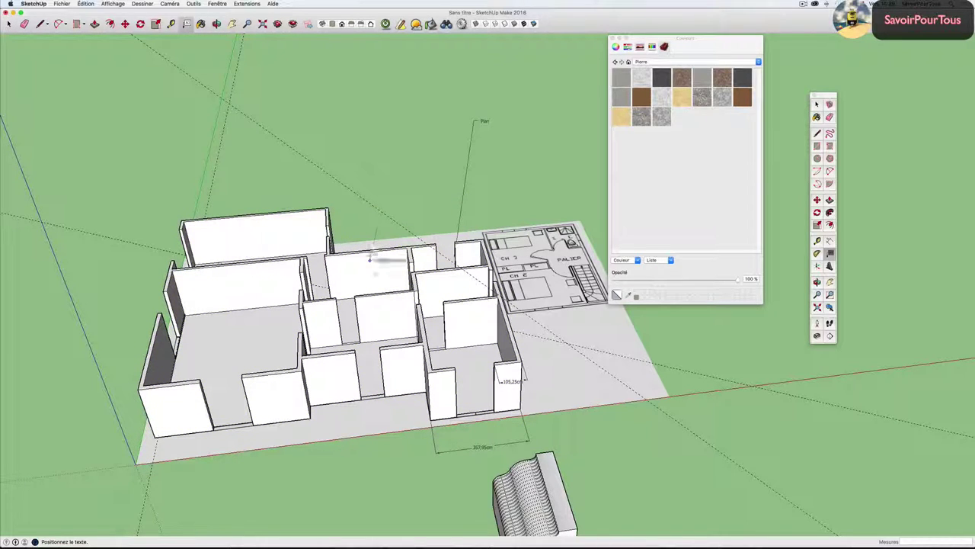
{"action": "left_click", "coordinate": [404, 143]}
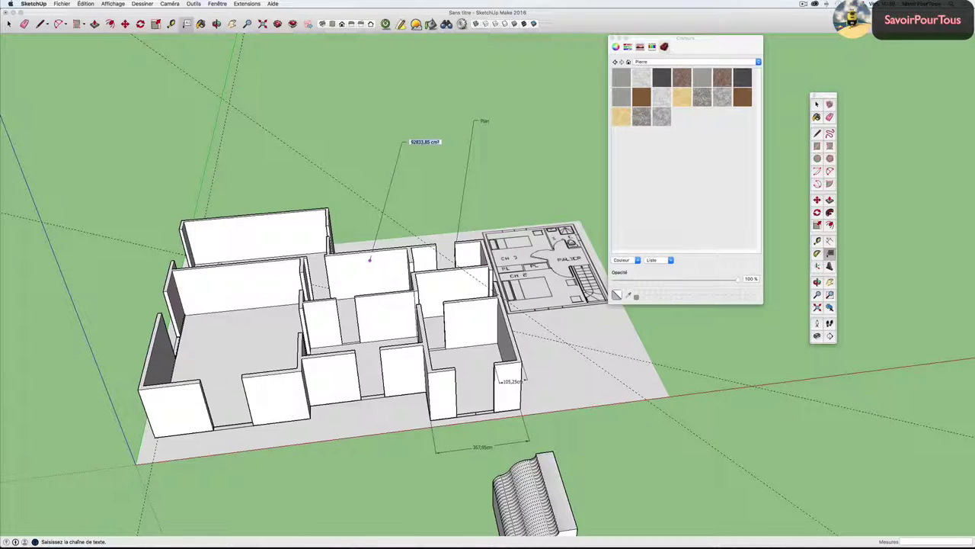
{"action": "key", "text": "Return"}
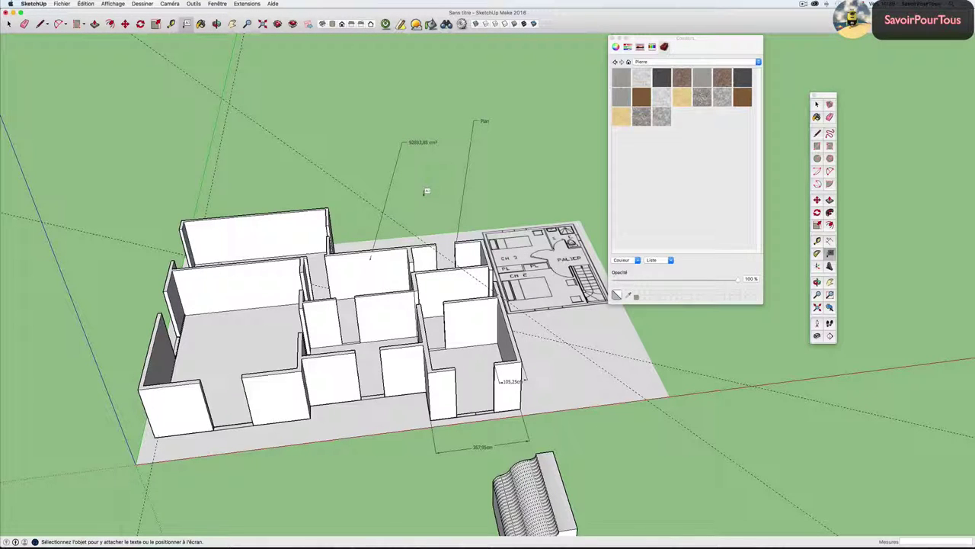
{"action": "key", "text": "space"}
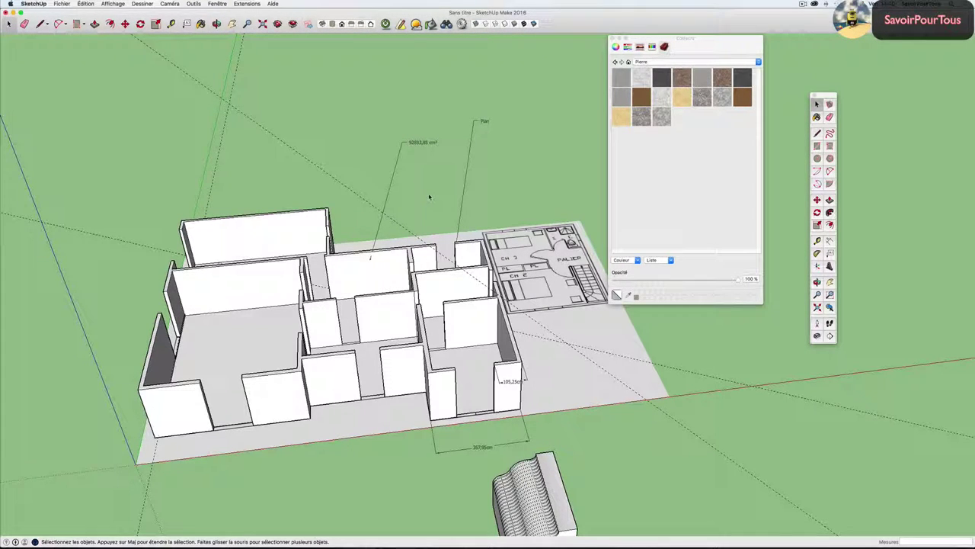
{"action": "middle_click_drag", "start_coordinate": [462, 199], "coordinate": [360, 183], "text": "shift"}
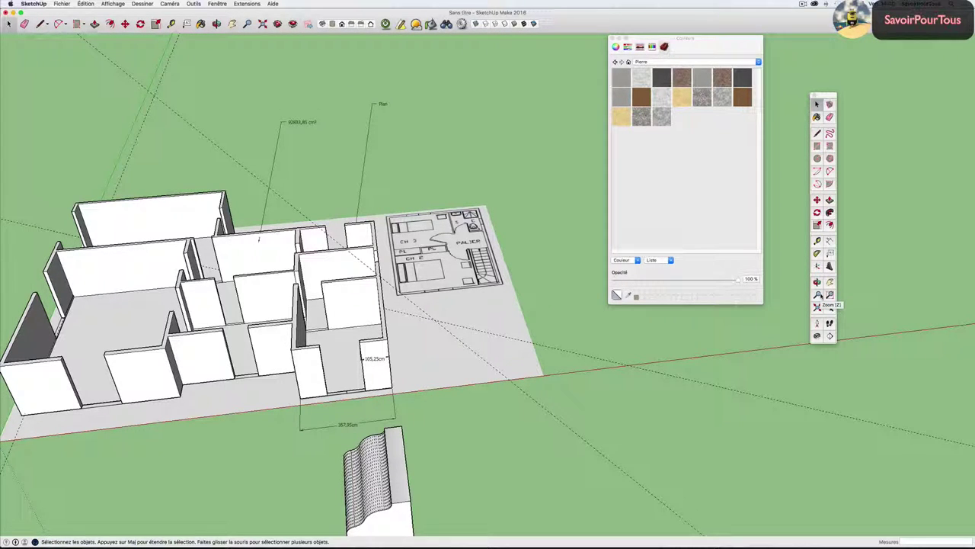
{"action": "left_click", "coordinate": [829, 295]}
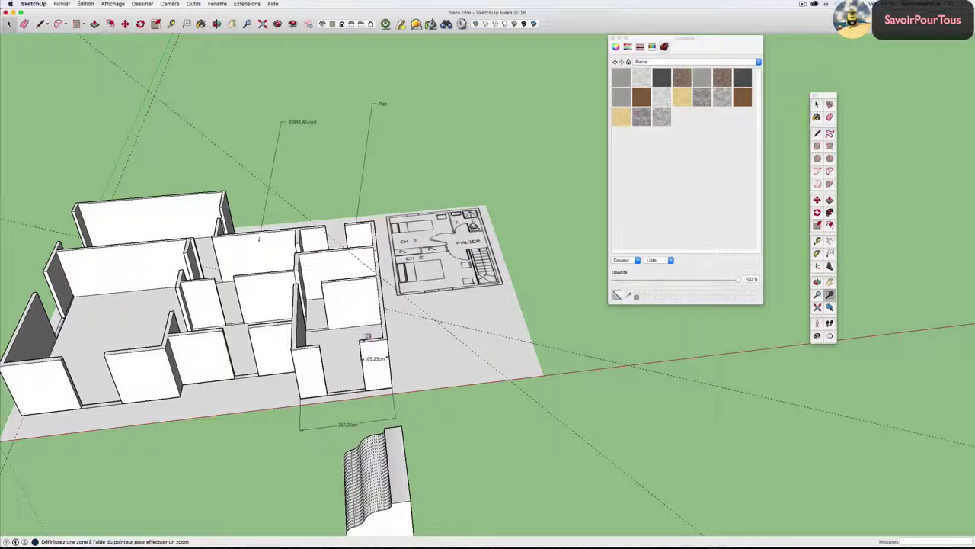
{"action": "left_click_drag", "start_coordinate": [347, 330], "coordinate": [404, 366]}
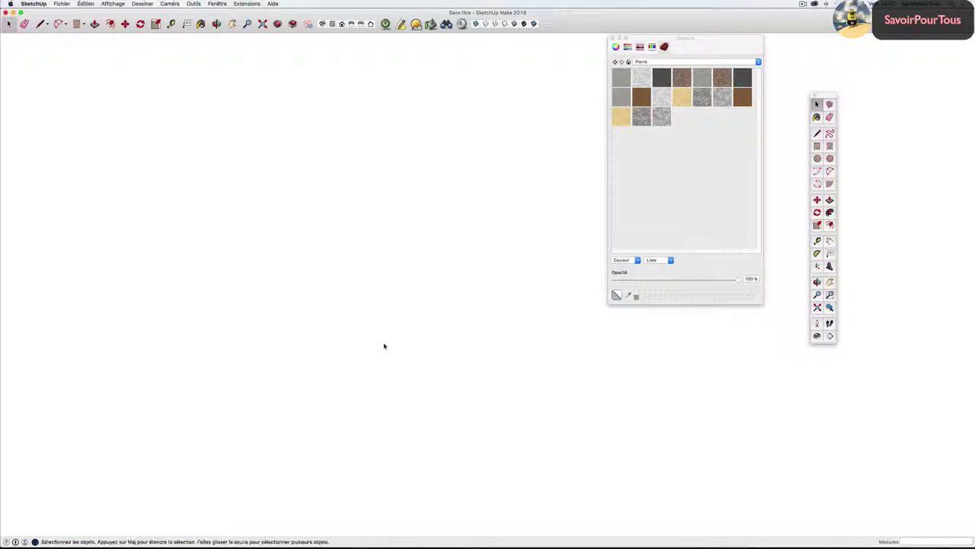
{"action": "scroll", "coordinate": [384, 346], "scroll_direction": "down", "scroll_amount": 3}
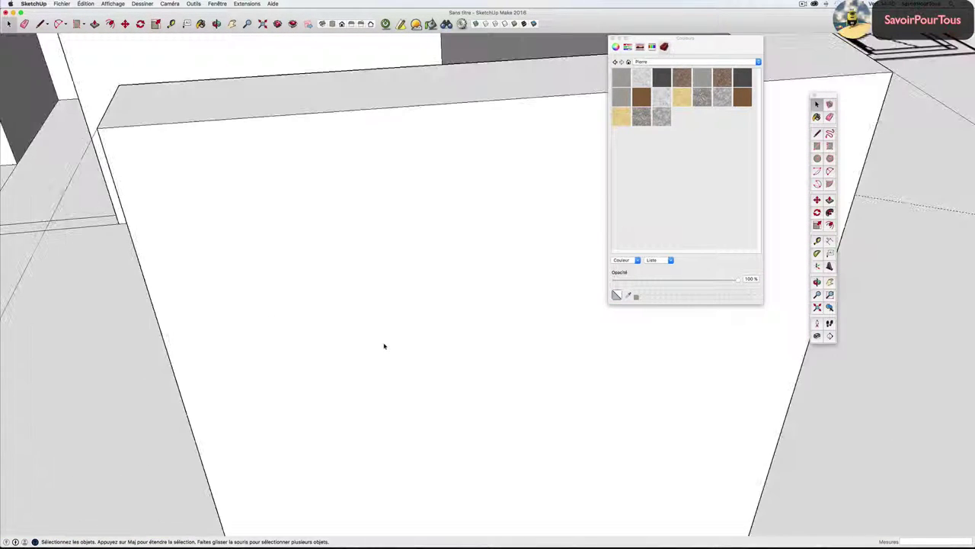
{"action": "scroll", "coordinate": [384, 346], "scroll_direction": "down", "scroll_amount": 3}
{"action": "scroll", "coordinate": [387, 341], "scroll_direction": "down", "scroll_amount": 3}
{"action": "middle_click_drag", "start_coordinate": [391, 337], "coordinate": [427, 297]}
{"action": "scroll", "coordinate": [427, 297], "scroll_direction": "down", "scroll_amount": 2}
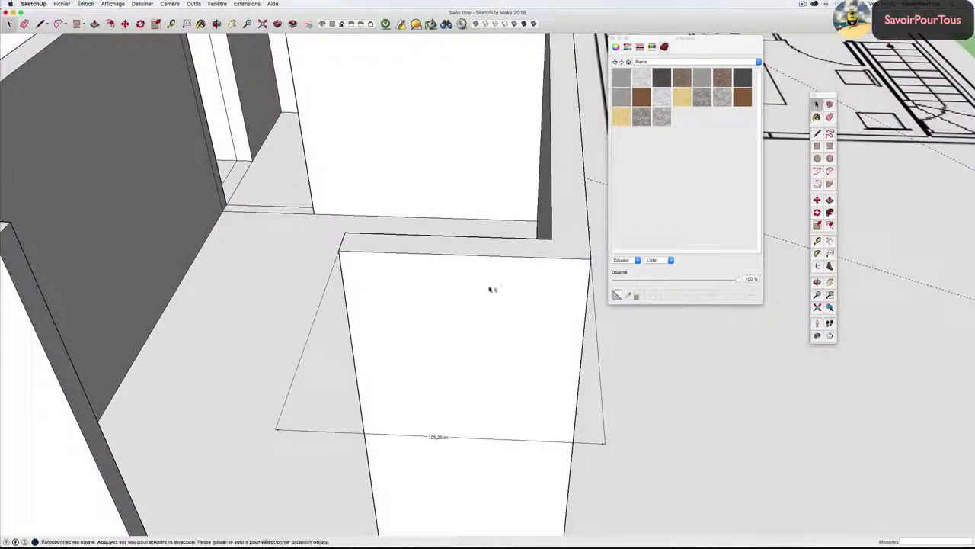
{"action": "scroll", "coordinate": [488, 285], "scroll_direction": "down", "scroll_amount": 2}
{"action": "scroll", "coordinate": [333, 327], "scroll_direction": "down", "scroll_amount": 2}
{"action": "scroll", "coordinate": [397, 303], "scroll_direction": "down", "scroll_amount": 2}
{"action": "scroll", "coordinate": [397, 303], "scroll_direction": "down", "scroll_amount": 2}
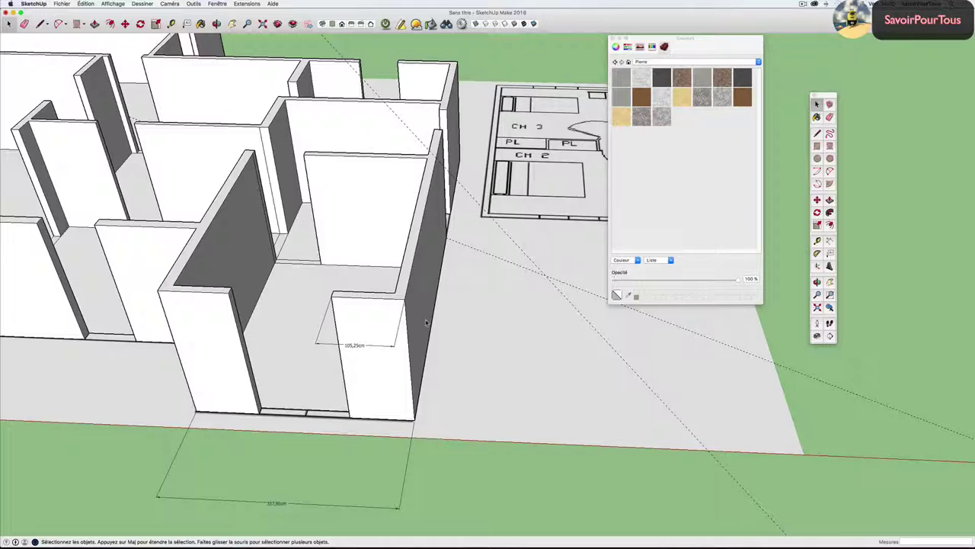
{"action": "middle_click_drag", "start_coordinate": [311, 323], "coordinate": [374, 320]}
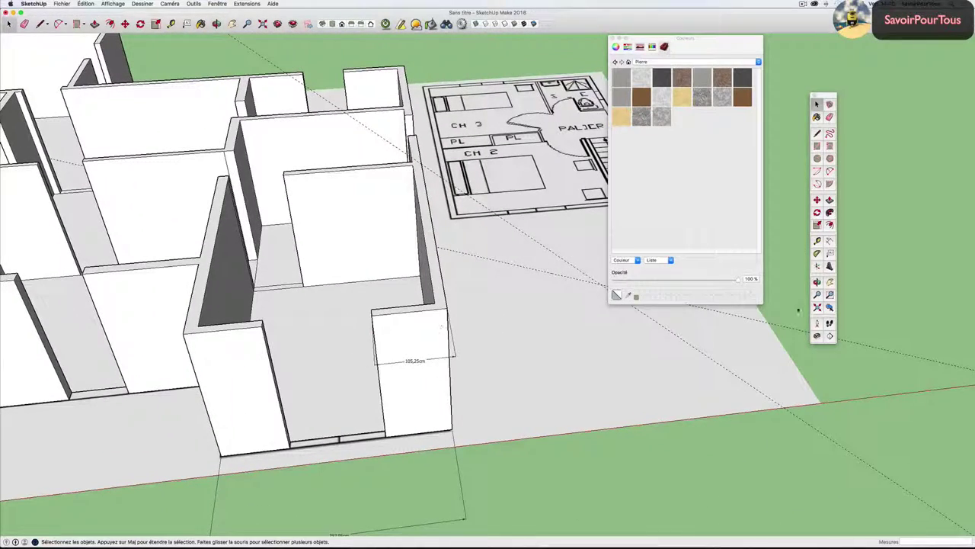
{"action": "scroll", "coordinate": [425, 326], "scroll_direction": "up", "scroll_amount": 2}
{"action": "scroll", "coordinate": [413, 300], "scroll_direction": "up", "scroll_amount": 3}
{"action": "scroll", "coordinate": [414, 298], "scroll_direction": "up", "scroll_amount": 3}
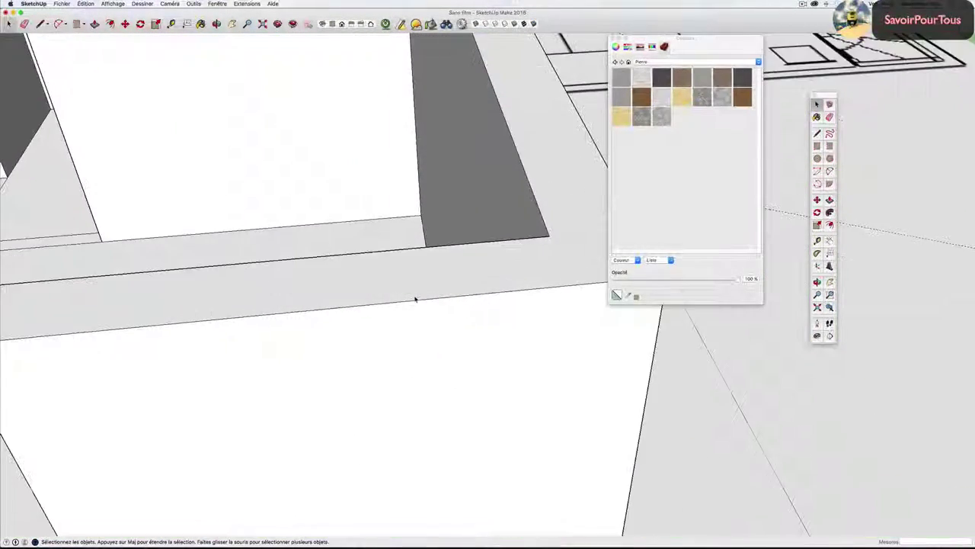
{"action": "scroll", "coordinate": [415, 299], "scroll_direction": "up", "scroll_amount": 1}
{"action": "scroll", "coordinate": [416, 299], "scroll_direction": "up", "scroll_amount": 2}
{"action": "scroll", "coordinate": [415, 300], "scroll_direction": "up", "scroll_amount": 2}
{"action": "scroll", "coordinate": [415, 299], "scroll_direction": "up", "scroll_amount": 2}
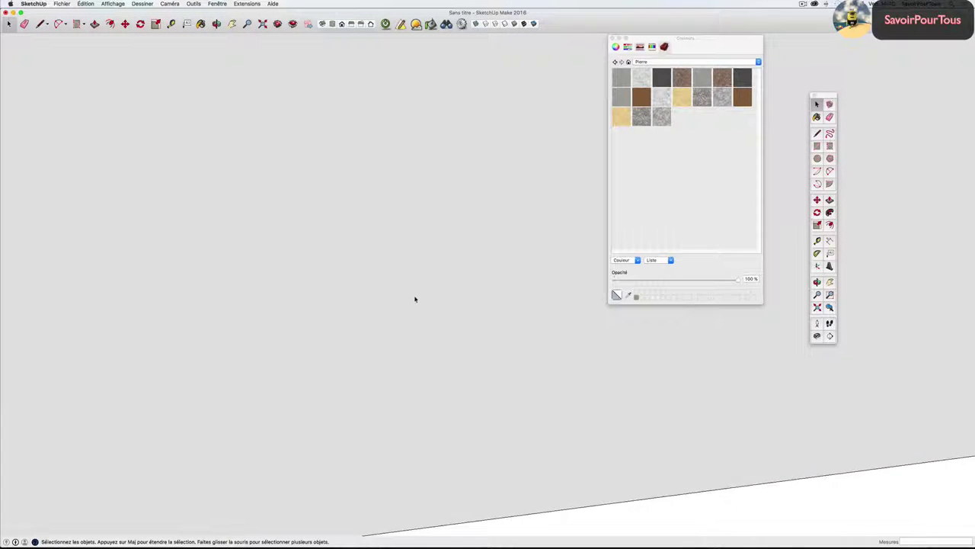
{"action": "scroll", "coordinate": [416, 299], "scroll_direction": "up", "scroll_amount": 2}
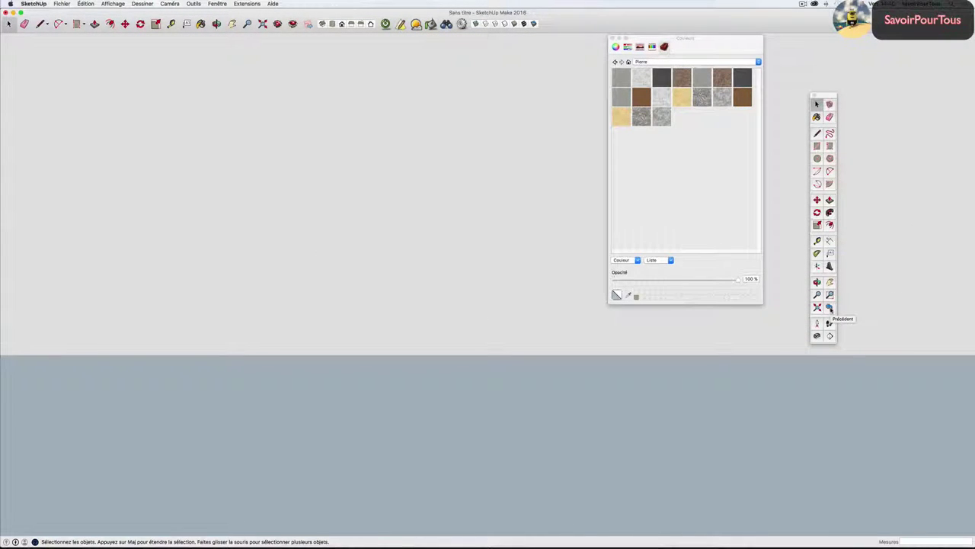
{"action": "left_click", "coordinate": [830, 308]}
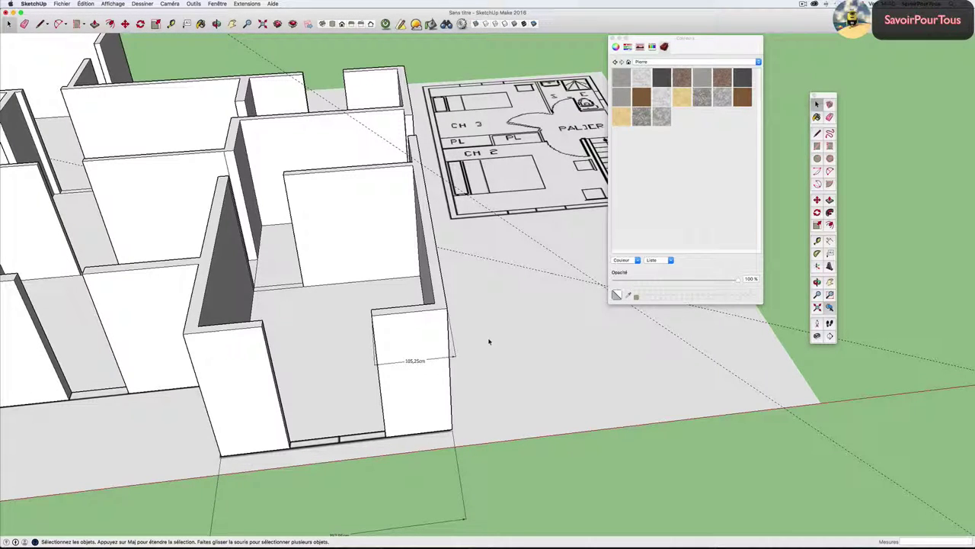
{"action": "mouse_move", "coordinate": [387, 363]}
{"action": "middle_mouse_down"}
{"action": "mouse_move", "coordinate": [483, 359]}
{"action": "mouse_move", "coordinate": [551, 396]}
{"action": "middle_mouse_up"}
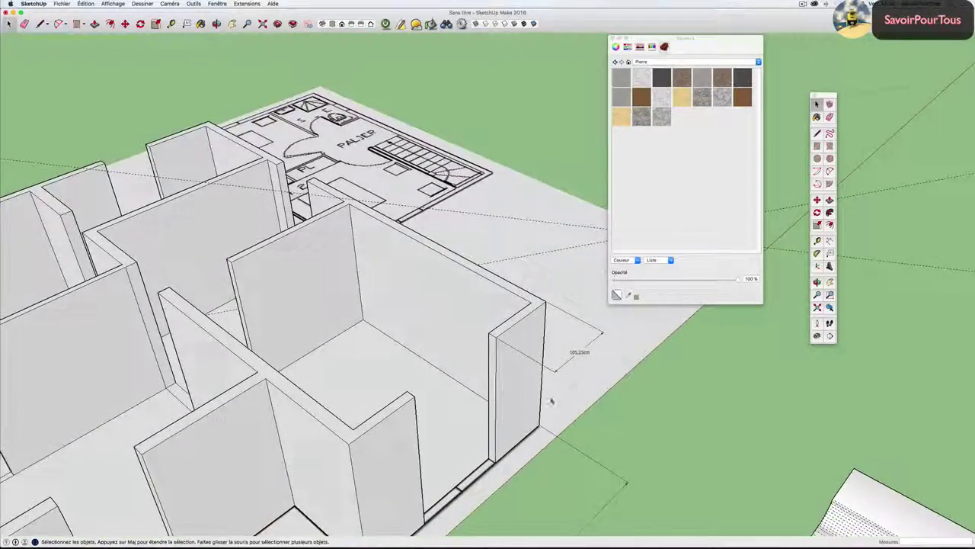
{"action": "scroll", "coordinate": [505, 450], "scroll_direction": "up", "scroll_amount": 5}
{"action": "scroll", "coordinate": [485, 477], "scroll_direction": "up", "scroll_amount": 4}
{"action": "scroll", "coordinate": [485, 478], "scroll_direction": "up", "scroll_amount": 2}
{"action": "scroll", "coordinate": [485, 478], "scroll_direction": "up", "scroll_amount": 2}
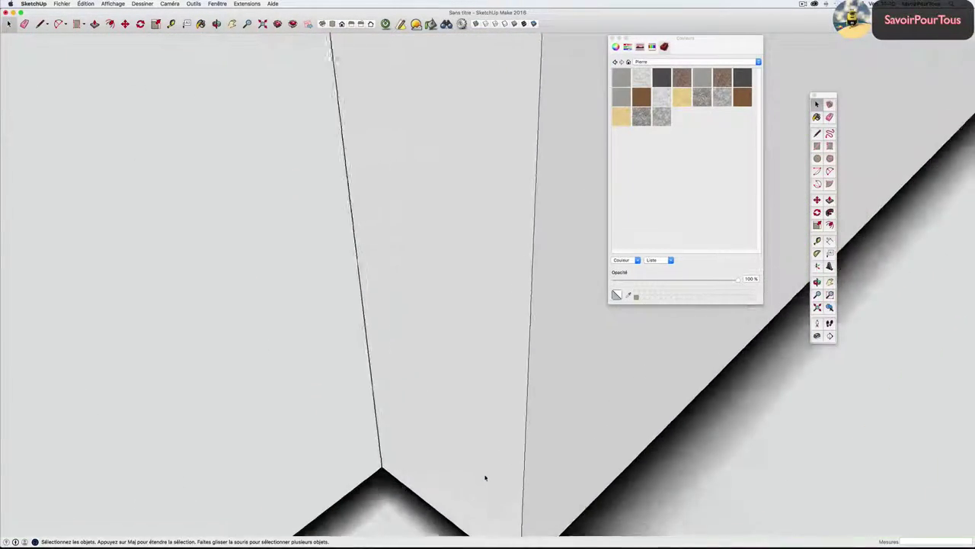
{"action": "scroll", "coordinate": [486, 477], "scroll_direction": "up", "scroll_amount": 2}
{"action": "scroll", "coordinate": [485, 478], "scroll_direction": "up", "scroll_amount": 1}
{"action": "middle_click_drag", "start_coordinate": [486, 478], "coordinate": [453, 467]}
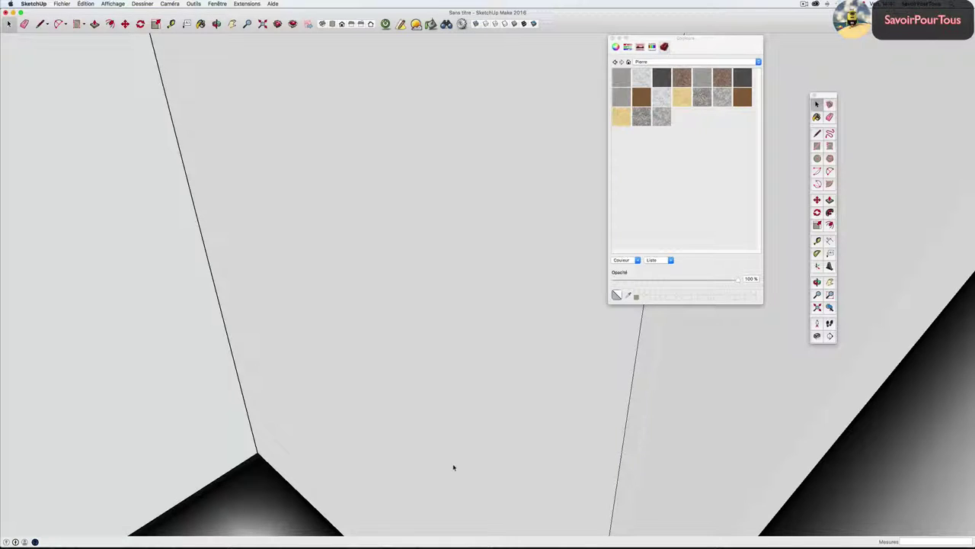
{"action": "left_click", "coordinate": [830, 308]}
{"action": "left_click", "coordinate": [830, 307]}
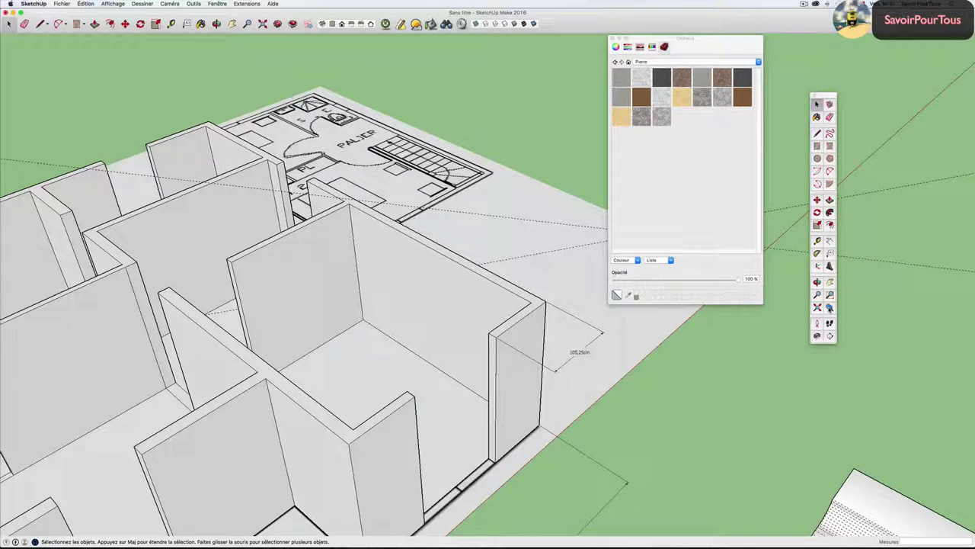
{"action": "mouse_move", "coordinate": [474, 378]}
{"action": "middle_mouse_down"}
{"action": "mouse_move", "coordinate": [442, 372]}
{"action": "mouse_move", "coordinate": [560, 371]}
{"action": "mouse_move", "coordinate": [526, 371]}
{"action": "middle_mouse_up"}
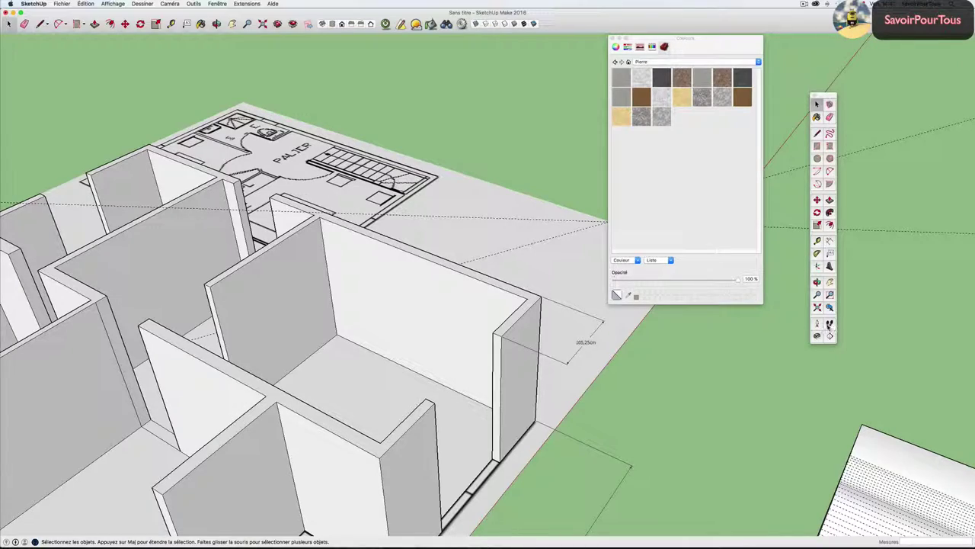
{"action": "mouse_move", "coordinate": [535, 374]}
{"action": "middle_mouse_down"}
{"action": "mouse_move", "coordinate": [213, 359]}
{"action": "mouse_move", "coordinate": [379, 359]}
{"action": "mouse_move", "coordinate": [333, 359]}
{"action": "mouse_move", "coordinate": [385, 374]}
{"action": "mouse_move", "coordinate": [420, 399]}
{"action": "mouse_move", "coordinate": [526, 410]}
{"action": "mouse_move", "coordinate": [304, 409]}
{"action": "mouse_move", "coordinate": [405, 400]}
{"action": "mouse_move", "coordinate": [229, 389]}
{"action": "mouse_move", "coordinate": [142, 370]}
{"action": "middle_mouse_up"}
{"action": "mouse_move", "coordinate": [143, 370]}
{"action": "left_mouse_down"}
{"action": "mouse_move", "coordinate": [271, 384]}
{"action": "mouse_move", "coordinate": [462, 374]}
{"action": "left_mouse_up"}
{"action": "key", "text": "space"}
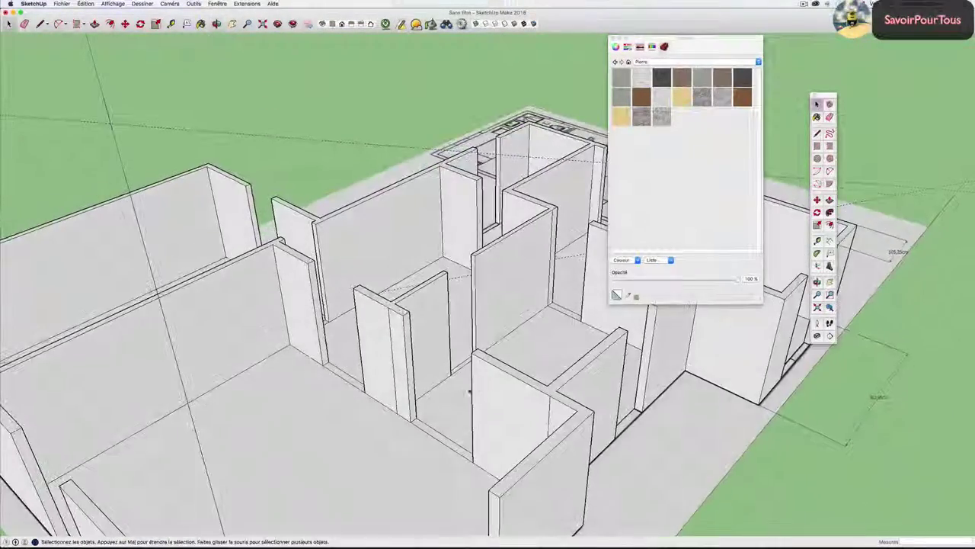
{"action": "middle_click_drag", "start_coordinate": [427, 366], "coordinate": [386, 363]}
{"action": "triple_click", "coordinate": [391, 354]}
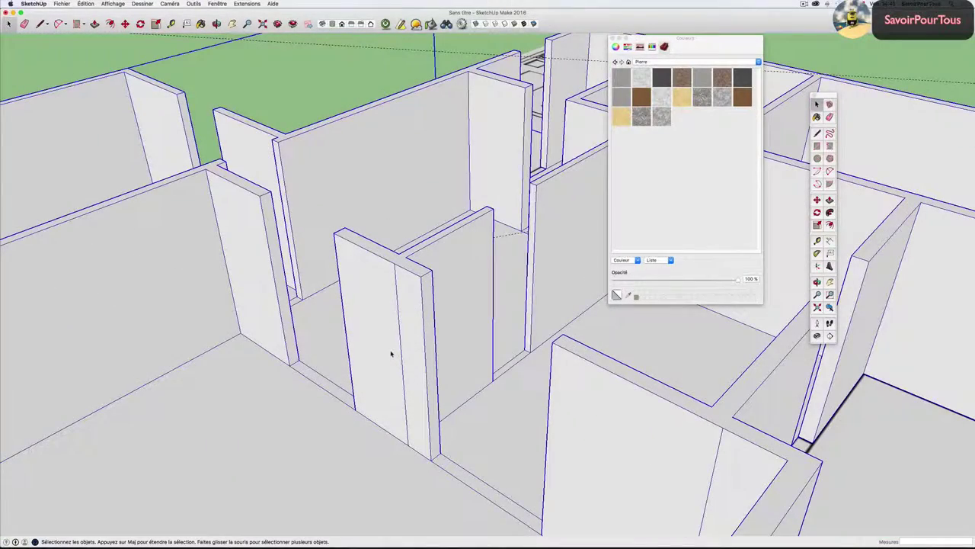
{"action": "scroll", "coordinate": [391, 353], "scroll_direction": "down", "scroll_amount": 3}
{"action": "scroll", "coordinate": [404, 355], "scroll_direction": "down", "scroll_amount": 5}
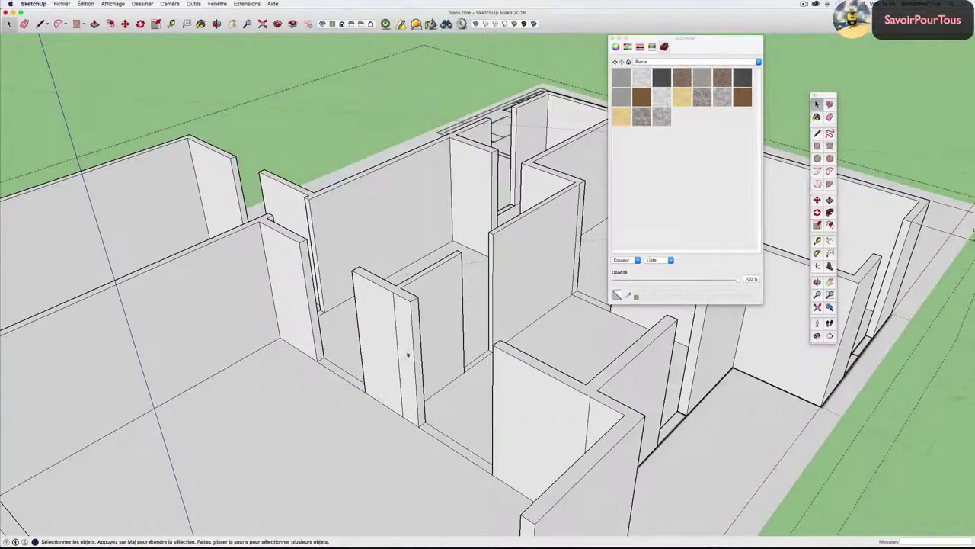
{"action": "middle_click_drag", "start_coordinate": [403, 353], "coordinate": [421, 354]}
{"action": "scroll", "coordinate": [412, 350], "scroll_direction": "up", "scroll_amount": 5}
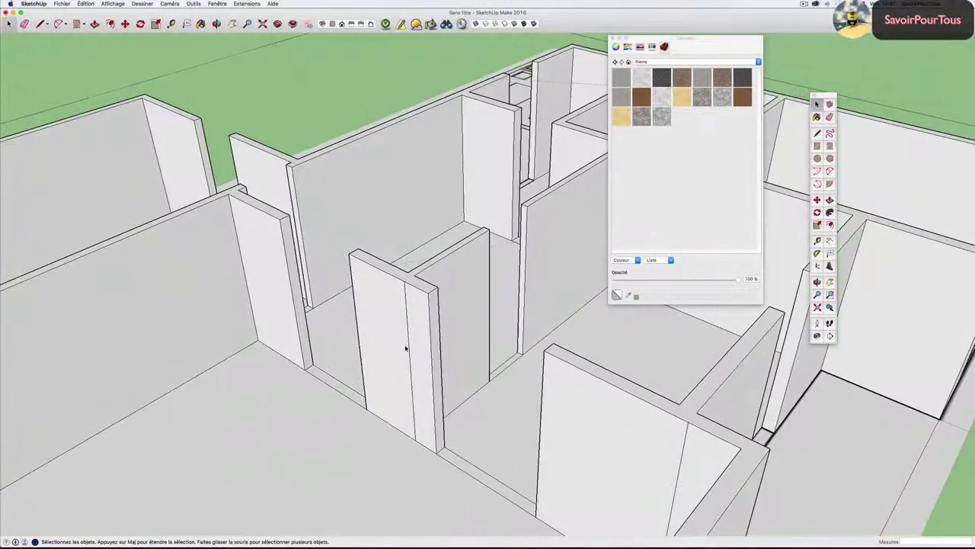
{"action": "mouse_move", "coordinate": [414, 342]}
{"action": "middle_mouse_down"}
{"action": "mouse_move", "coordinate": [200, 333]}
{"action": "mouse_move", "coordinate": [172, 351]}
{"action": "mouse_move", "coordinate": [2, 348]}
{"action": "middle_mouse_up"}
Erase the floor edge line across the first doorway.
{"action": "scroll", "coordinate": [480, 343], "scroll_direction": "up", "scroll_amount": 5}
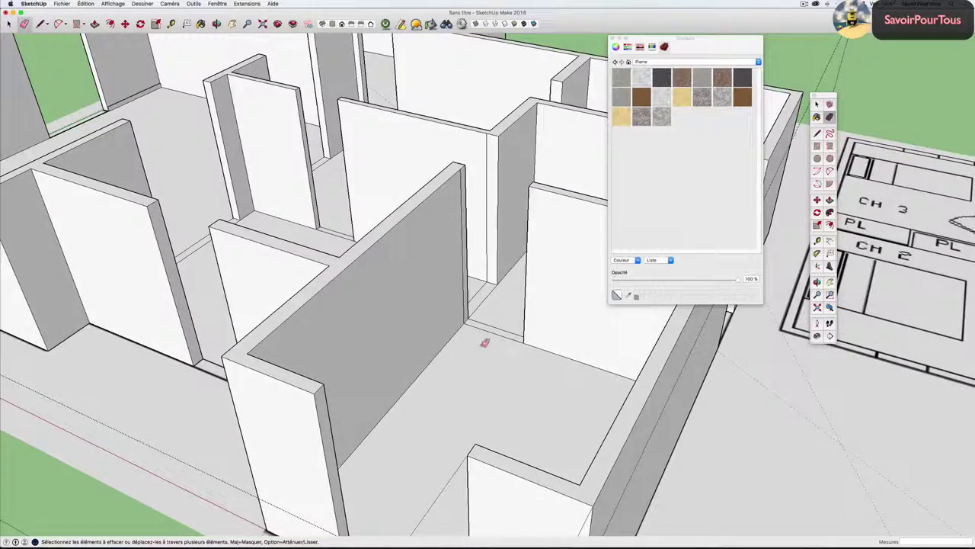
{"action": "scroll", "coordinate": [503, 334], "scroll_direction": "up", "scroll_amount": 3}
{"action": "scroll", "coordinate": [505, 332], "scroll_direction": "up", "scroll_amount": 3}
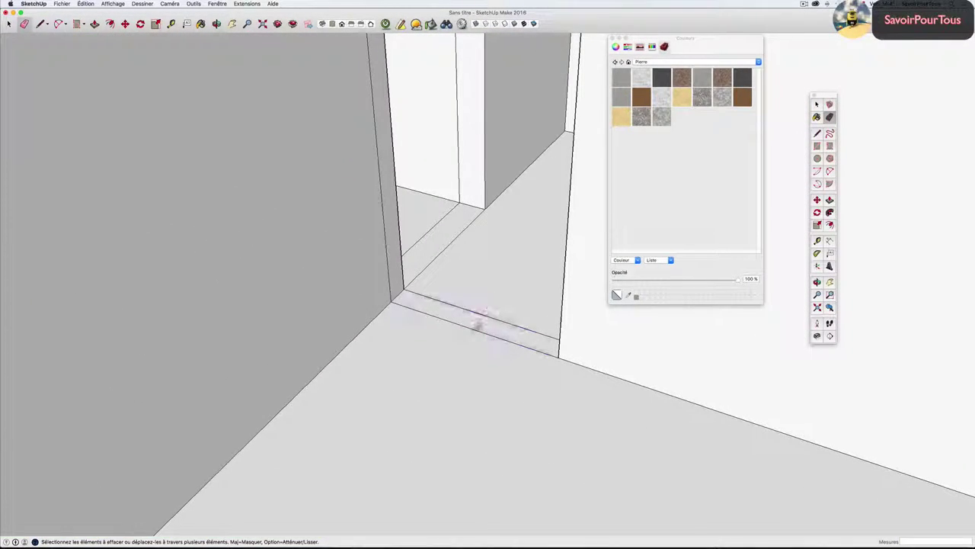
{"action": "left_click", "coordinate": [477, 328]}
Erase the threshold line across a second doorway, joining its floor to the room.
{"action": "scroll", "coordinate": [477, 327], "scroll_direction": "up", "scroll_amount": 2}
{"action": "scroll", "coordinate": [418, 253], "scroll_direction": "up", "scroll_amount": 2}
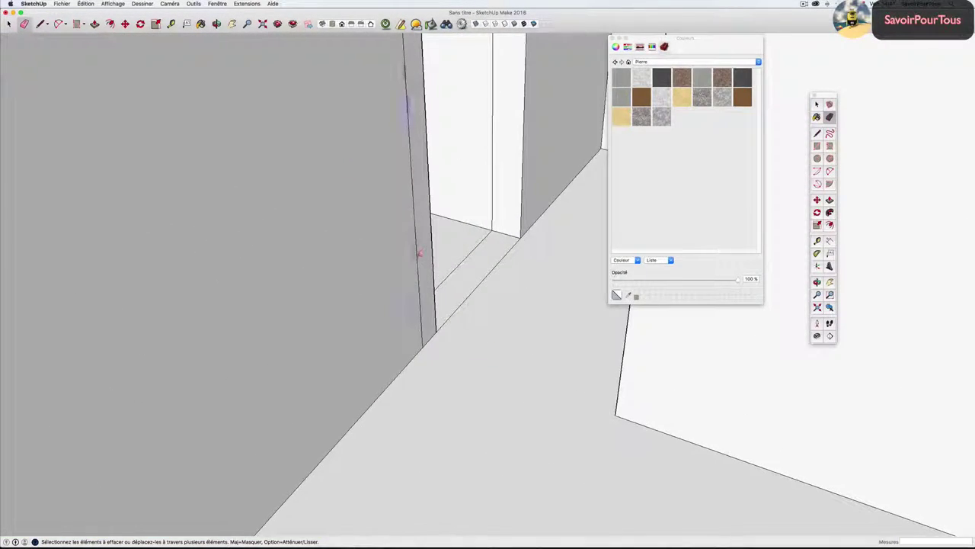
{"action": "scroll", "coordinate": [416, 255], "scroll_direction": "down", "scroll_amount": 4}
{"action": "scroll", "coordinate": [412, 262], "scroll_direction": "down", "scroll_amount": 3}
{"action": "mouse_move", "coordinate": [412, 266]}
{"action": "left_mouse_down"}
{"action": "mouse_move", "coordinate": [490, 298]}
{"action": "mouse_move", "coordinate": [420, 305]}
{"action": "mouse_move", "coordinate": [496, 295]}
{"action": "left_mouse_up"}
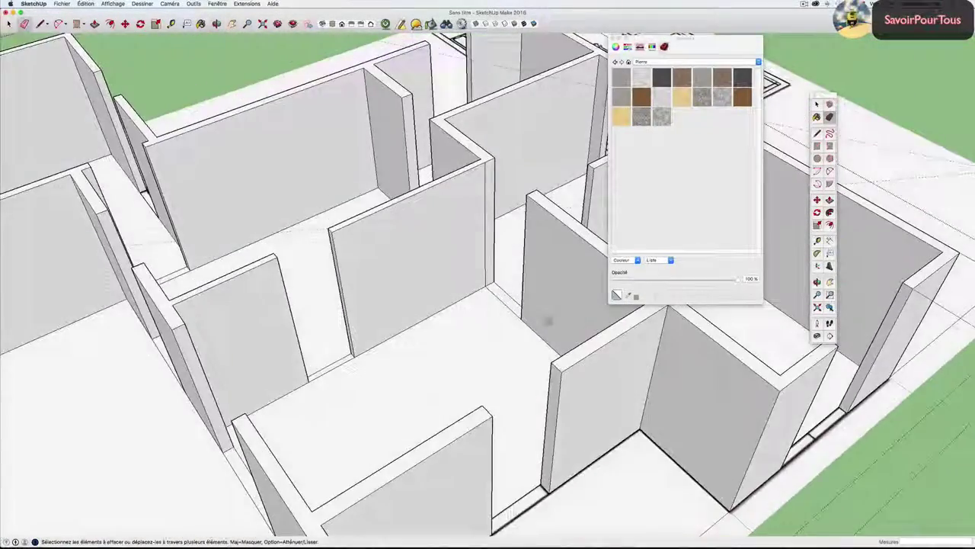
{"action": "middle_click_drag", "start_coordinate": [496, 296], "coordinate": [504, 293]}
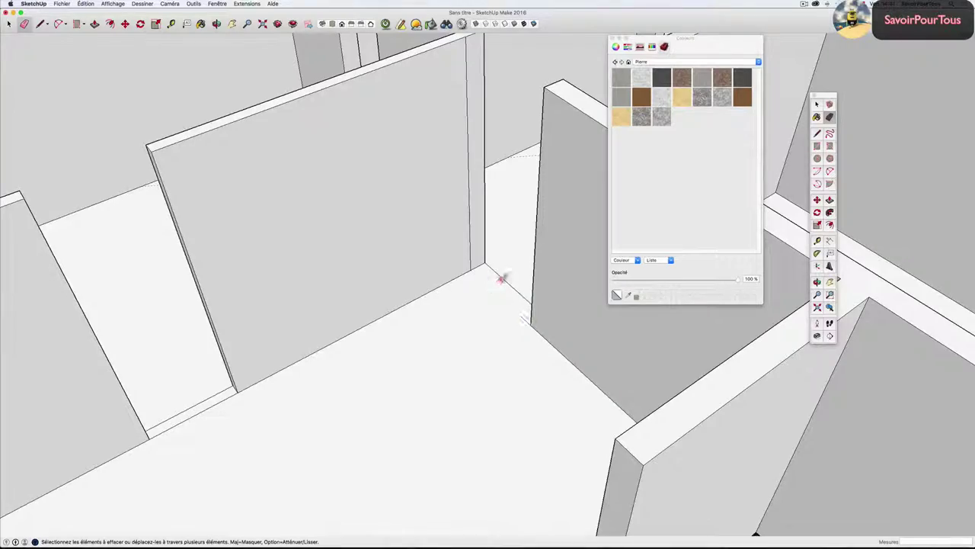
{"action": "scroll", "coordinate": [465, 251], "scroll_direction": "down", "scroll_amount": 3}
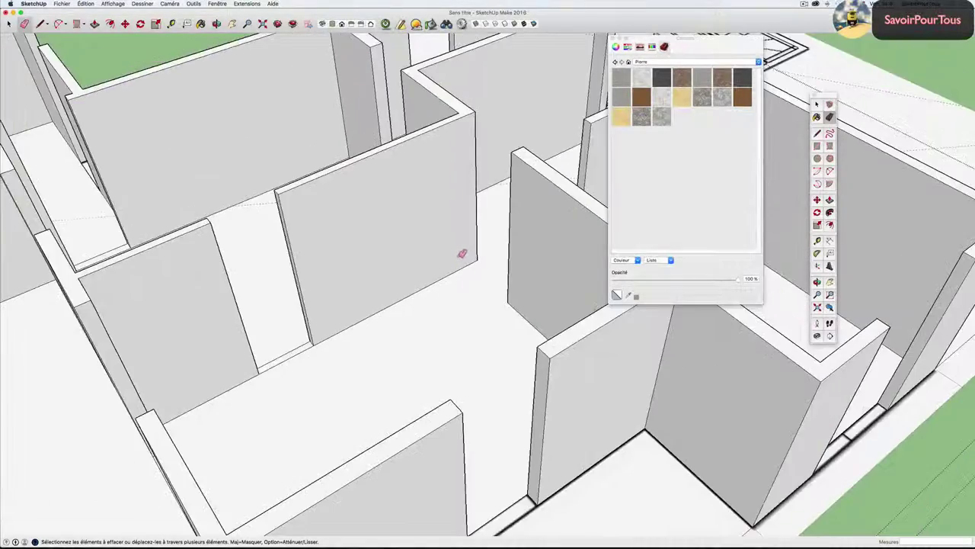
{"action": "scroll", "coordinate": [404, 267], "scroll_direction": "down", "scroll_amount": 3}
{"action": "scroll", "coordinate": [440, 281], "scroll_direction": "up", "scroll_amount": 2}
{"action": "scroll", "coordinate": [344, 322], "scroll_direction": "up", "scroll_amount": 3}
{"action": "scroll", "coordinate": [339, 323], "scroll_direction": "up", "scroll_amount": 3}
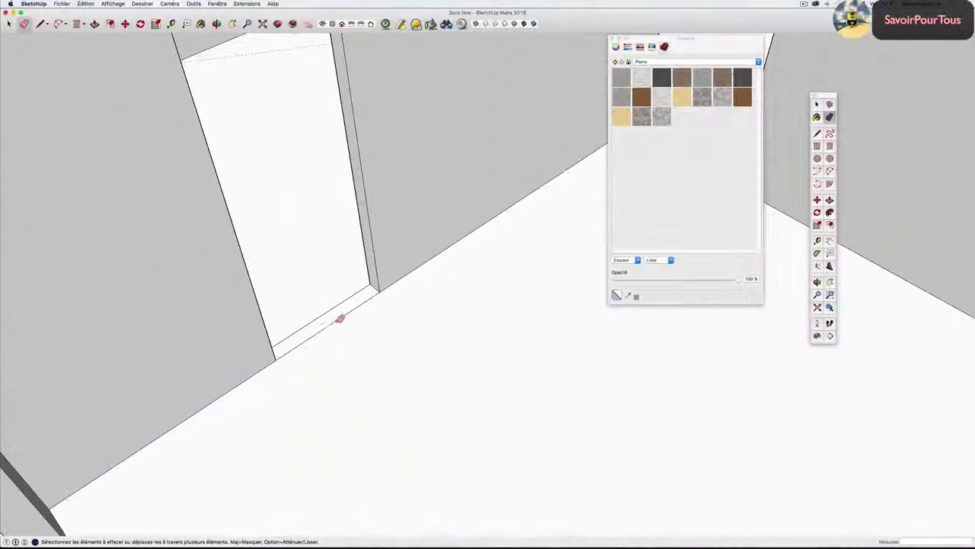
{"action": "scroll", "coordinate": [339, 322], "scroll_direction": "down", "scroll_amount": 2}
{"action": "scroll", "coordinate": [350, 322], "scroll_direction": "down", "scroll_amount": 3}
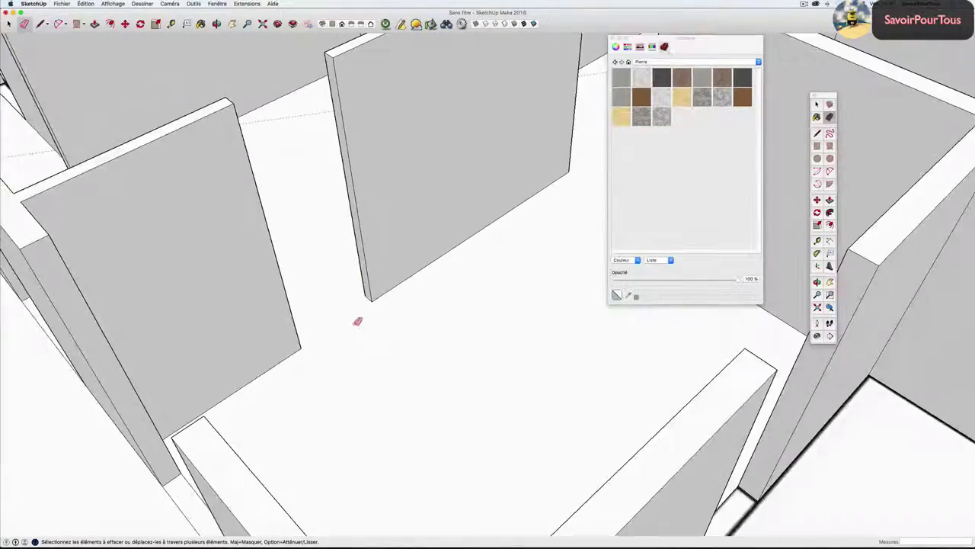
{"action": "scroll", "coordinate": [356, 322], "scroll_direction": "down", "scroll_amount": 3}
{"action": "mouse_move", "coordinate": [356, 323]}
{"action": "middle_mouse_down"}
{"action": "mouse_move", "coordinate": [533, 307]}
{"action": "mouse_move", "coordinate": [477, 355]}
{"action": "middle_mouse_up"}
{"action": "scroll", "coordinate": [477, 355], "scroll_direction": "up", "scroll_amount": 5}
{"action": "scroll", "coordinate": [479, 327], "scroll_direction": "up", "scroll_amount": 3}
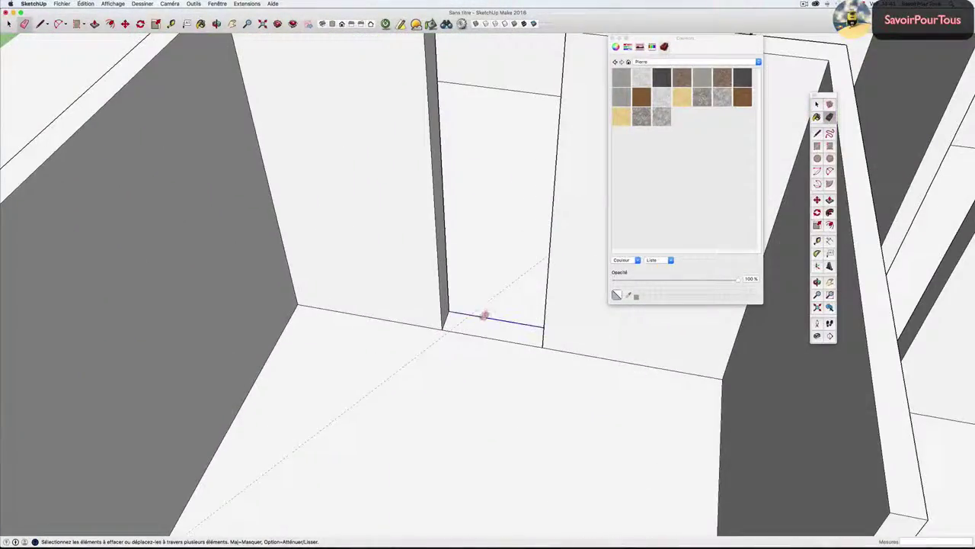
{"action": "scroll", "coordinate": [480, 333], "scroll_direction": "down", "scroll_amount": 3}
{"action": "scroll", "coordinate": [481, 331], "scroll_direction": "down", "scroll_amount": 3}
{"action": "mouse_move", "coordinate": [481, 331]}
{"action": "middle_mouse_down"}
{"action": "mouse_move", "coordinate": [747, 348]}
{"action": "mouse_move", "coordinate": [734, 364]}
{"action": "mouse_move", "coordinate": [484, 396]}
{"action": "middle_mouse_up"}
{"action": "scroll", "coordinate": [455, 327], "scroll_direction": "up", "scroll_amount": 3}
{"action": "scroll", "coordinate": [447, 310], "scroll_direction": "up", "scroll_amount": 3}
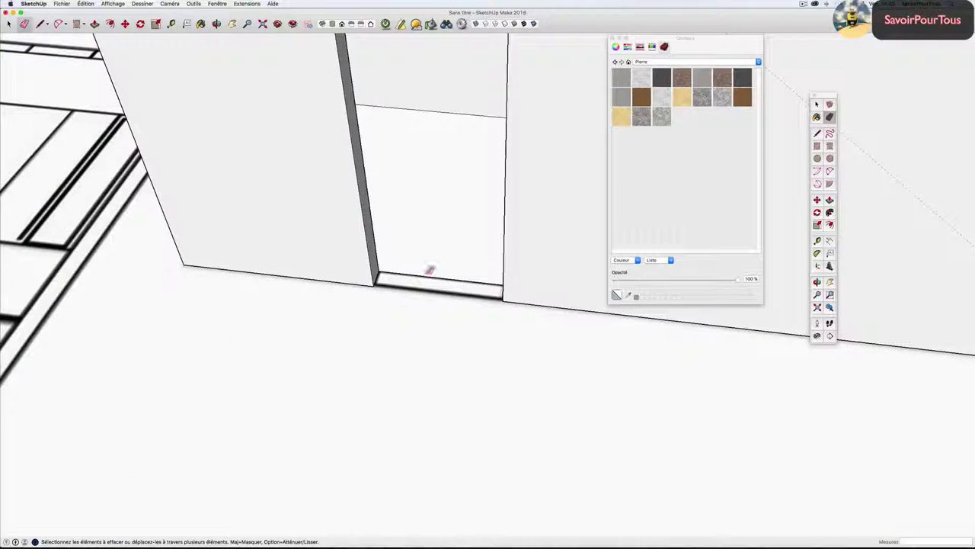
{"action": "left_click", "coordinate": [425, 286]}
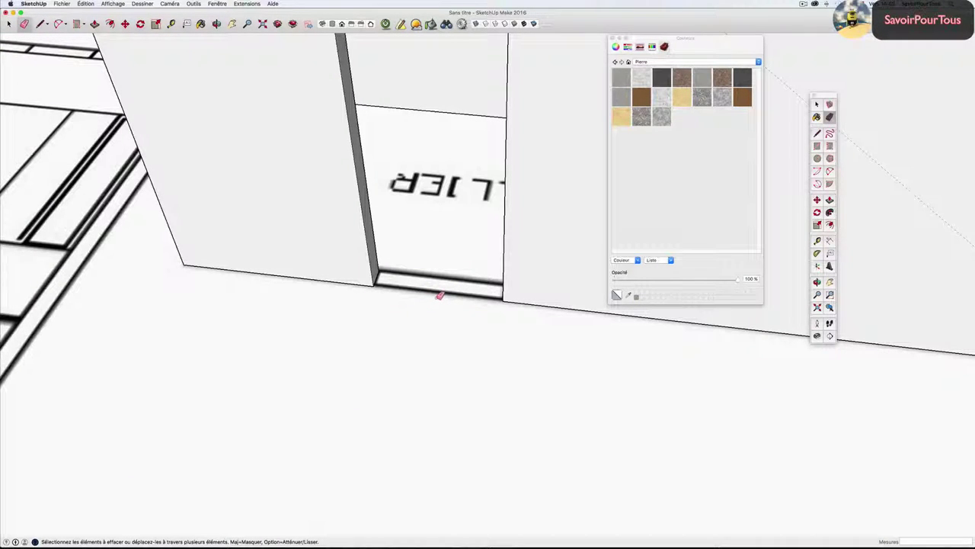
Erase the remaining threshold edges in a third doorway with the Eraser.
{"action": "scroll", "coordinate": [442, 309], "scroll_direction": "down", "scroll_amount": 2}
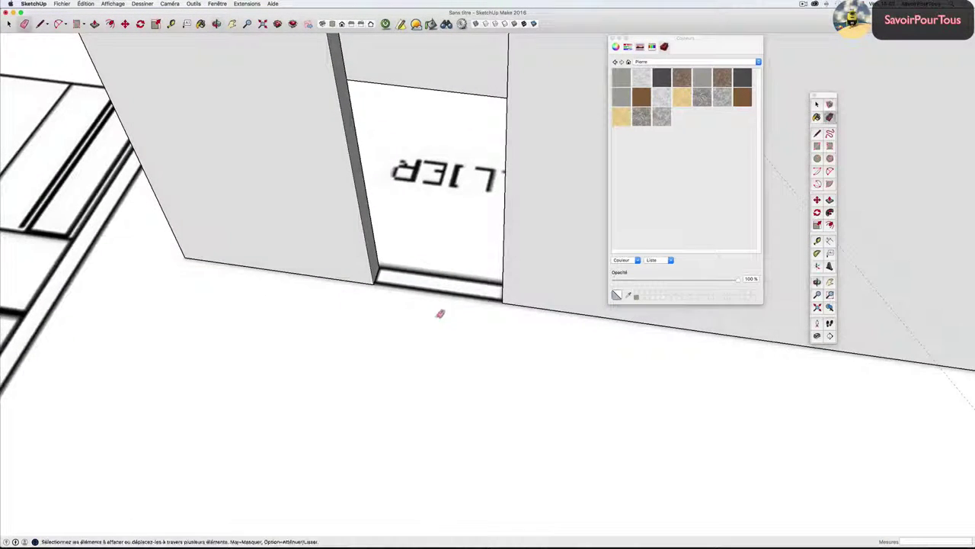
{"action": "scroll", "coordinate": [449, 313], "scroll_direction": "down", "scroll_amount": 3}
{"action": "mouse_move", "coordinate": [475, 320]}
{"action": "middle_mouse_down"}
{"action": "mouse_move", "coordinate": [622, 349]}
{"action": "mouse_move", "coordinate": [583, 355]}
{"action": "middle_mouse_up"}
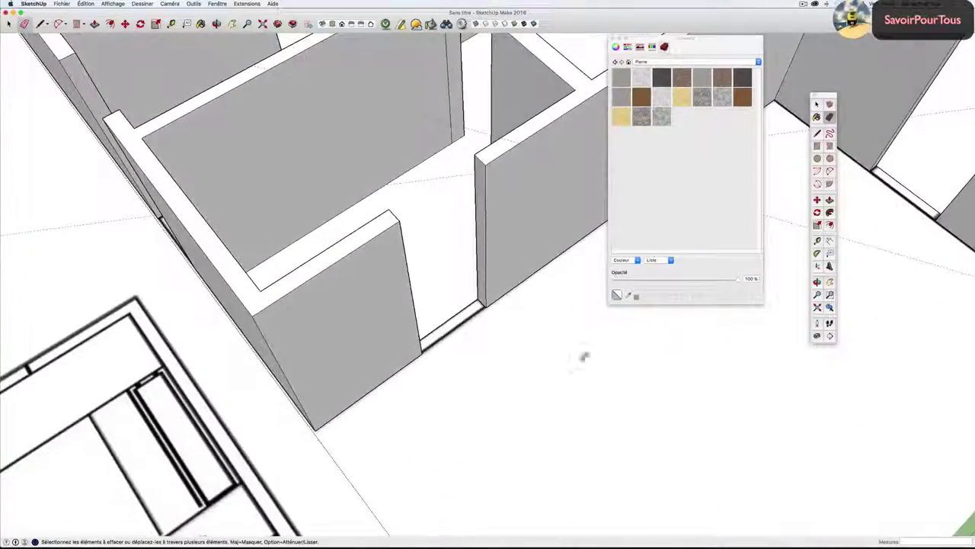
{"action": "scroll", "coordinate": [518, 347], "scroll_direction": "up", "scroll_amount": 5}
{"action": "scroll", "coordinate": [463, 328], "scroll_direction": "up", "scroll_amount": 2}
{"action": "scroll", "coordinate": [444, 309], "scroll_direction": "down", "scroll_amount": 2}
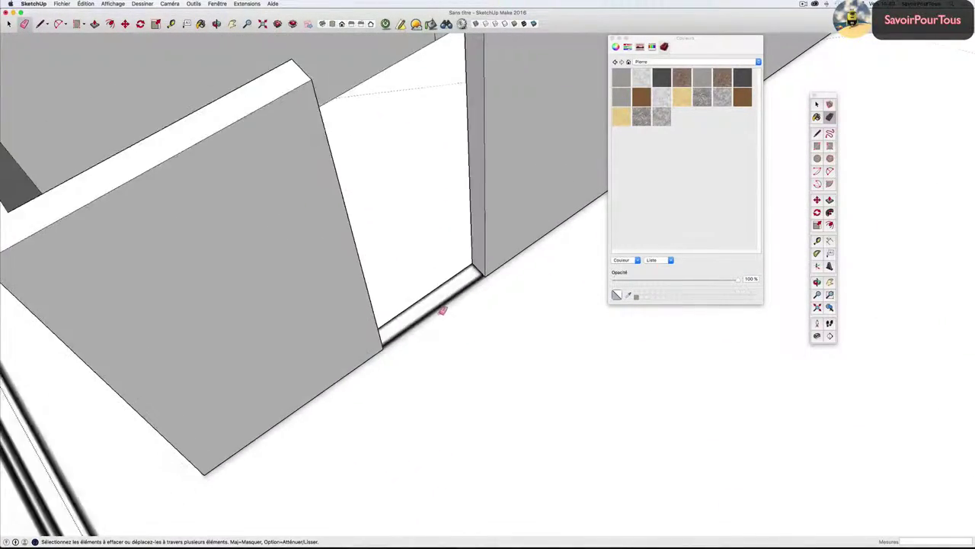
{"action": "scroll", "coordinate": [451, 318], "scroll_direction": "down", "scroll_amount": 2}
{"action": "mouse_move", "coordinate": [450, 318]}
{"action": "middle_mouse_down"}
{"action": "mouse_move", "coordinate": [638, 335]}
{"action": "mouse_move", "coordinate": [380, 340]}
{"action": "mouse_move", "coordinate": [470, 335]}
{"action": "mouse_move", "coordinate": [181, 455]}
{"action": "mouse_move", "coordinate": [267, 446]}
{"action": "mouse_move", "coordinate": [152, 451]}
{"action": "middle_mouse_up"}
{"action": "scroll", "coordinate": [380, 340], "scroll_direction": "up", "scroll_amount": 2}
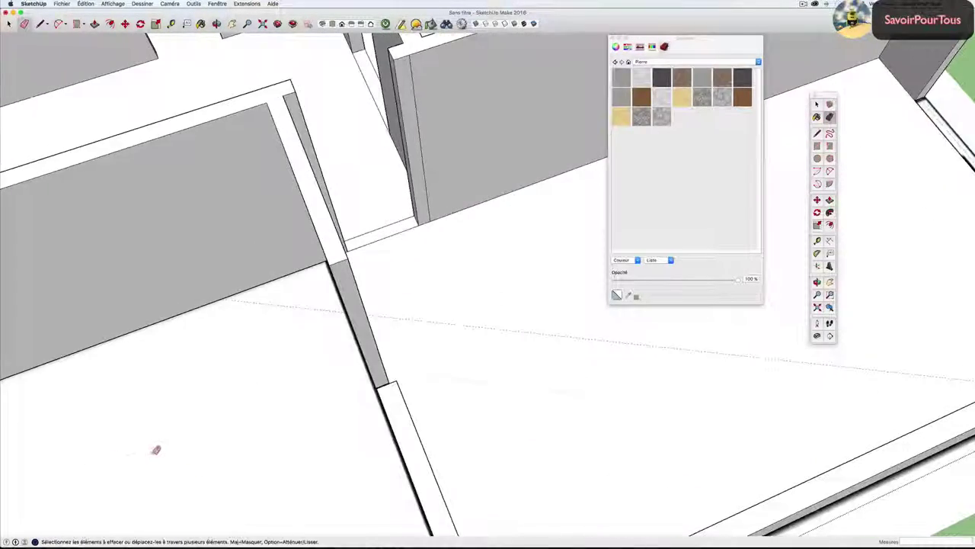
{"action": "scroll", "coordinate": [213, 396], "scroll_direction": "down", "scroll_amount": 2}
{"action": "scroll", "coordinate": [277, 328], "scroll_direction": "up", "scroll_amount": 3}
{"action": "key", "text": "e"}
{"action": "scroll", "coordinate": [310, 297], "scroll_direction": "up", "scroll_amount": 2}
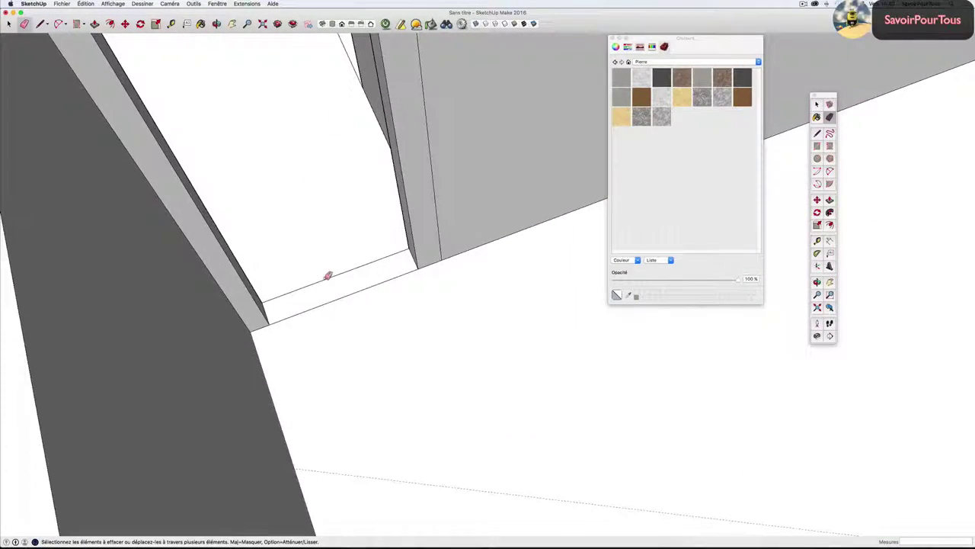
{"action": "left_click_drag", "start_coordinate": [325, 276], "coordinate": [333, 298]}
{"action": "mouse_move", "coordinate": [333, 298]}
{"action": "middle_mouse_down"}
{"action": "mouse_move", "coordinate": [450, 240]}
{"action": "mouse_move", "coordinate": [480, 280]}
{"action": "mouse_move", "coordinate": [404, 259]}
{"action": "mouse_move", "coordinate": [366, 376]}
{"action": "mouse_move", "coordinate": [511, 340]}
{"action": "mouse_move", "coordinate": [608, 349]}
{"action": "mouse_move", "coordinate": [443, 381]}
{"action": "mouse_move", "coordinate": [457, 365]}
{"action": "mouse_move", "coordinate": [432, 353]}
{"action": "mouse_move", "coordinate": [528, 343]}
{"action": "middle_mouse_up"}
{"action": "scroll", "coordinate": [435, 239], "scroll_direction": "down", "scroll_amount": 3}
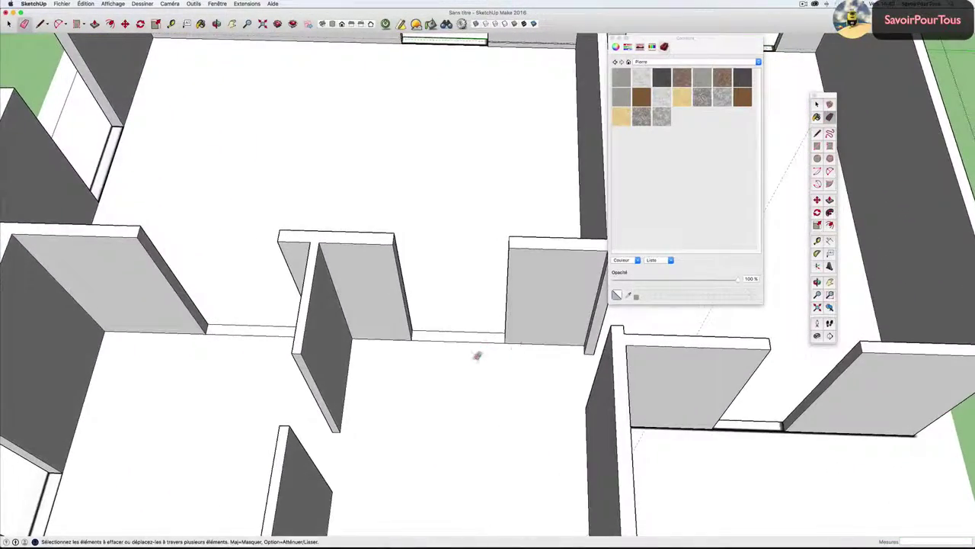
{"action": "key", "text": "space"}
{"action": "left_click", "coordinate": [473, 367]}
{"action": "scroll", "coordinate": [473, 366], "scroll_direction": "down", "scroll_amount": 3}
{"action": "scroll", "coordinate": [475, 366], "scroll_direction": "down", "scroll_amount": 3}
{"action": "mouse_move", "coordinate": [475, 366]}
{"action": "middle_mouse_down"}
{"action": "mouse_move", "coordinate": [597, 373]}
{"action": "mouse_move", "coordinate": [805, 359]}
{"action": "middle_mouse_up"}
{"action": "scroll", "coordinate": [583, 338], "scroll_direction": "up", "scroll_amount": 2}
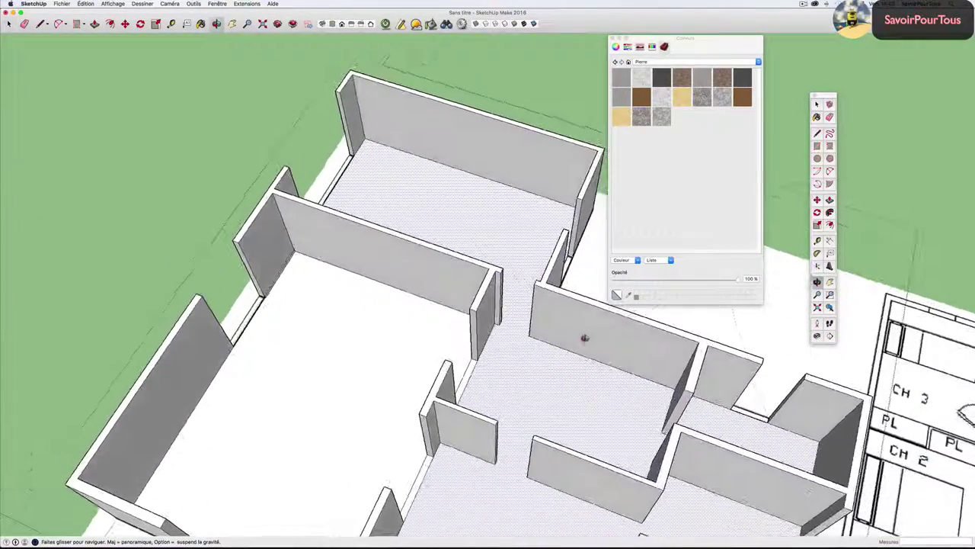
{"action": "scroll", "coordinate": [519, 329], "scroll_direction": "up", "scroll_amount": 3}
{"action": "scroll", "coordinate": [520, 332], "scroll_direction": "up", "scroll_amount": 1}
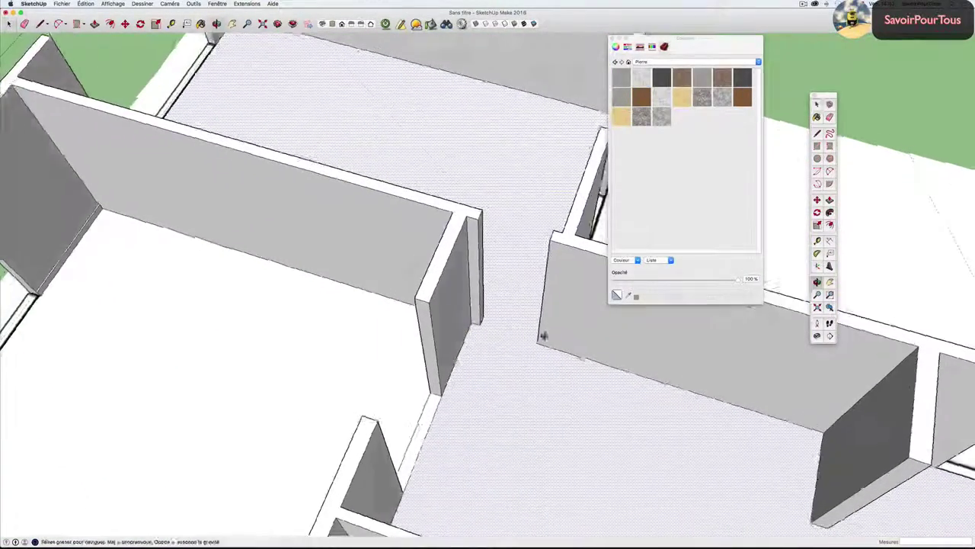
{"action": "scroll", "coordinate": [533, 333], "scroll_direction": "up", "scroll_amount": 2}
{"action": "scroll", "coordinate": [469, 314], "scroll_direction": "up", "scroll_amount": 1}
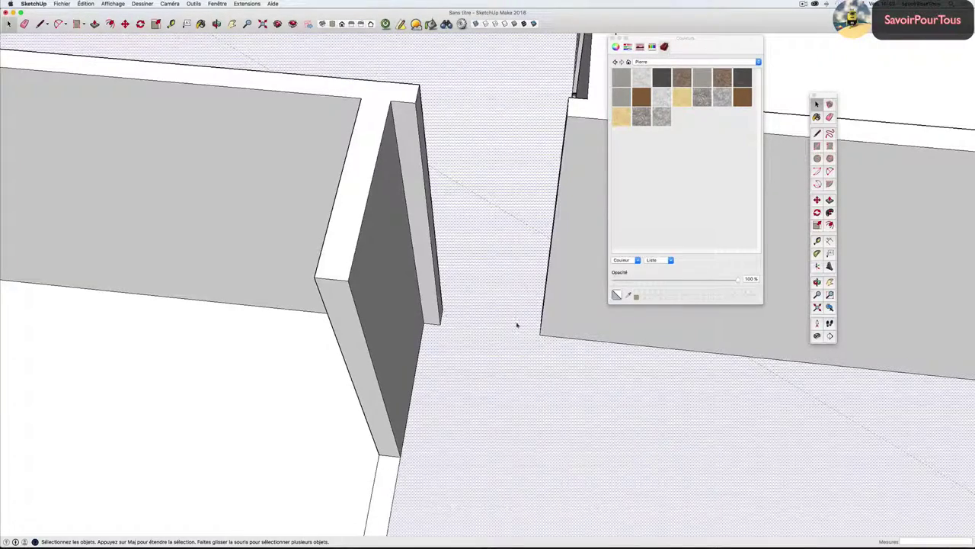
{"action": "middle_click_drag", "start_coordinate": [540, 329], "coordinate": [673, 344]}
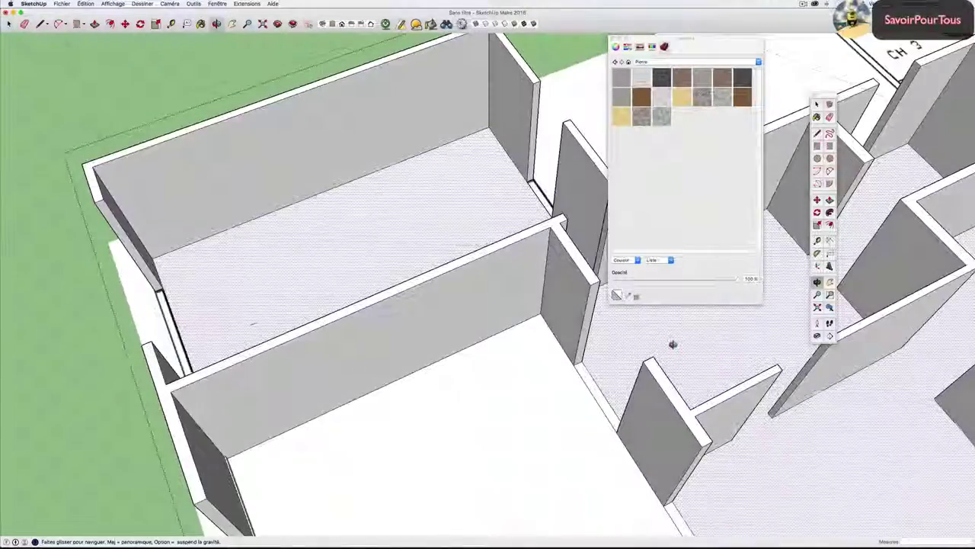
{"action": "mouse_move", "coordinate": [673, 345]}
{"action": "left_mouse_down"}
{"action": "mouse_move", "coordinate": [344, 322]}
{"action": "mouse_move", "coordinate": [426, 327]}
{"action": "mouse_move", "coordinate": [415, 332]}
{"action": "left_mouse_up"}
{"action": "key", "text": "ctrl+t"}
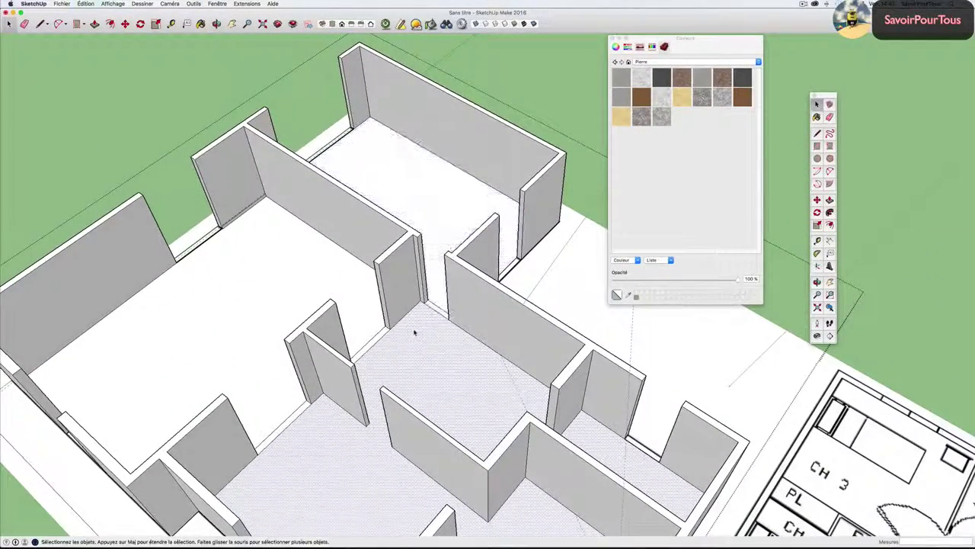
{"action": "scroll", "coordinate": [427, 339], "scroll_direction": "down", "scroll_amount": 5}
{"action": "mouse_move", "coordinate": [440, 345]}
{"action": "middle_mouse_down"}
{"action": "mouse_move", "coordinate": [279, 312]}
{"action": "mouse_move", "coordinate": [152, 300]}
{"action": "mouse_move", "coordinate": [275, 312]}
{"action": "middle_mouse_up"}
{"action": "mouse_move", "coordinate": [276, 312]}
{"action": "left_mouse_down"}
{"action": "mouse_move", "coordinate": [205, 296]}
{"action": "mouse_move", "coordinate": [463, 253]}
{"action": "mouse_move", "coordinate": [388, 327]}
{"action": "left_mouse_up"}
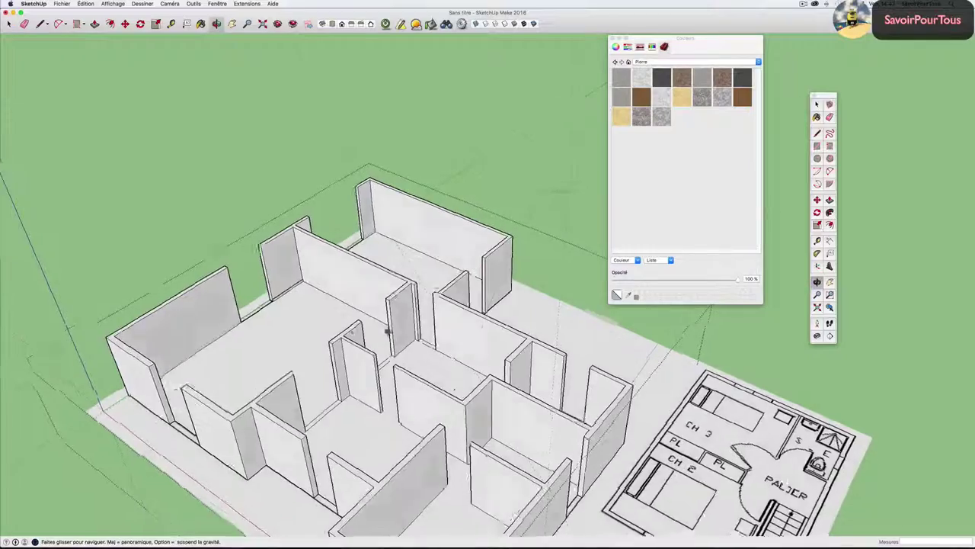
{"action": "scroll", "coordinate": [388, 327], "scroll_direction": "up", "scroll_amount": 3}
{"action": "scroll", "coordinate": [513, 322], "scroll_direction": "up", "scroll_amount": 2}
{"action": "key", "text": "space"}
{"action": "mouse_move", "coordinate": [513, 322]}
{"action": "middle_mouse_down"}
{"action": "mouse_move", "coordinate": [562, 381]}
{"action": "mouse_move", "coordinate": [779, 371]}
{"action": "mouse_move", "coordinate": [475, 419]}
{"action": "mouse_move", "coordinate": [747, 370]}
{"action": "mouse_move", "coordinate": [460, 387]}
{"action": "mouse_move", "coordinate": [355, 408]}
{"action": "mouse_move", "coordinate": [328, 396]}
{"action": "mouse_move", "coordinate": [384, 344]}
{"action": "mouse_move", "coordinate": [405, 348]}
{"action": "mouse_move", "coordinate": [302, 374]}
{"action": "mouse_move", "coordinate": [346, 371]}
{"action": "mouse_move", "coordinate": [366, 329]}
{"action": "mouse_move", "coordinate": [430, 372]}
{"action": "mouse_move", "coordinate": [352, 342]}
{"action": "mouse_move", "coordinate": [484, 320]}
{"action": "mouse_move", "coordinate": [370, 326]}
{"action": "middle_mouse_up"}
Orbit and zoom around the bare-wall model to view the walls and floor plan from several angles.
{"action": "scroll", "coordinate": [500, 339], "scroll_direction": "up", "scroll_amount": 3}
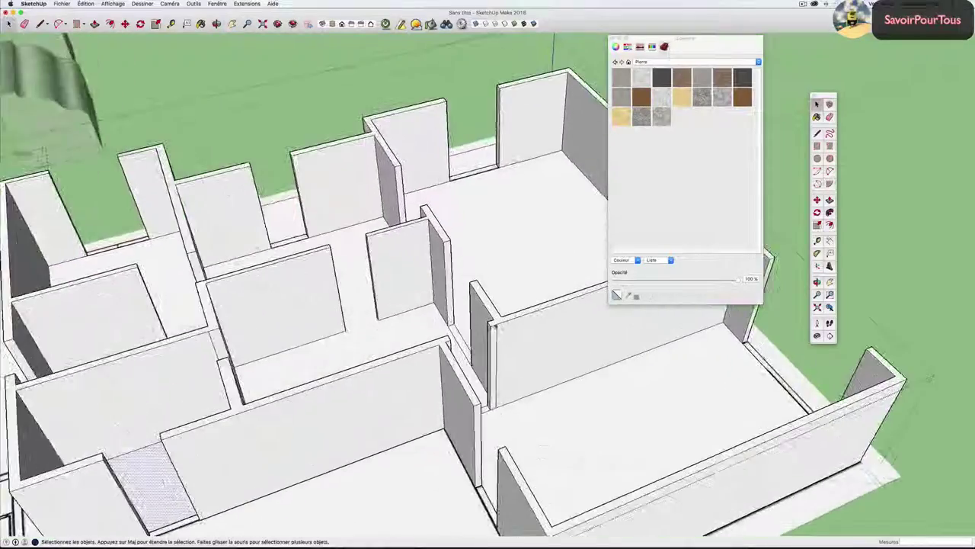
{"action": "scroll", "coordinate": [501, 335], "scroll_direction": "up", "scroll_amount": 3}
{"action": "scroll", "coordinate": [499, 342], "scroll_direction": "up", "scroll_amount": 3}
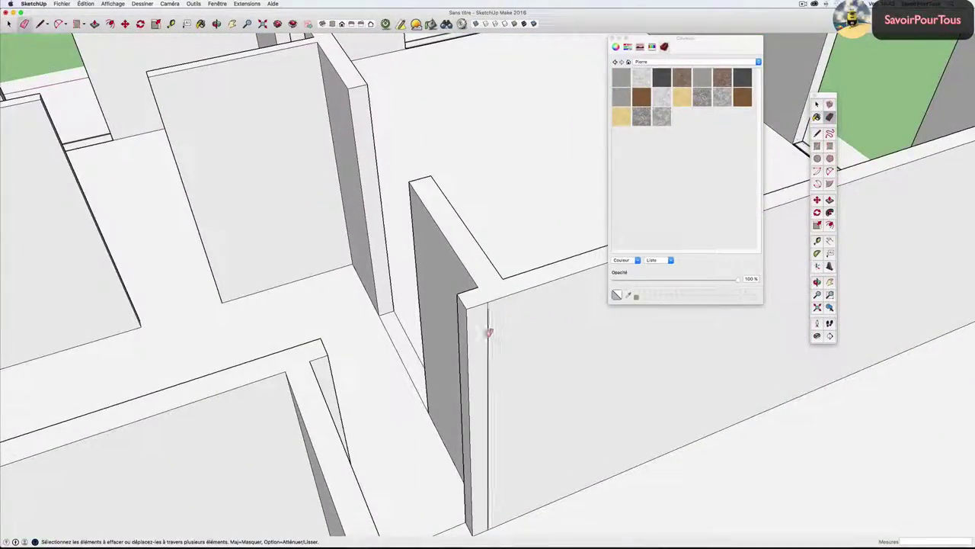
{"action": "scroll", "coordinate": [491, 334], "scroll_direction": "down", "scroll_amount": 3}
{"action": "mouse_move", "coordinate": [492, 335]}
{"action": "middle_mouse_down"}
{"action": "mouse_move", "coordinate": [514, 342]}
{"action": "mouse_move", "coordinate": [384, 334]}
{"action": "middle_mouse_up"}
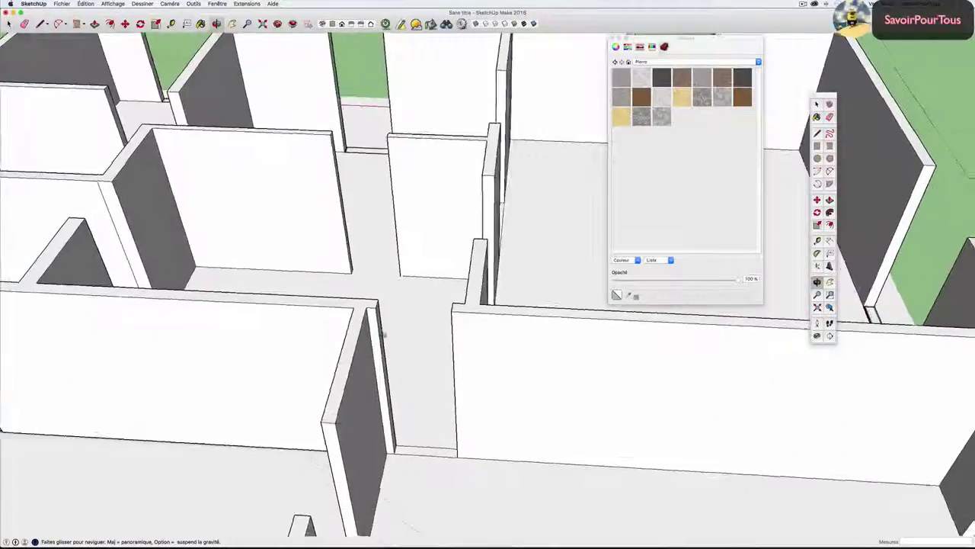
{"action": "scroll", "coordinate": [384, 334], "scroll_direction": "down", "scroll_amount": 3}
{"action": "mouse_move", "coordinate": [685, 342]}
{"action": "middle_mouse_down"}
{"action": "mouse_move", "coordinate": [474, 335]}
{"action": "mouse_move", "coordinate": [516, 353]}
{"action": "middle_mouse_up"}
{"action": "scroll", "coordinate": [527, 356], "scroll_direction": "up", "scroll_amount": 3}
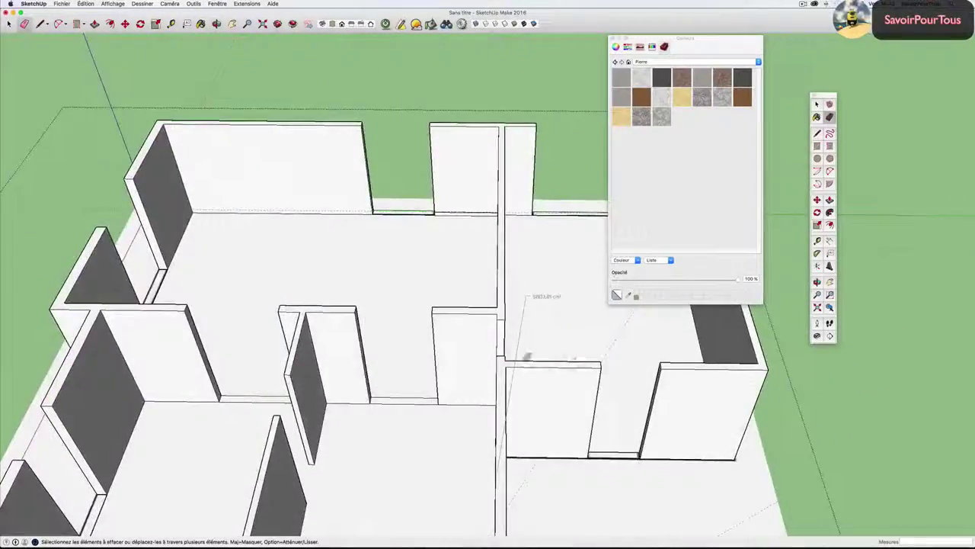
{"action": "scroll", "coordinate": [527, 356], "scroll_direction": "down", "scroll_amount": 3}
{"action": "middle_click_drag", "start_coordinate": [457, 338], "coordinate": [549, 347]}
{"action": "scroll", "coordinate": [393, 257], "scroll_direction": "up", "scroll_amount": 3}
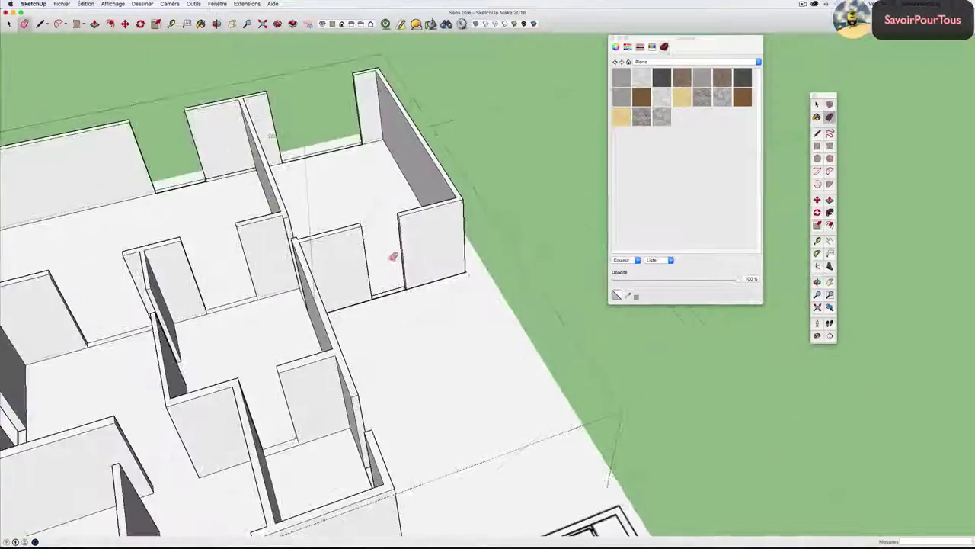
{"action": "scroll", "coordinate": [393, 257], "scroll_direction": "down", "scroll_amount": 3}
{"action": "mouse_move", "coordinate": [393, 256]}
{"action": "middle_mouse_down"}
{"action": "mouse_move", "coordinate": [534, 251]}
{"action": "mouse_move", "coordinate": [462, 236]}
{"action": "middle_mouse_up"}
{"action": "scroll", "coordinate": [468, 240], "scroll_direction": "up", "scroll_amount": 3}
{"action": "scroll", "coordinate": [460, 235], "scroll_direction": "down", "scroll_amount": 2}
{"action": "mouse_move", "coordinate": [491, 163]}
{"action": "middle_mouse_down"}
{"action": "mouse_move", "coordinate": [483, 175]}
{"action": "mouse_move", "coordinate": [517, 164]}
{"action": "middle_mouse_up"}
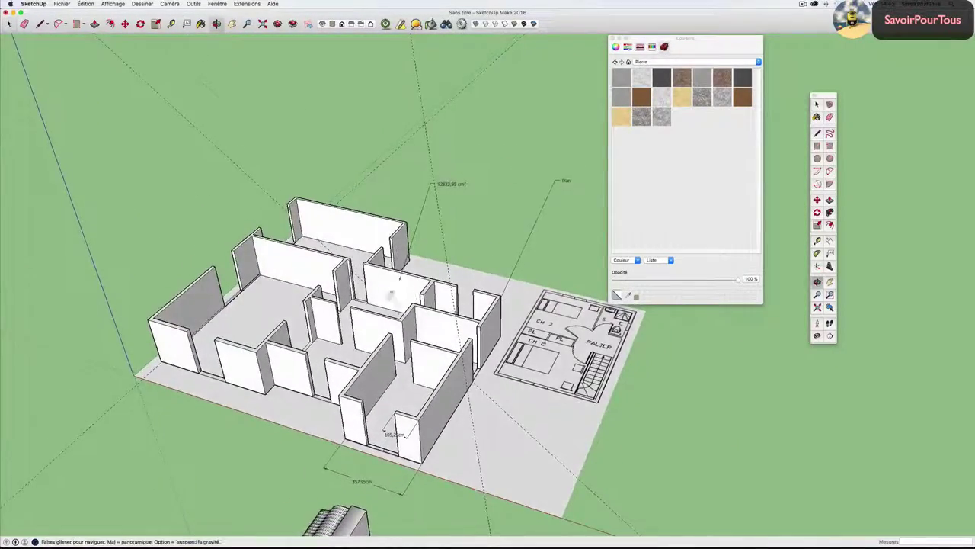
Orbit the wall model to a lower frontal angle, then show the overview of all windows.
{"action": "mouse_move", "coordinate": [391, 294]}
{"action": "middle_mouse_down"}
{"action": "mouse_move", "coordinate": [422, 268]}
{"action": "mouse_move", "coordinate": [369, 292]}
{"action": "middle_mouse_up"}
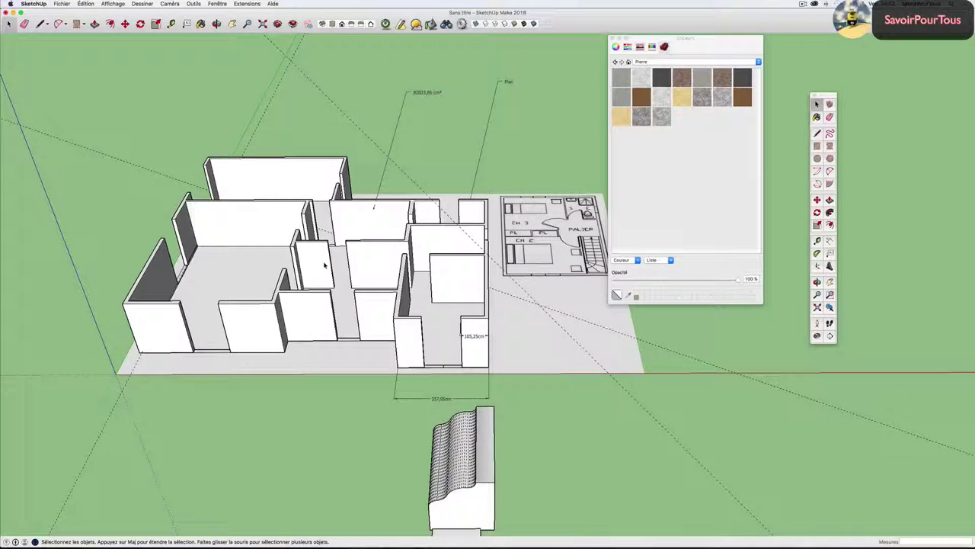
{"action": "middle_click_drag", "start_coordinate": [315, 266], "coordinate": [511, 198]}
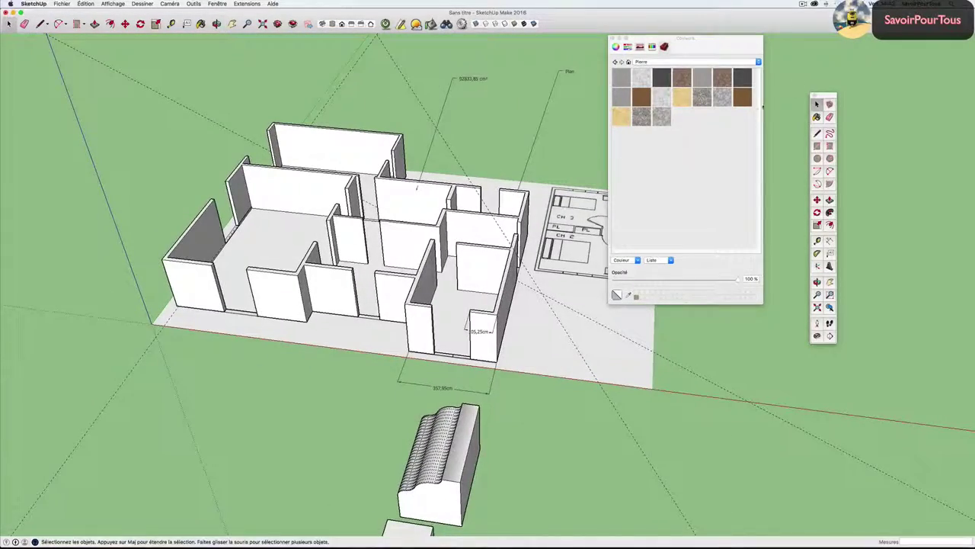
{"action": "key", "text": "ctrl+Up"}
Switch from the ScreenFlow editor to the finished furnished house model window.
{"action": "left_click", "coordinate": [500, 242]}
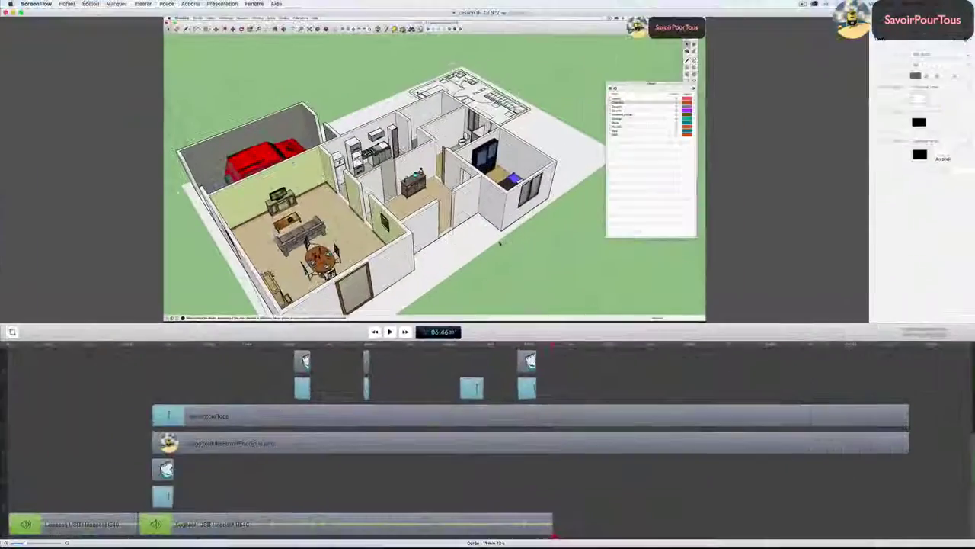
{"action": "key", "text": "ctrl+Up"}
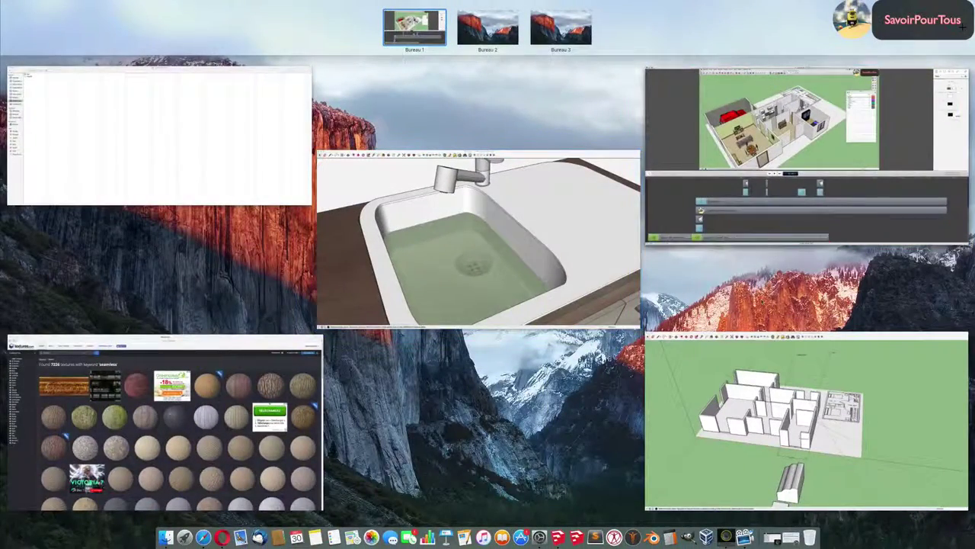
{"action": "left_click", "coordinate": [584, 282]}
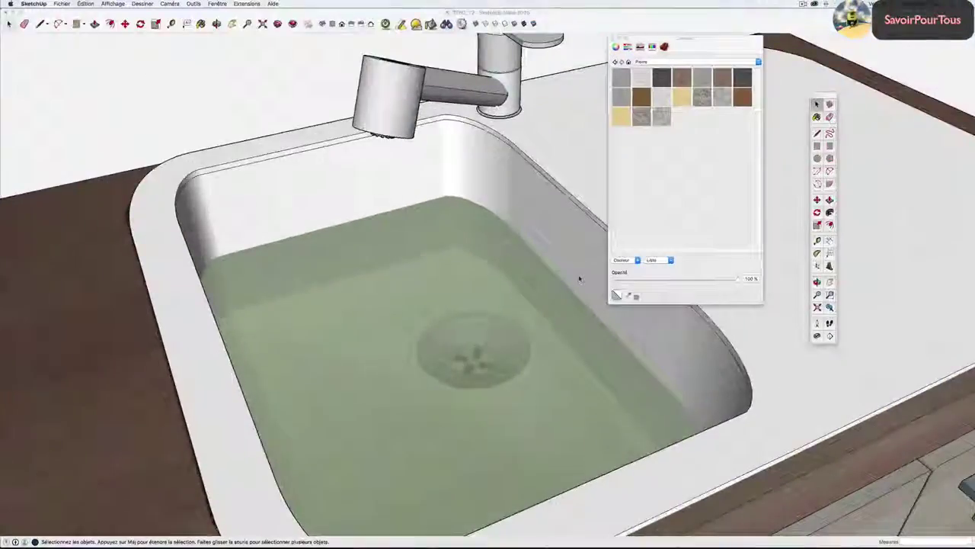
Zoom out and orbit the furnished house to a frontal view of the living room.
{"action": "scroll", "coordinate": [581, 279], "scroll_direction": "down", "scroll_amount": 5}
{"action": "scroll", "coordinate": [582, 279], "scroll_direction": "down", "scroll_amount": 5}
{"action": "scroll", "coordinate": [579, 280], "scroll_direction": "down", "scroll_amount": 3}
{"action": "scroll", "coordinate": [579, 279], "scroll_direction": "down", "scroll_amount": 5}
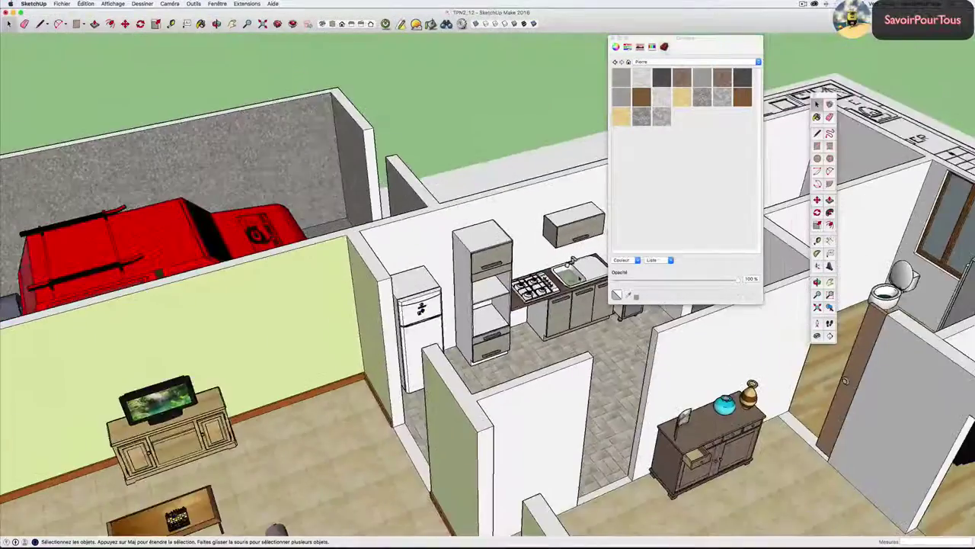
{"action": "scroll", "coordinate": [579, 278], "scroll_direction": "down", "scroll_amount": 3}
{"action": "scroll", "coordinate": [578, 274], "scroll_direction": "down", "scroll_amount": 3}
{"action": "scroll", "coordinate": [578, 269], "scroll_direction": "down", "scroll_amount": 2}
{"action": "middle_click_drag", "start_coordinate": [578, 268], "coordinate": [481, 378]}
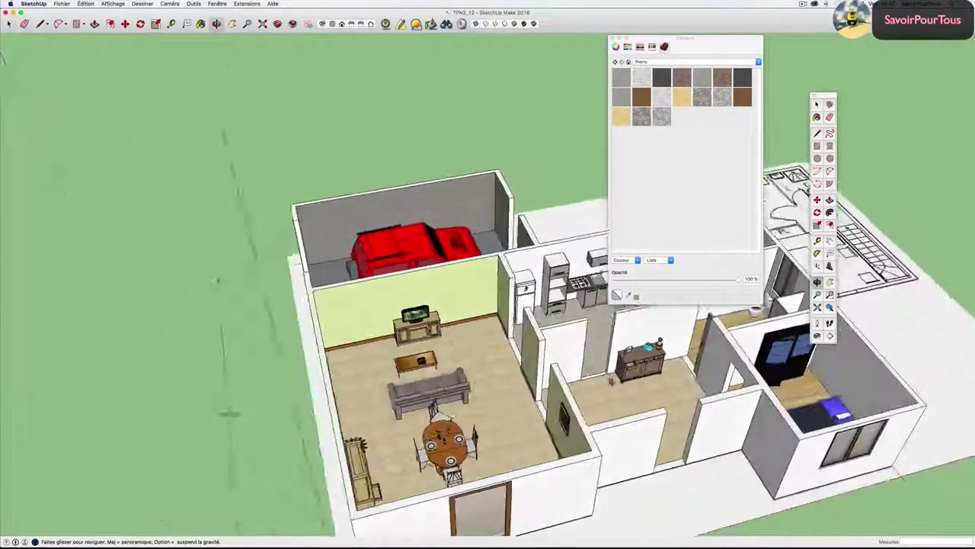
{"action": "scroll", "coordinate": [481, 378], "scroll_direction": "up", "scroll_amount": 5}
{"action": "middle_click_drag", "start_coordinate": [463, 342], "coordinate": [540, 365]}
{"action": "scroll", "coordinate": [518, 347], "scroll_direction": "up", "scroll_amount": 1}
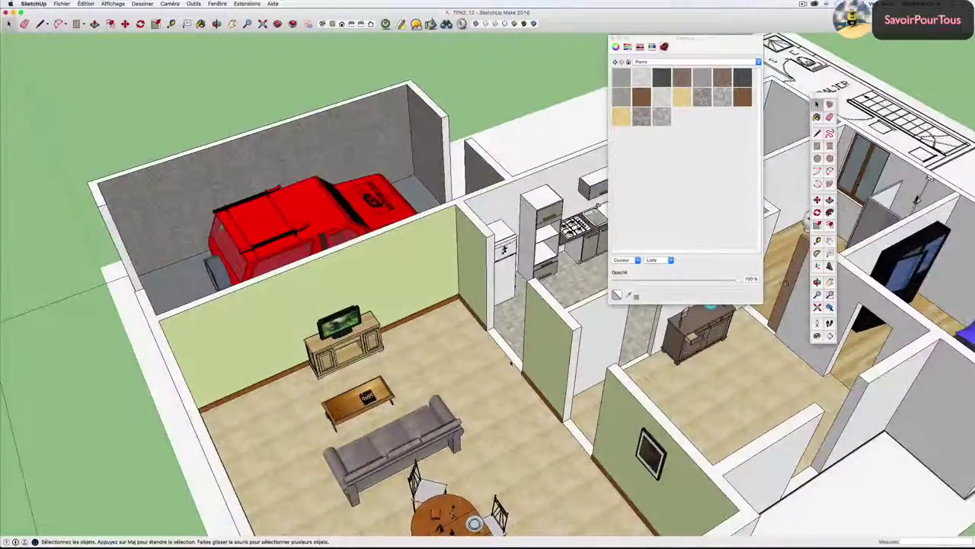
{"action": "scroll", "coordinate": [488, 324], "scroll_direction": "up", "scroll_amount": 3}
{"action": "scroll", "coordinate": [461, 303], "scroll_direction": "up", "scroll_amount": 3}
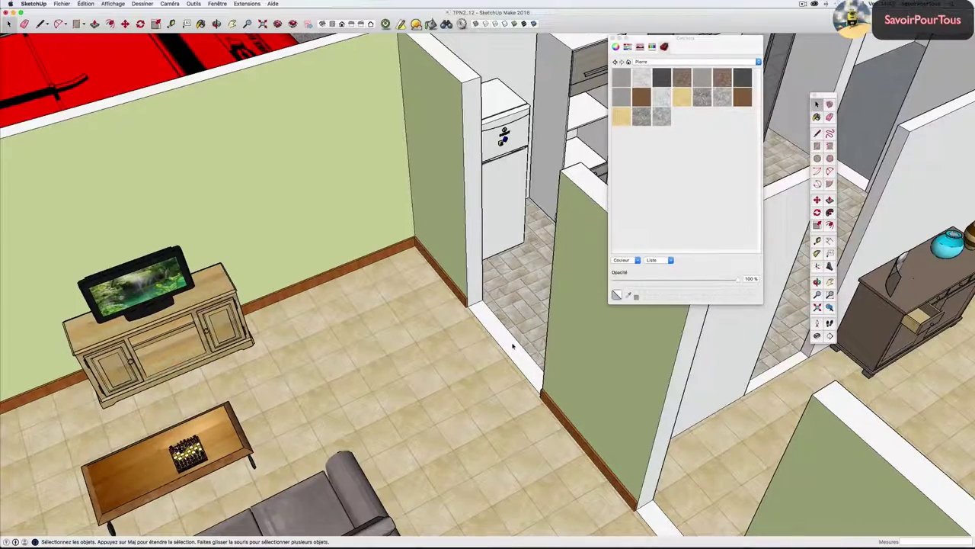
{"action": "scroll", "coordinate": [513, 347], "scroll_direction": "down", "scroll_amount": 5}
{"action": "scroll", "coordinate": [513, 351], "scroll_direction": "down", "scroll_amount": 3}
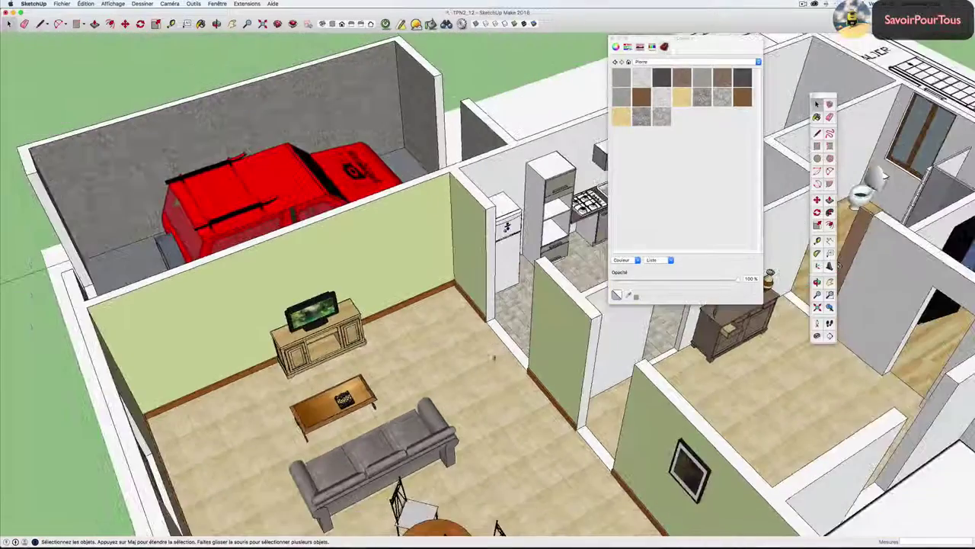
{"action": "middle_click_drag", "start_coordinate": [513, 354], "coordinate": [505, 371]}
{"action": "scroll", "coordinate": [634, 371], "scroll_direction": "up", "scroll_amount": 3}
Tour the garage, kitchen, hallway and bathroom from above, then show all windows.
{"action": "middle_click_drag", "start_coordinate": [634, 371], "coordinate": [759, 369]}
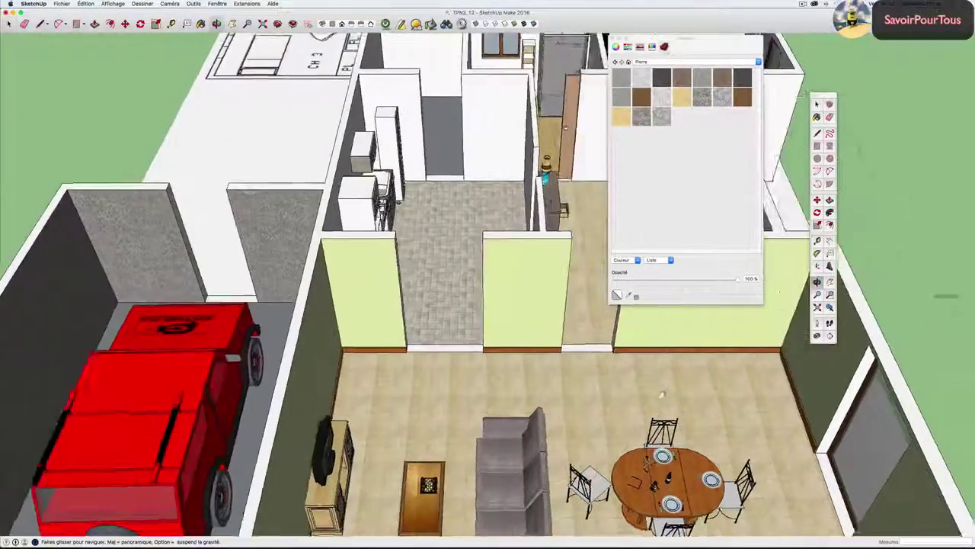
{"action": "middle_click_drag", "start_coordinate": [771, 370], "coordinate": [499, 427]}
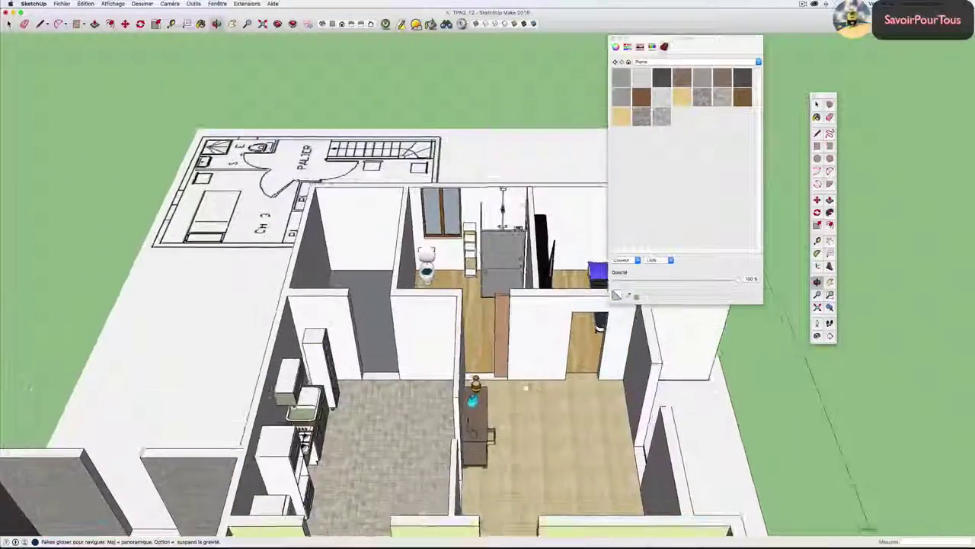
{"action": "scroll", "coordinate": [499, 427], "scroll_direction": "up", "scroll_amount": 3}
{"action": "scroll", "coordinate": [499, 427], "scroll_direction": "up", "scroll_amount": 2}
{"action": "mouse_move", "coordinate": [499, 427]}
{"action": "middle_mouse_down"}
{"action": "mouse_move", "coordinate": [704, 370]}
{"action": "mouse_move", "coordinate": [586, 407]}
{"action": "mouse_move", "coordinate": [588, 367]}
{"action": "mouse_move", "coordinate": [564, 374]}
{"action": "mouse_move", "coordinate": [576, 385]}
{"action": "mouse_move", "coordinate": [279, 525]}
{"action": "mouse_move", "coordinate": [831, 347]}
{"action": "middle_mouse_up"}
{"action": "scroll", "coordinate": [586, 408], "scroll_direction": "up", "scroll_amount": 2}
{"action": "scroll", "coordinate": [586, 408], "scroll_direction": "down", "scroll_amount": 2}
{"action": "scroll", "coordinate": [576, 385], "scroll_direction": "down", "scroll_amount": 3}
{"action": "scroll", "coordinate": [577, 385], "scroll_direction": "down", "scroll_amount": 2}
{"action": "key", "text": "ctrl+Up"}
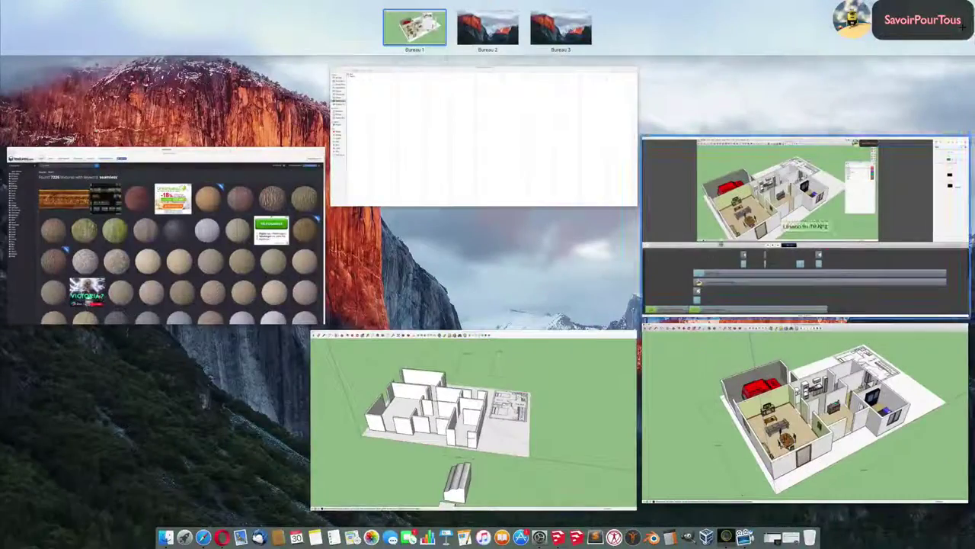
Bring up the textures.com 'seamless' search results in Safari, dismissing the Favorites list.
{"action": "left_click", "coordinate": [501, 369]}
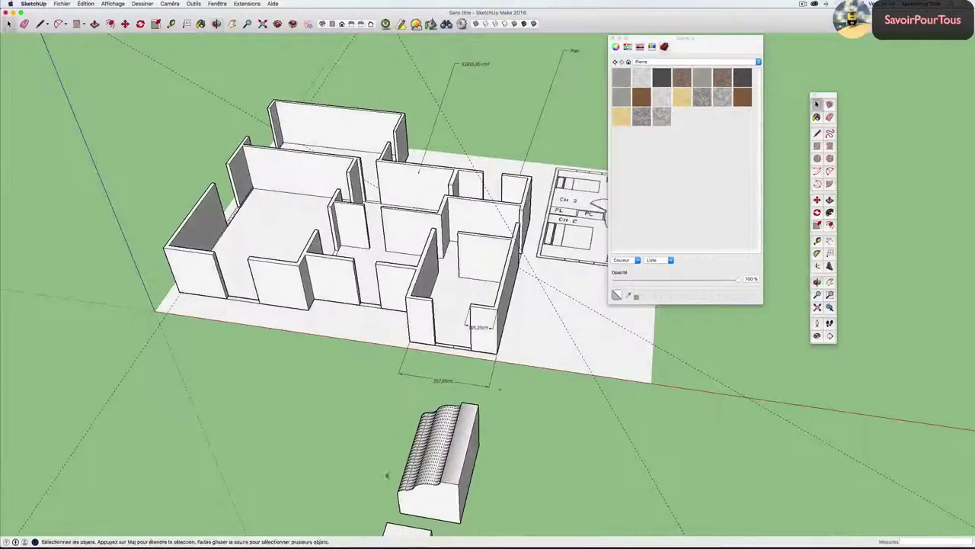
{"action": "left_click", "coordinate": [199, 526]}
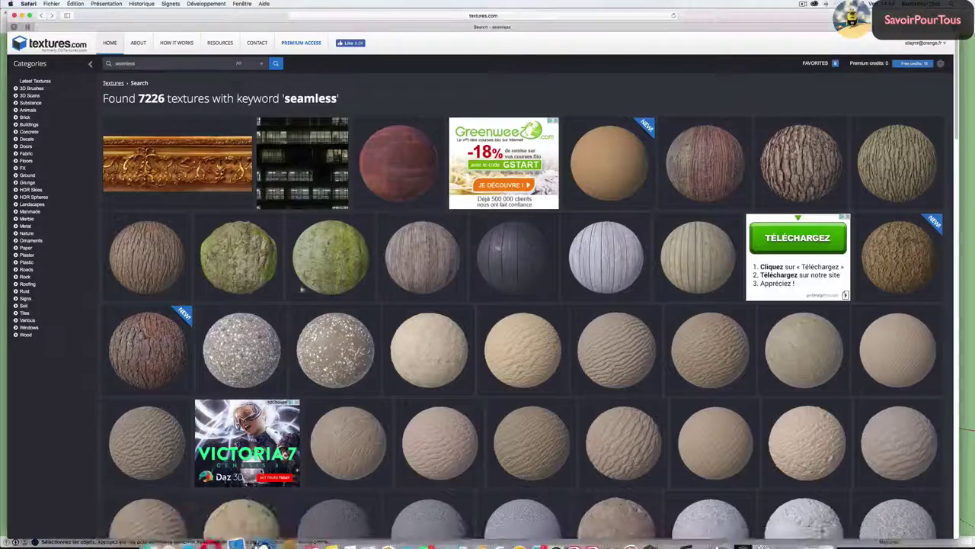
{"action": "left_click", "coordinate": [396, 15]}
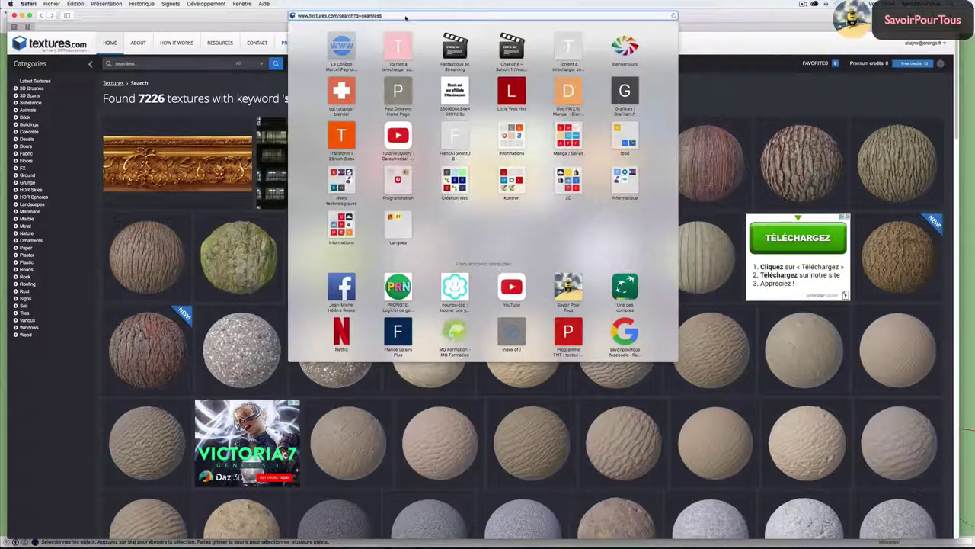
{"action": "left_click", "coordinate": [229, 19]}
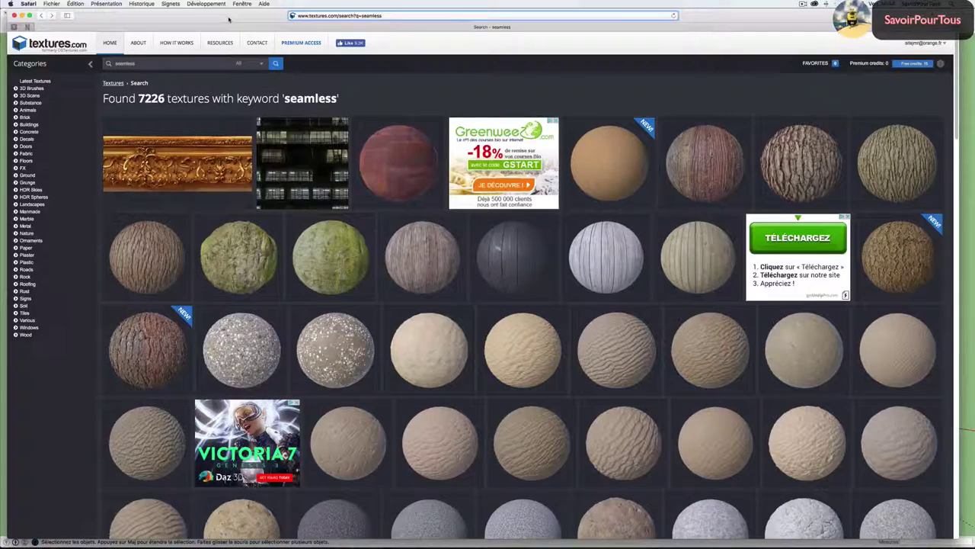
{"action": "left_click", "coordinate": [147, 66]}
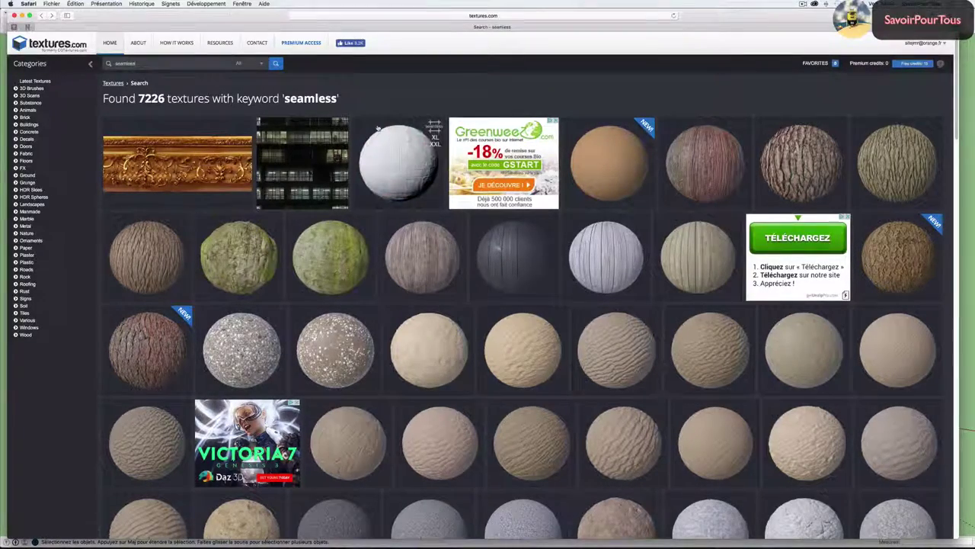
Scroll down the 'seamless' results to the stone and marble textures.
{"action": "scroll", "coordinate": [379, 128], "scroll_direction": "down", "scroll_amount": 3}
{"action": "scroll", "coordinate": [427, 141], "scroll_direction": "down", "scroll_amount": 3}
{"action": "scroll", "coordinate": [471, 156], "scroll_direction": "down", "scroll_amount": 2}
{"action": "scroll", "coordinate": [471, 155], "scroll_direction": "down", "scroll_amount": 2}
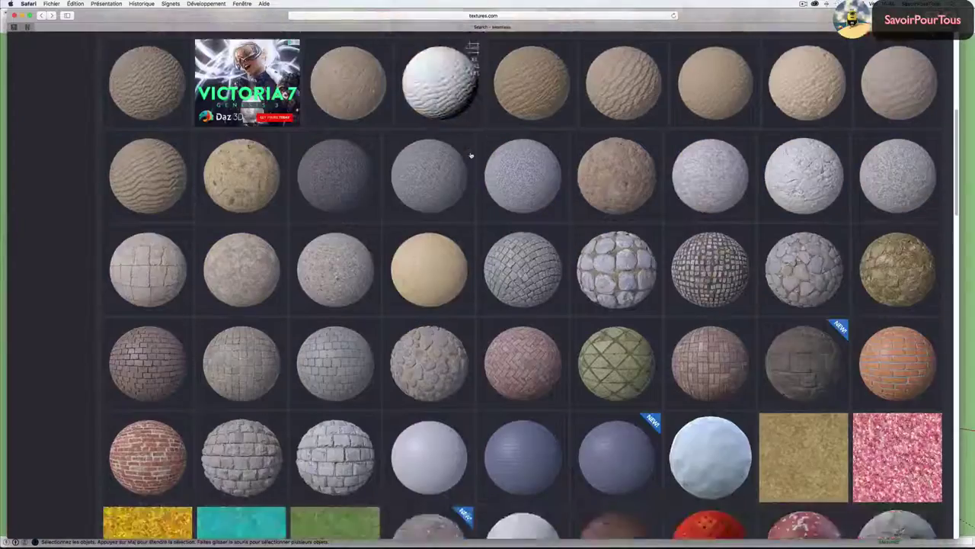
{"action": "scroll", "coordinate": [471, 156], "scroll_direction": "down", "scroll_amount": 2}
{"action": "scroll", "coordinate": [471, 156], "scroll_direction": "down", "scroll_amount": 4}
{"action": "scroll", "coordinate": [471, 155], "scroll_direction": "down", "scroll_amount": 4}
{"action": "scroll", "coordinate": [471, 157], "scroll_direction": "down", "scroll_amount": 3}
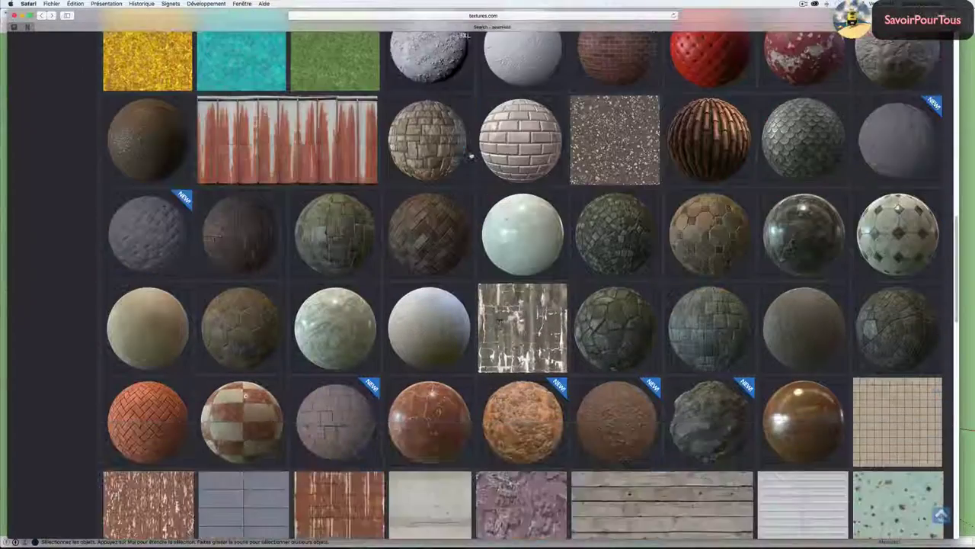
{"action": "scroll", "coordinate": [471, 156], "scroll_direction": "down", "scroll_amount": 5}
{"action": "scroll", "coordinate": [471, 156], "scroll_direction": "down", "scroll_amount": 2}
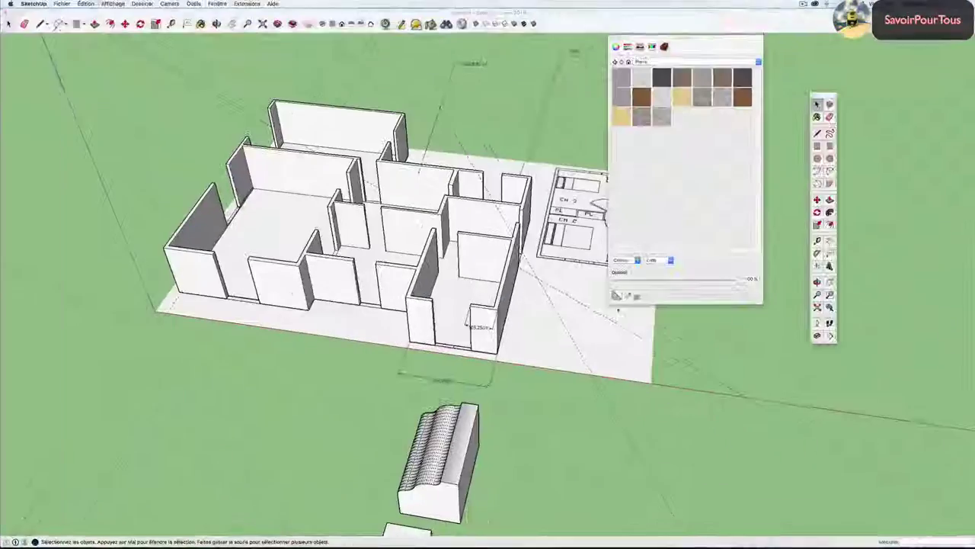
Zoom toward the large room and select its floor face.
{"action": "middle_click_drag", "start_coordinate": [618, 310], "coordinate": [470, 298]}
{"action": "scroll", "coordinate": [484, 285], "scroll_direction": "up", "scroll_amount": 3}
{"action": "scroll", "coordinate": [501, 277], "scroll_direction": "up", "scroll_amount": 3}
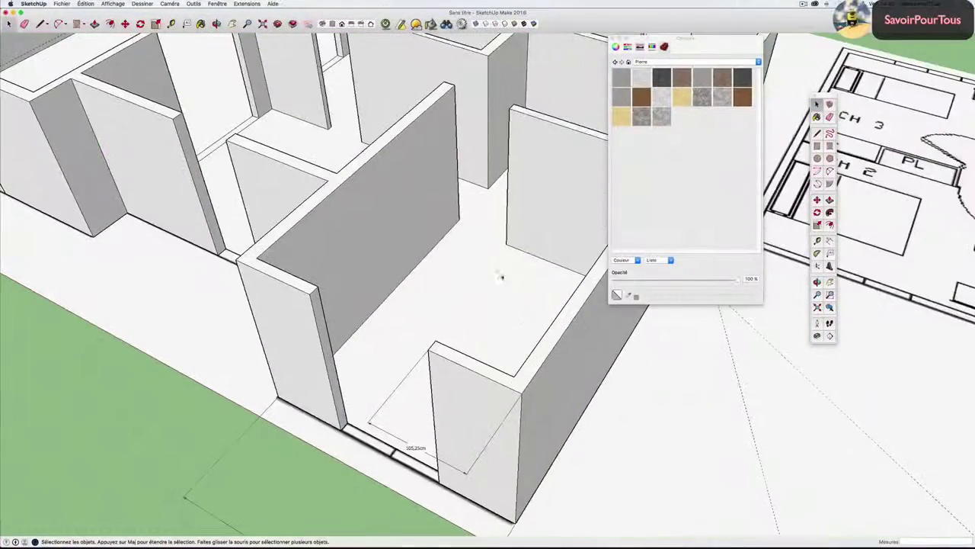
{"action": "key", "text": "b"}
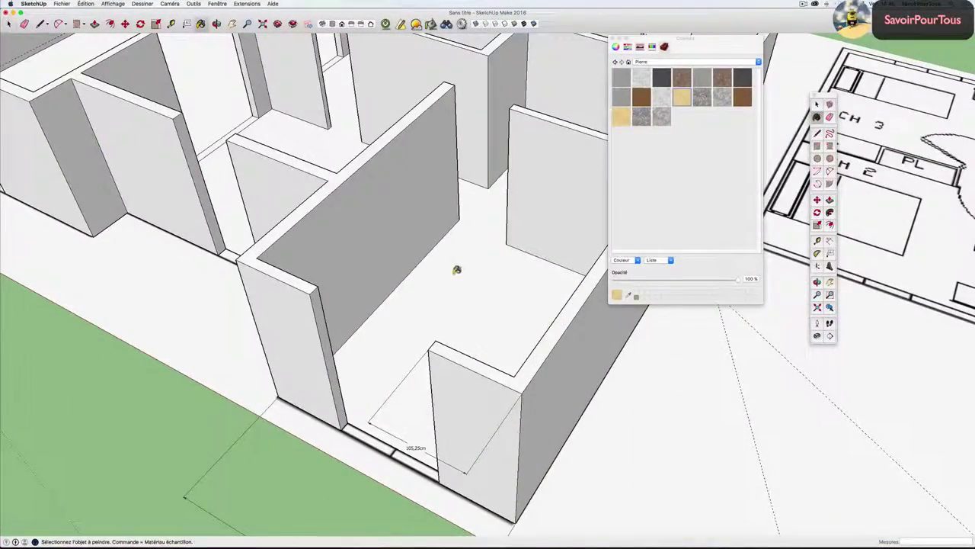
{"action": "left_click", "coordinate": [448, 267]}
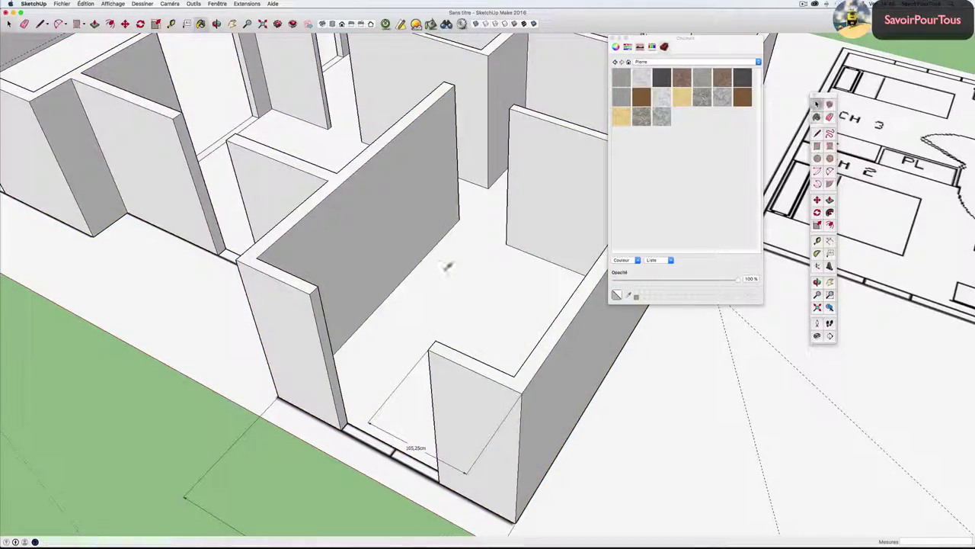
{"action": "key", "text": "space"}
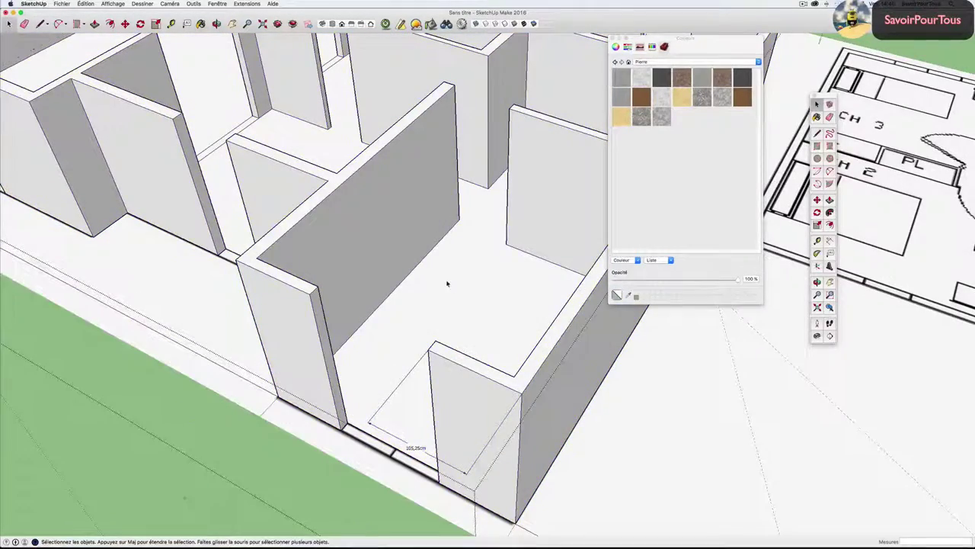
{"action": "left_click", "coordinate": [450, 286]}
Paint the selected floor with the grey speckled stone material from the Stone collection.
{"action": "scroll", "coordinate": [449, 286], "scroll_direction": "down", "scroll_amount": 5}
{"action": "middle_click_drag", "start_coordinate": [581, 297], "coordinate": [516, 289]}
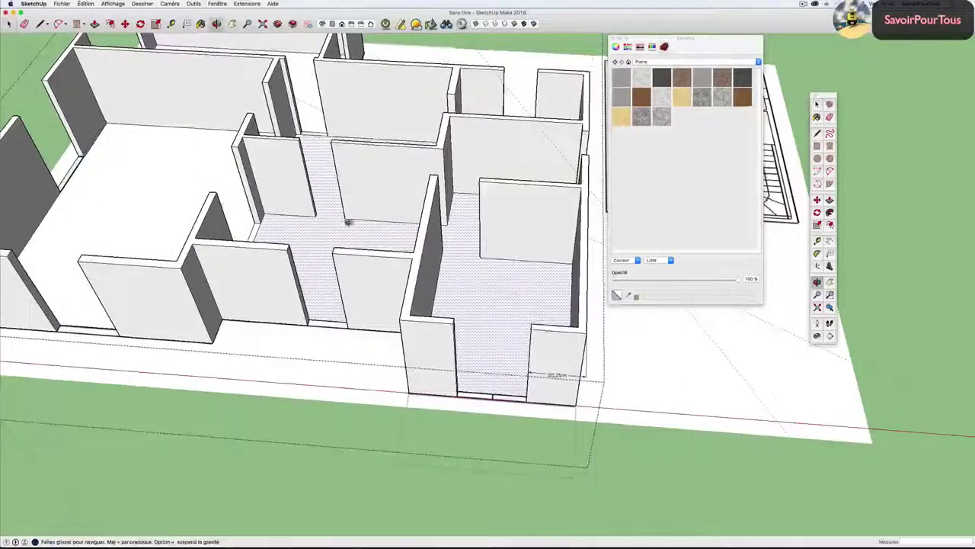
{"action": "scroll", "coordinate": [335, 225], "scroll_direction": "up", "scroll_amount": 3}
{"action": "scroll", "coordinate": [335, 225], "scroll_direction": "down", "scroll_amount": 3}
{"action": "middle_click_drag", "start_coordinate": [473, 264], "coordinate": [414, 277]}
{"action": "scroll", "coordinate": [335, 263], "scroll_direction": "up", "scroll_amount": 3}
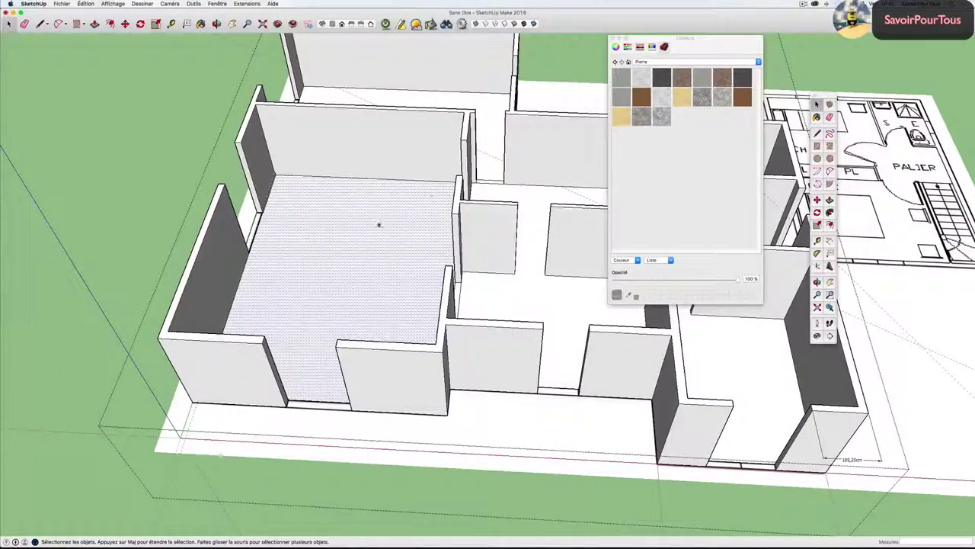
{"action": "key", "text": "b"}
{"action": "left_click", "coordinate": [386, 217]}
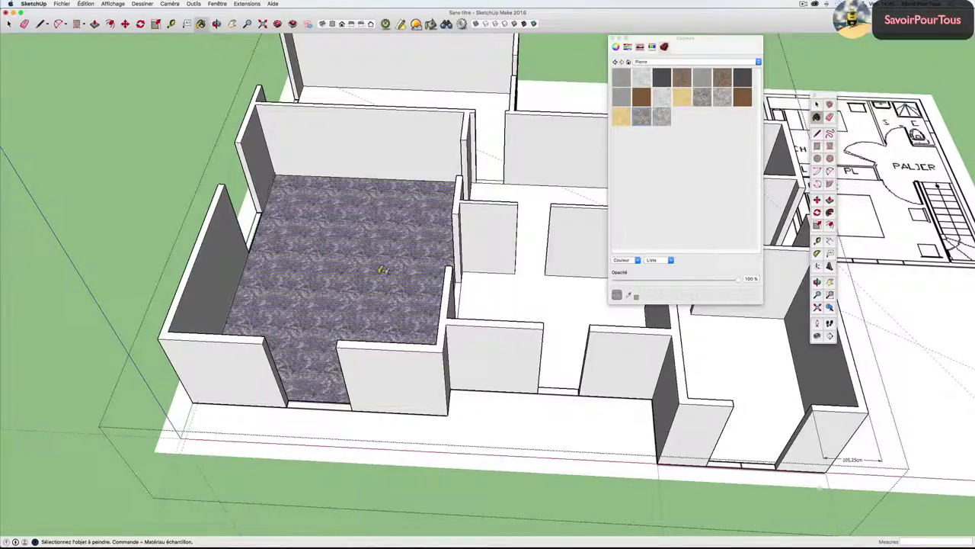
{"action": "scroll", "coordinate": [365, 265], "scroll_direction": "up", "scroll_amount": 2}
{"action": "scroll", "coordinate": [340, 298], "scroll_direction": "up", "scroll_amount": 3}
{"action": "scroll", "coordinate": [337, 289], "scroll_direction": "up", "scroll_amount": 3}
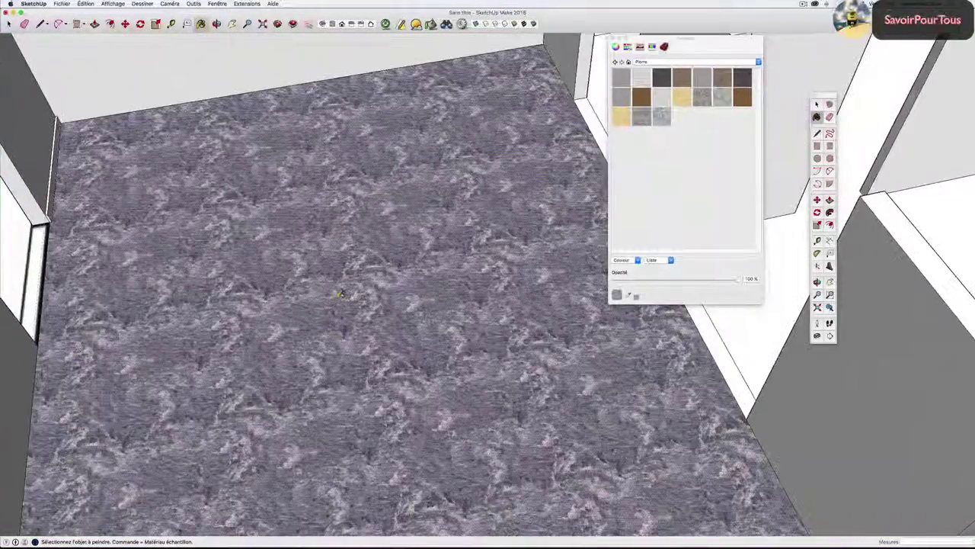
Start Texture > Position on the painted floor and enable Fixed Pins.
{"action": "key", "text": "space"}
{"action": "right_click", "coordinate": [273, 204]}
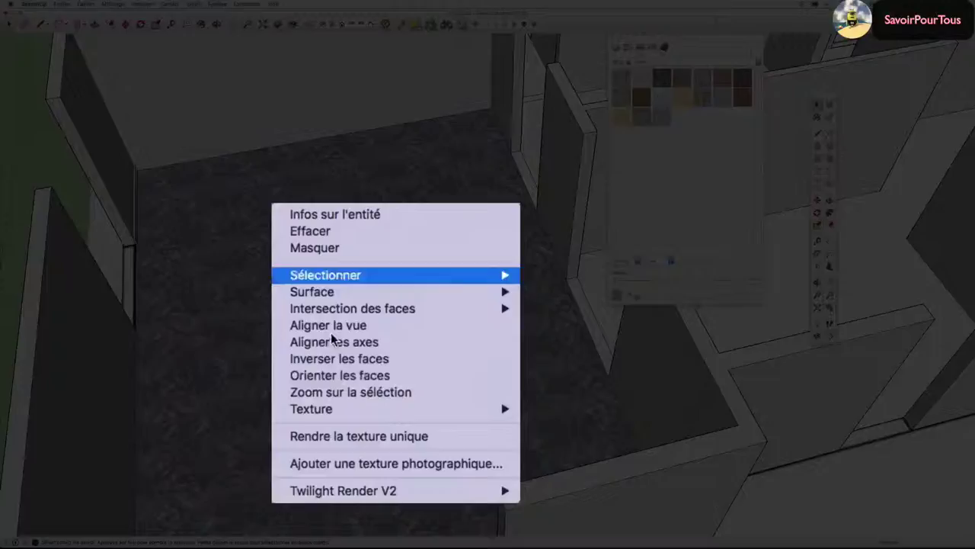
{"action": "mouse_move", "coordinate": [370, 377]}
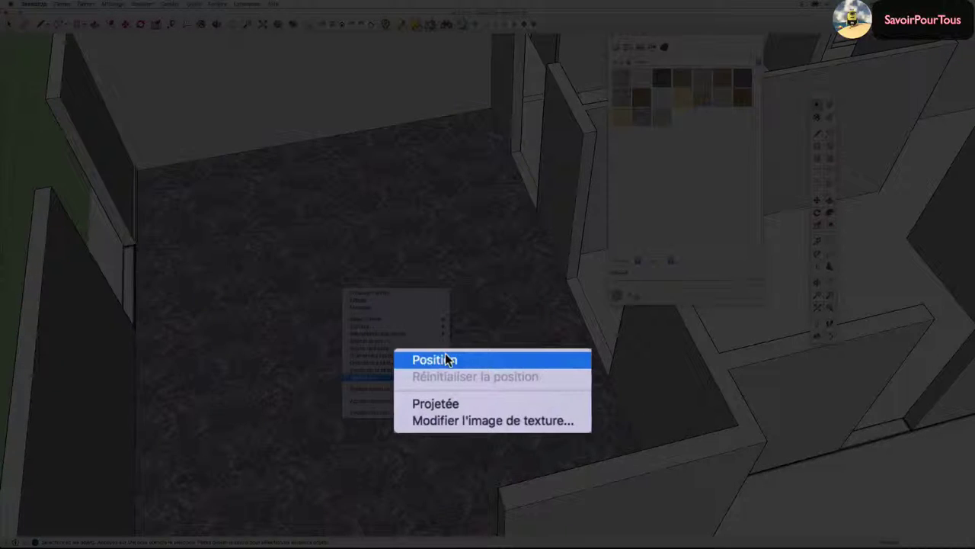
{"action": "left_click", "coordinate": [445, 353]}
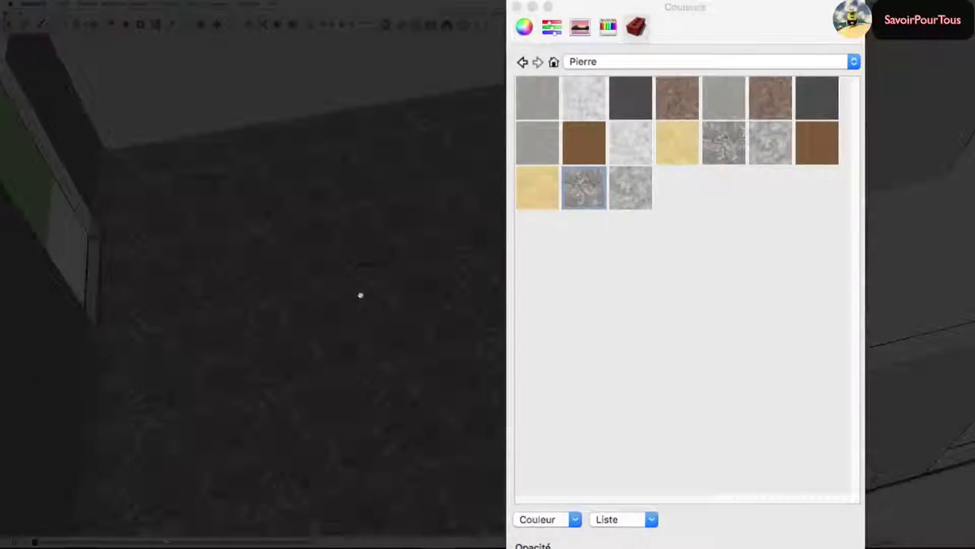
{"action": "right_click", "coordinate": [362, 283]}
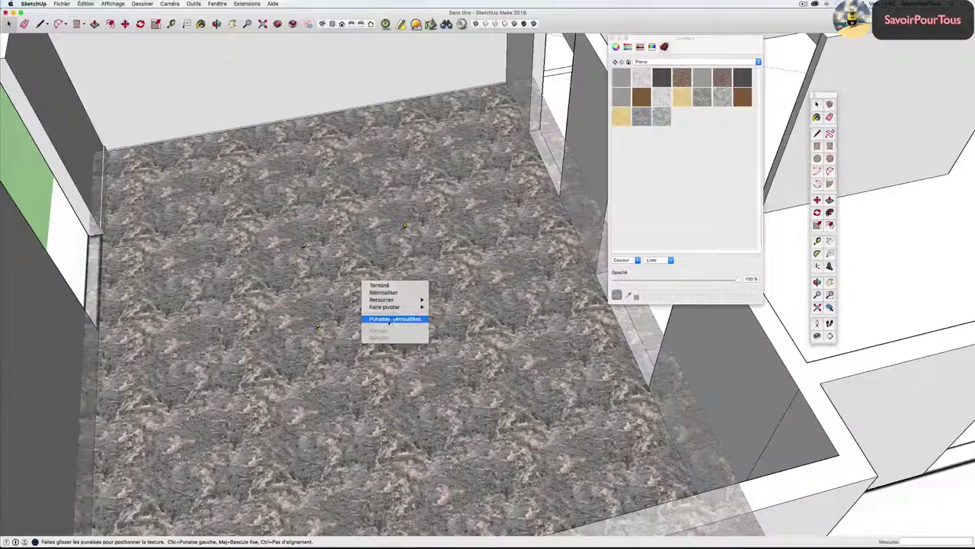
{"action": "left_click", "coordinate": [390, 319]}
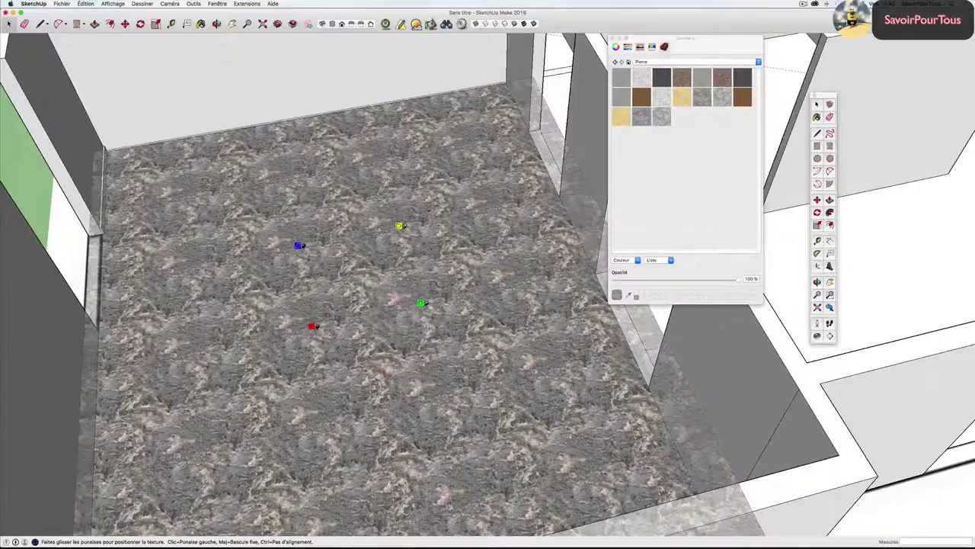
Enlarge and rotate the marble texture across the corner room's floor, then select the middle room's floor.
{"action": "mouse_move", "coordinate": [426, 302]}
{"action": "left_mouse_down"}
{"action": "mouse_move", "coordinate": [602, 264]}
{"action": "mouse_move", "coordinate": [263, 105]}
{"action": "mouse_move", "coordinate": [288, 103]}
{"action": "left_mouse_up"}
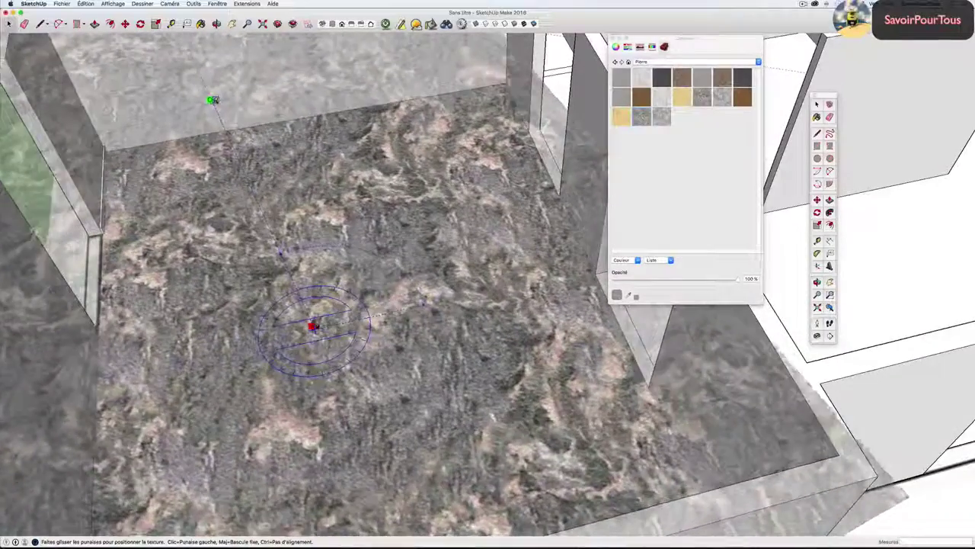
{"action": "scroll", "coordinate": [288, 103], "scroll_direction": "down", "scroll_amount": 5}
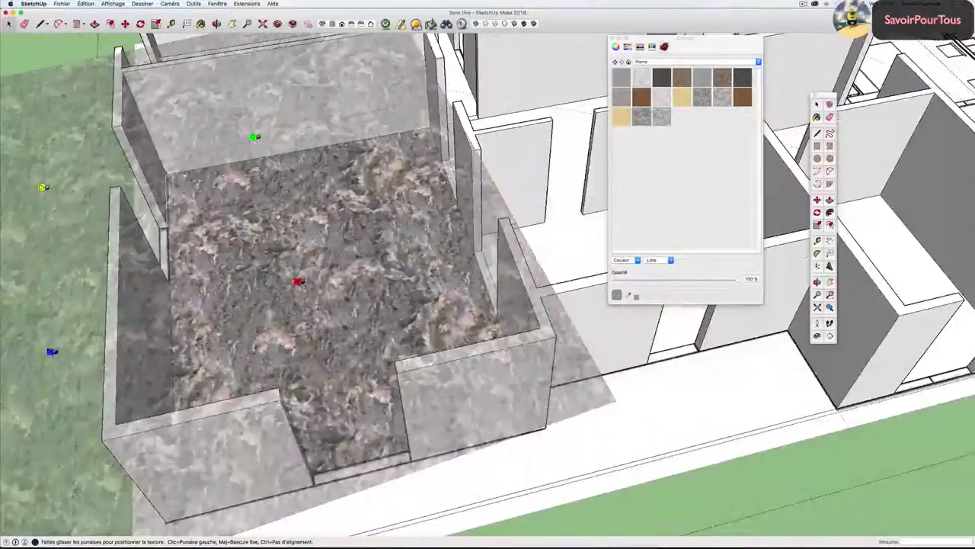
{"action": "mouse_move", "coordinate": [288, 103]}
{"action": "middle_mouse_down"}
{"action": "mouse_move", "coordinate": [358, 221]}
{"action": "mouse_move", "coordinate": [320, 229]}
{"action": "middle_mouse_up"}
{"action": "scroll", "coordinate": [305, 236], "scroll_direction": "up", "scroll_amount": 4}
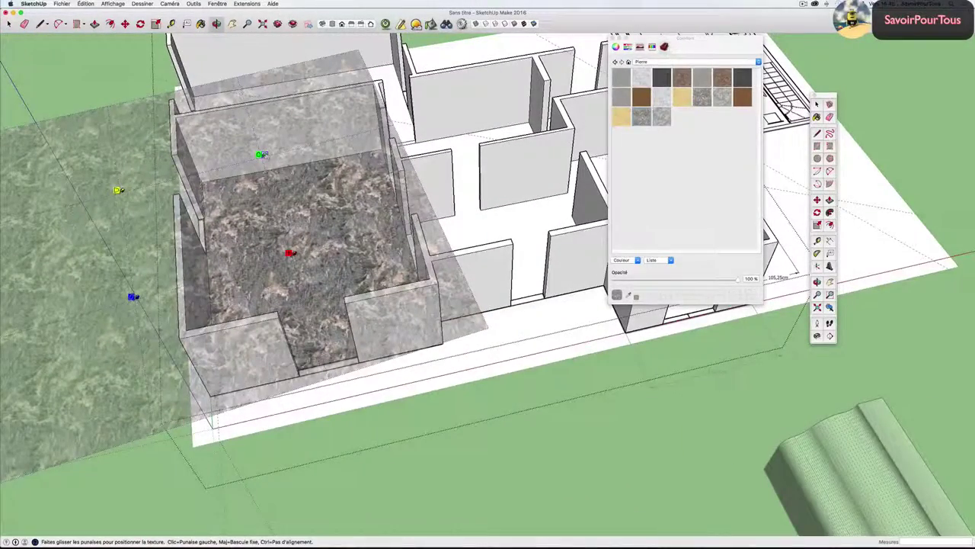
{"action": "mouse_move", "coordinate": [261, 155]}
{"action": "left_mouse_down"}
{"action": "mouse_move", "coordinate": [252, 156]}
{"action": "mouse_move", "coordinate": [275, 156]}
{"action": "left_mouse_up"}
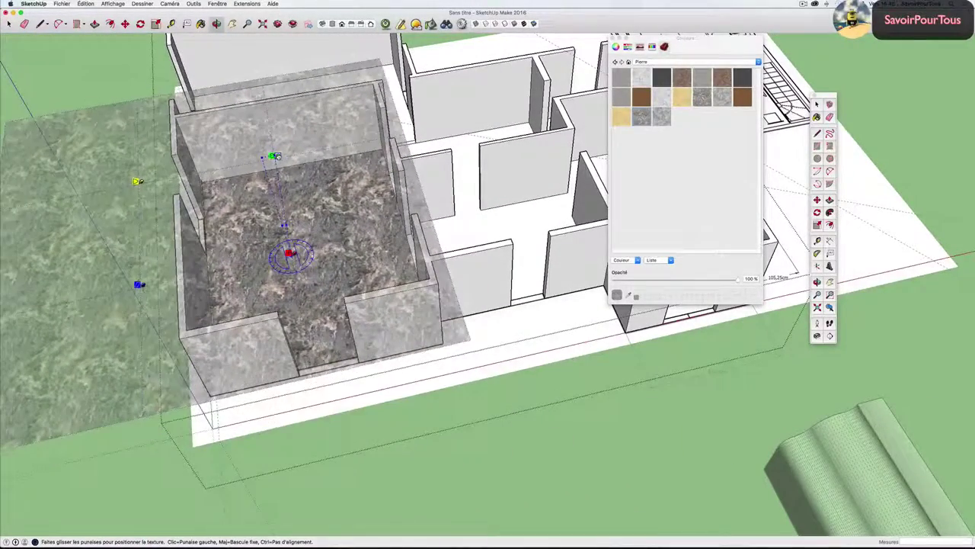
{"action": "scroll", "coordinate": [276, 156], "scroll_direction": "down", "scroll_amount": 3}
{"action": "scroll", "coordinate": [275, 154], "scroll_direction": "up", "scroll_amount": 3}
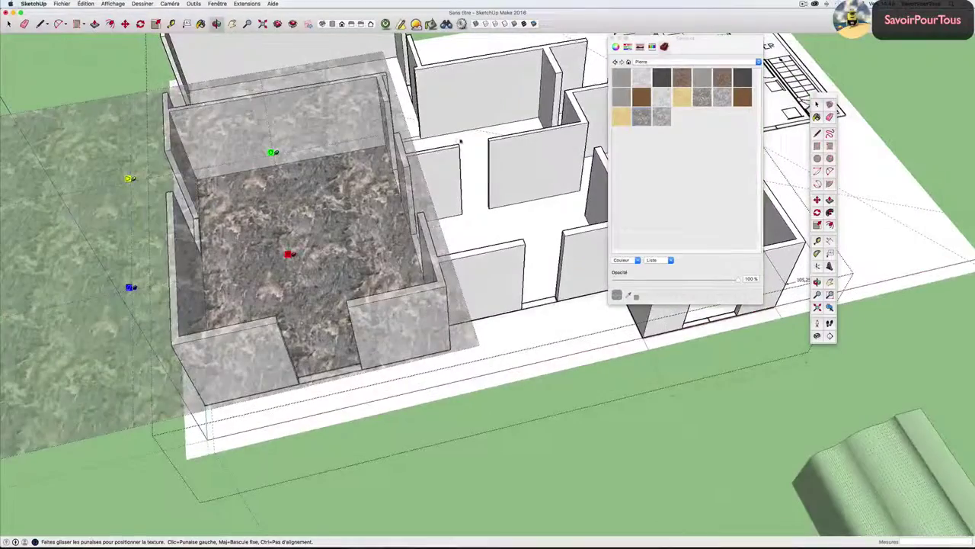
{"action": "middle_click_drag", "start_coordinate": [461, 141], "coordinate": [540, 226]}
{"action": "scroll", "coordinate": [382, 284], "scroll_direction": "up", "scroll_amount": 3}
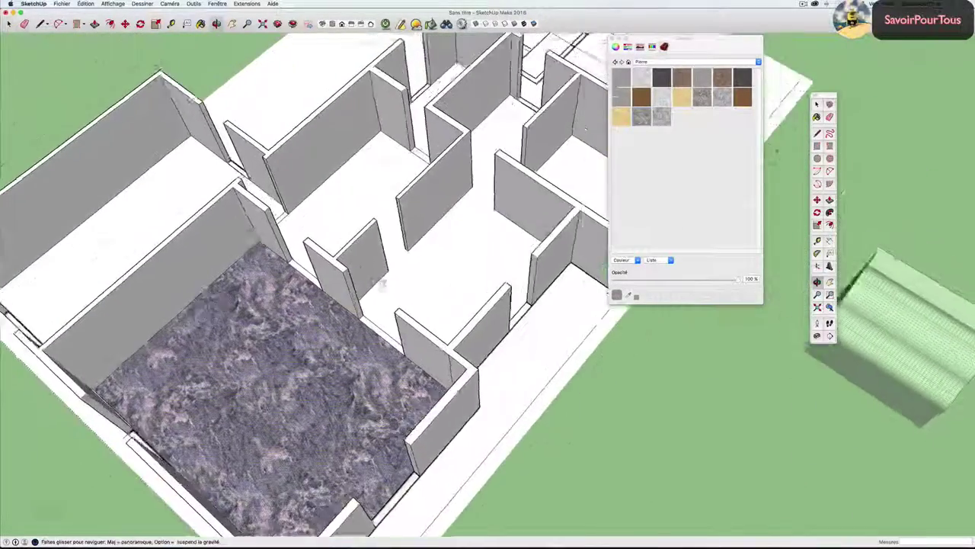
{"action": "scroll", "coordinate": [381, 283], "scroll_direction": "down", "scroll_amount": 2}
{"action": "key", "text": "space"}
{"action": "left_click", "coordinate": [496, 302]}
Select the long room's grey floor and start positioning its texture.
{"action": "left_click", "coordinate": [299, 306]}
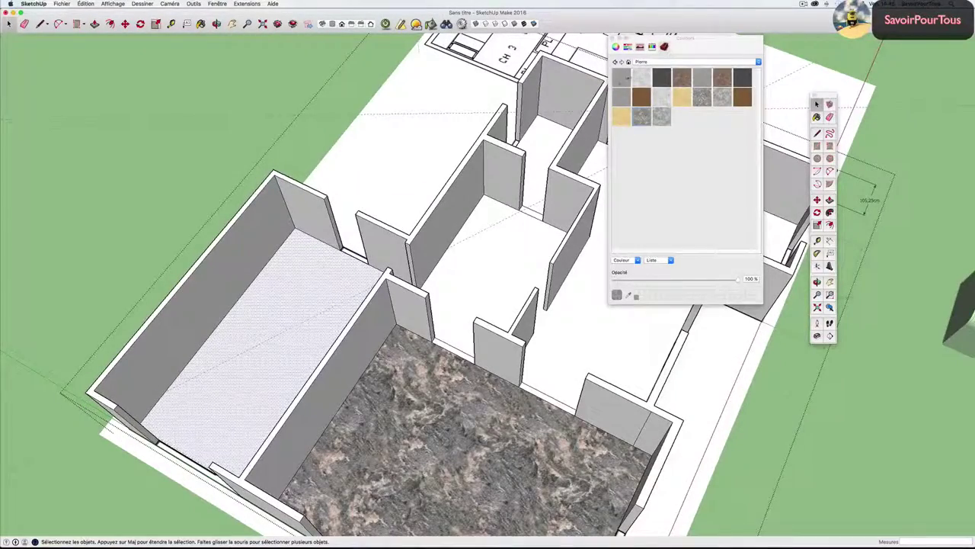
{"action": "scroll", "coordinate": [269, 351], "scroll_direction": "up", "scroll_amount": 1}
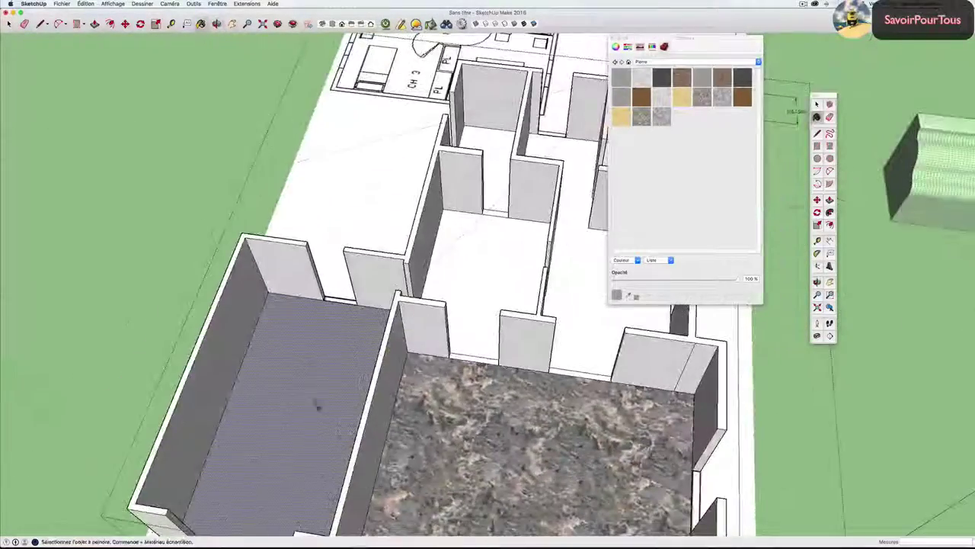
{"action": "scroll", "coordinate": [320, 404], "scroll_direction": "up", "scroll_amount": 3}
{"action": "scroll", "coordinate": [470, 312], "scroll_direction": "up", "scroll_amount": 1}
{"action": "scroll", "coordinate": [409, 312], "scroll_direction": "up", "scroll_amount": 5}
{"action": "scroll", "coordinate": [409, 315], "scroll_direction": "up", "scroll_amount": 2}
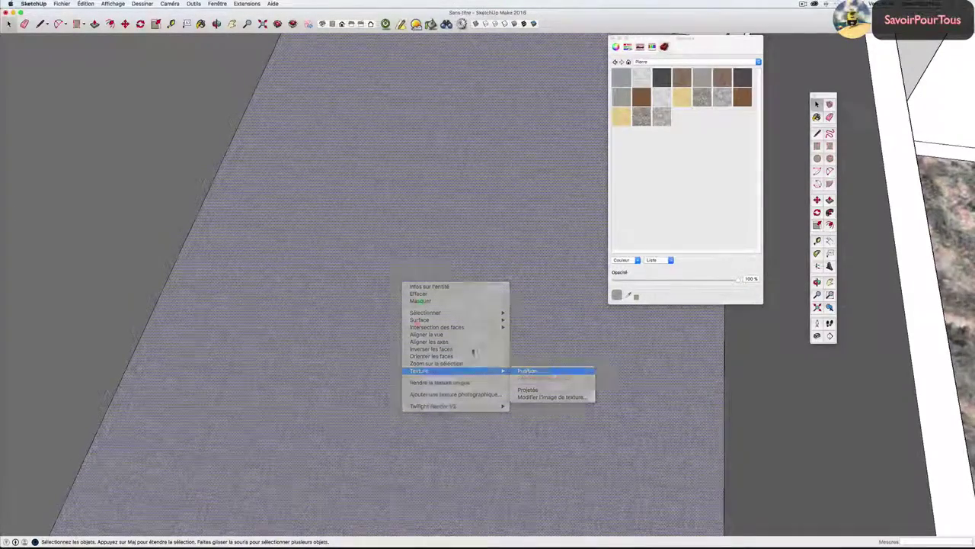
{"action": "left_click", "coordinate": [527, 370]}
{"action": "scroll", "coordinate": [449, 305], "scroll_direction": "down", "scroll_amount": 2}
{"action": "scroll", "coordinate": [449, 305], "scroll_direction": "up", "scroll_amount": 2}
{"action": "scroll", "coordinate": [449, 305], "scroll_direction": "up", "scroll_amount": 2}
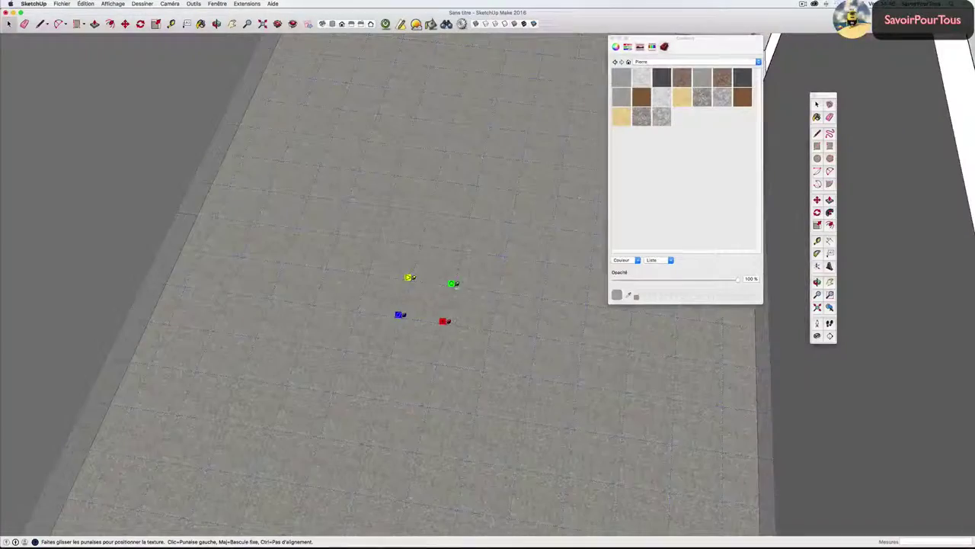
Enlarge the grey stone texture to a realistic grain and confirm the new position.
{"action": "left_click_drag", "start_coordinate": [455, 283], "coordinate": [468, 212]}
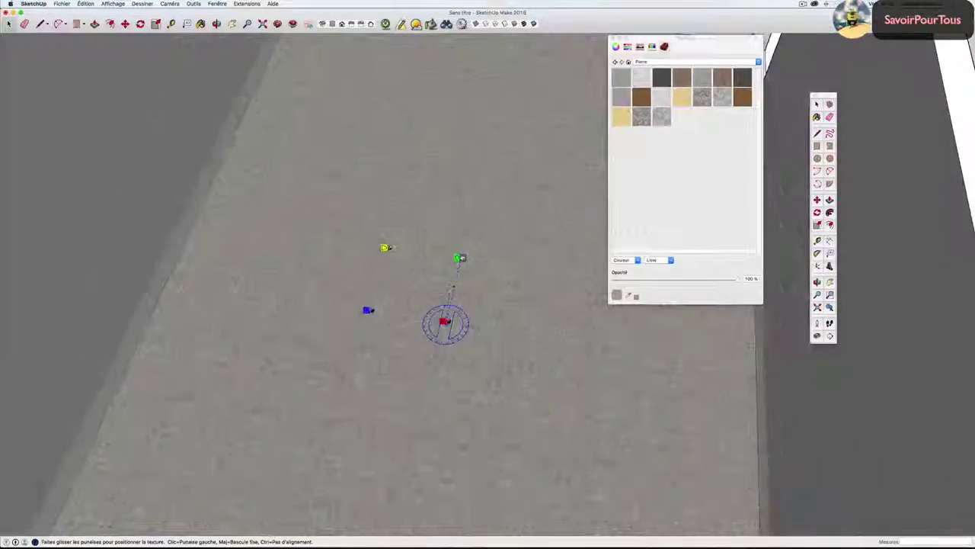
{"action": "scroll", "coordinate": [447, 322], "scroll_direction": "up", "scroll_amount": 2}
{"action": "scroll", "coordinate": [446, 322], "scroll_direction": "up", "scroll_amount": 2}
{"action": "scroll", "coordinate": [447, 323], "scroll_direction": "up", "scroll_amount": 2}
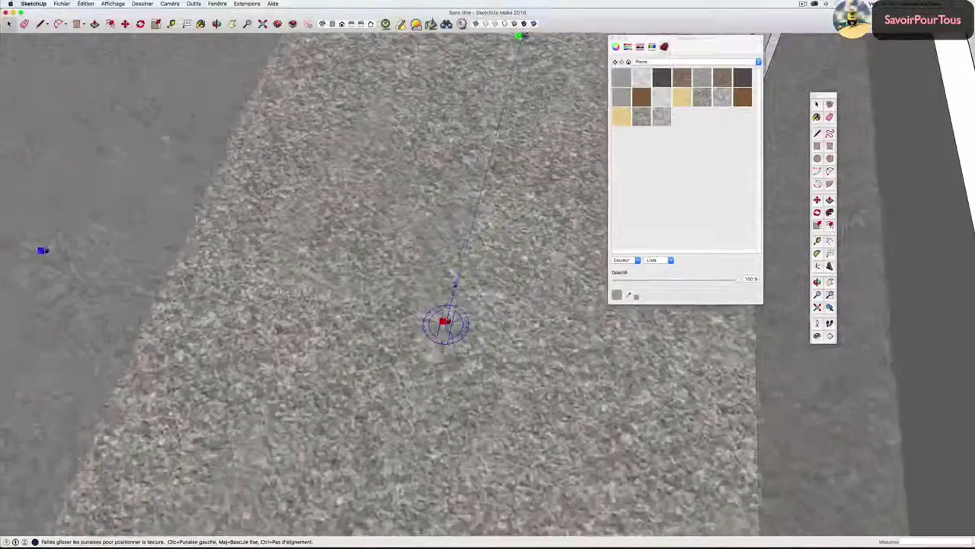
{"action": "scroll", "coordinate": [446, 322], "scroll_direction": "up", "scroll_amount": 2}
{"action": "scroll", "coordinate": [465, 160], "scroll_direction": "down", "scroll_amount": 2}
{"action": "scroll", "coordinate": [465, 160], "scroll_direction": "down", "scroll_amount": 3}
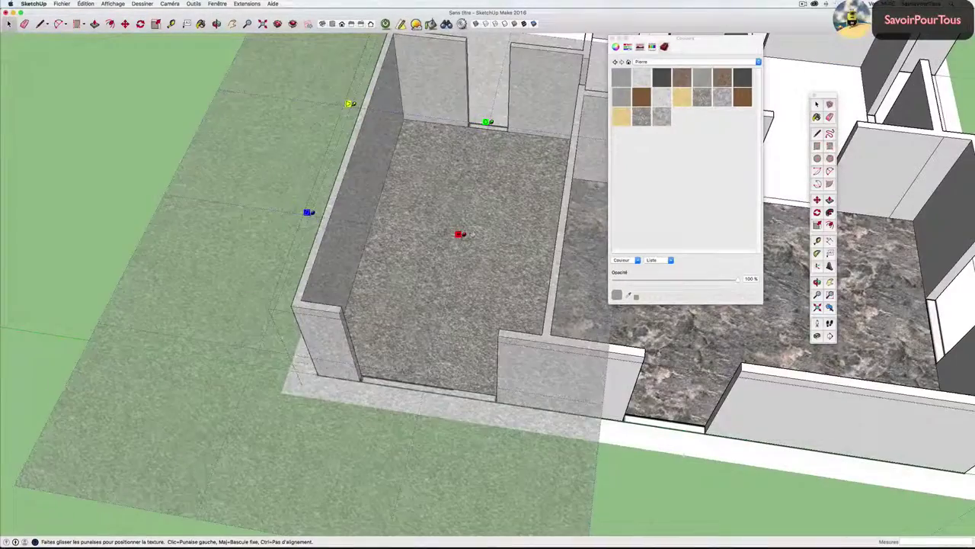
{"action": "key", "text": "Return"}
Orbit out to view the whole house with its floor plan.
{"action": "scroll", "coordinate": [462, 228], "scroll_direction": "up", "scroll_amount": 5}
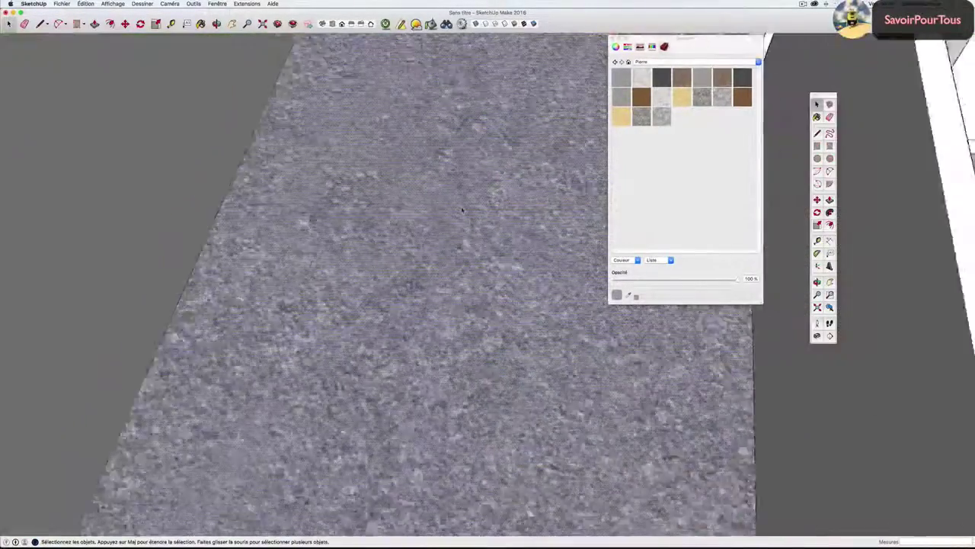
{"action": "scroll", "coordinate": [462, 228], "scroll_direction": "down", "scroll_amount": 5}
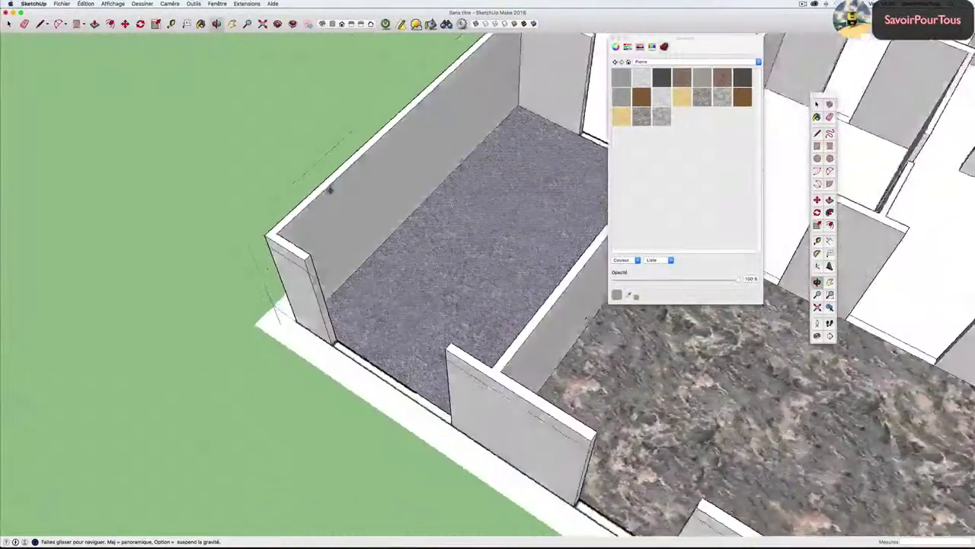
{"action": "mouse_move", "coordinate": [462, 229]}
{"action": "middle_mouse_down"}
{"action": "mouse_move", "coordinate": [409, 203]}
{"action": "mouse_move", "coordinate": [186, 159]}
{"action": "middle_mouse_up"}
{"action": "scroll", "coordinate": [287, 180], "scroll_direction": "down", "scroll_amount": 3}
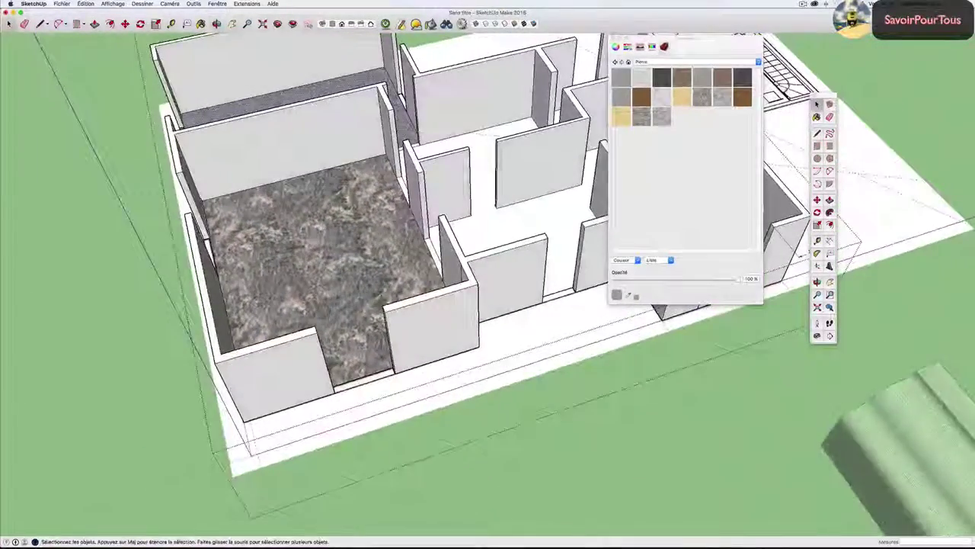
{"action": "scroll", "coordinate": [488, 274], "scroll_direction": "down", "scroll_amount": 2}
{"action": "mouse_move", "coordinate": [488, 275]}
{"action": "middle_mouse_down"}
{"action": "mouse_move", "coordinate": [457, 259]}
{"action": "mouse_move", "coordinate": [541, 297]}
{"action": "mouse_move", "coordinate": [352, 195]}
{"action": "middle_mouse_up"}
{"action": "scroll", "coordinate": [457, 259], "scroll_direction": "down", "scroll_amount": 2}
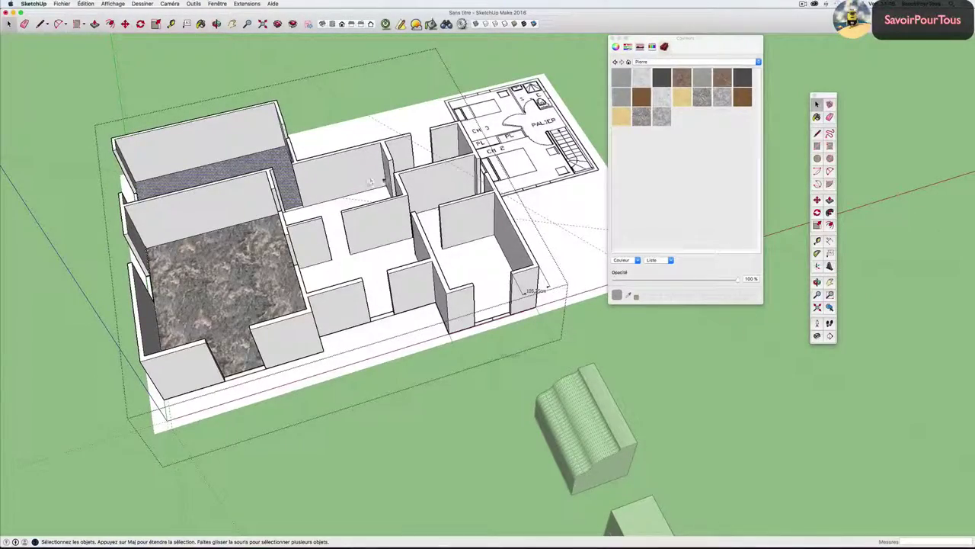
{"action": "key", "text": "ctrl+Up"}
{"action": "left_click", "coordinate": [164, 423]}
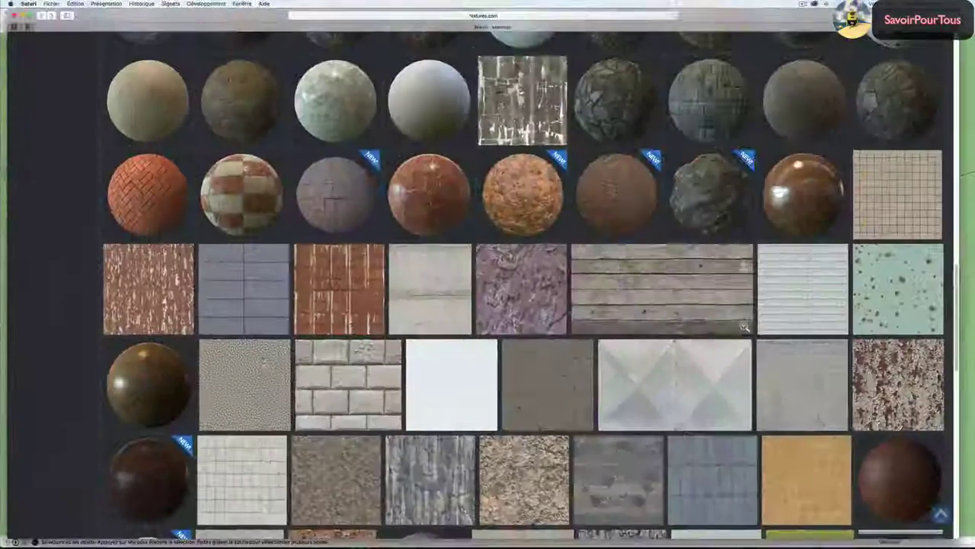
{"action": "left_click", "coordinate": [371, 16]}
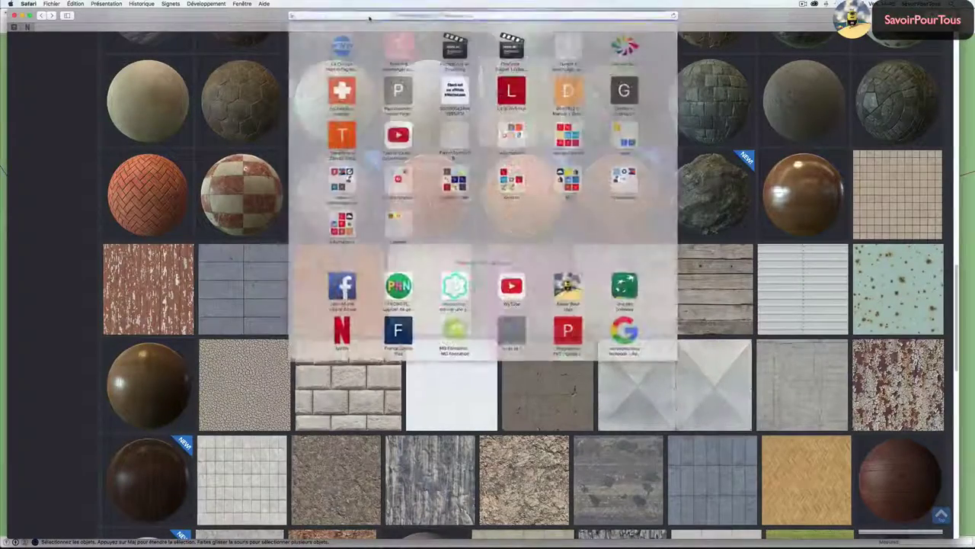
{"action": "key", "text": "ctrl+Up"}
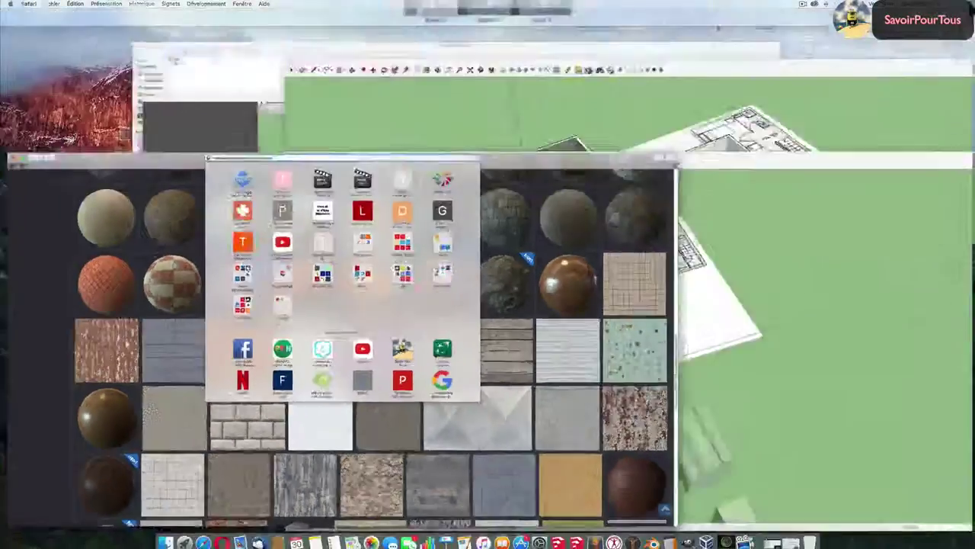
{"action": "left_click", "coordinate": [808, 221]}
{"action": "mouse_move", "coordinate": [473, 275]}
{"action": "middle_mouse_down"}
{"action": "mouse_move", "coordinate": [322, 165]}
{"action": "mouse_move", "coordinate": [338, 190]}
{"action": "mouse_move", "coordinate": [263, 219]}
{"action": "middle_mouse_up"}
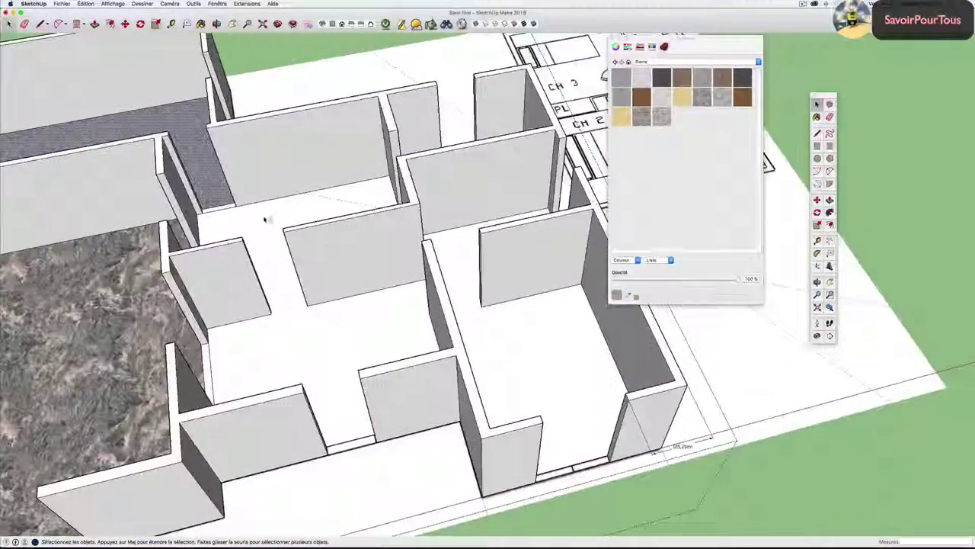
{"action": "mouse_move", "coordinate": [266, 218]}
{"action": "left_mouse_down"}
{"action": "mouse_move", "coordinate": [397, 190]}
{"action": "mouse_move", "coordinate": [366, 211]}
{"action": "mouse_move", "coordinate": [366, 183]}
{"action": "left_mouse_up"}
{"action": "key", "text": "space"}
{"action": "scroll", "coordinate": [367, 183], "scroll_direction": "down", "scroll_amount": 3}
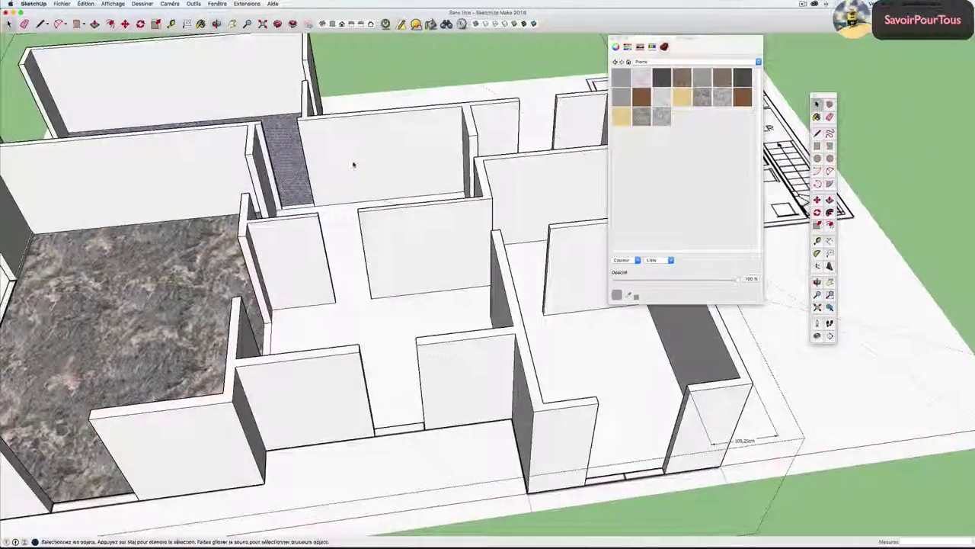
{"action": "scroll", "coordinate": [381, 163], "scroll_direction": "down", "scroll_amount": 5}
{"action": "middle_click_drag", "start_coordinate": [381, 163], "coordinate": [512, 134]}
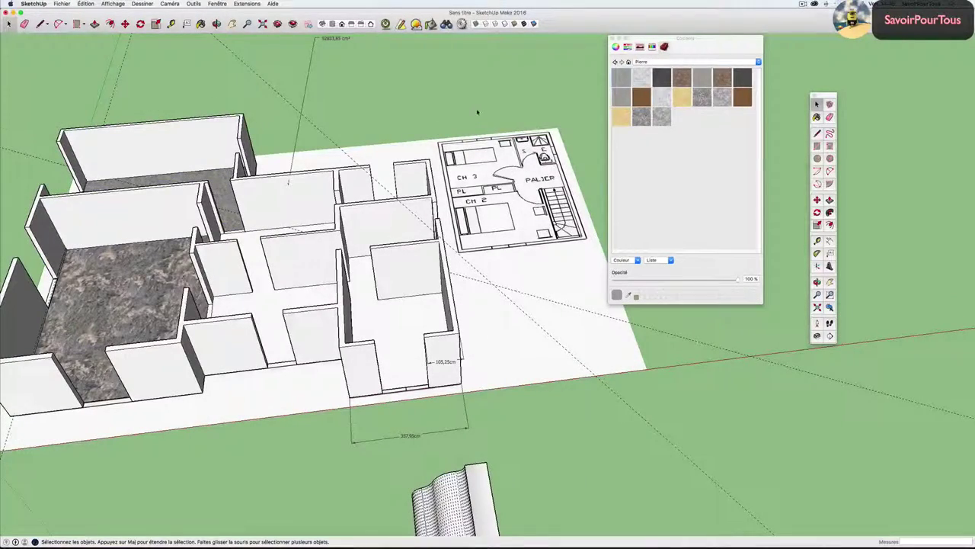
{"action": "scroll", "coordinate": [477, 112], "scroll_direction": "down", "scroll_amount": 2}
{"action": "mouse_move", "coordinate": [477, 112]}
{"action": "middle_mouse_down"}
{"action": "mouse_move", "coordinate": [446, 127]}
{"action": "mouse_move", "coordinate": [447, 144]}
{"action": "mouse_move", "coordinate": [477, 110]}
{"action": "middle_mouse_up"}
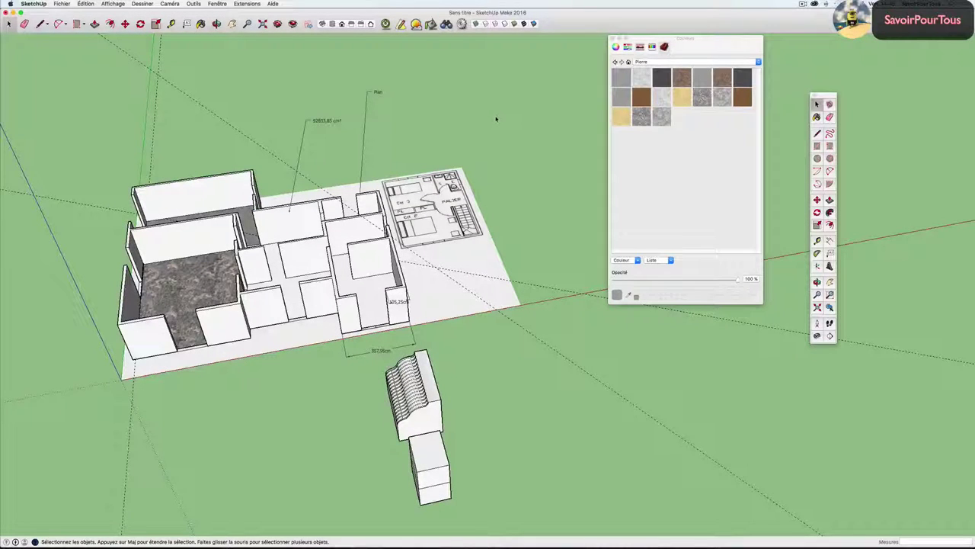